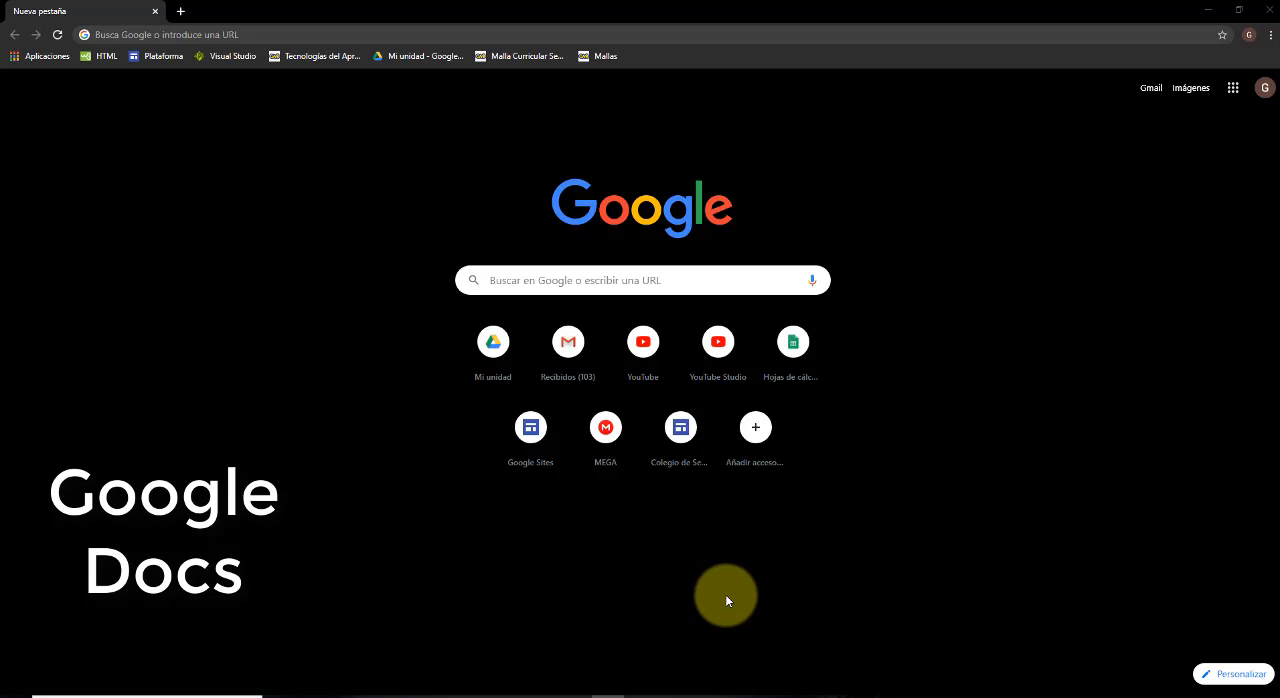
# Search the web for "google docs" and open the Google Docs result from docs.google.com.
pyautogui.click(546, 280)
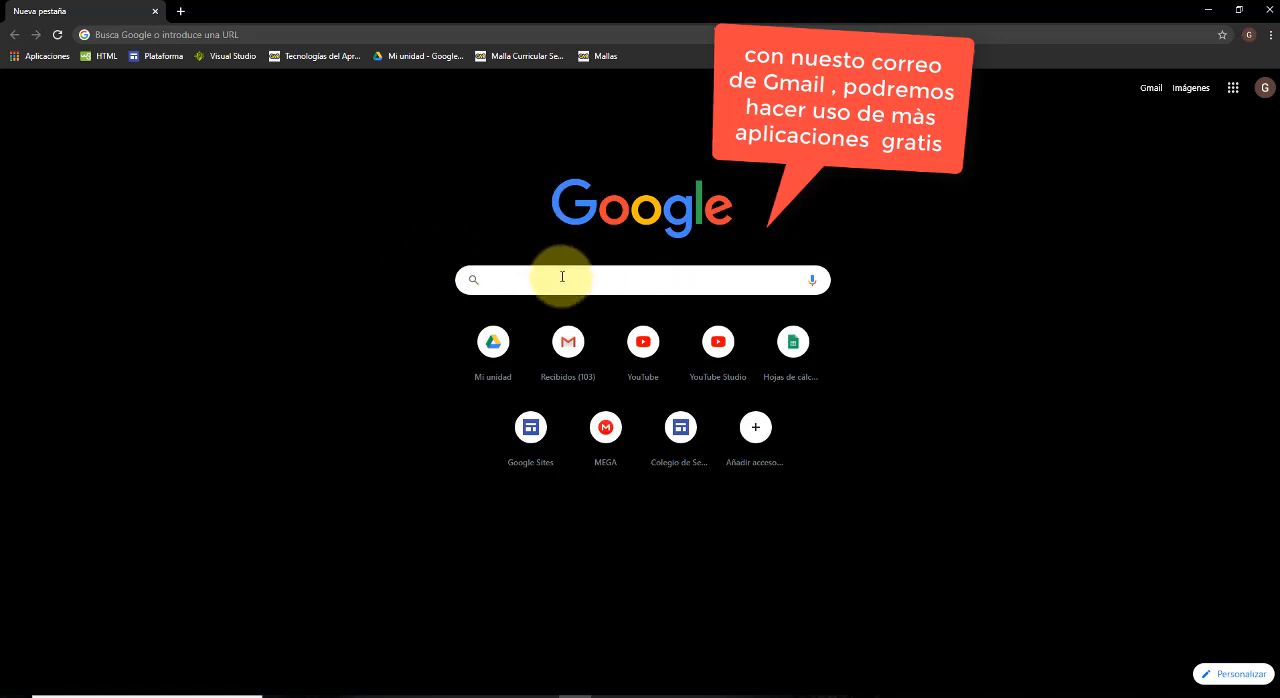
pyautogui.write('google')
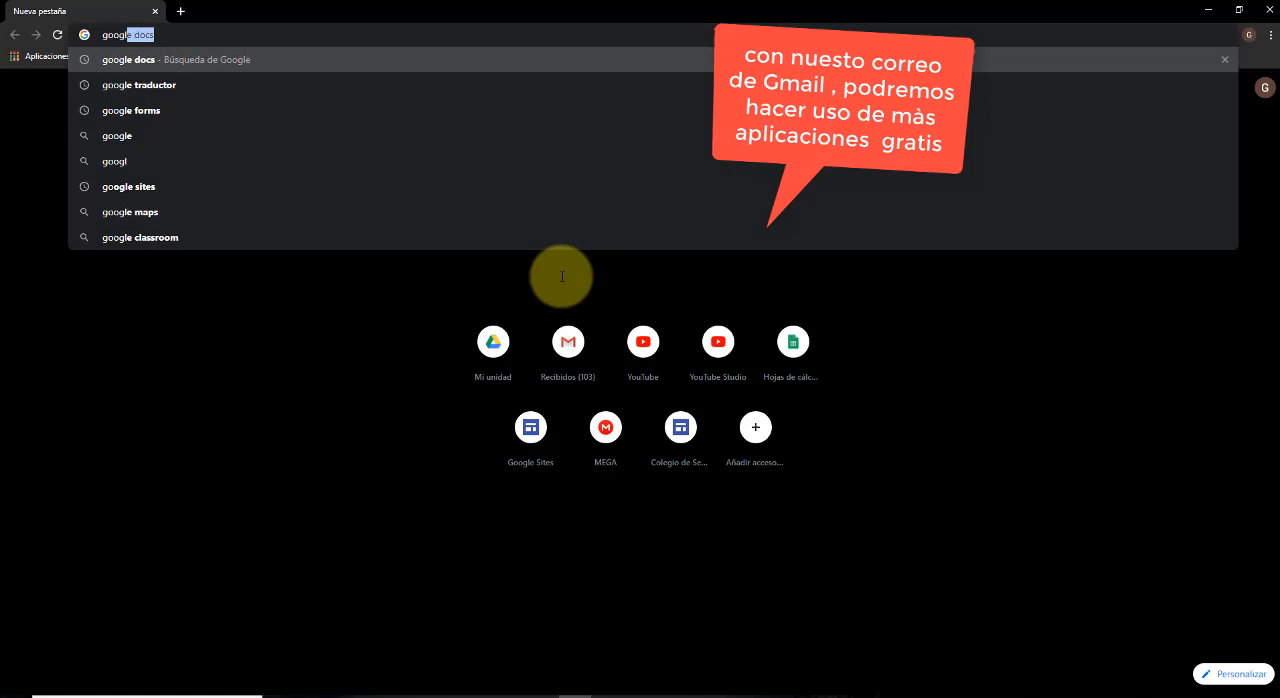
pyautogui.write(' docs')
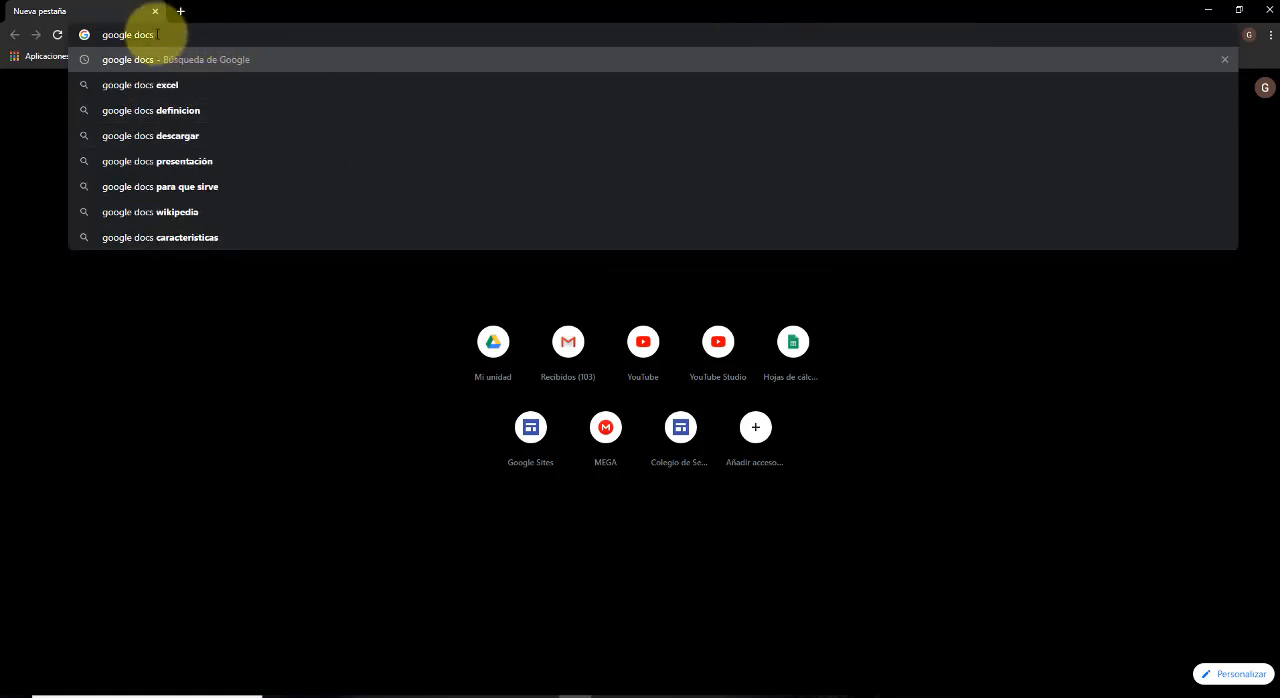
pyautogui.press('Return')
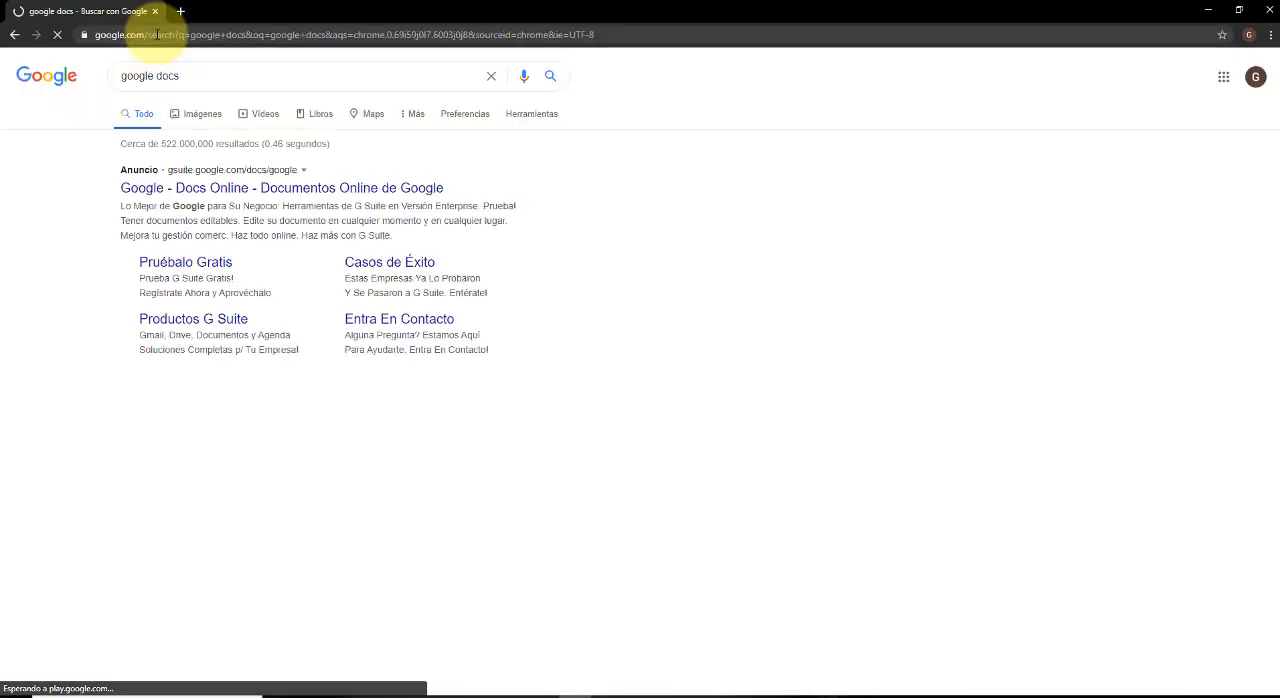
pyautogui.scroll(-3, 172, 341)
pyautogui.scroll(3, 171, 335)
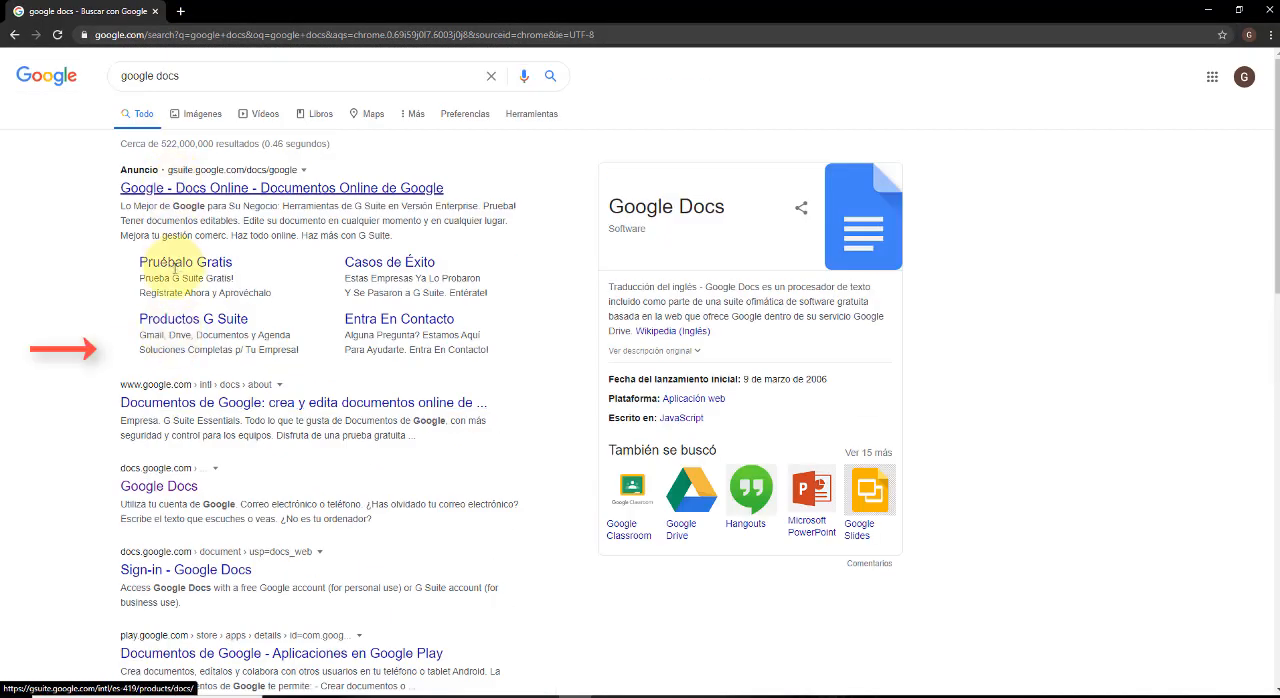
pyautogui.scroll(-2, 171, 271)
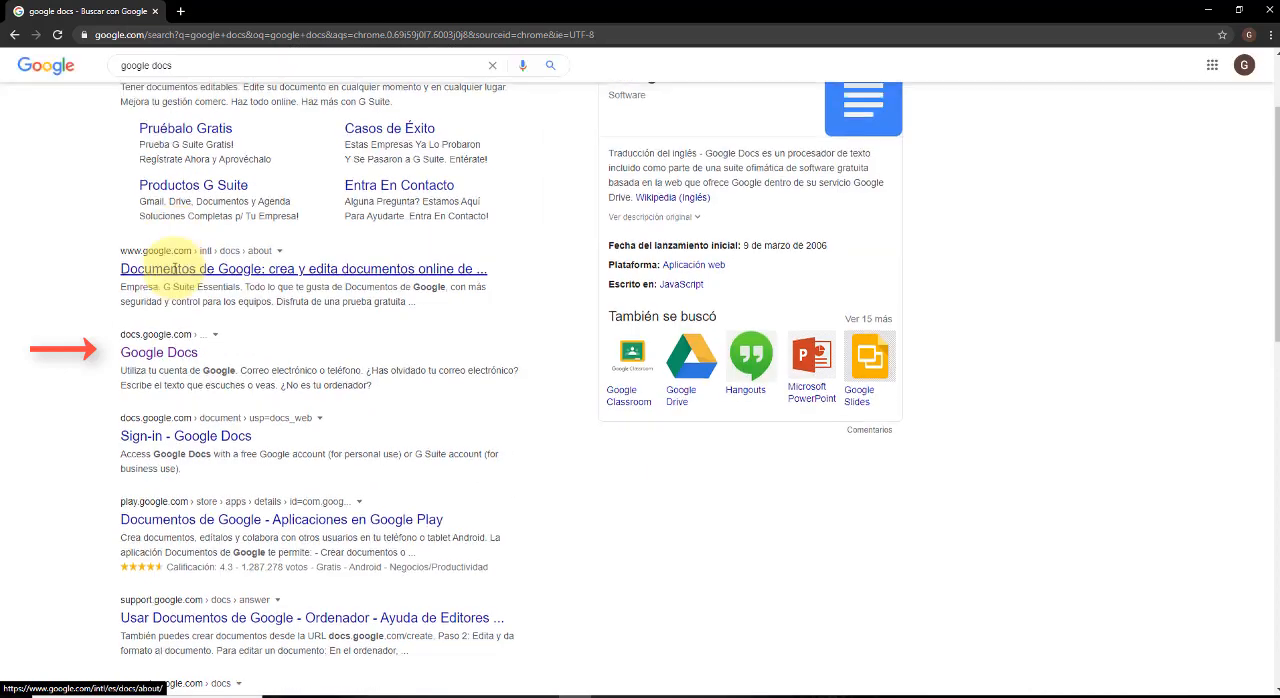
pyautogui.click(177, 356)
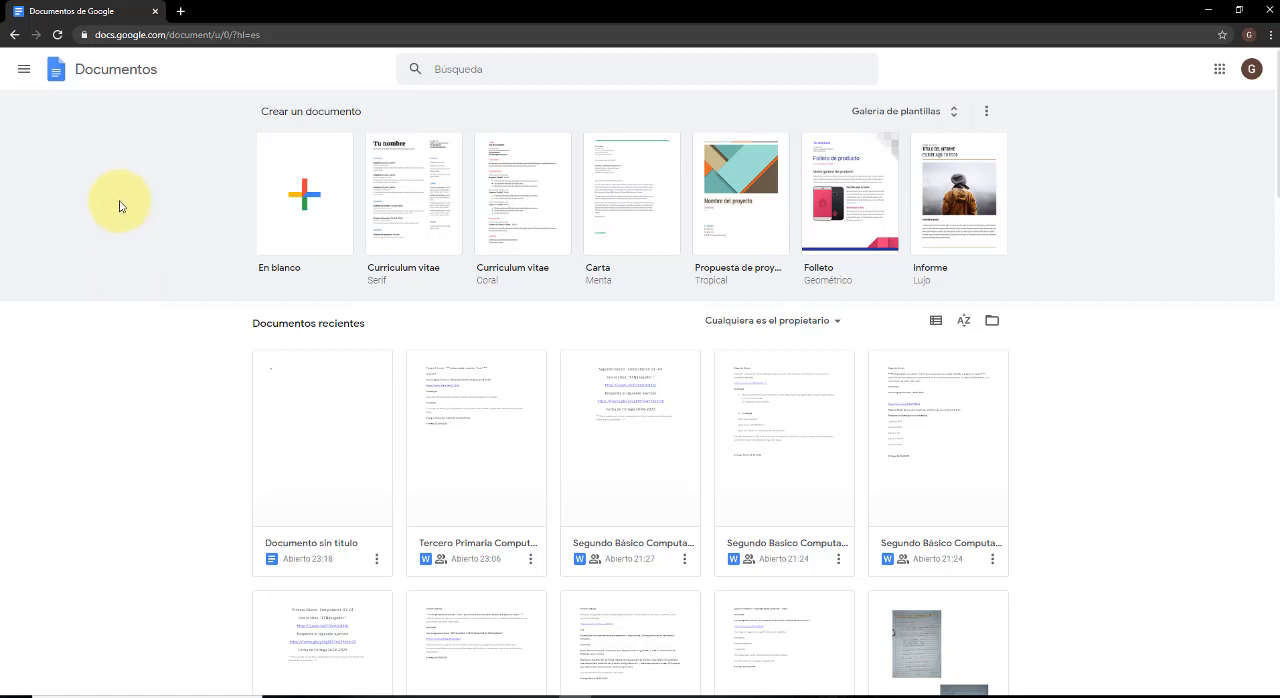
# Search the document list for "documen" and clear the search.
pyautogui.click(525, 71)
pyautogui.write('documen')
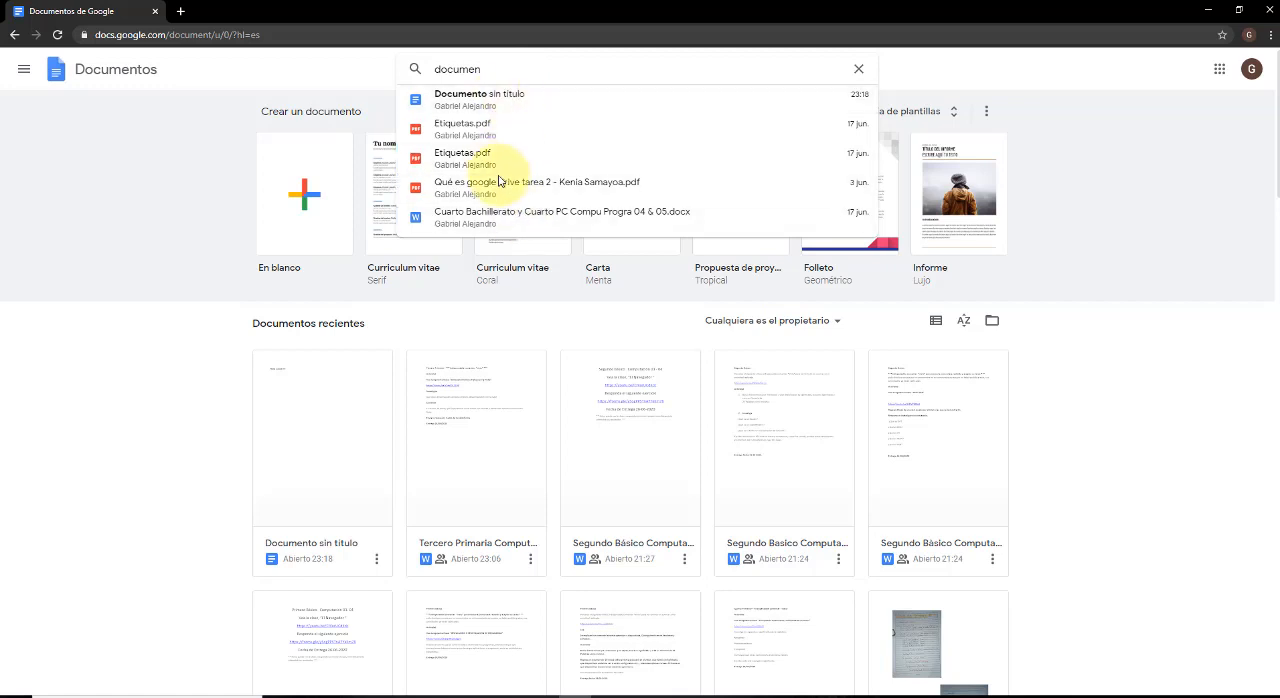
pyautogui.press('BackSpace')
pyautogui.press('BackSpace')
pyautogui.press('BackSpace')
pyautogui.press('BackSpace')
pyautogui.press('BackSpace')
pyautogui.press('BackSpace')
pyautogui.press('BackSpace')
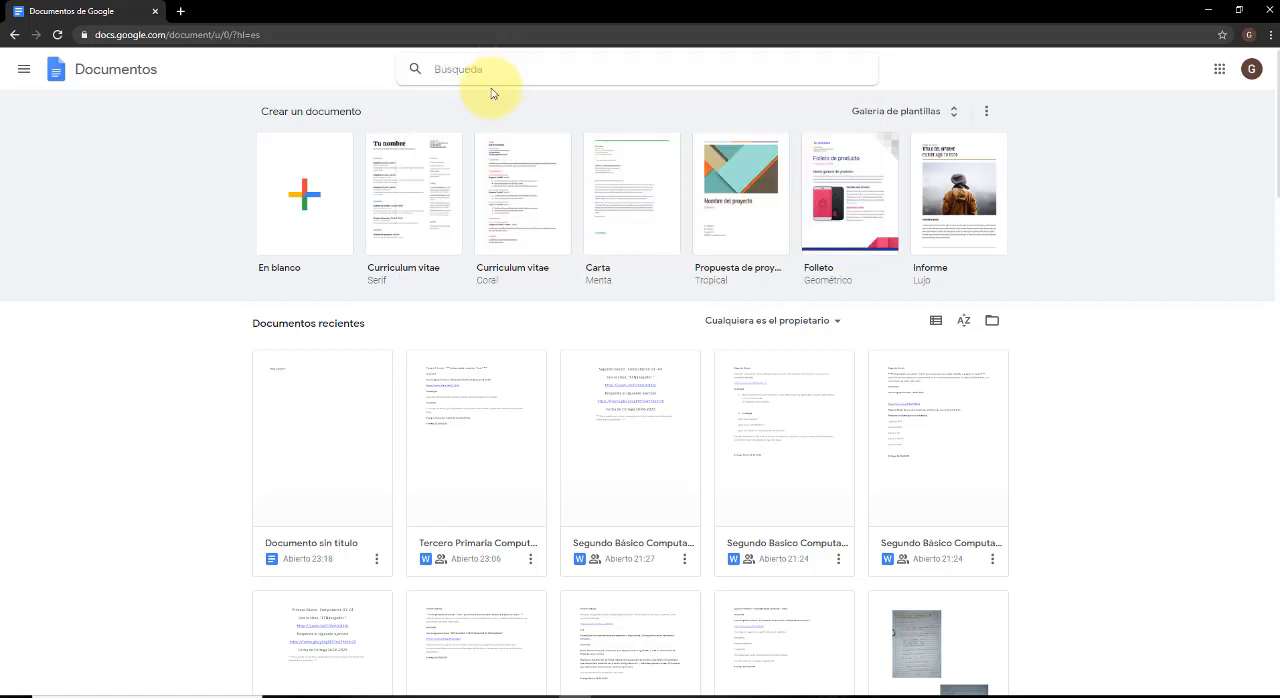
pyautogui.click(199, 189)
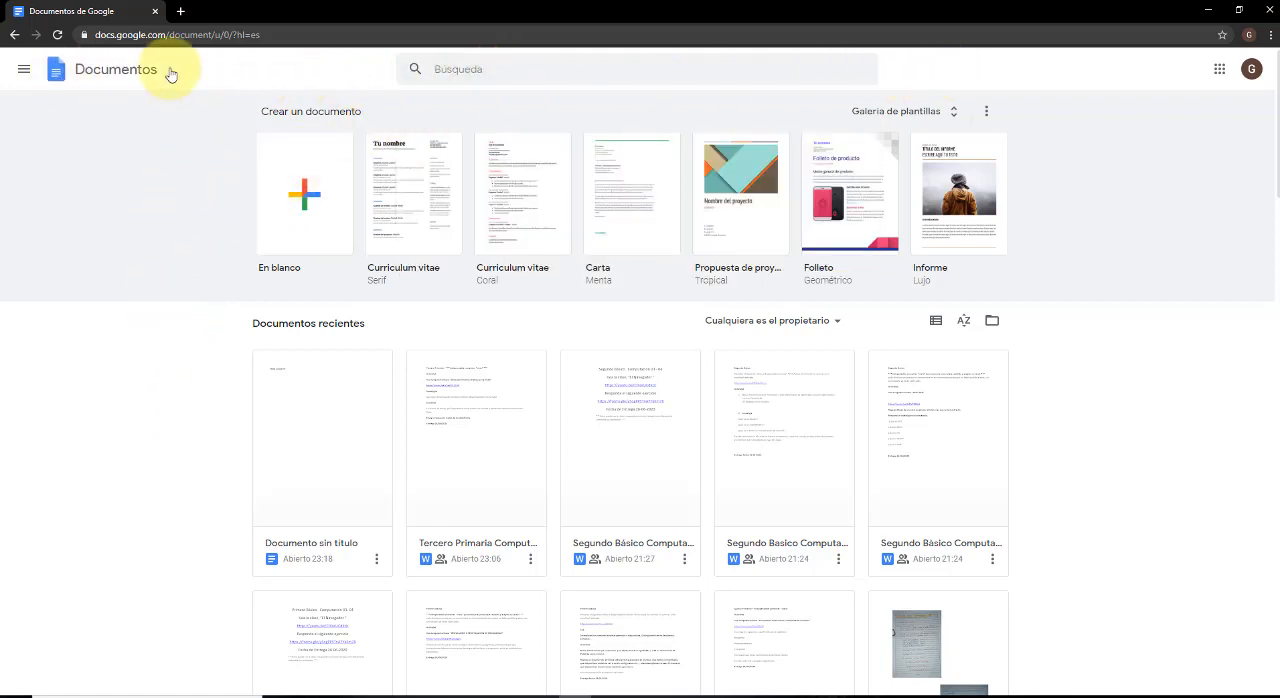
# View the main navigation list with the other Google applications, Configuración and Drive, and close it.
pyautogui.click(23, 71)
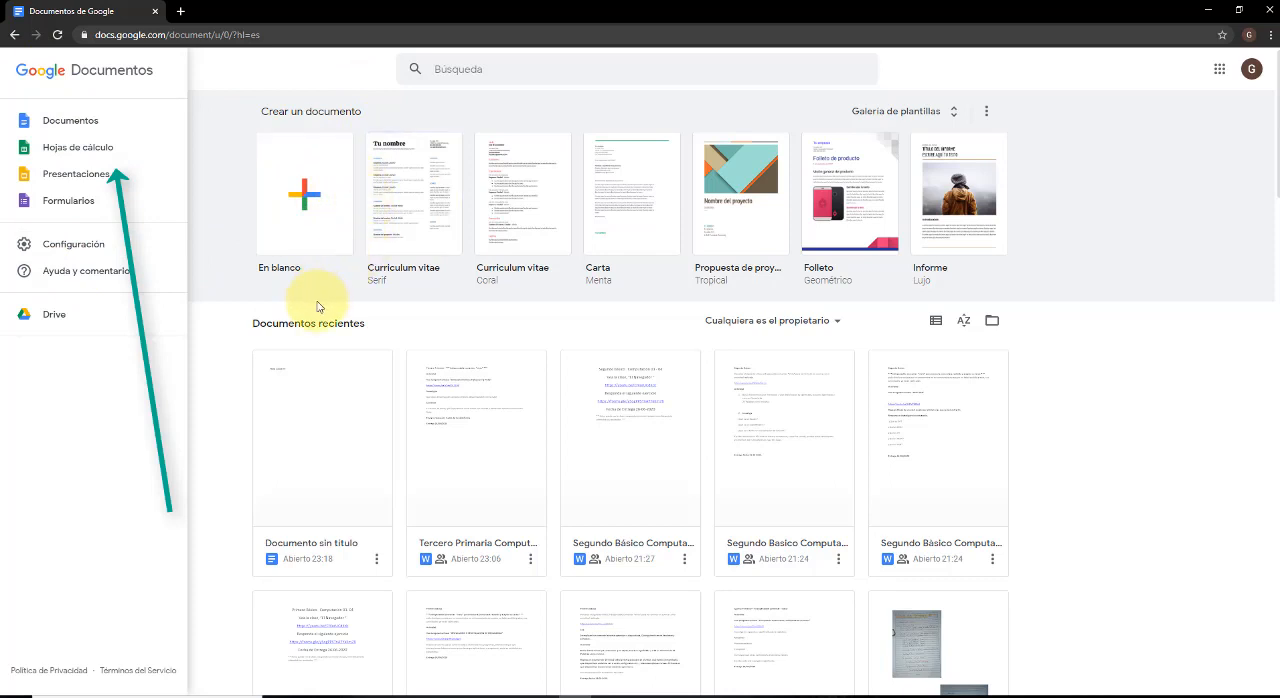
pyautogui.press('Escape')
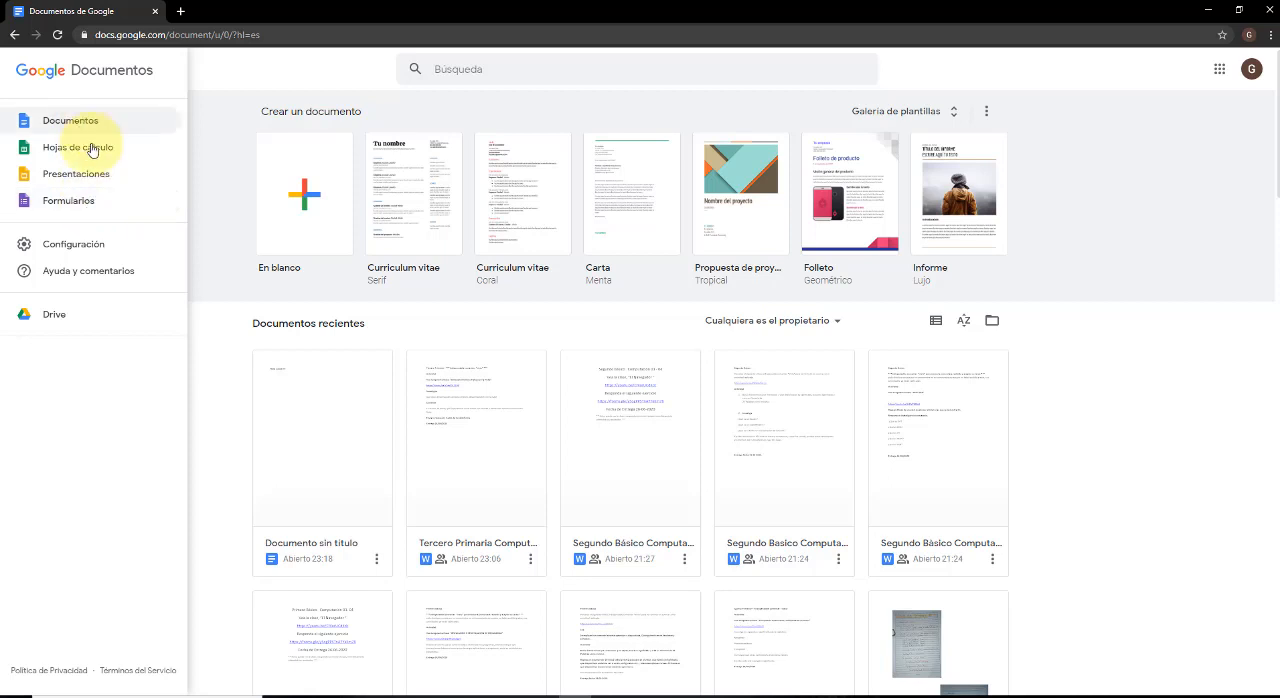
pyautogui.click(224, 358)
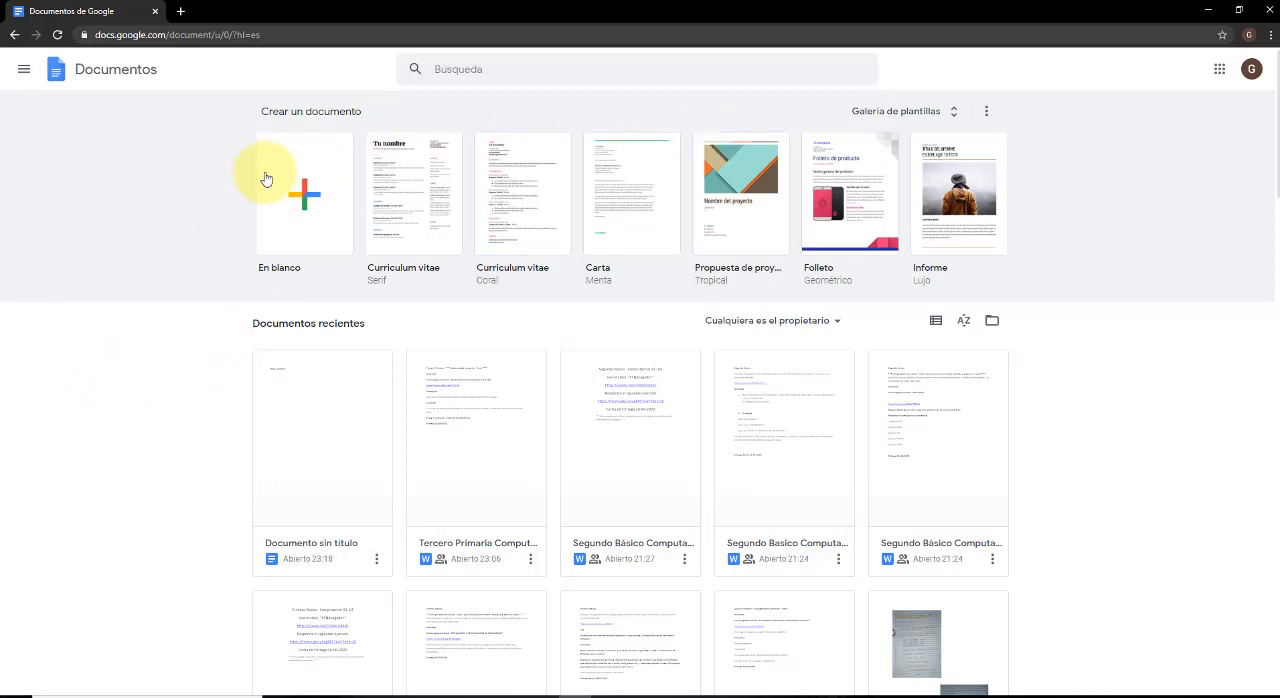
pyautogui.moveTo(381, 119); pyautogui.dragTo(263, 109)
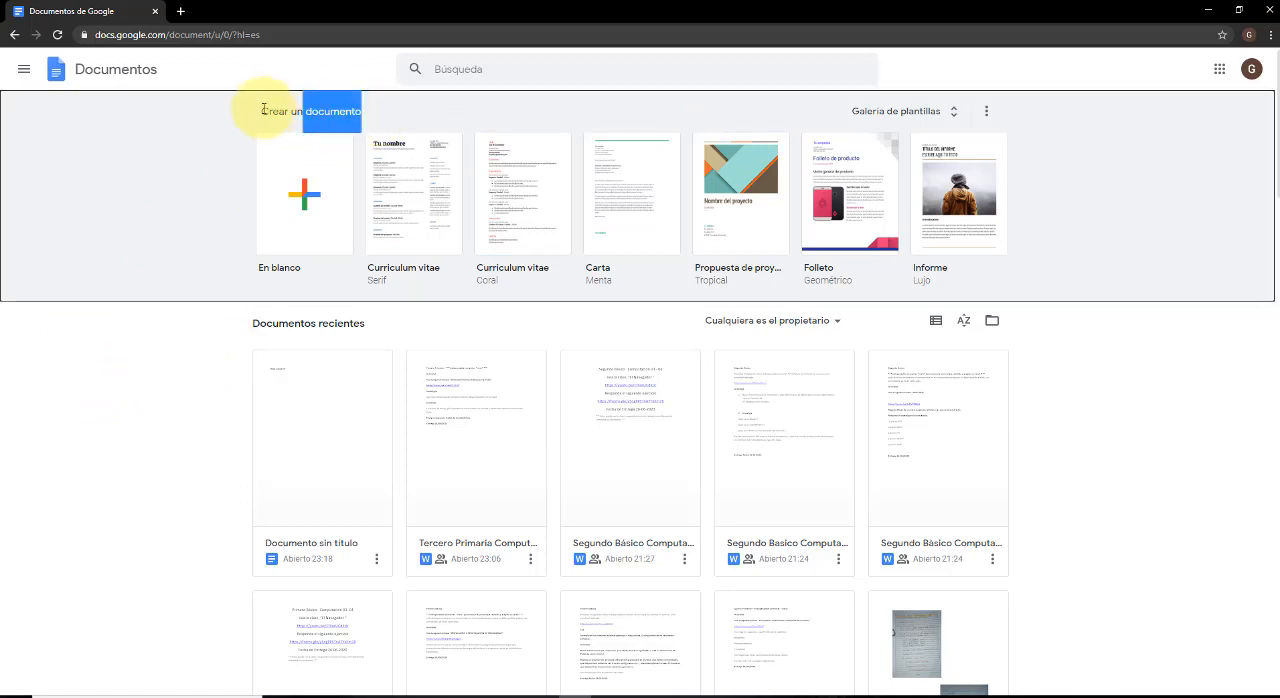
pyautogui.click(258, 110)
pyautogui.tripleClick(265, 110)
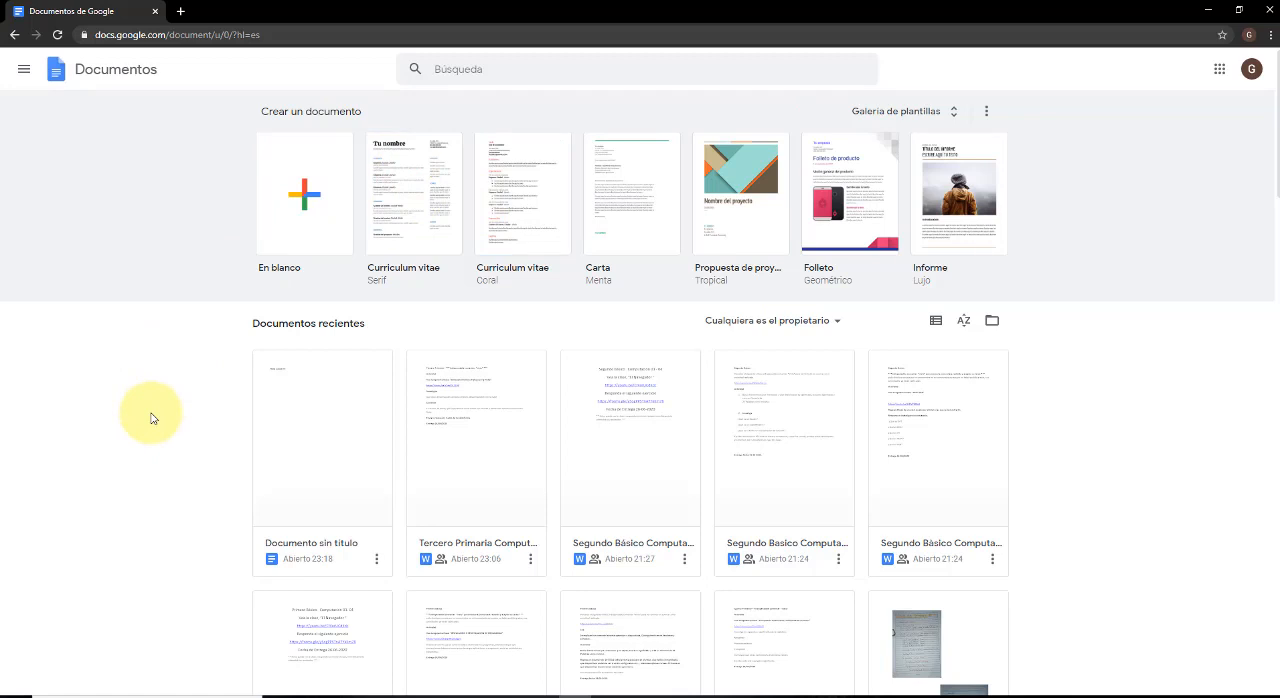
# Create a blank document and write "Hola Clase !!!" as its first line, followed by a line break.
pyautogui.click(320, 203)
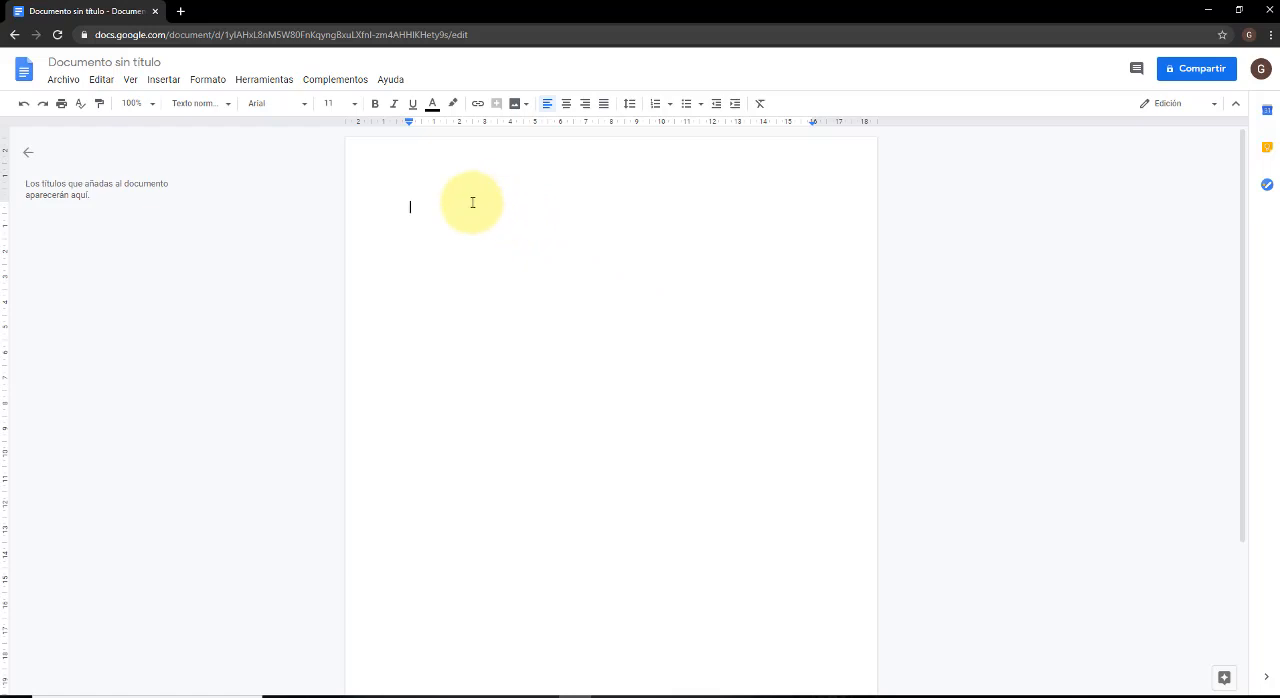
pyautogui.write('Ho')
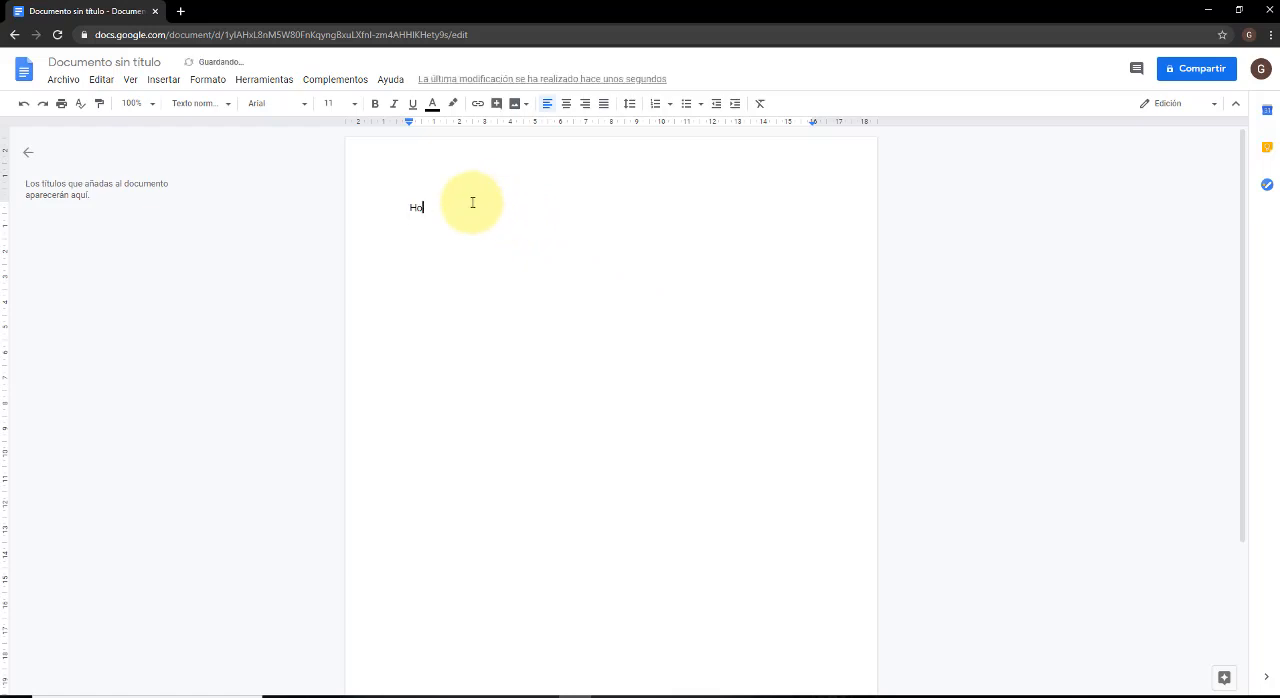
pyautogui.write('la Clase !!!')
pyautogui.press('Return')
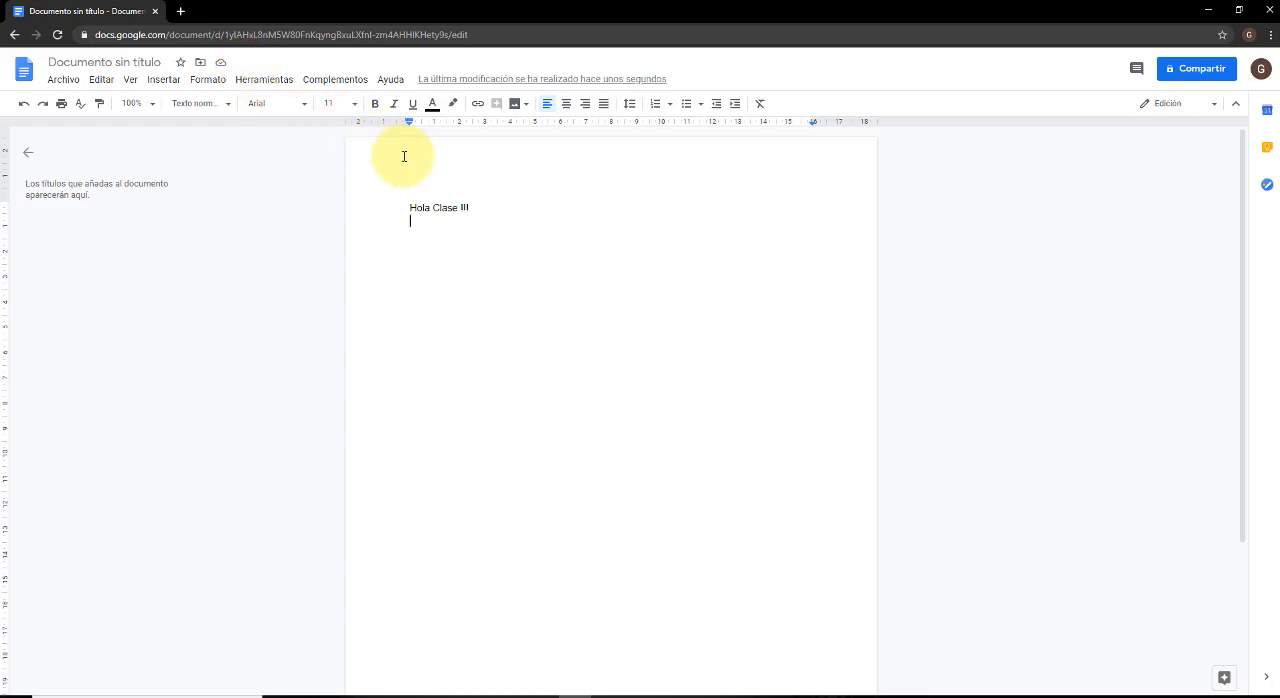
# Add a test line reading "jdskaljdlkajdljad" below the greeting and delete it.
pyautogui.write('jdskaljdlkajdljad')
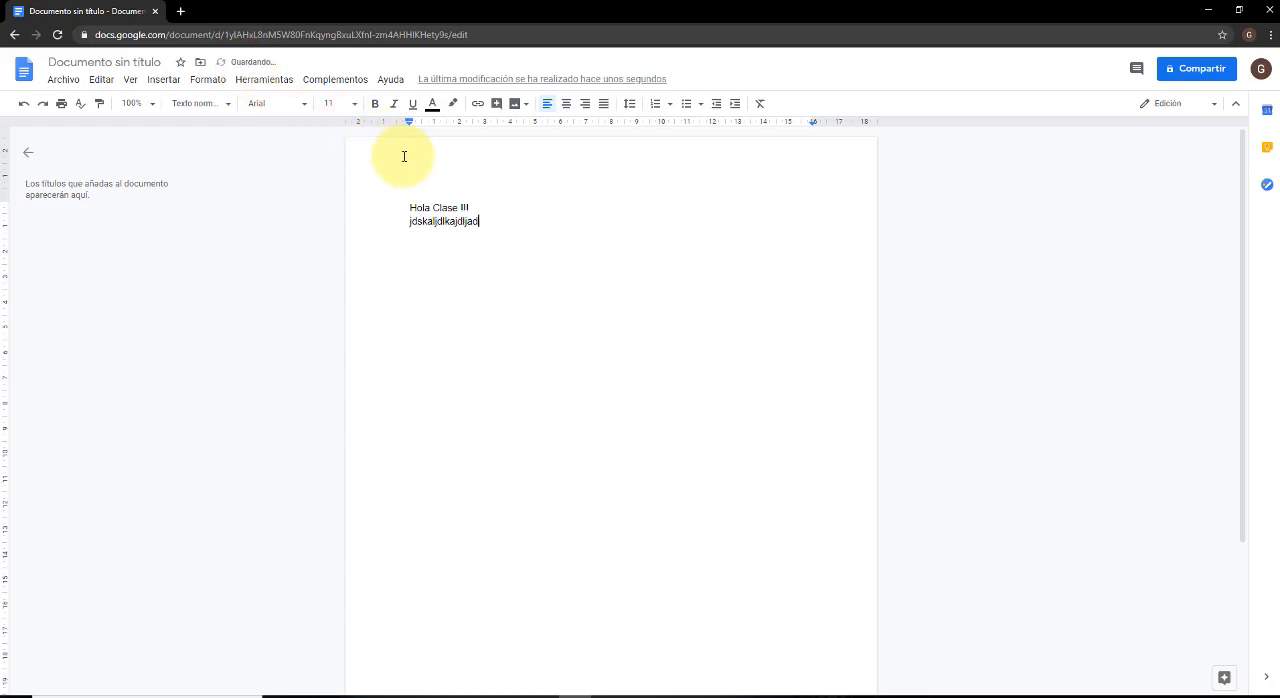
pyautogui.press('Return')
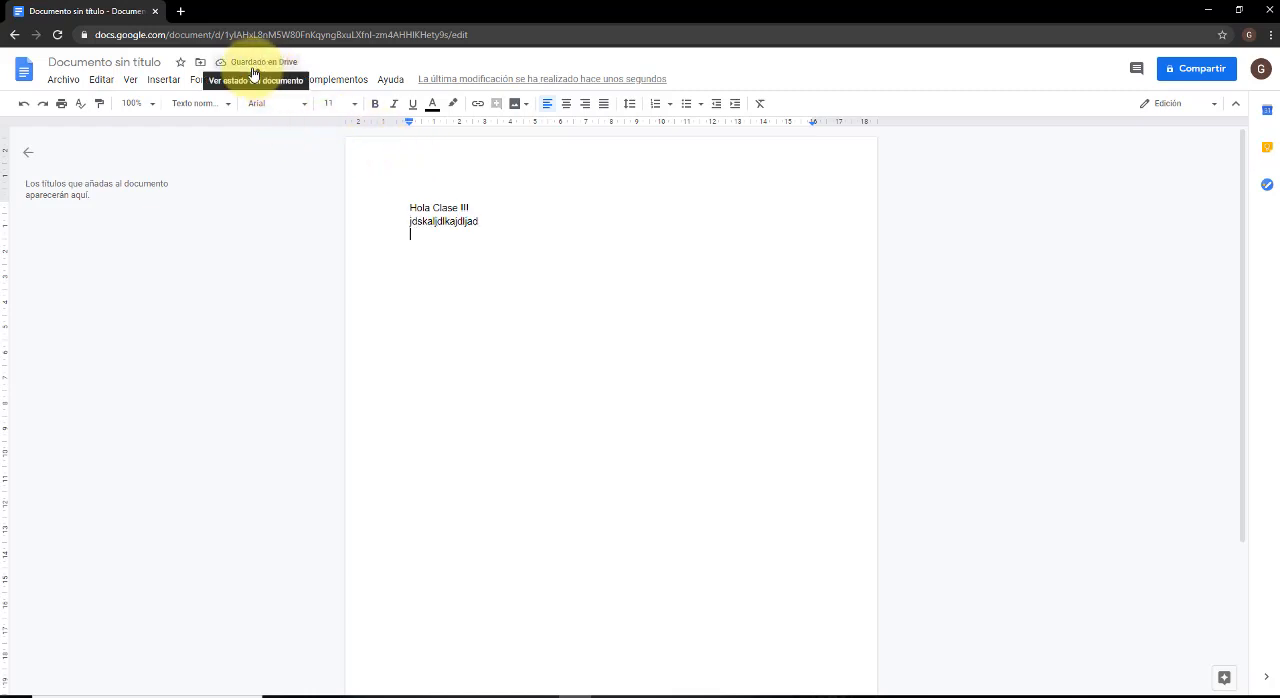
pyautogui.click(500, 223)
pyautogui.hotkey('shift', 'Home')
pyautogui.press('BackSpace')
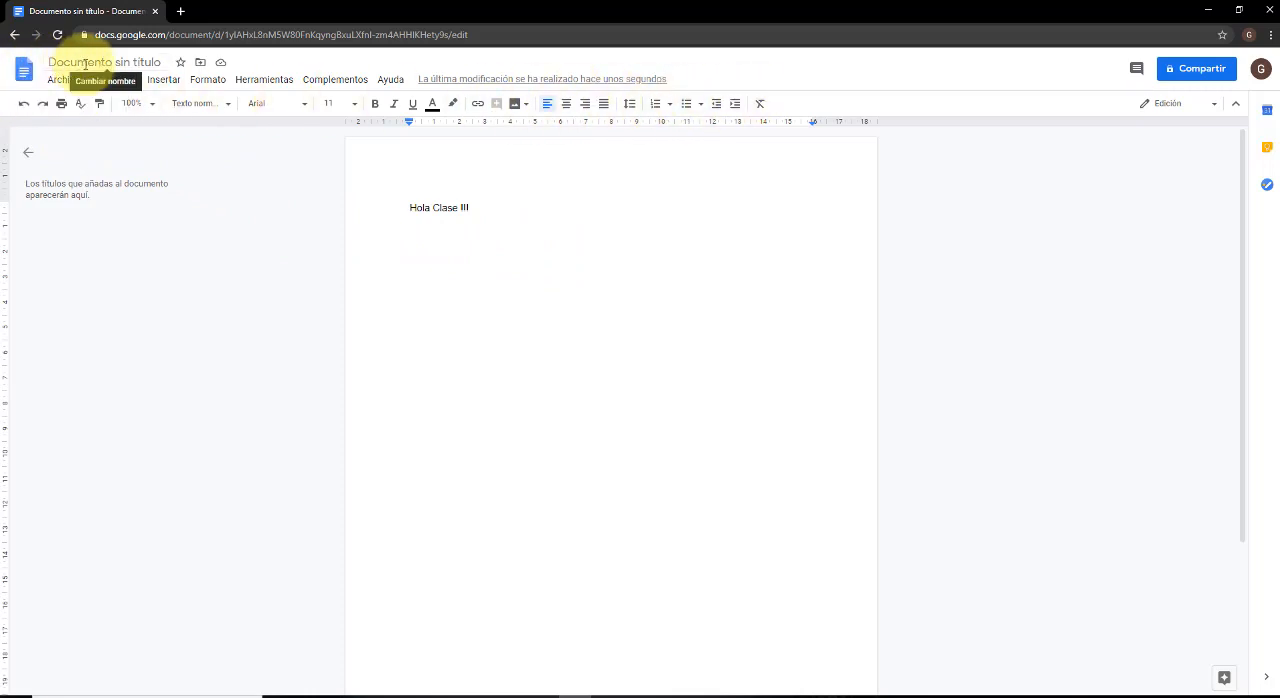
# Rename the untitled document as "Archivo de Ejemplo".
pyautogui.click(160, 64)
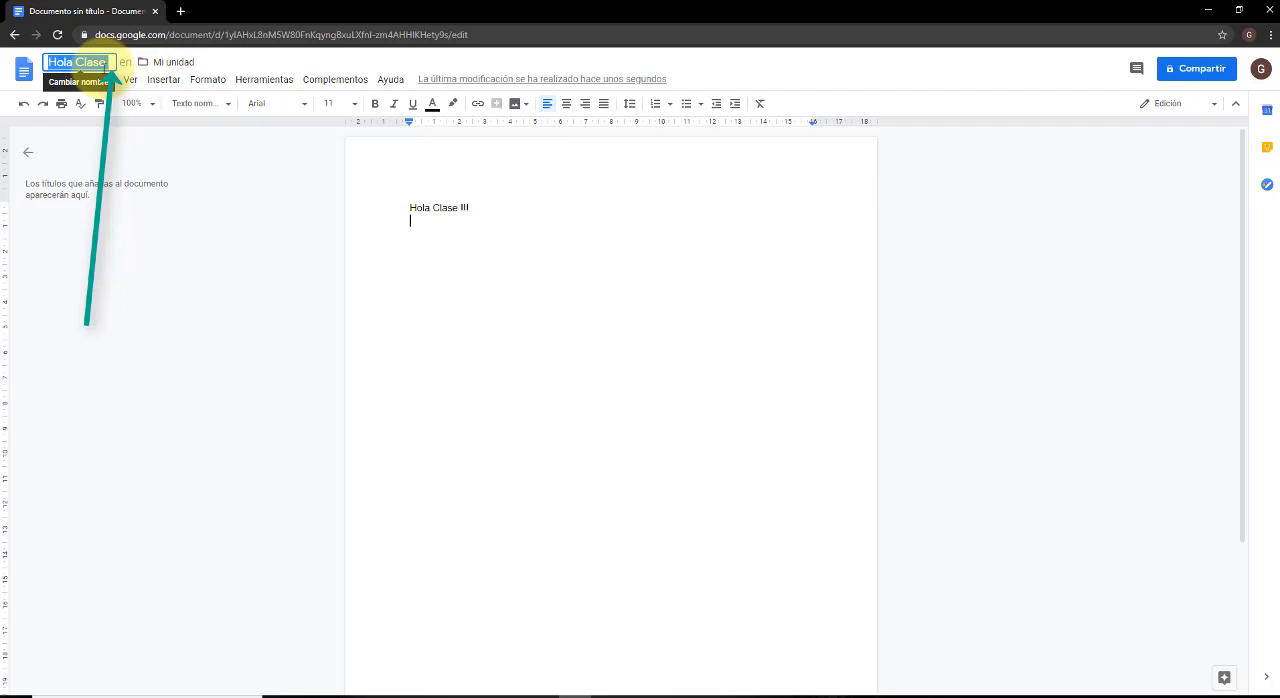
pyautogui.press('BackSpace')
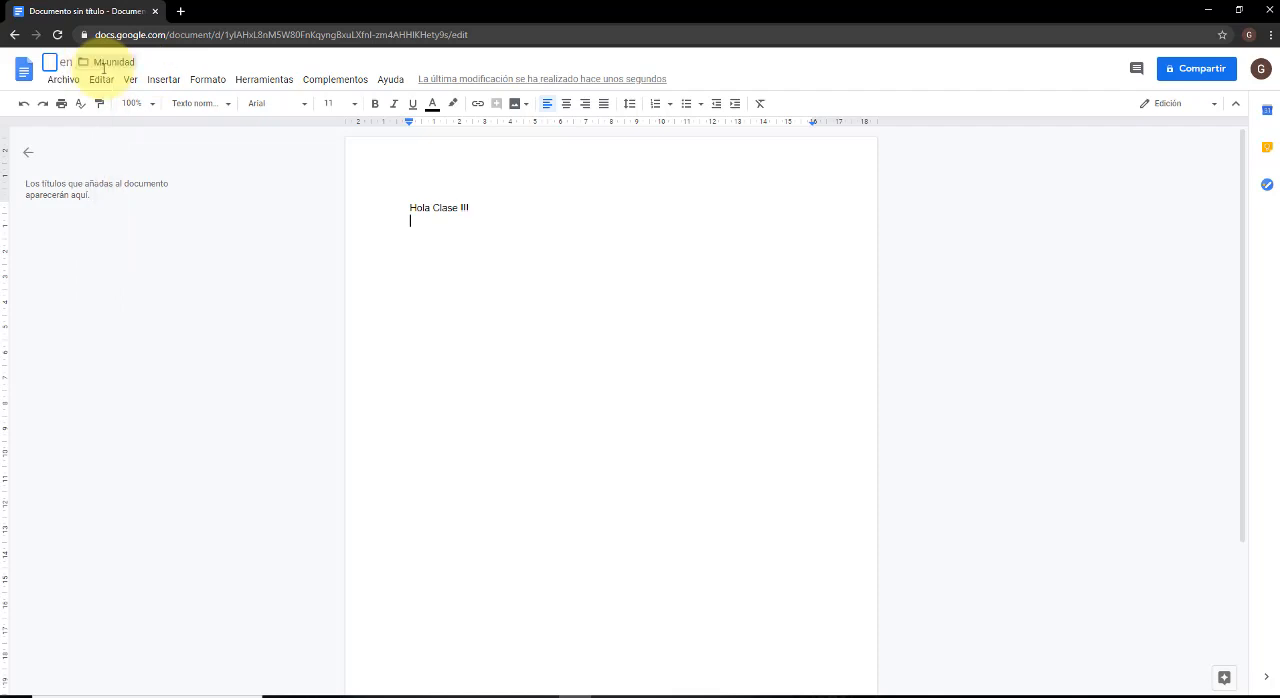
pyautogui.write('Archivo de Ejemplo')
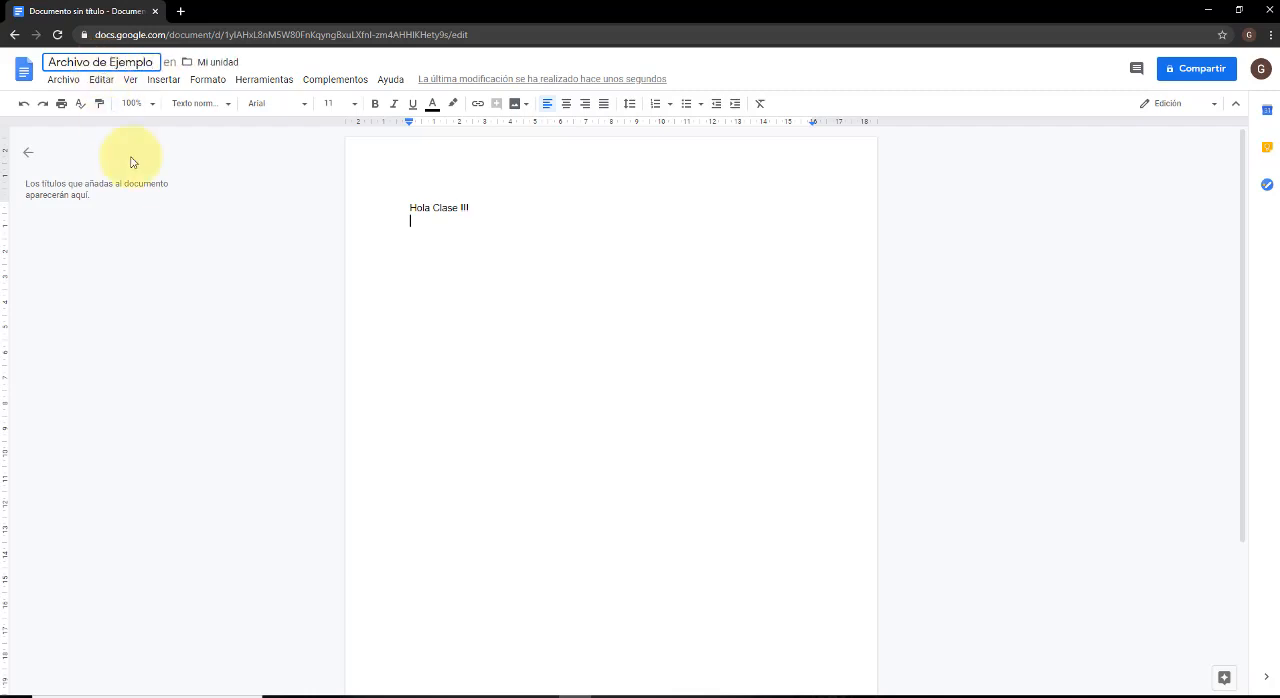
pyautogui.click(279, 67)
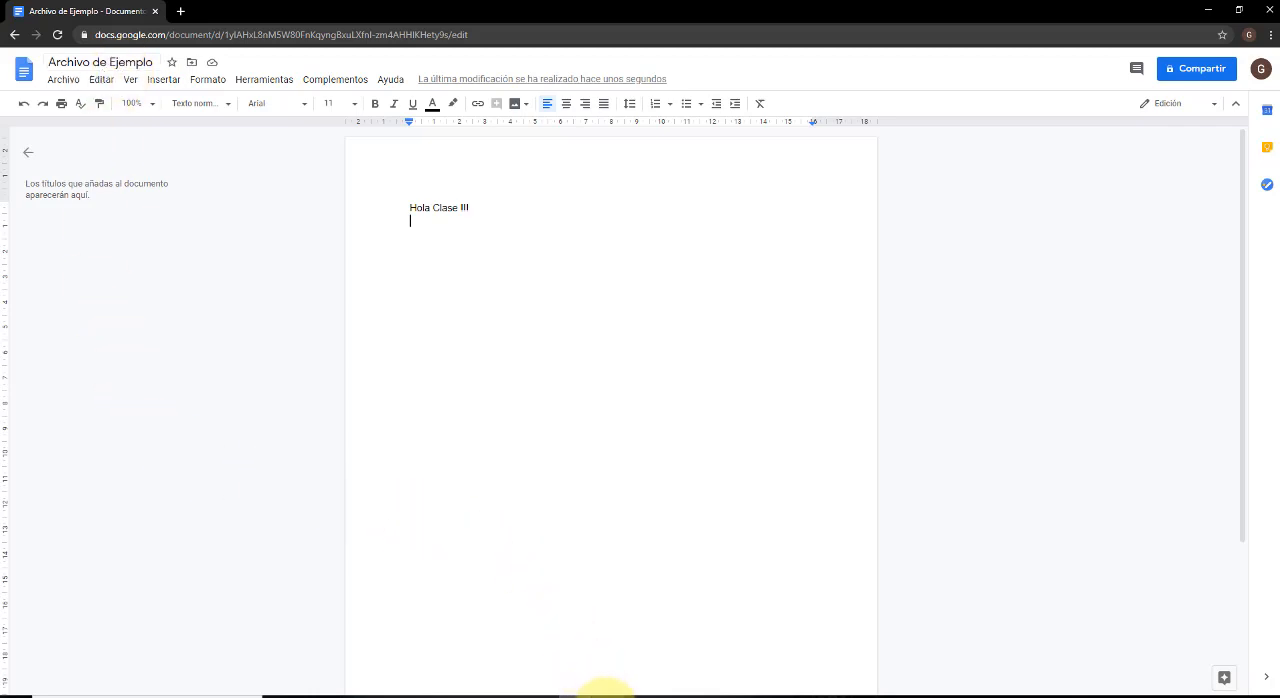
pyautogui.click(606, 696)
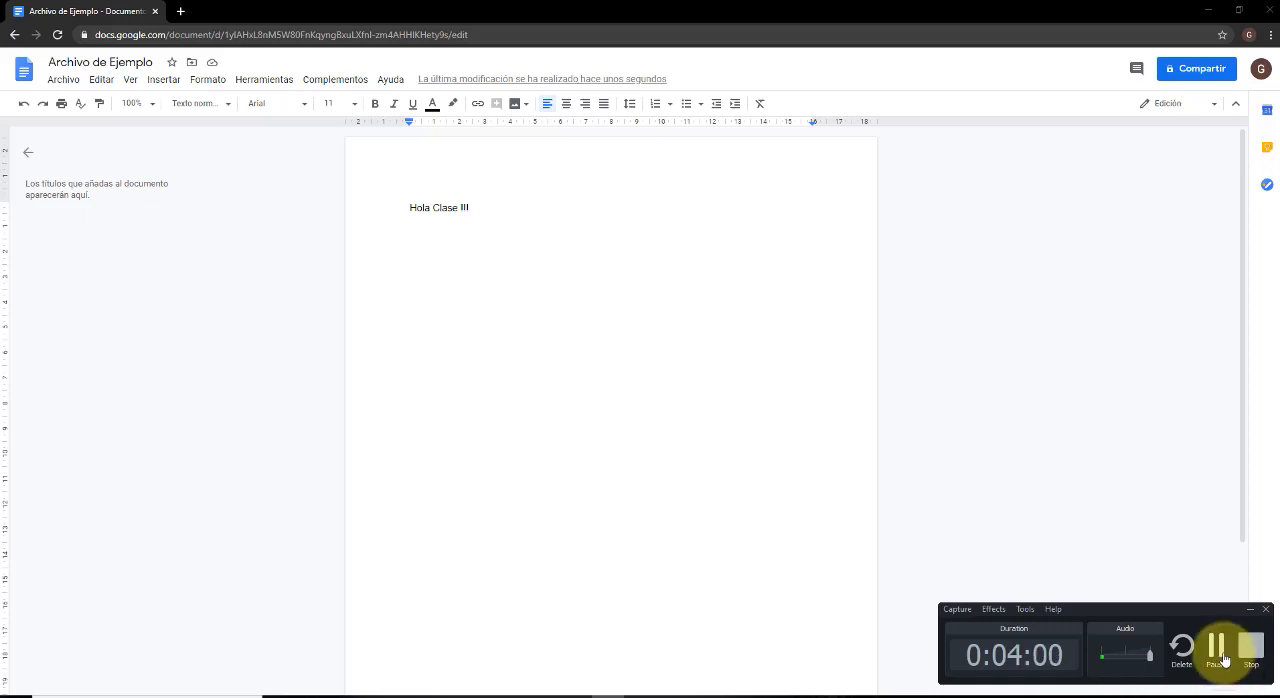
pyautogui.click(1218, 650)
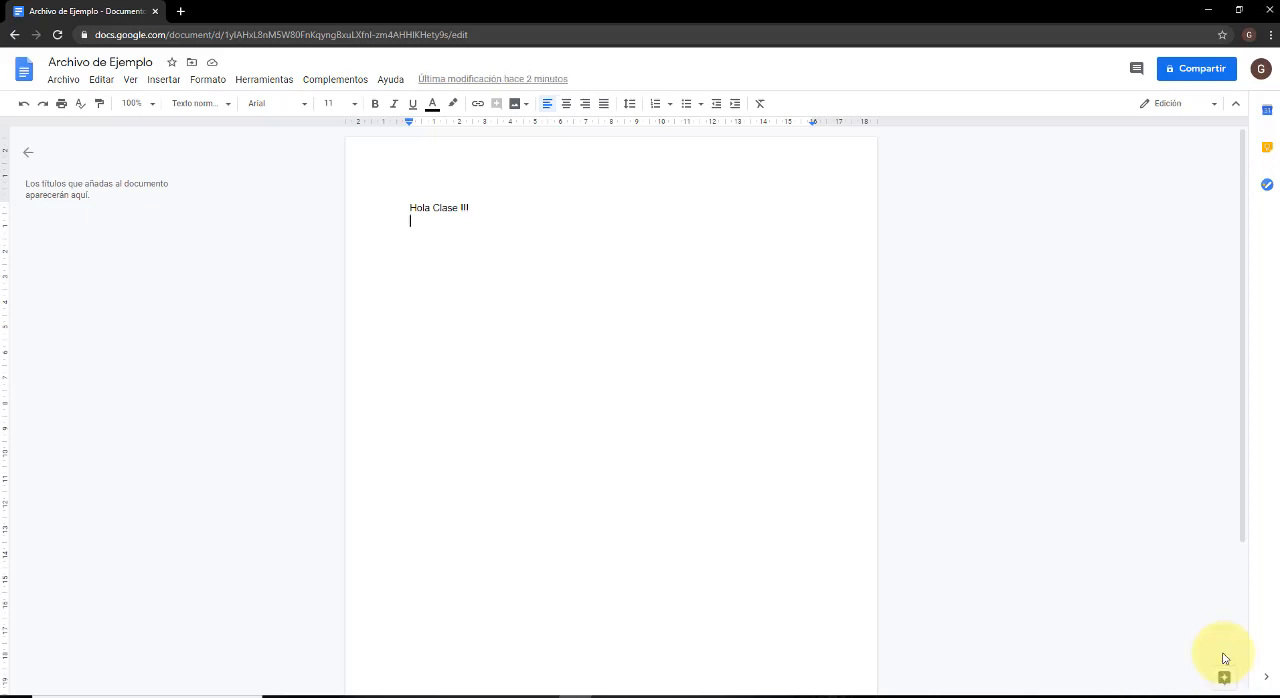
# Mark the document "Archivo de Ejemplo" as starred.
pyautogui.click(173, 64)
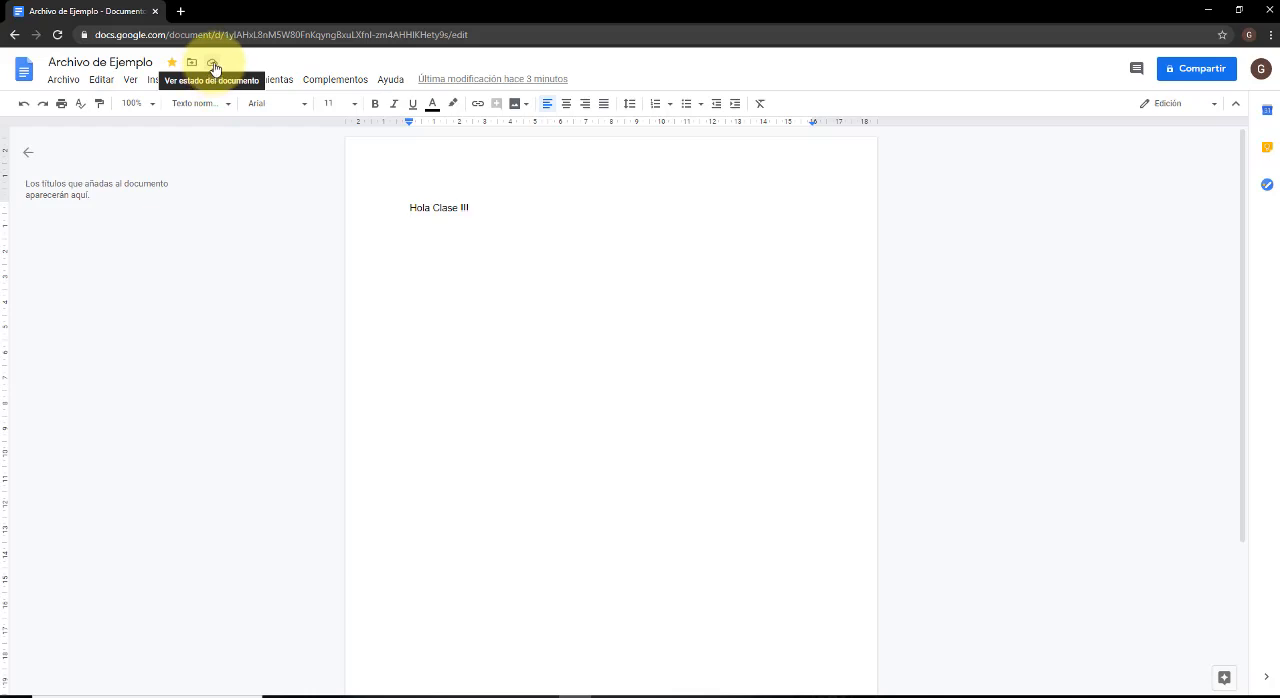
# Check the document's save status, view the offline access activation notice, and cancel it.
pyautogui.click(213, 66)
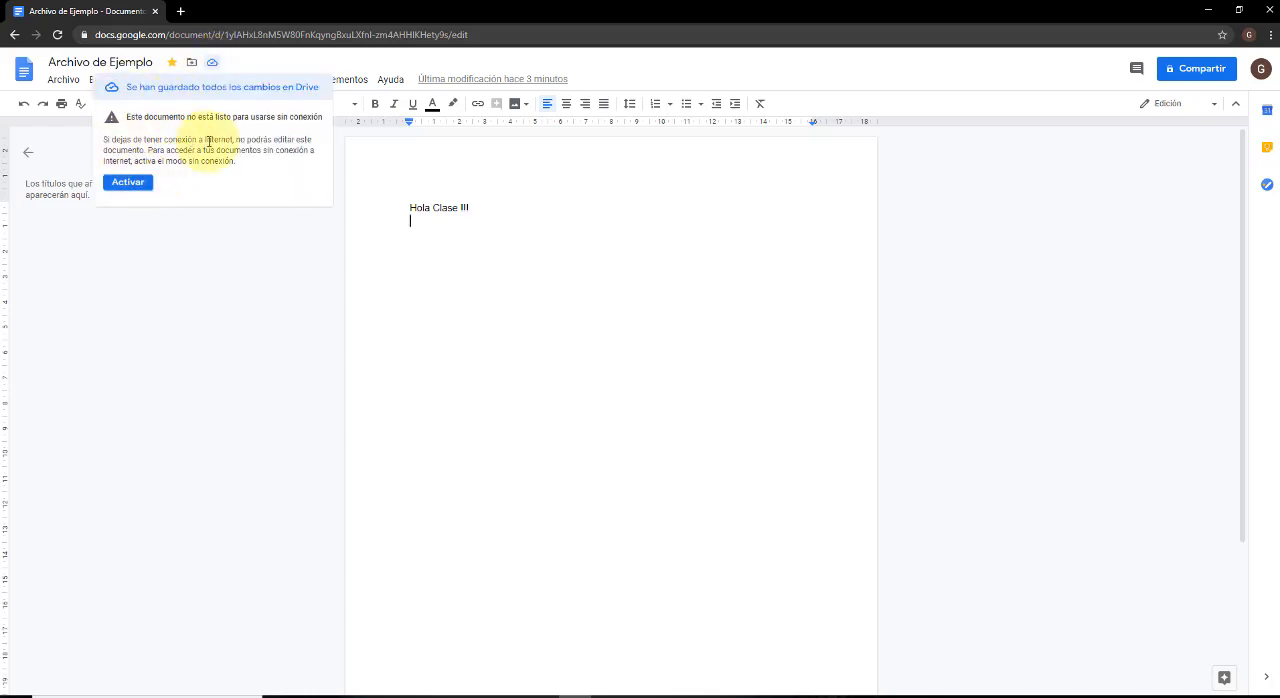
pyautogui.click(146, 186)
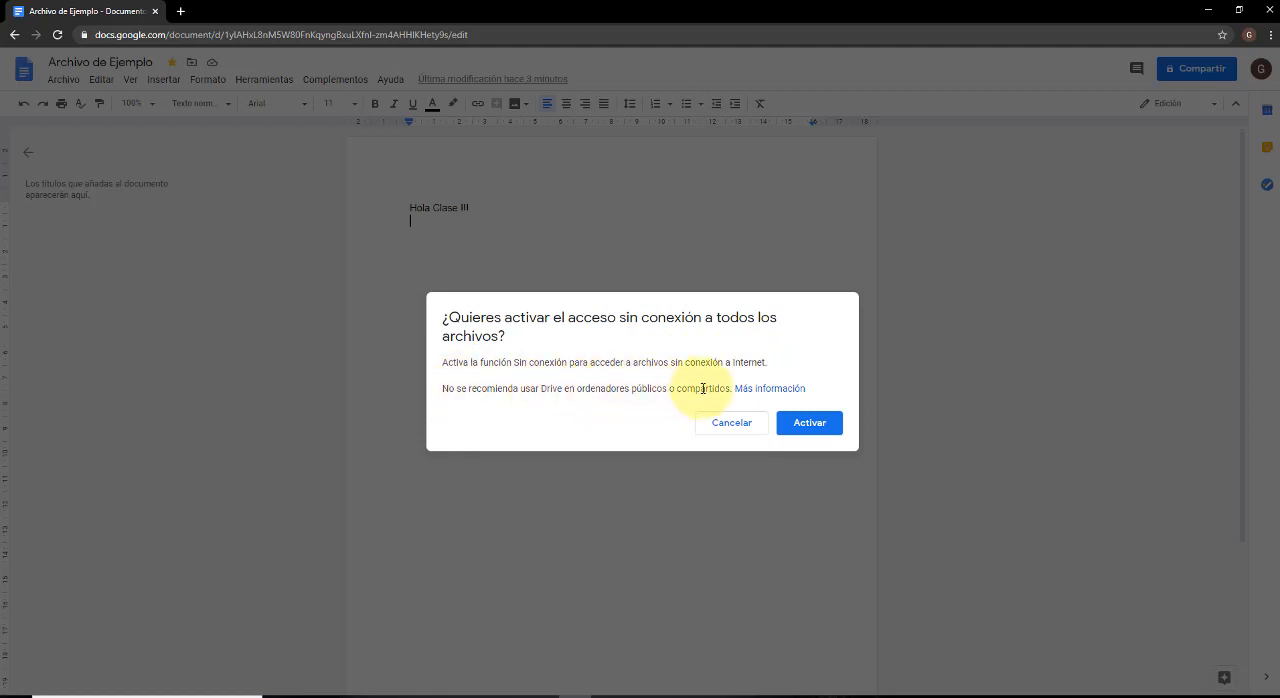
pyautogui.moveTo(731, 388); pyautogui.dragTo(443, 389)
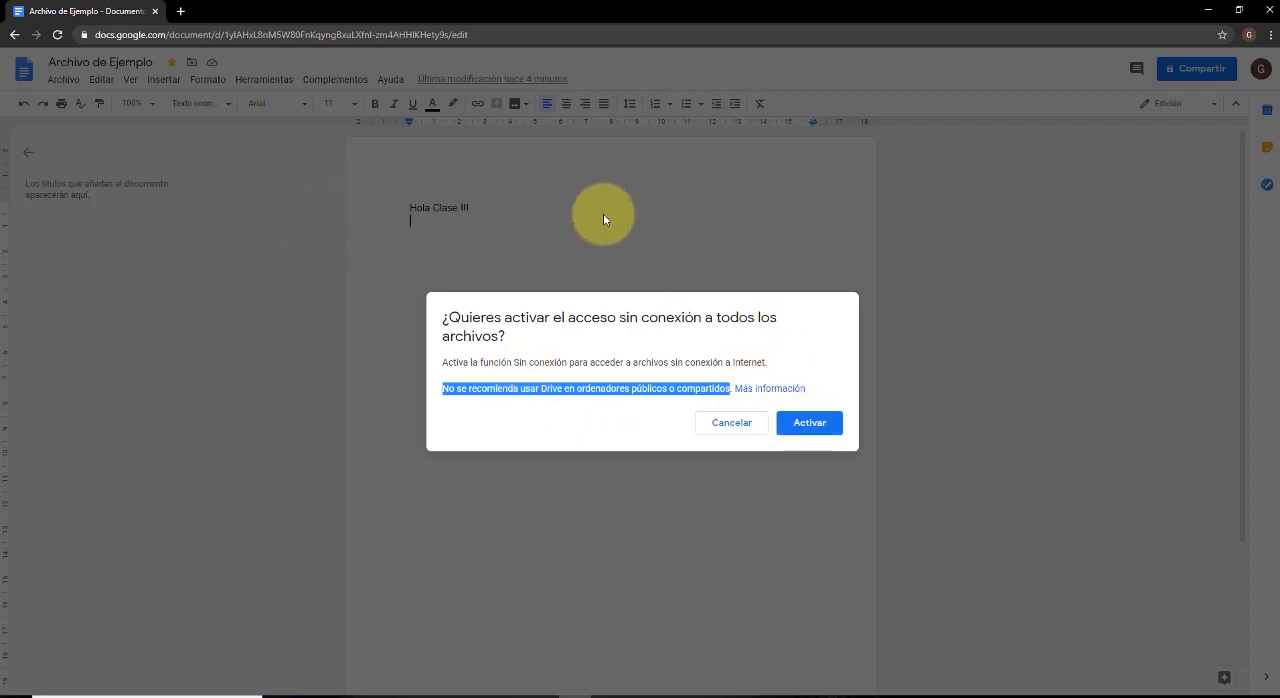
pyautogui.click(724, 430)
# Add a line break after "Hola Clase !!!" and reopen "Archivo de Ejemplo" from the Docs home page.
pyautogui.click(533, 213)
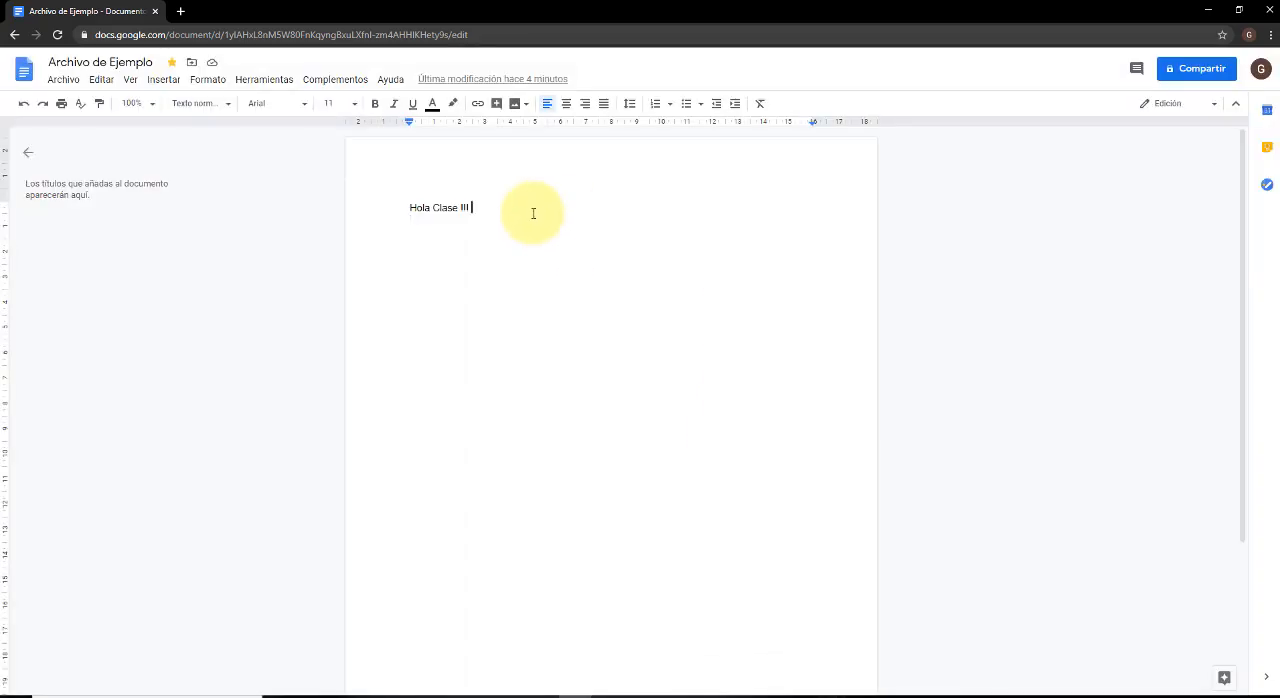
pyautogui.press('Return')
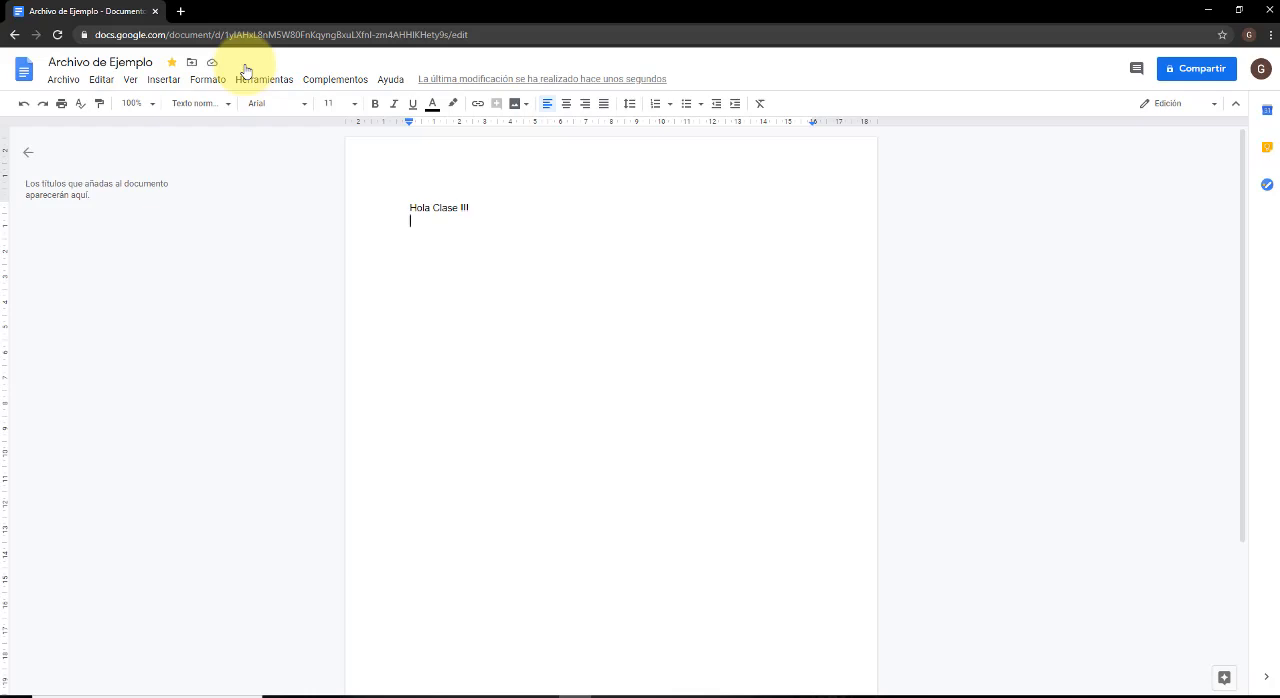
pyautogui.click(25, 77)
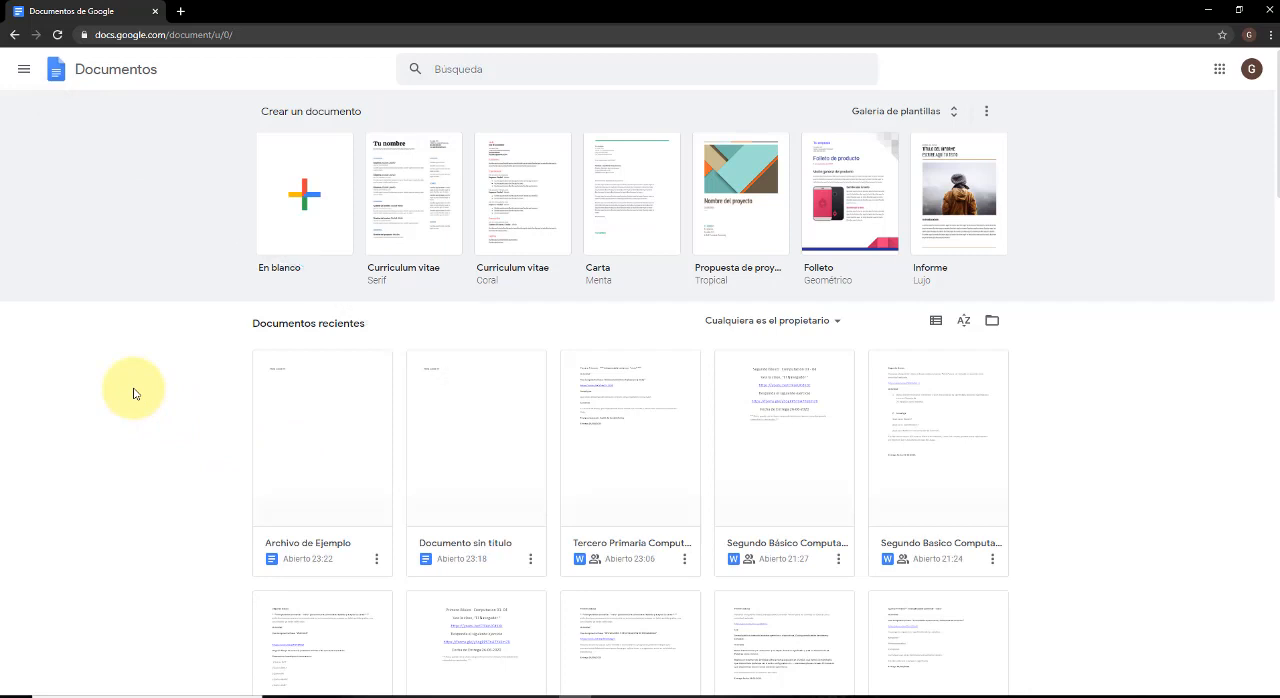
pyautogui.click(310, 462)
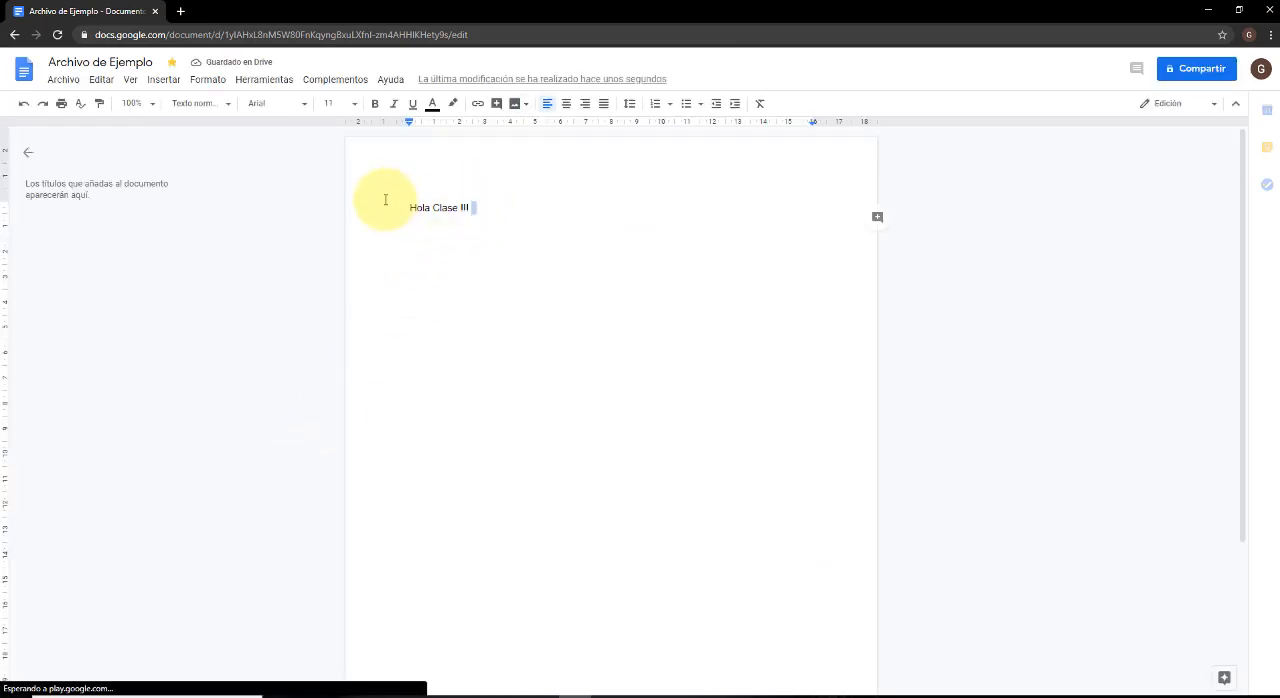
# Review the document's file commands, such as copying, downloading, offline access, version history and web publishing, without applying any.
pyautogui.moveTo(383, 200); pyautogui.dragTo(494, 246)
pyautogui.click(496, 247)
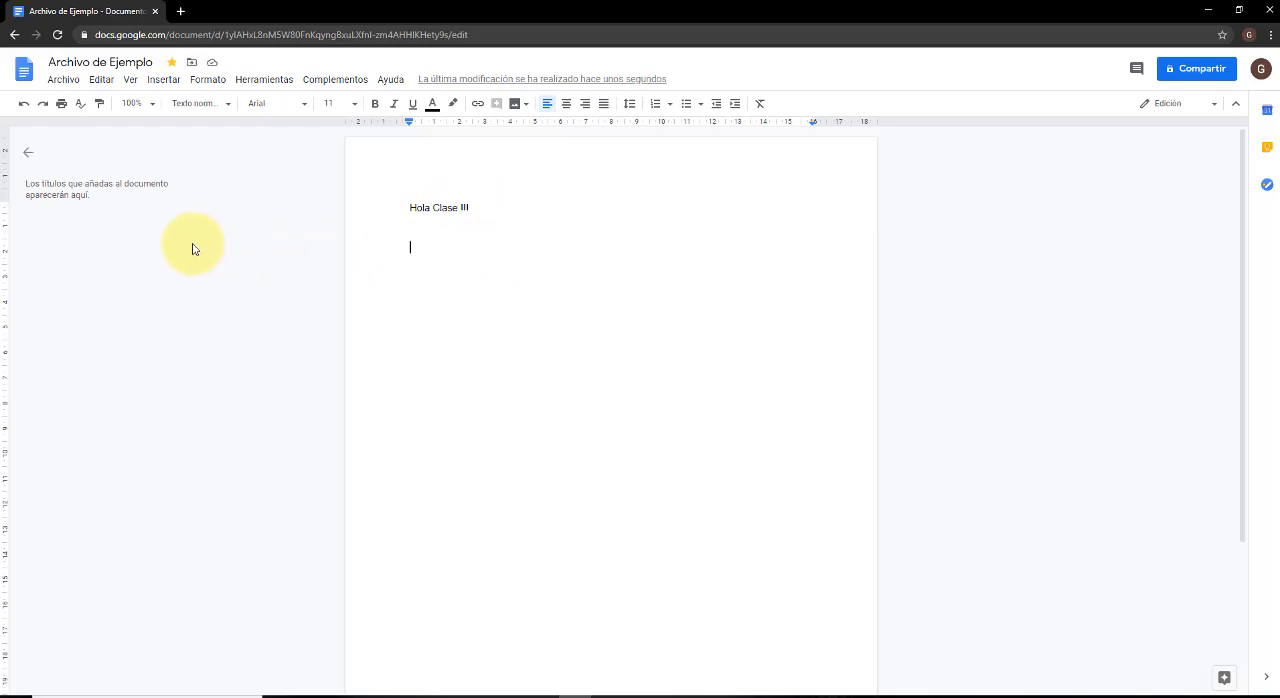
pyautogui.click(62, 80)
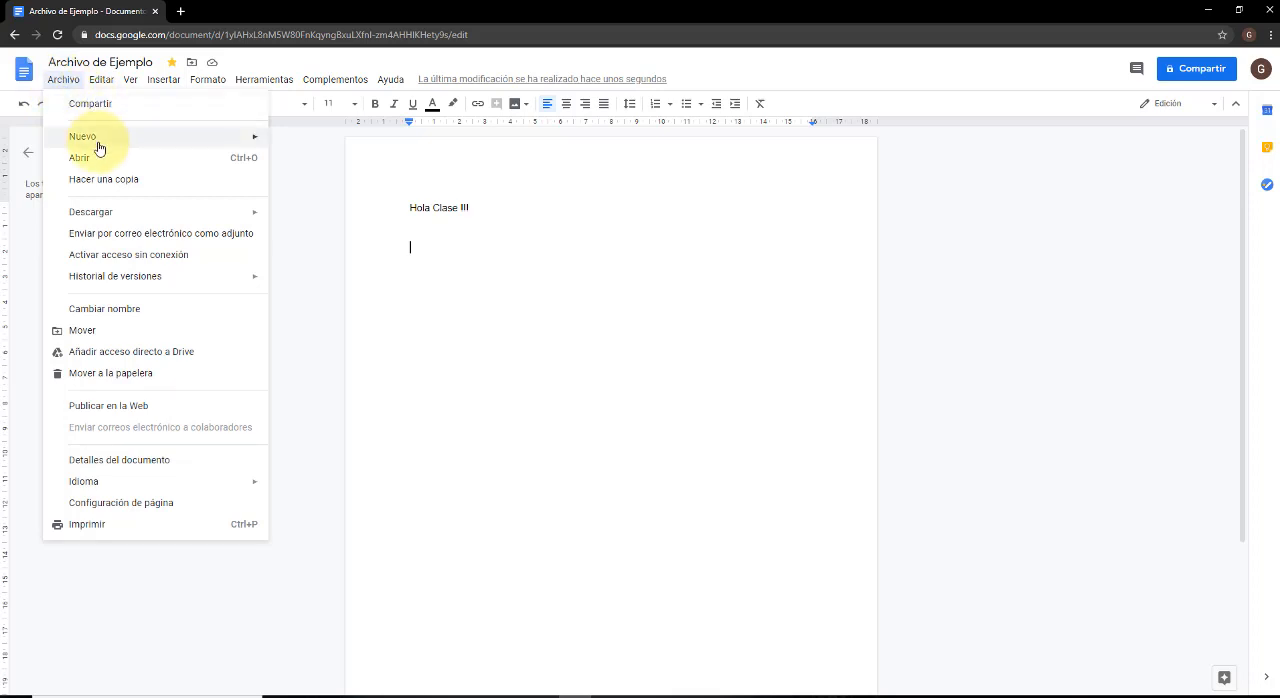
pyautogui.moveTo(100, 148)
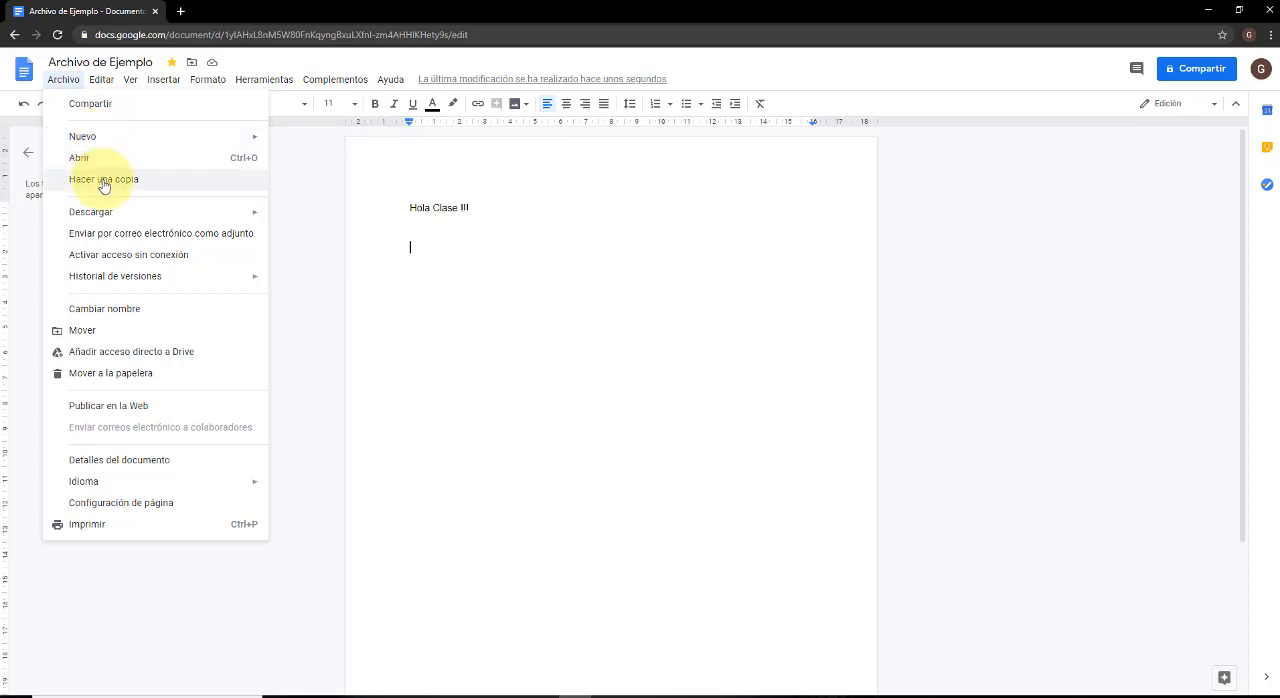
pyautogui.moveTo(112, 209)
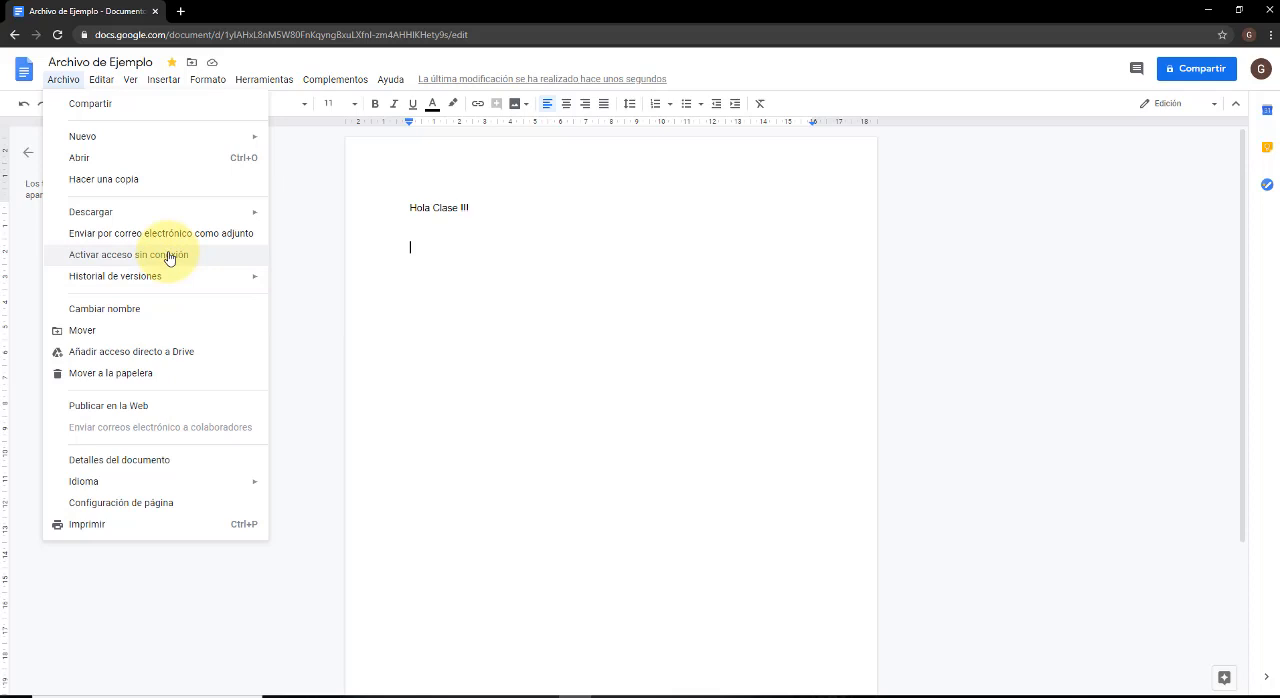
pyautogui.click(163, 79)
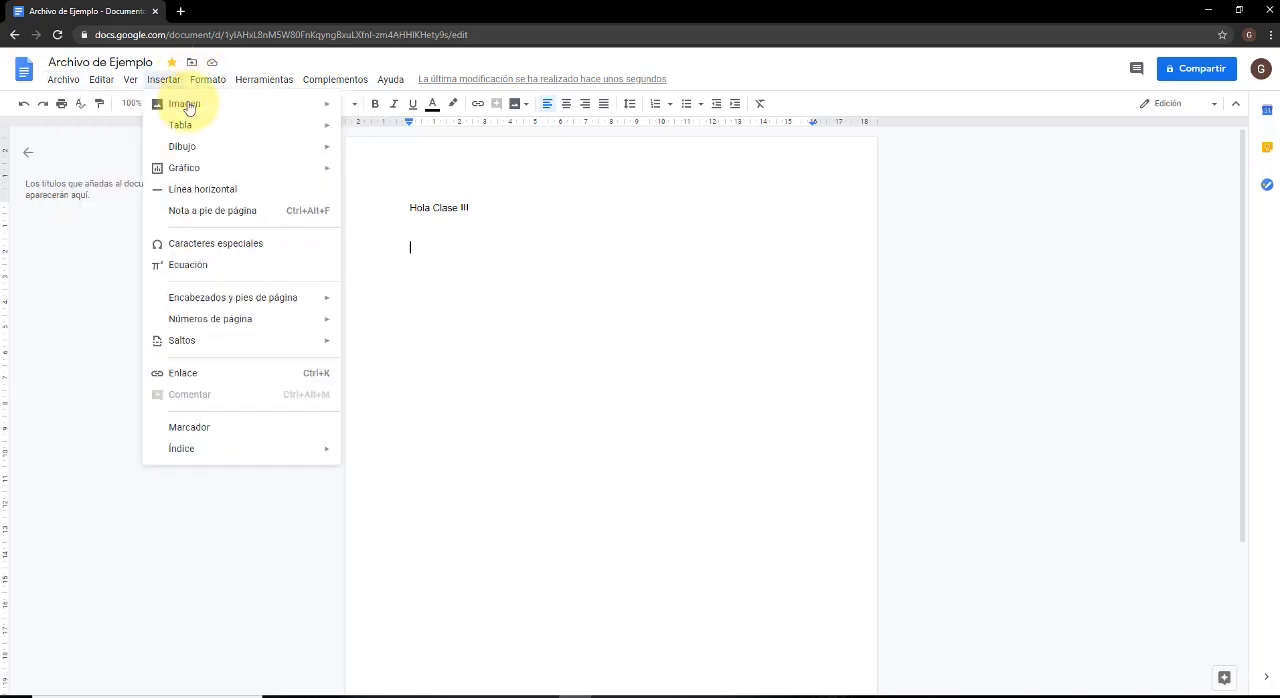
pyautogui.moveTo(200, 104)
pyautogui.moveTo(67, 84)
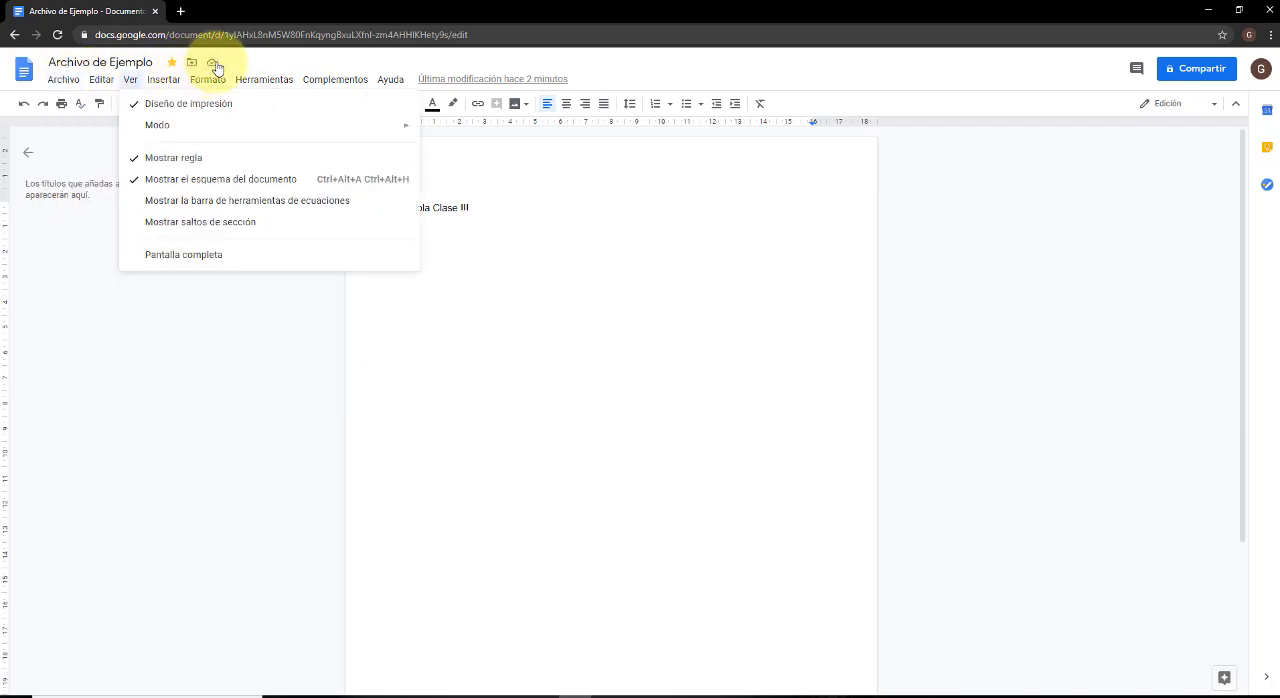
pyautogui.click(212, 62)
pyautogui.click(60, 80)
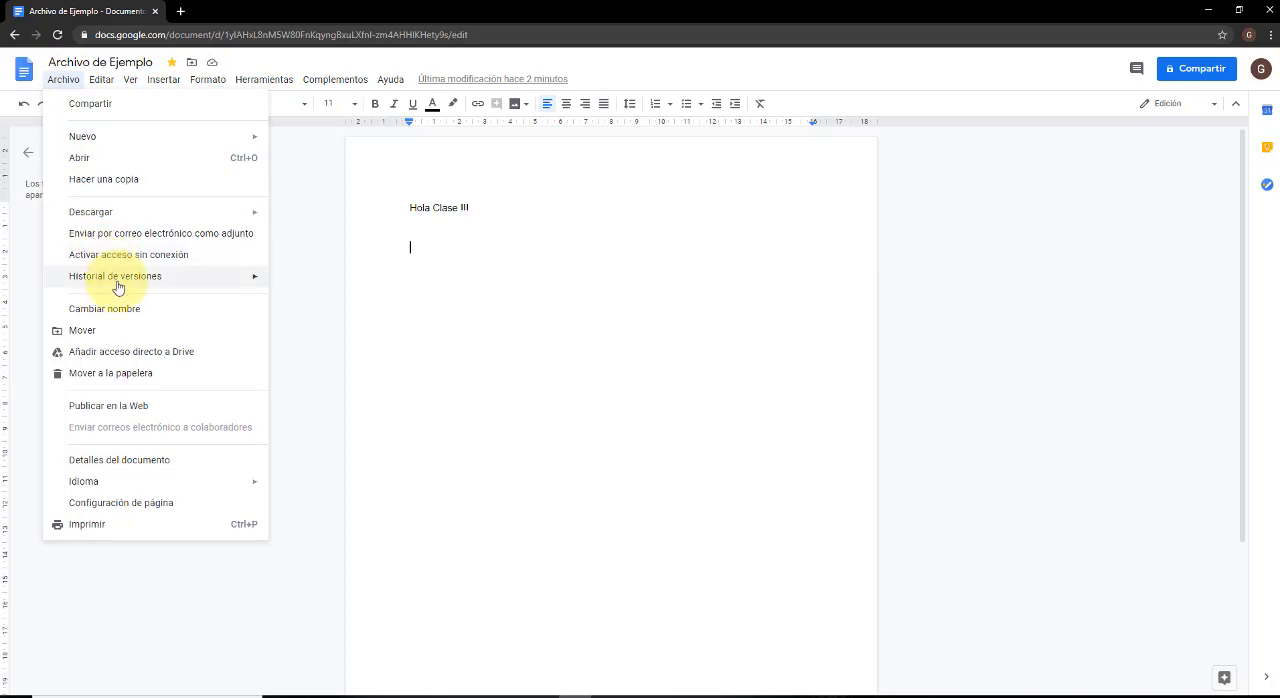
pyautogui.moveTo(117, 287)
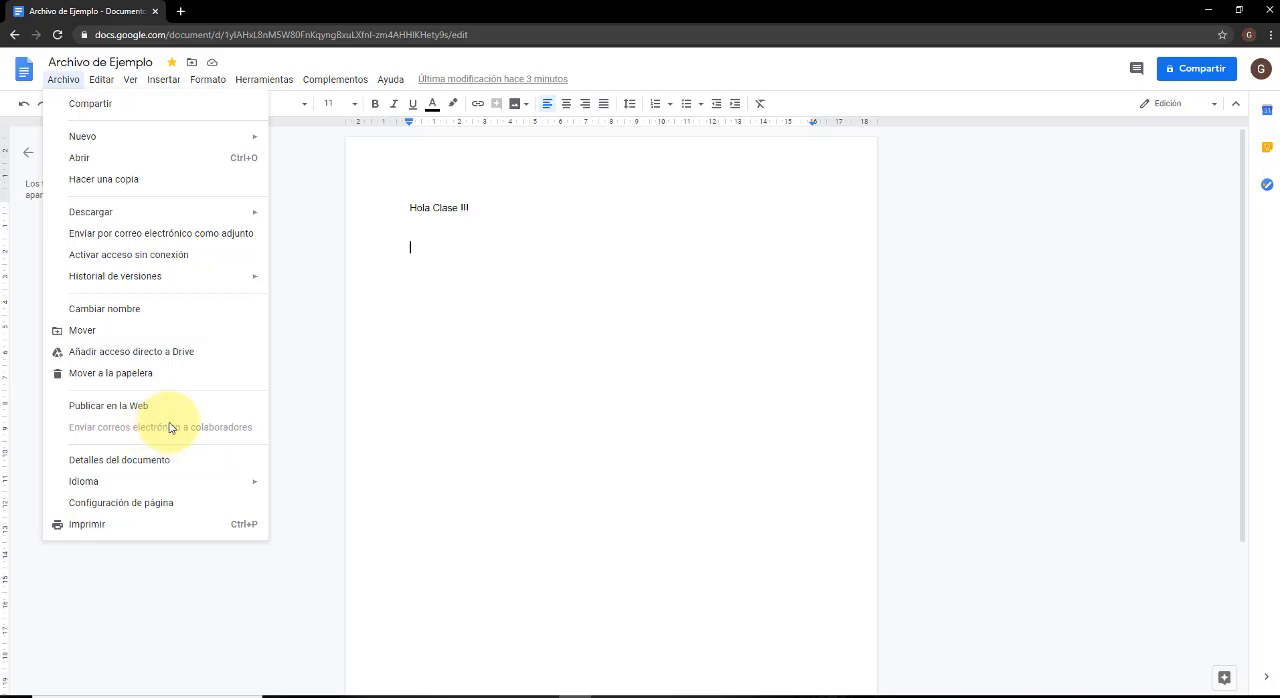
pyautogui.click(486, 330)
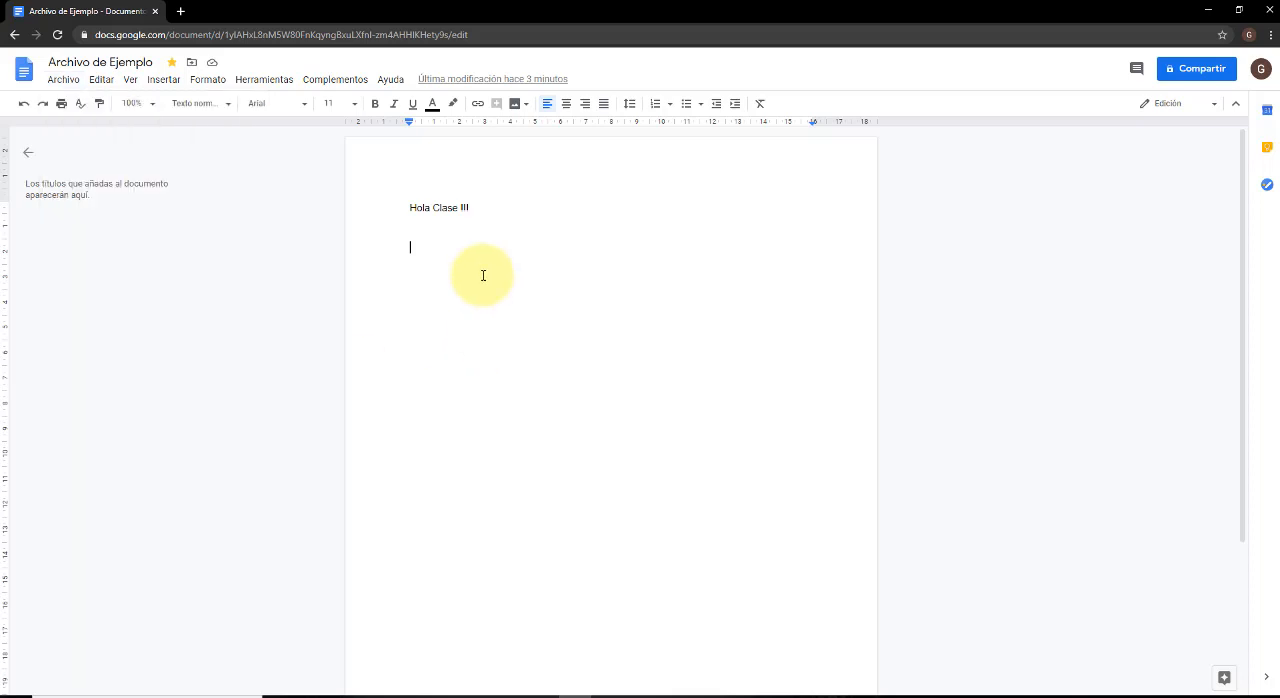
# Start sharing the document and add the collaborator's e-mail address as the recipient.
pyautogui.click(1200, 70)
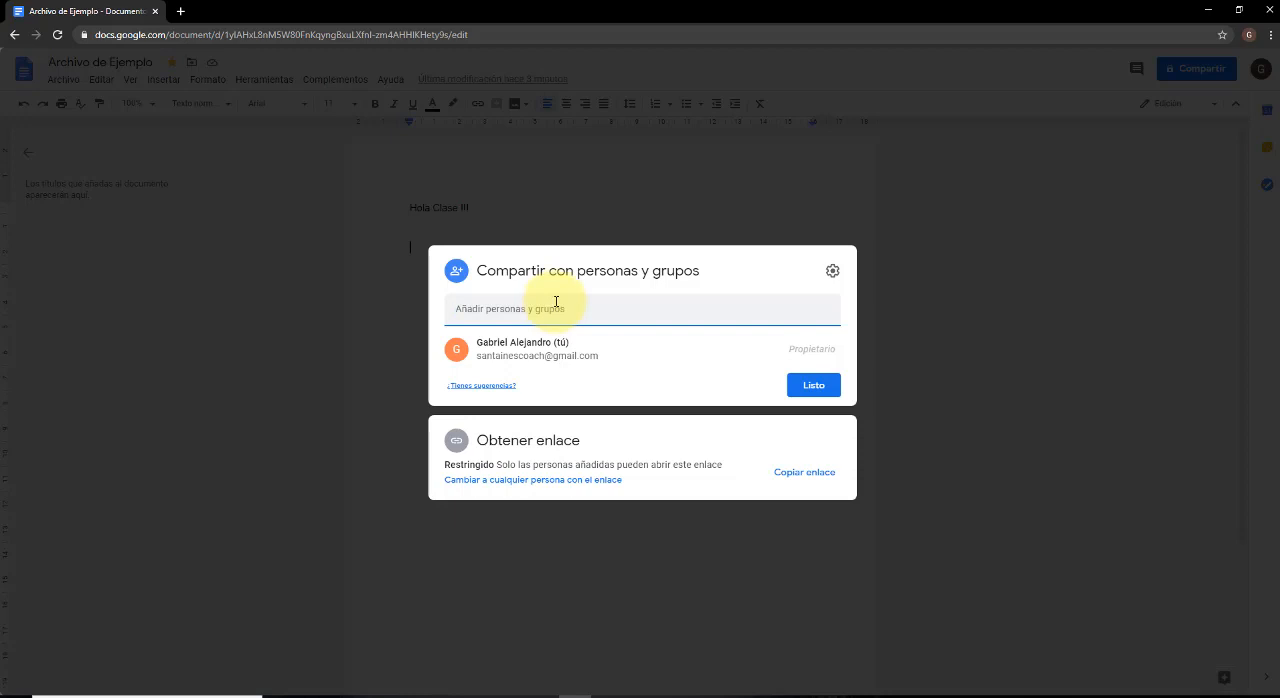
pyautogui.hotkey('ctrl', 'v')
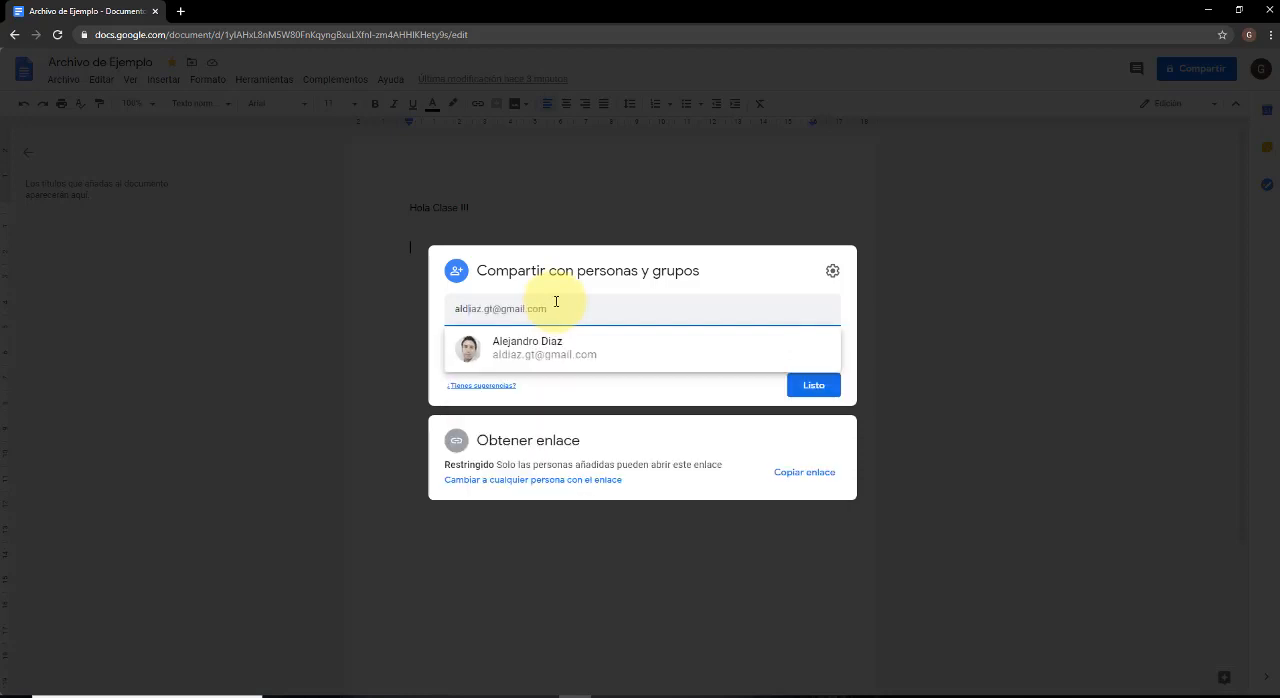
pyautogui.click(556, 363)
pyautogui.click(556, 363)
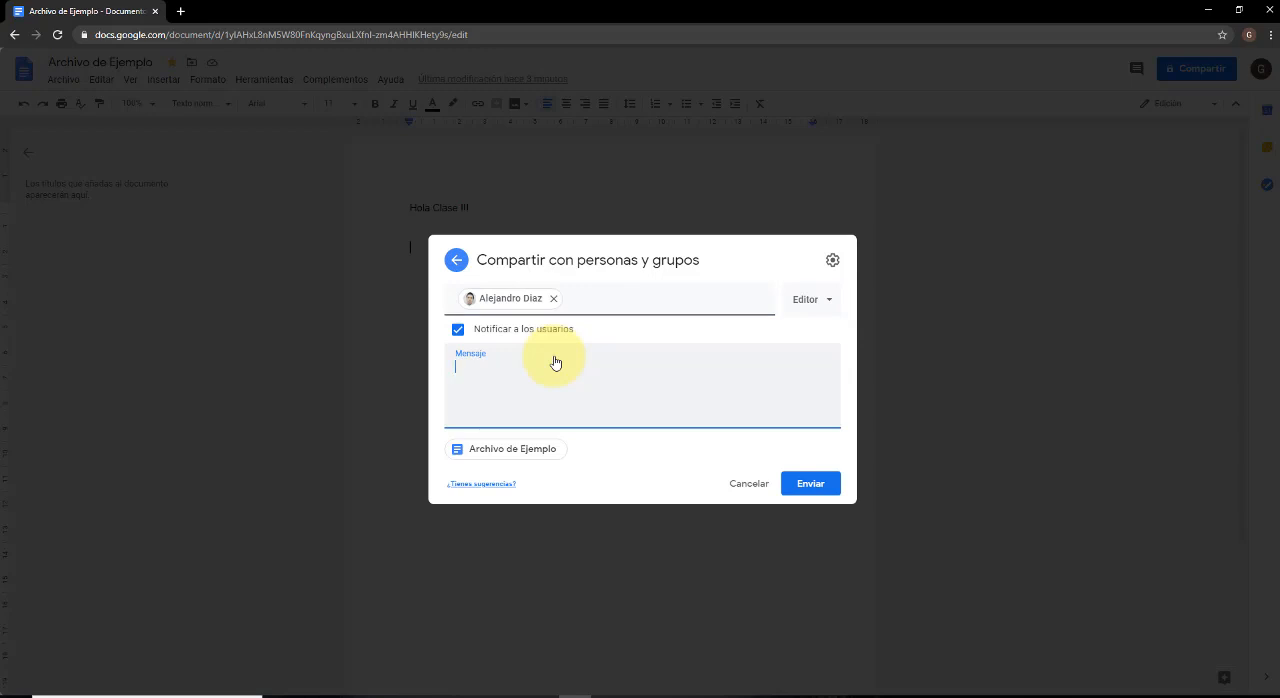
# Write the invitation message "Hola este es el archivo de ejemplo", correcting the misspelled words with the spelling suggestions.
pyautogui.write('Hola este es el archivo de ejemko')
pyautogui.doubleClick(548, 366)
pyautogui.rightClick(548, 368)
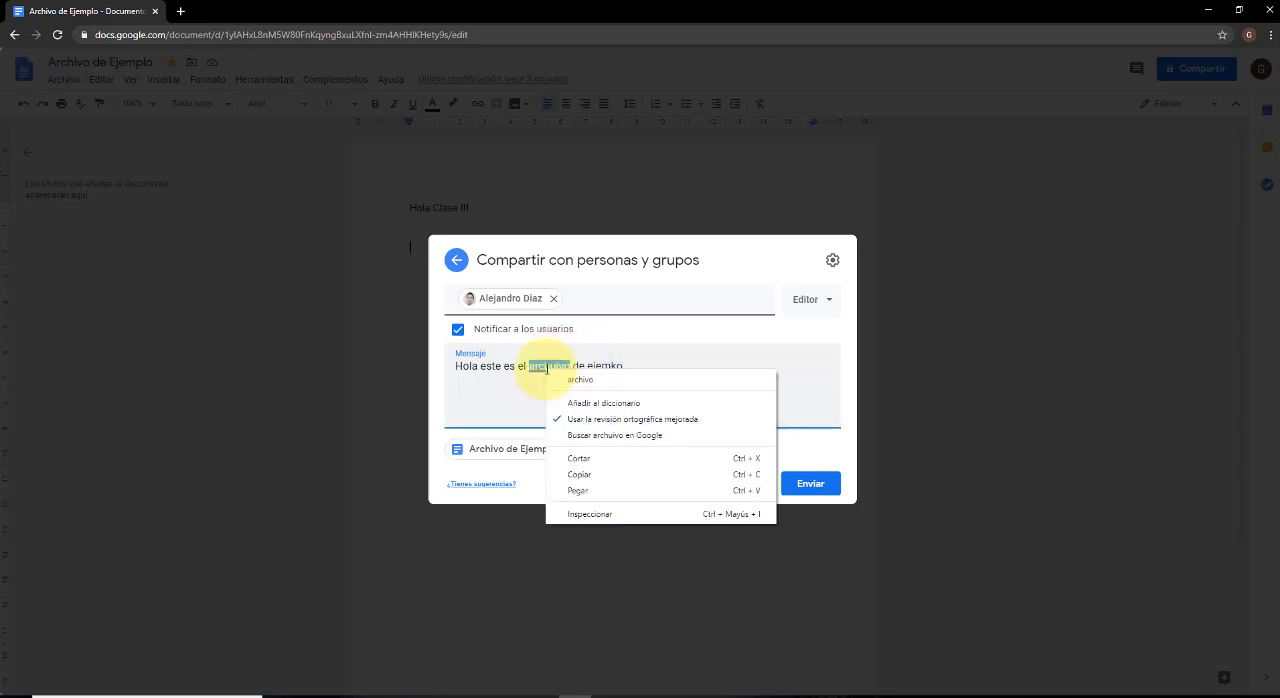
pyautogui.click(580, 380)
pyautogui.doubleClick(597, 366)
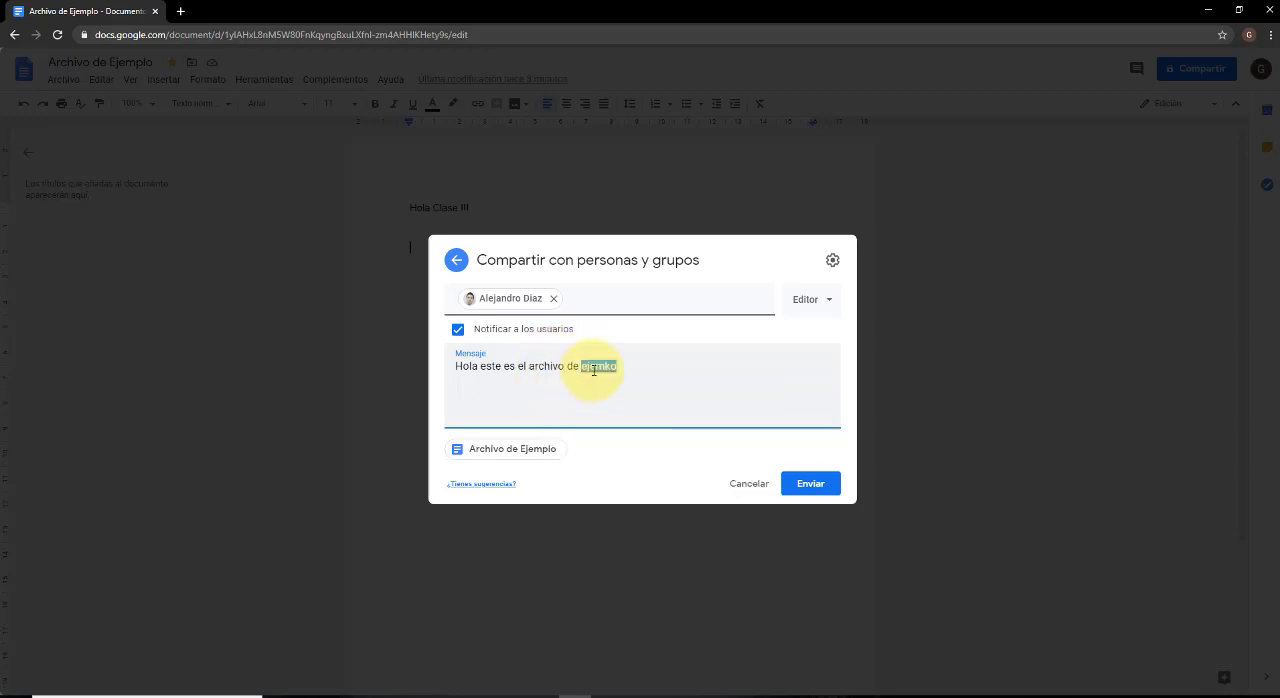
pyautogui.rightClick(594, 370)
pyautogui.click(629, 382)
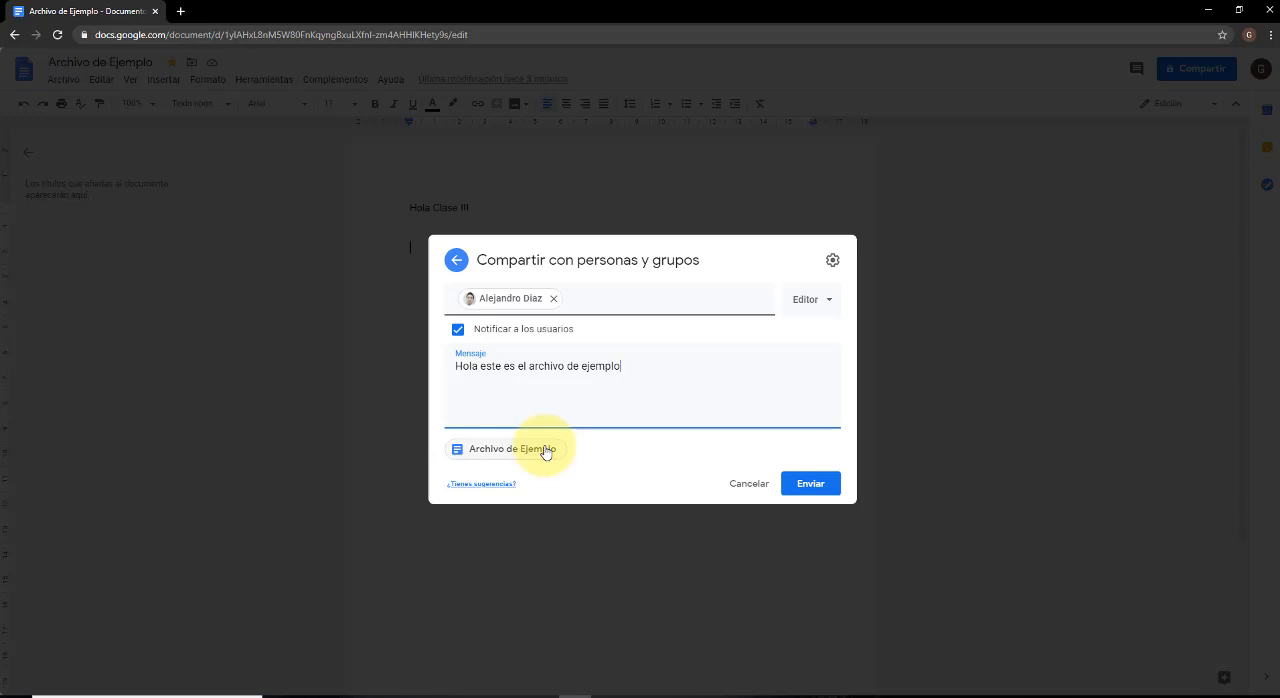
# Set the recipient's permission to Comentador and send the sharing invitation.
pyautogui.click(592, 311)
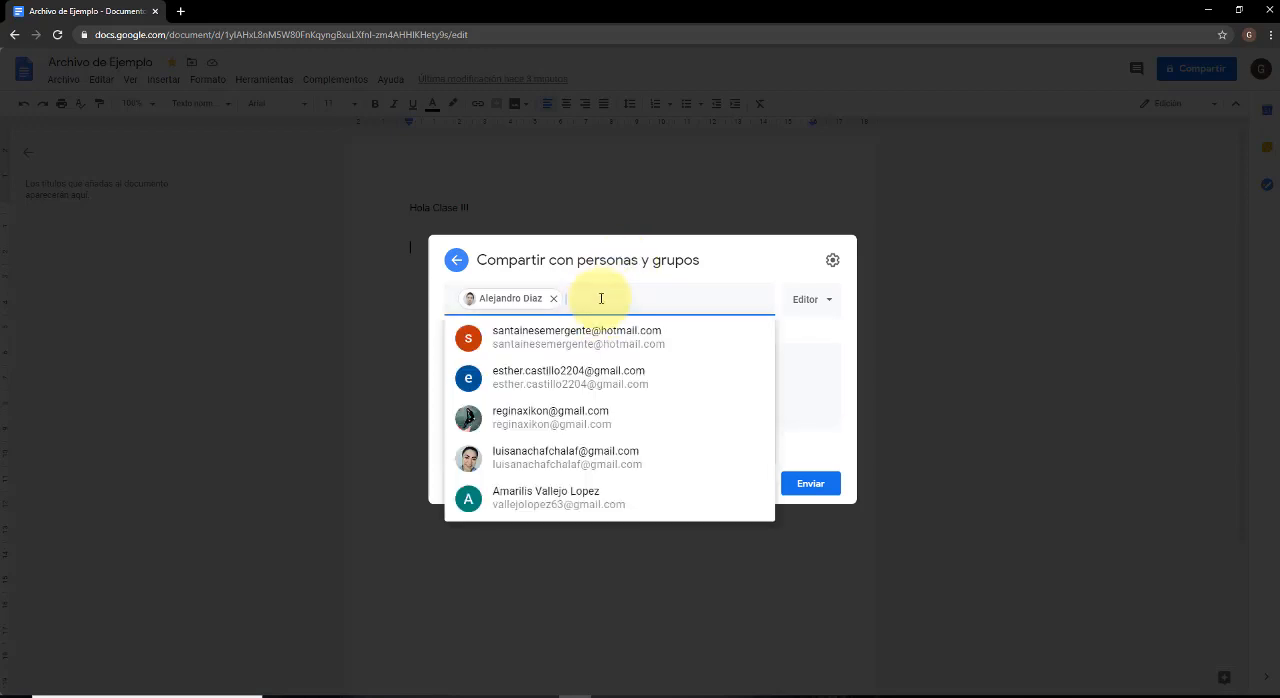
pyautogui.click(726, 266)
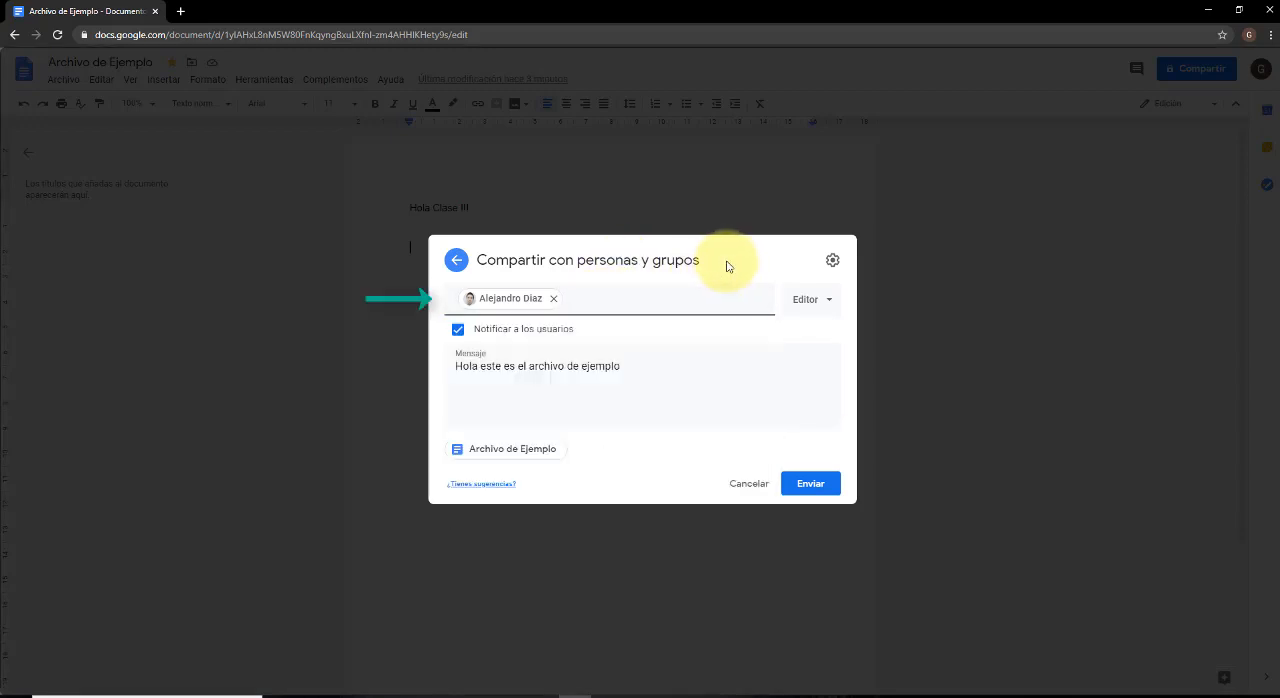
pyautogui.click(826, 302)
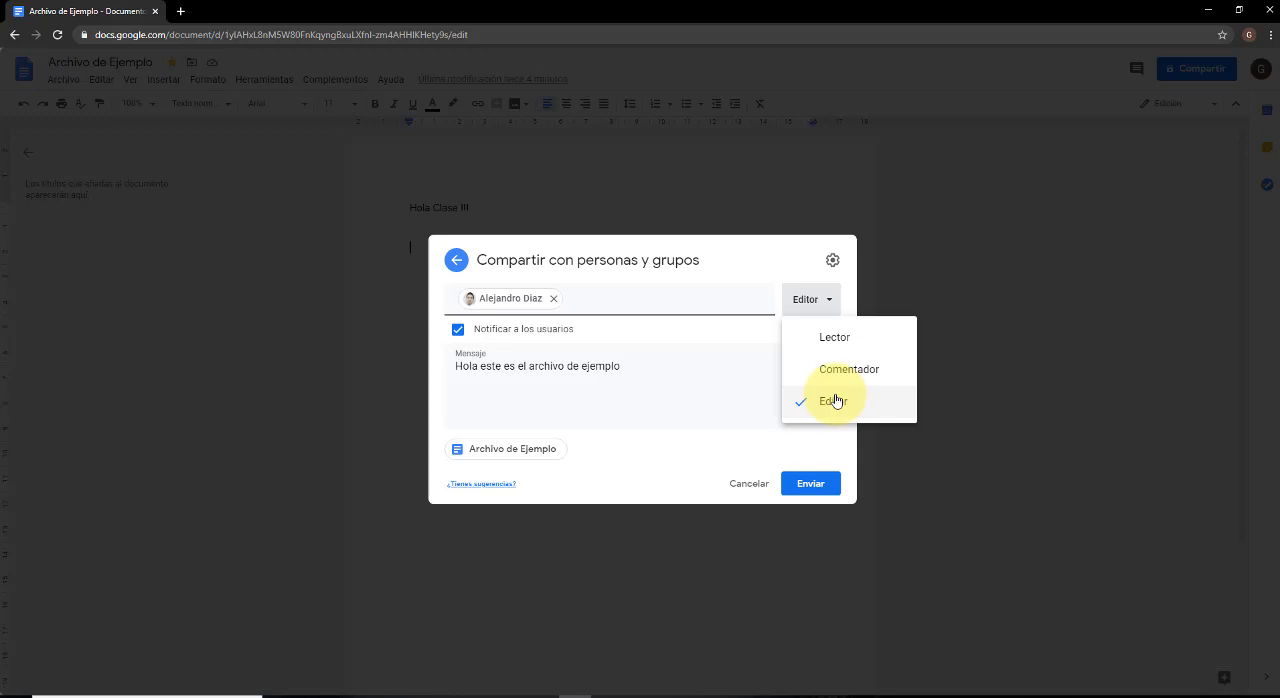
pyautogui.click(686, 360)
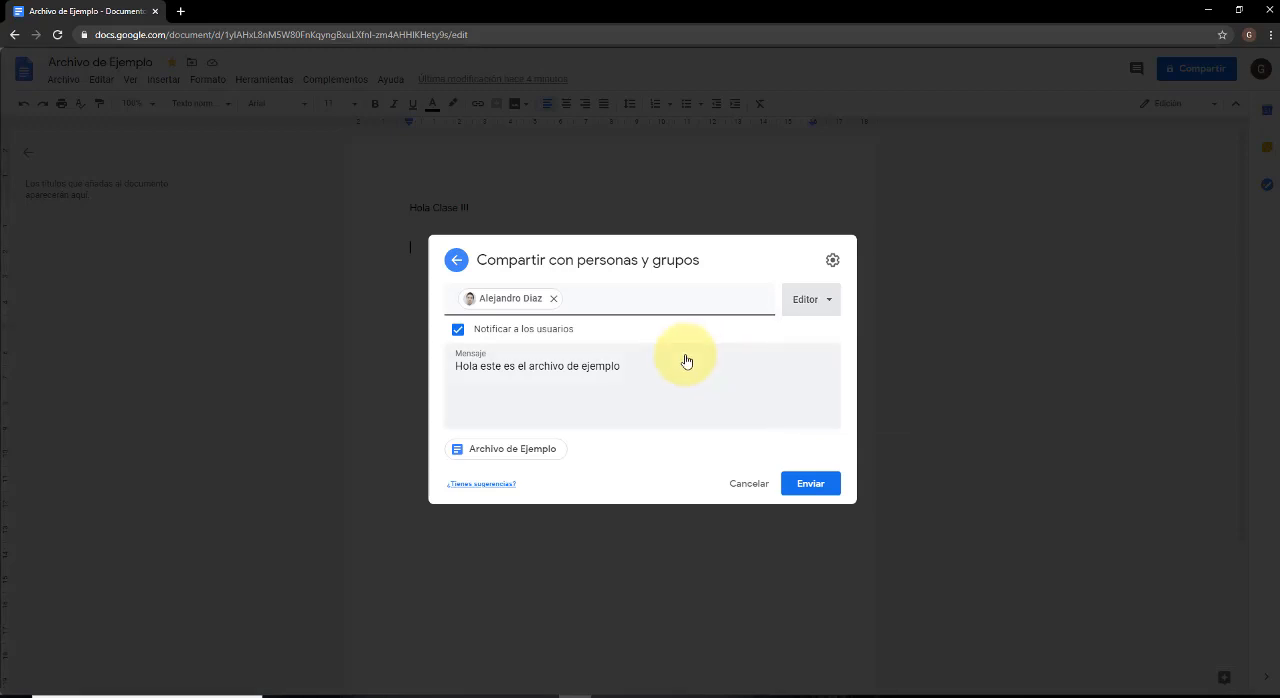
pyautogui.click(815, 302)
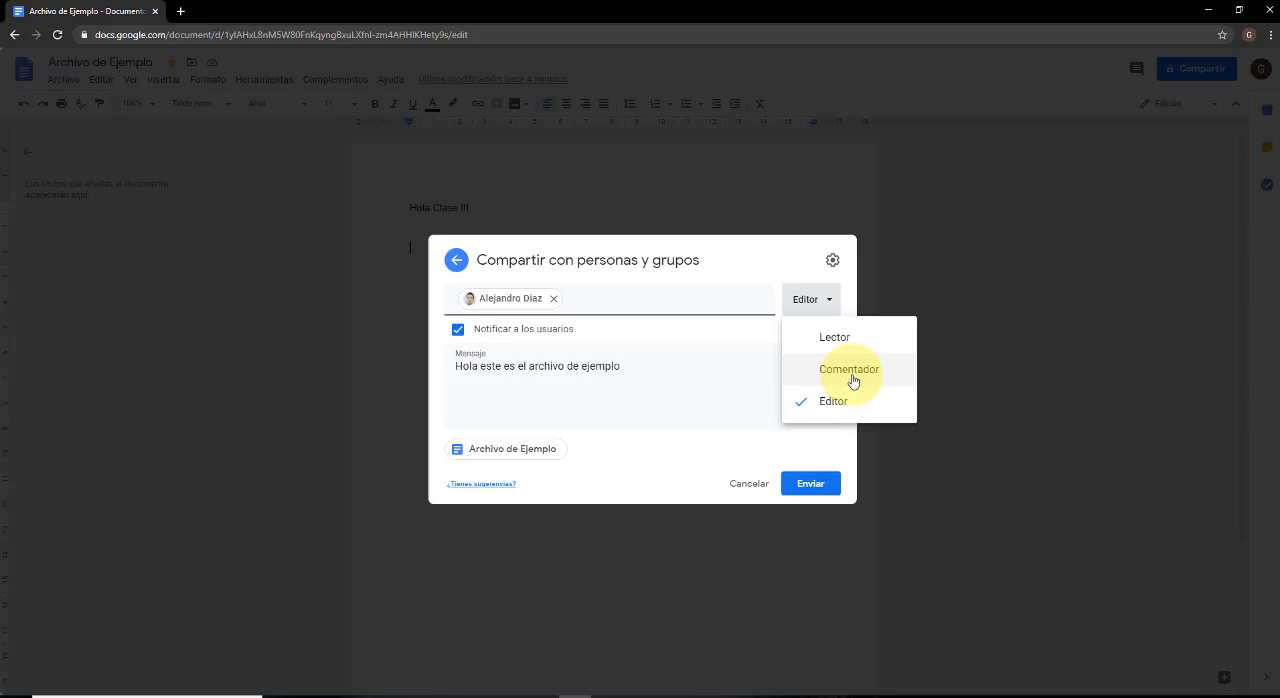
pyautogui.click(852, 381)
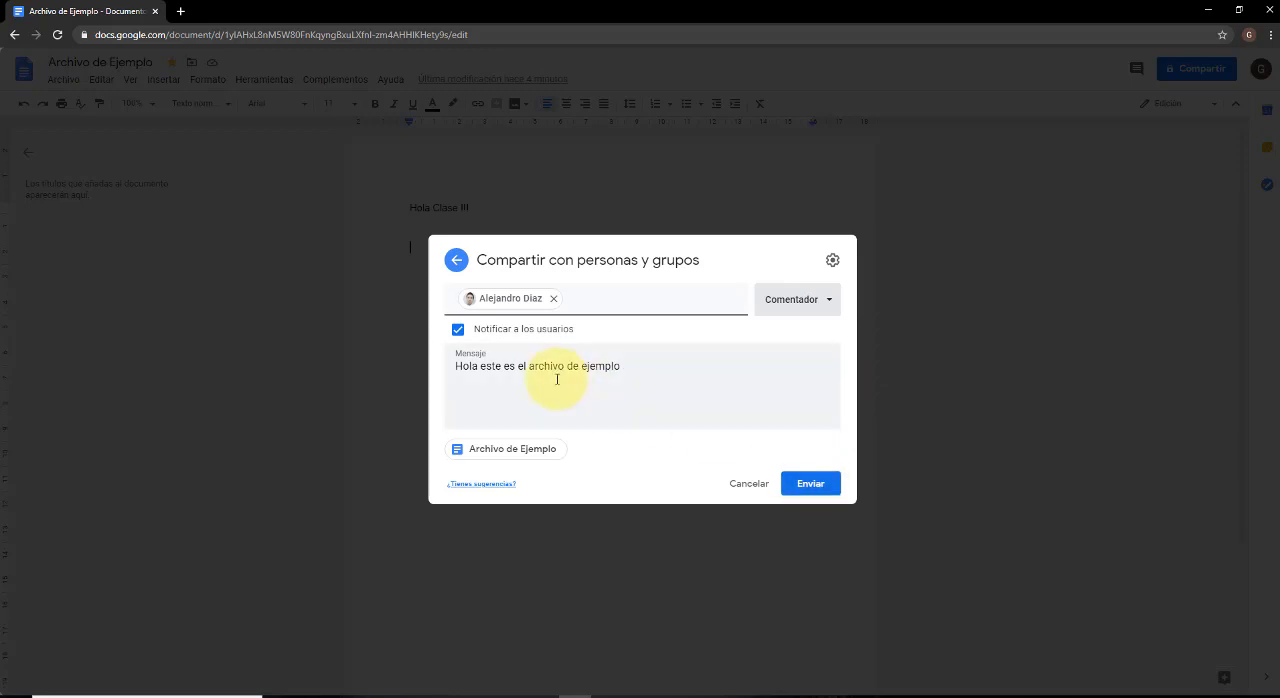
pyautogui.click(655, 376)
pyautogui.click(815, 490)
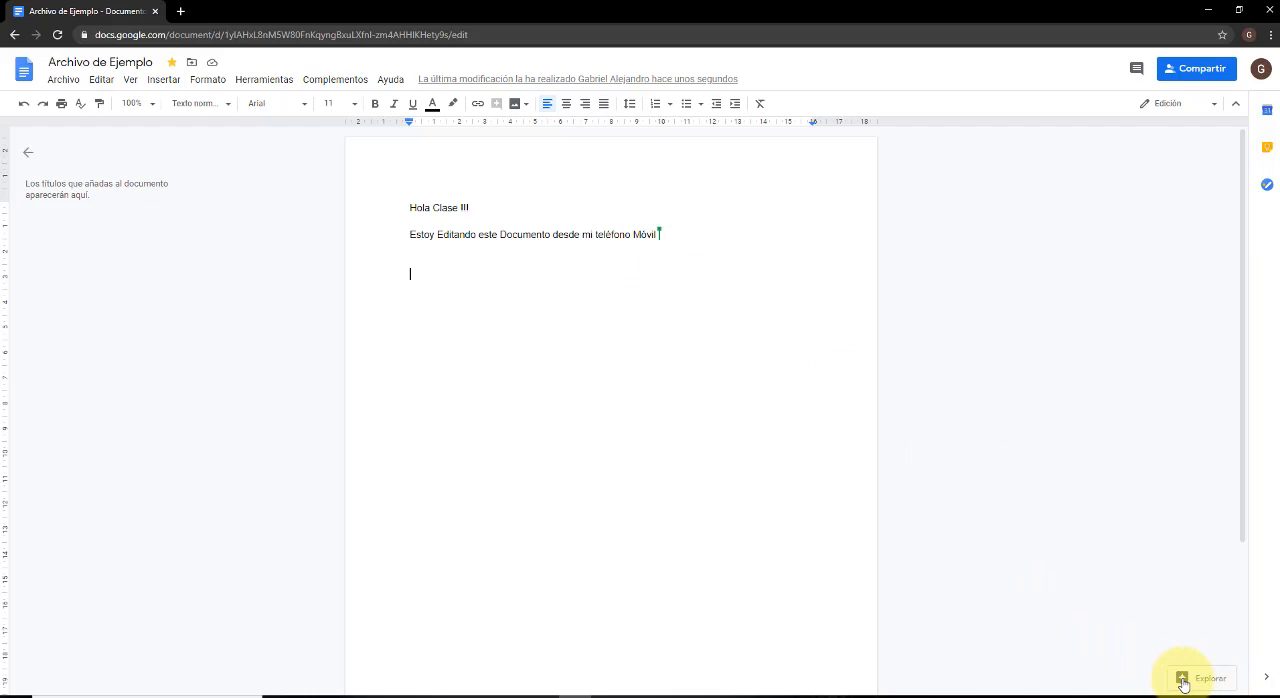
# Open the Explore tool and search for the suggested topic "Hola Clase".
pyautogui.click(1183, 680)
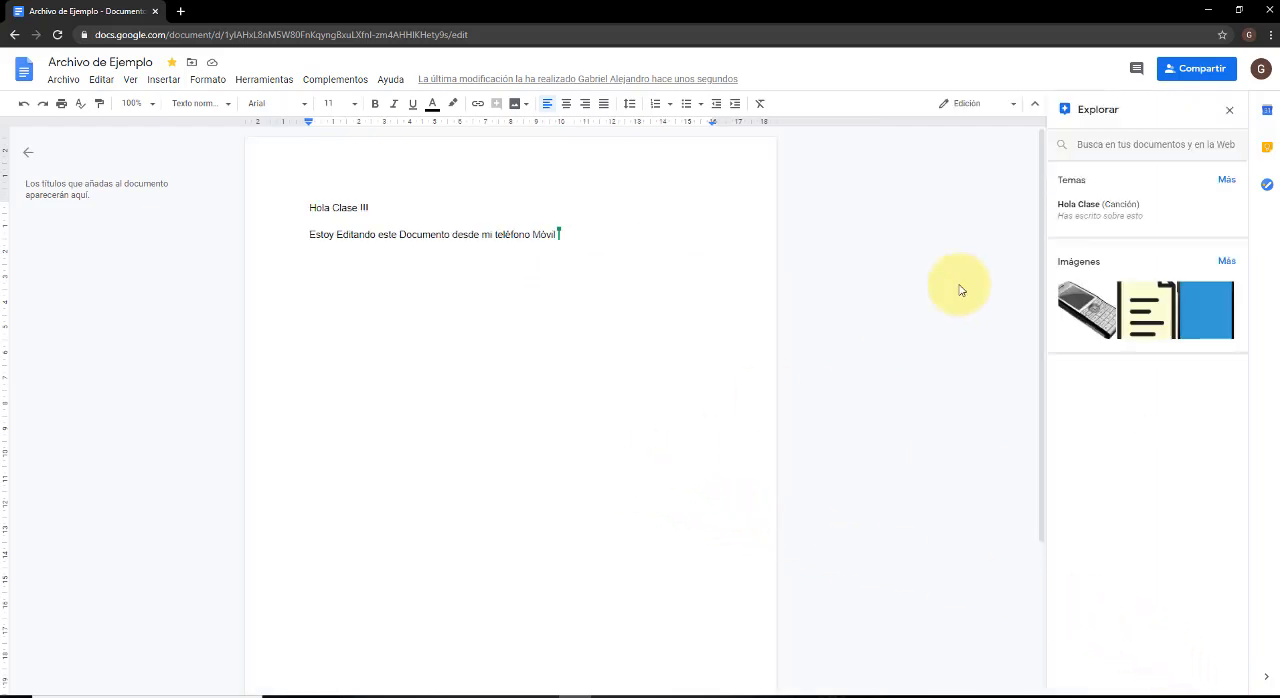
pyautogui.click(1138, 147)
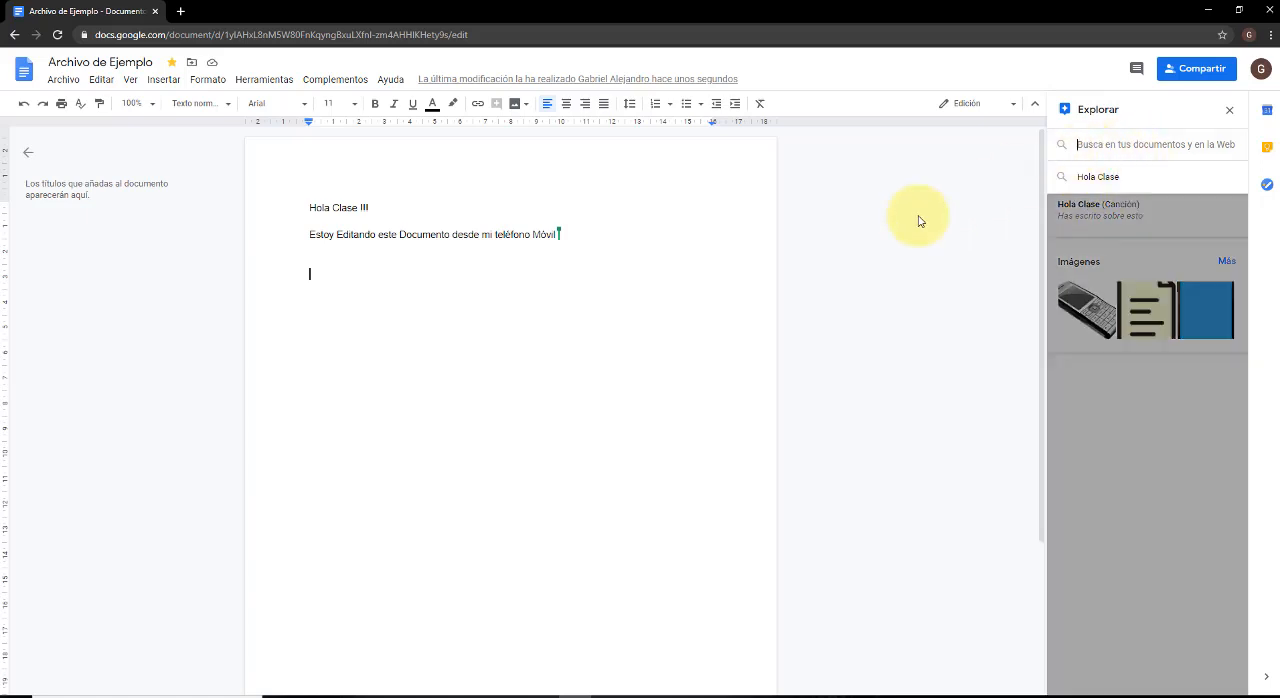
pyautogui.click(656, 318)
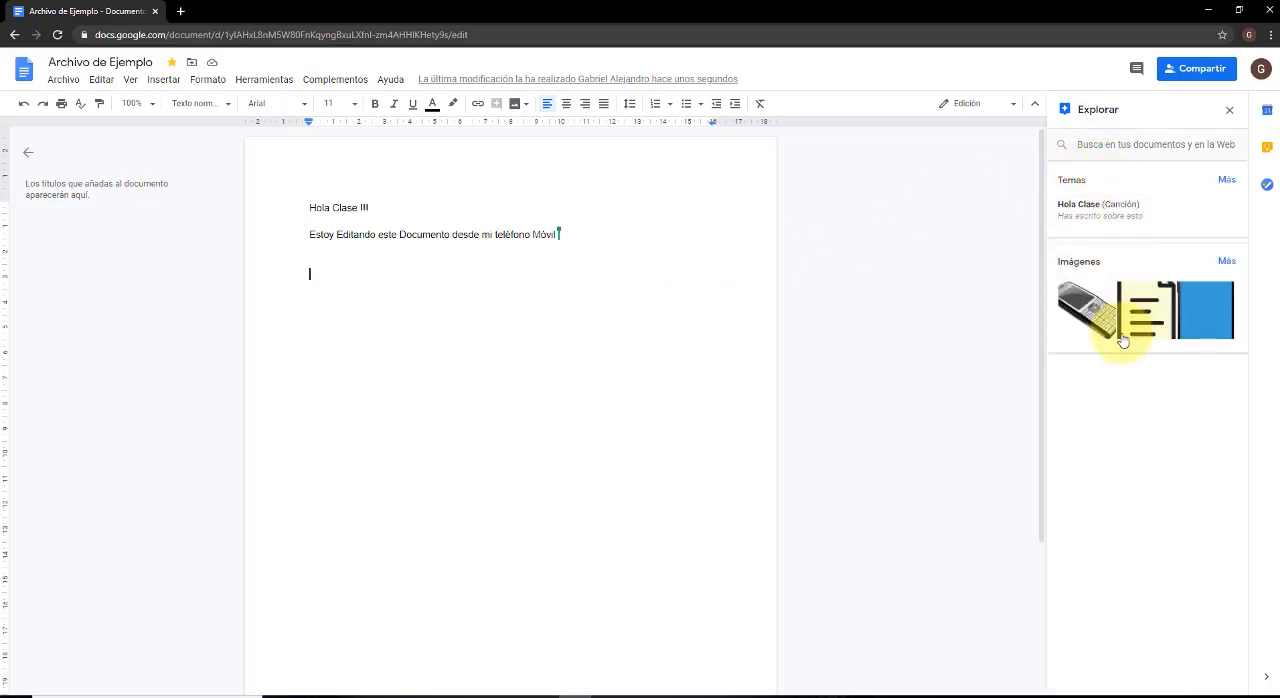
pyautogui.click(1150, 139)
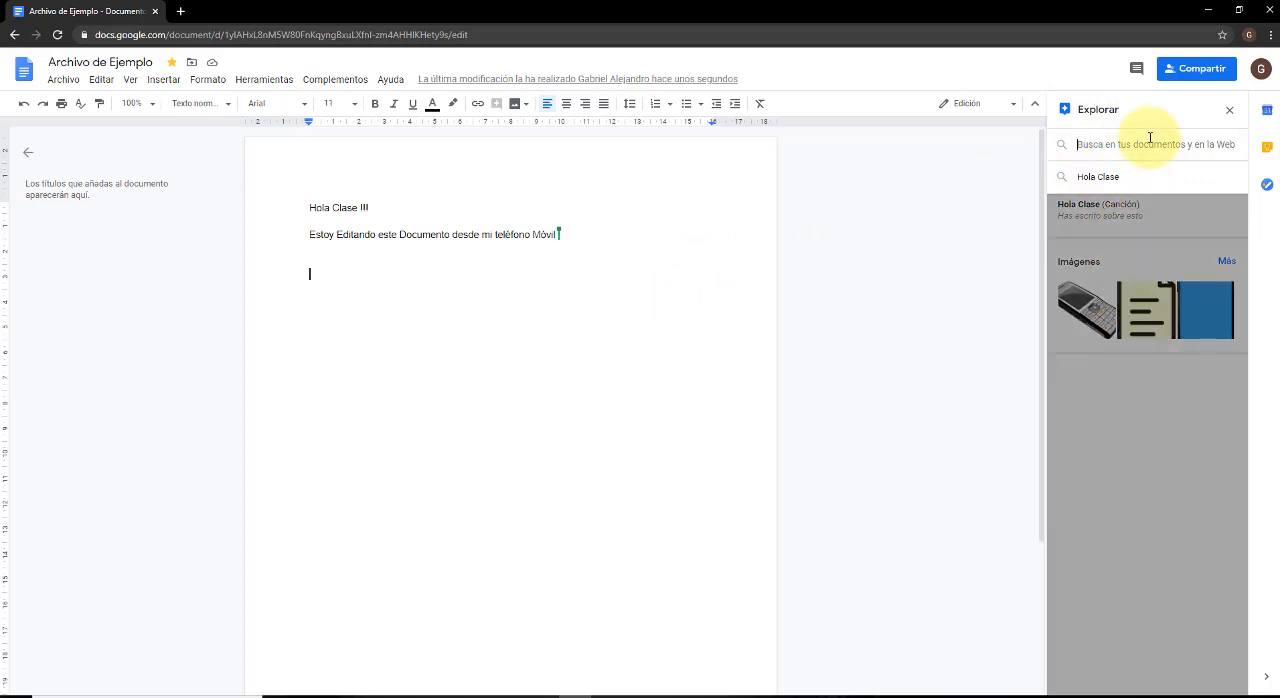
pyautogui.press('Down')
pyautogui.press('Return')
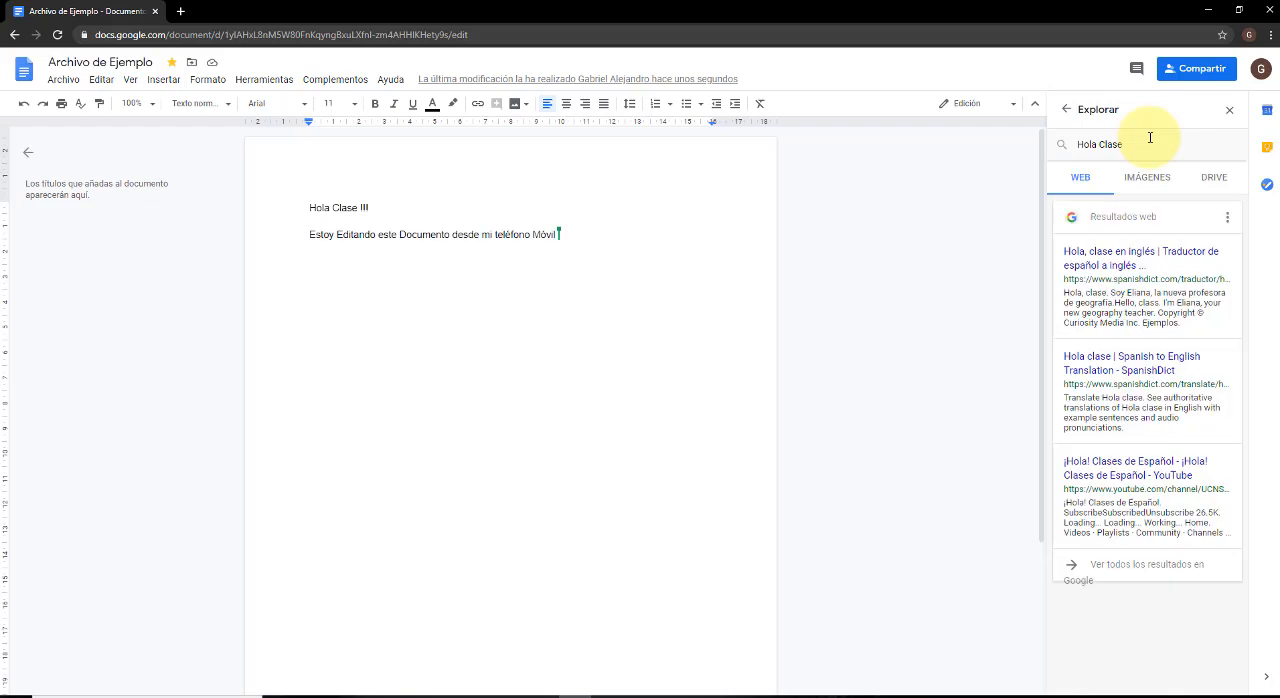
# Insert the "ABC 123" blackboard picture from the Explore image results below the document's text, and return to the web results.
pyautogui.click(1145, 175)
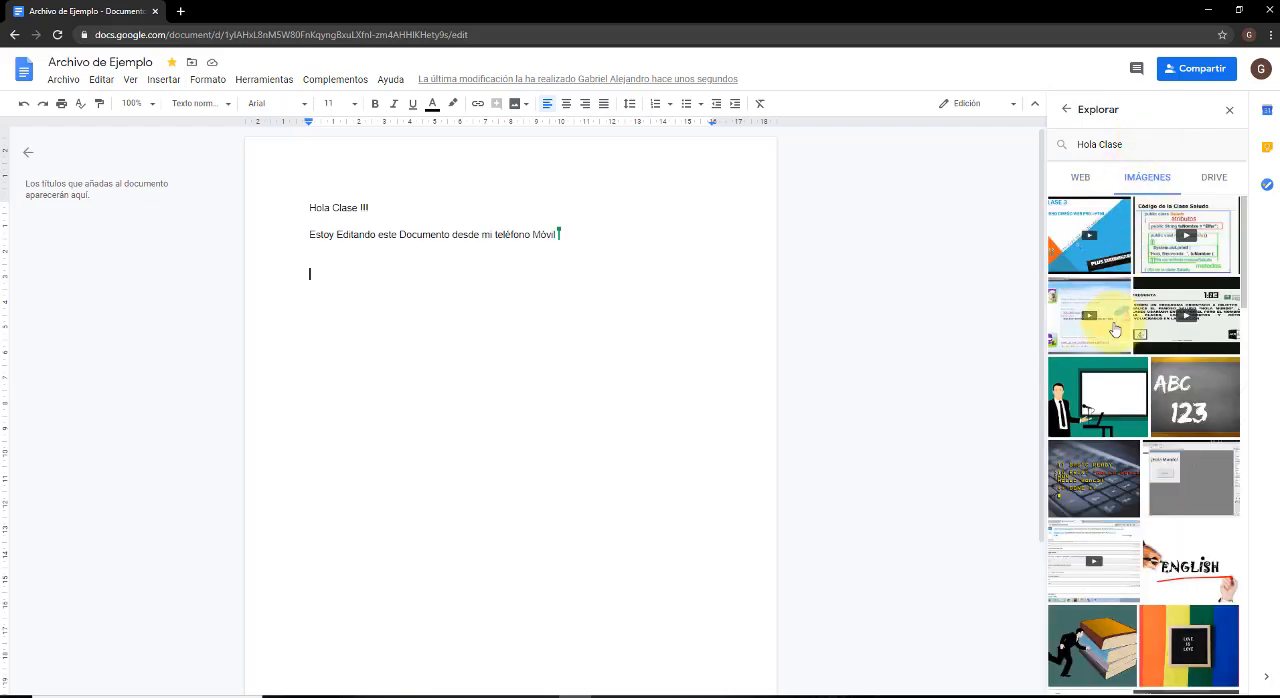
pyautogui.click(1080, 177)
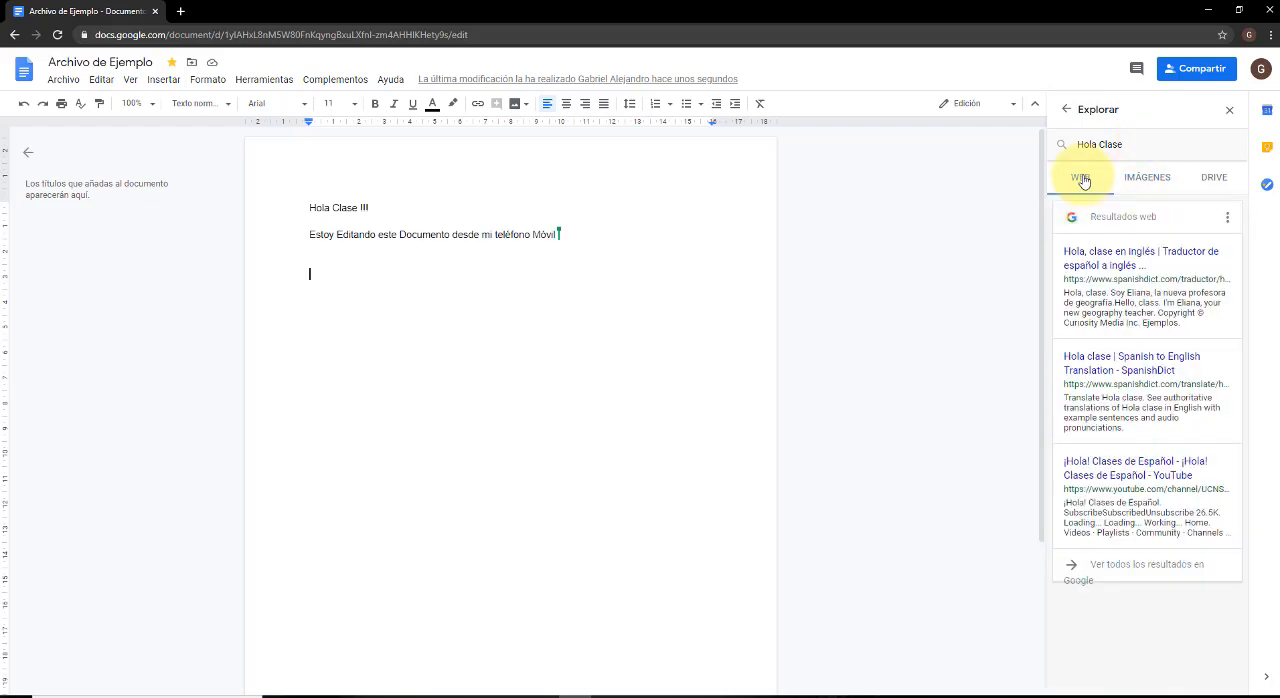
pyautogui.click(1128, 184)
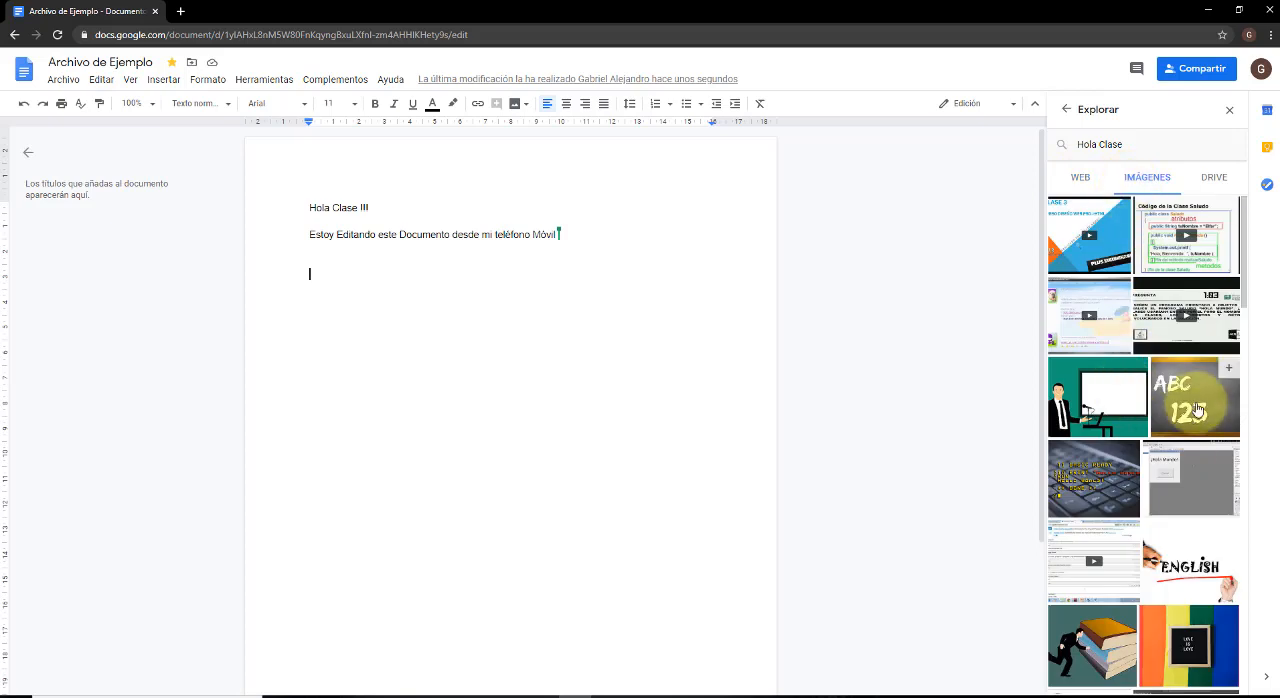
pyautogui.moveTo(1160, 370); pyautogui.dragTo(358, 320)
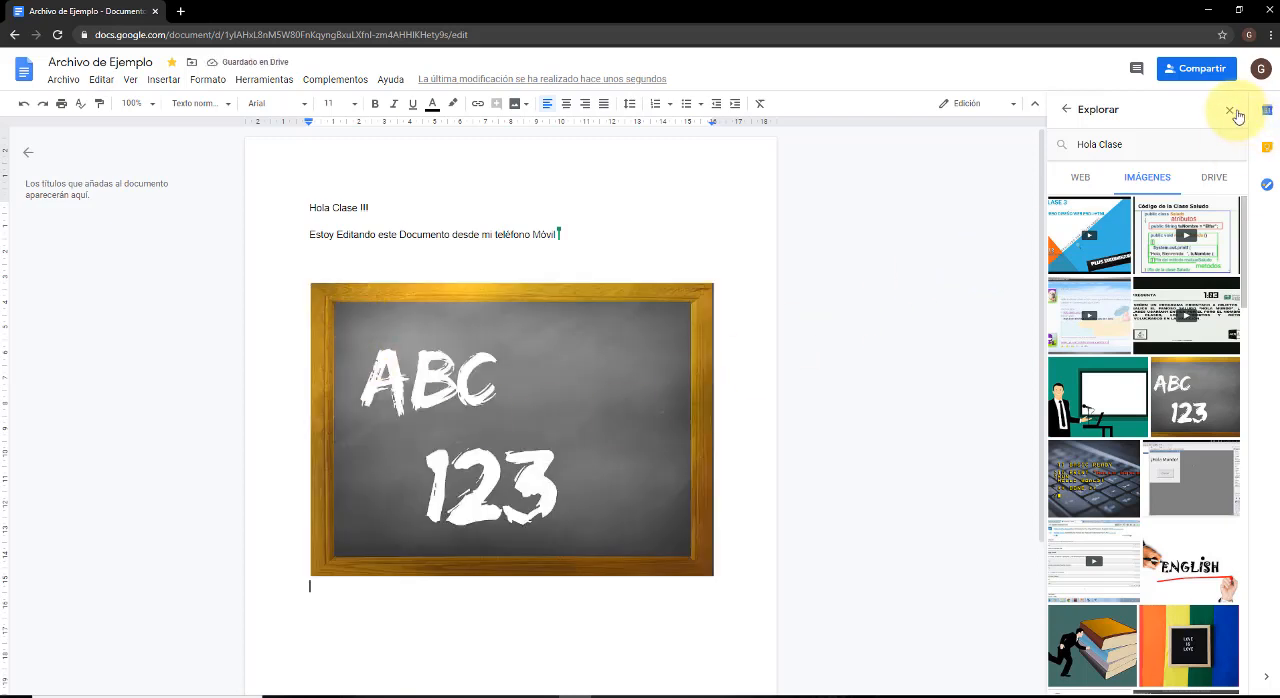
pyautogui.click(1068, 112)
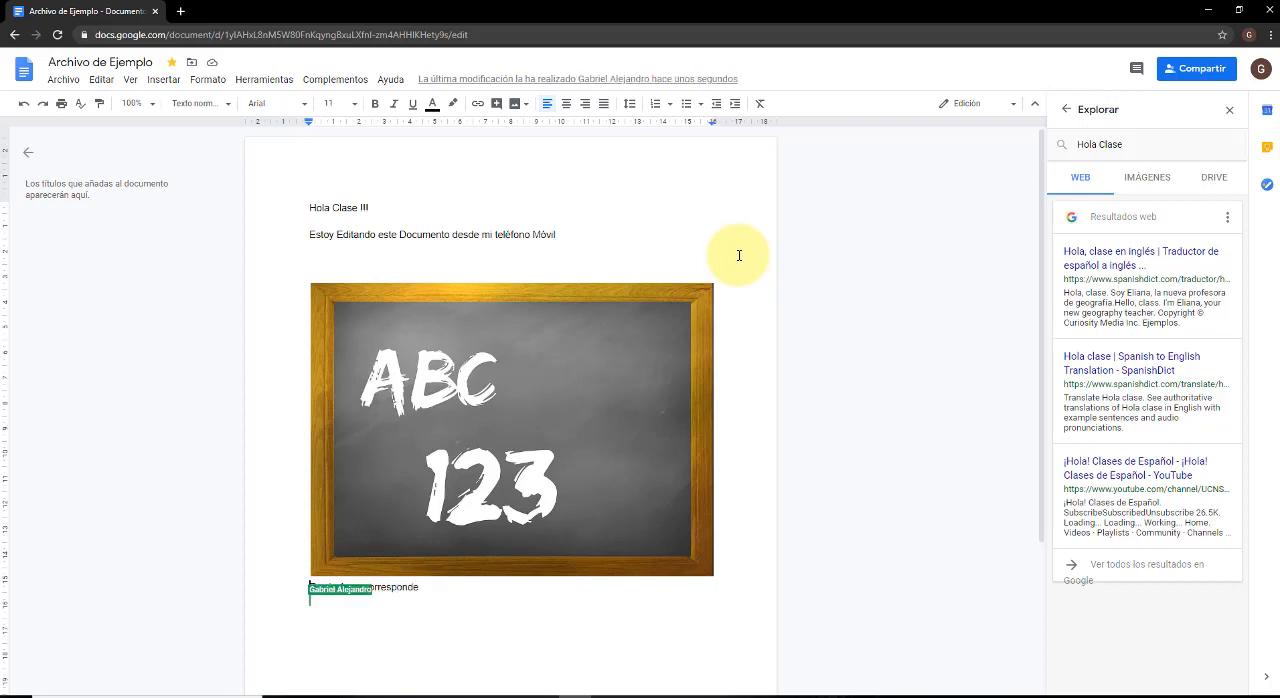
# Add the comment "Trabaja en la siguiente parte por favor" to the blackboard picture and the line "Esa imágen corresponde" below it.
pyautogui.tripleClick(284, 582)
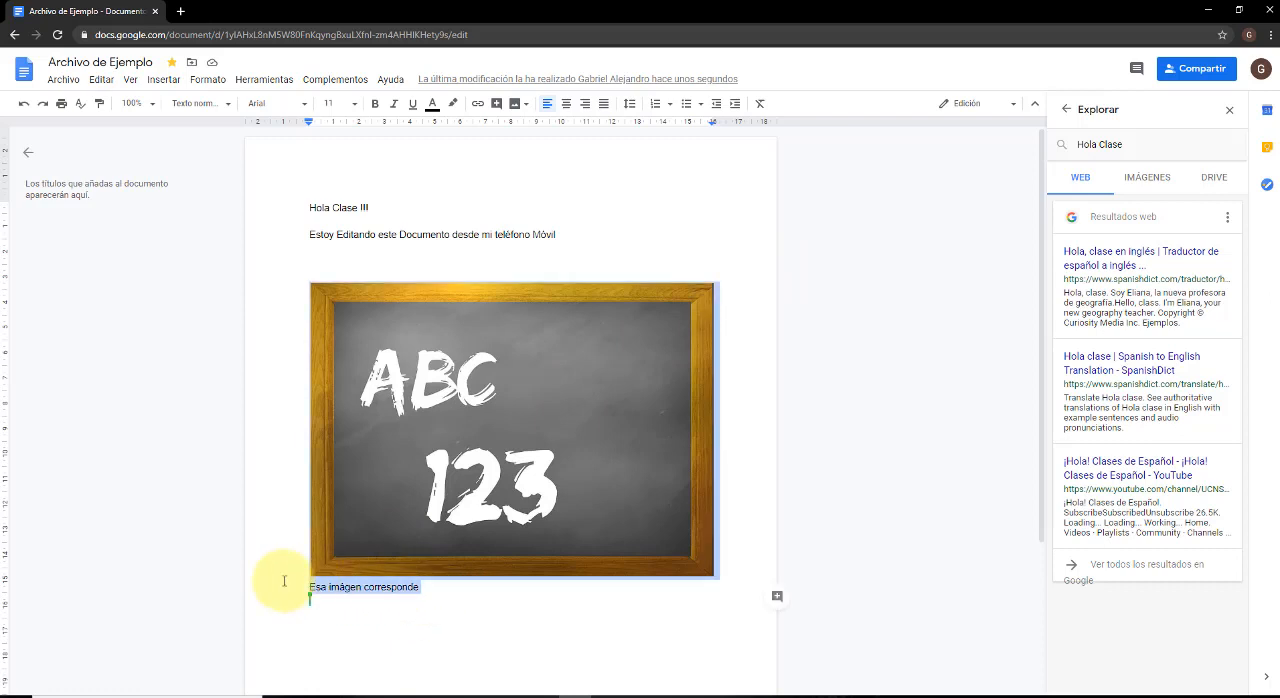
pyautogui.click(777, 598)
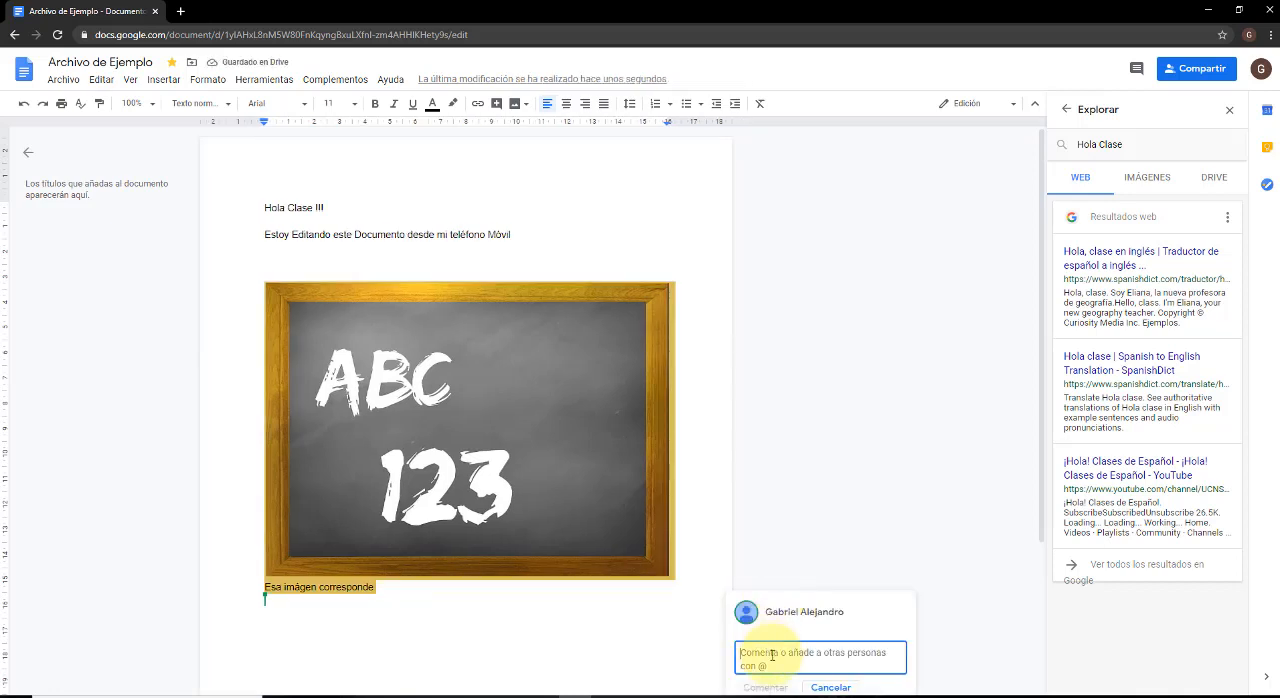
pyautogui.write('Trabajo')
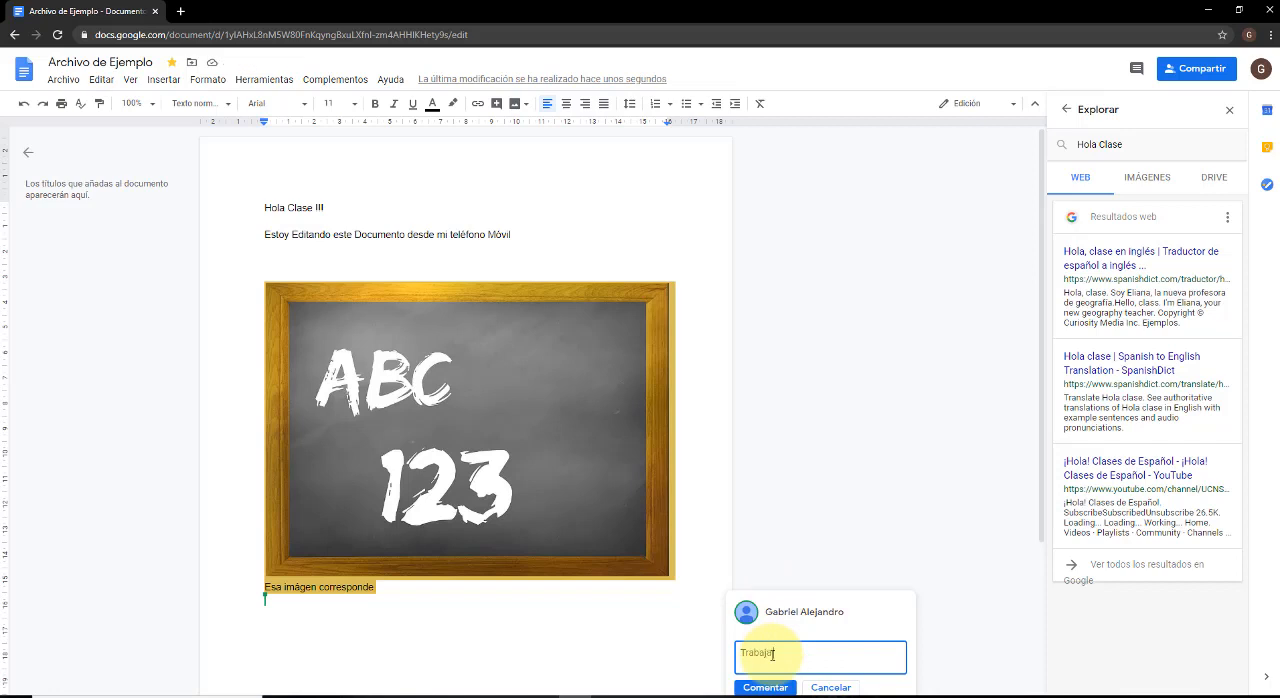
pyautogui.write(' en la siguiente parte por favor')
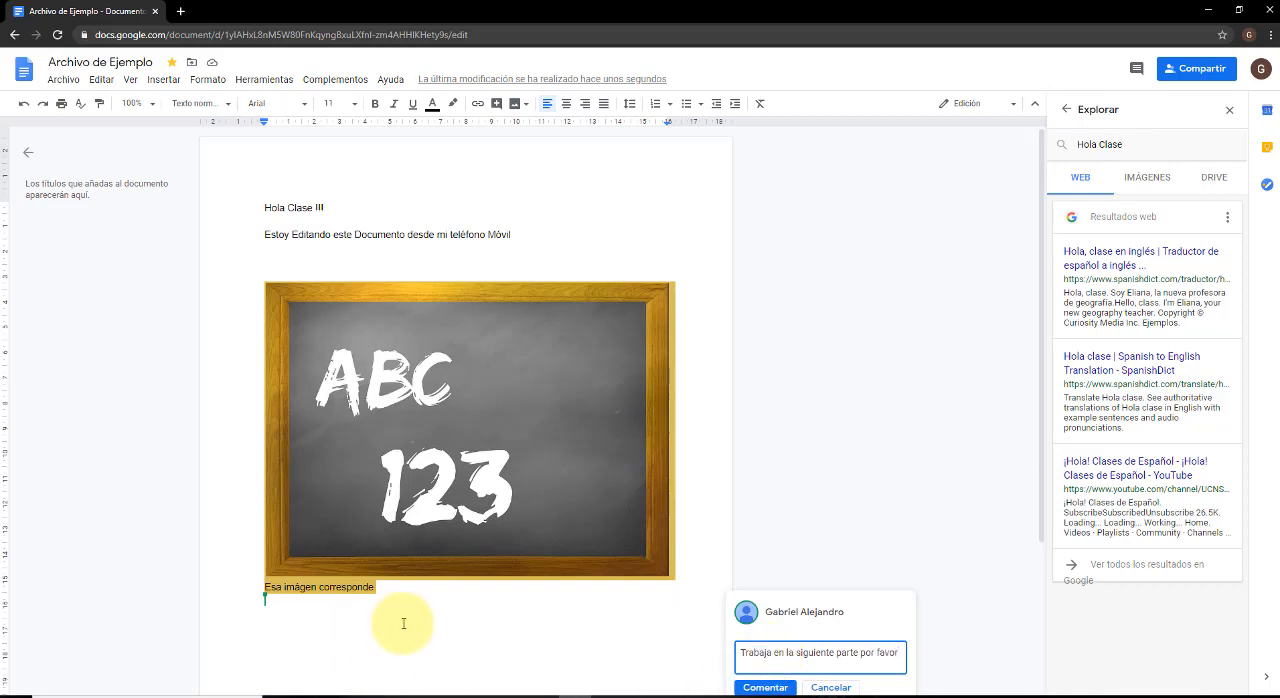
pyautogui.click(765, 687)
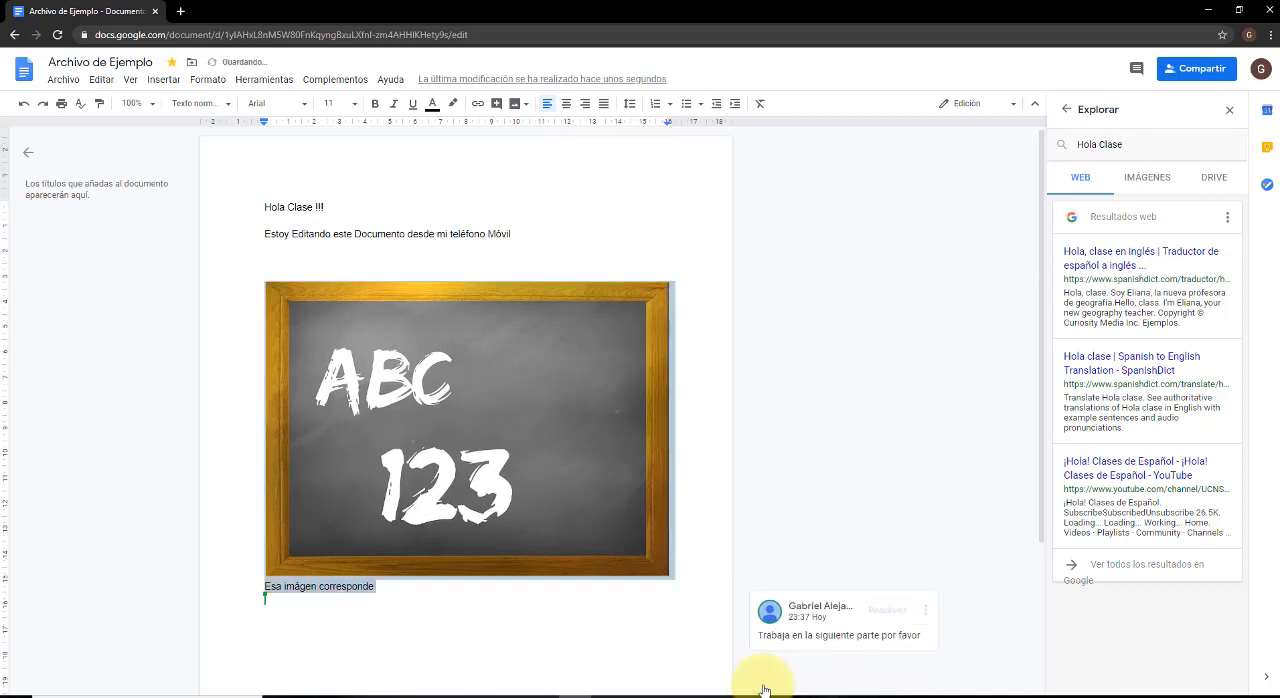
# Copy the link to the comment on the blackboard picture and close the link dialog.
pyautogui.scroll(-1, 537, 661)
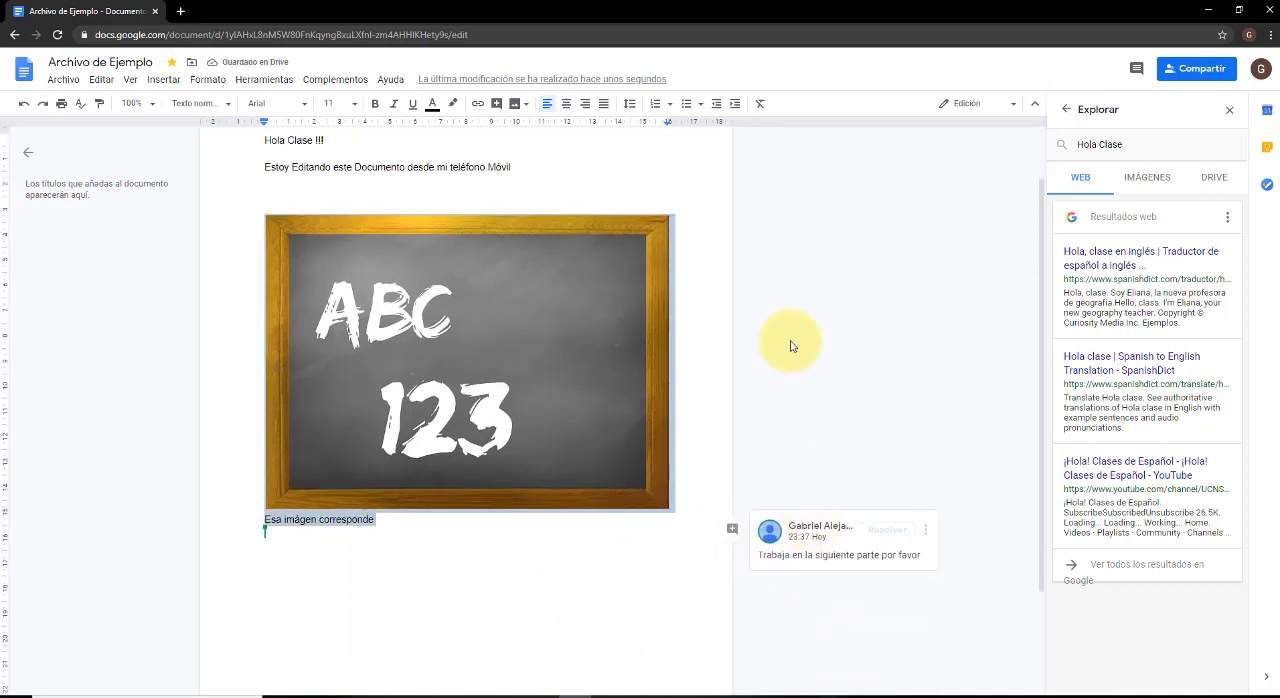
pyautogui.click(828, 522)
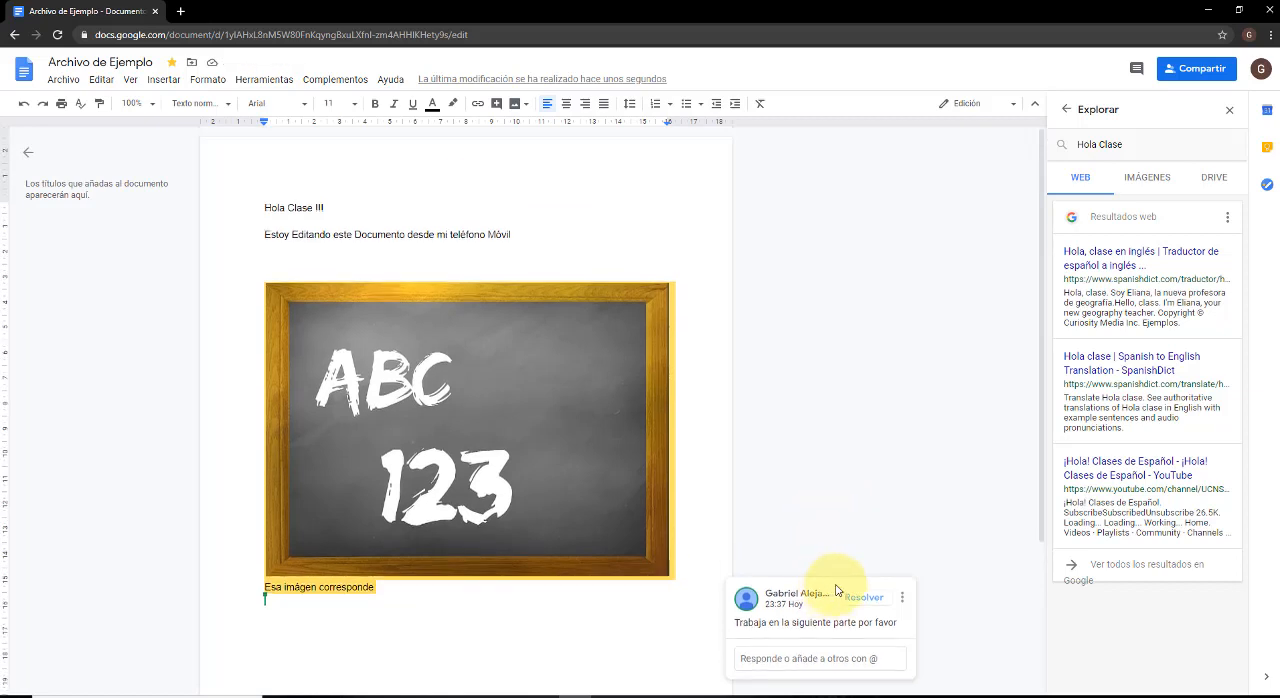
pyautogui.click(904, 603)
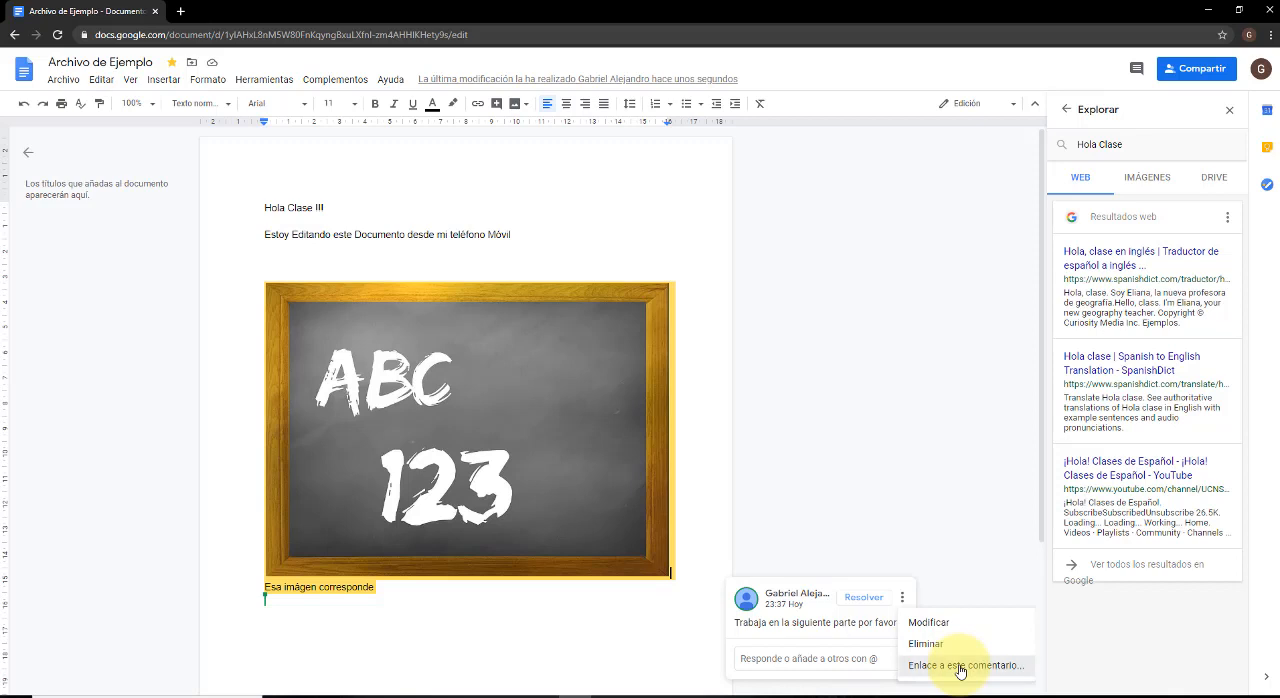
pyautogui.click(960, 666)
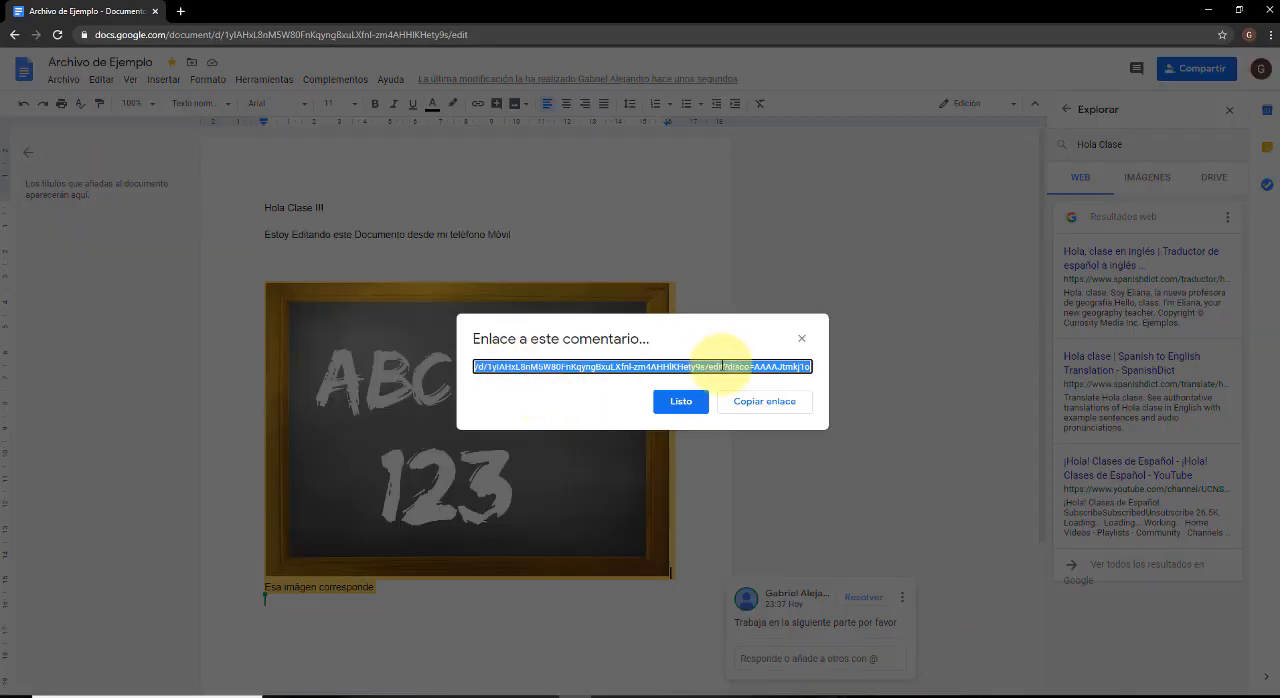
pyautogui.click(789, 412)
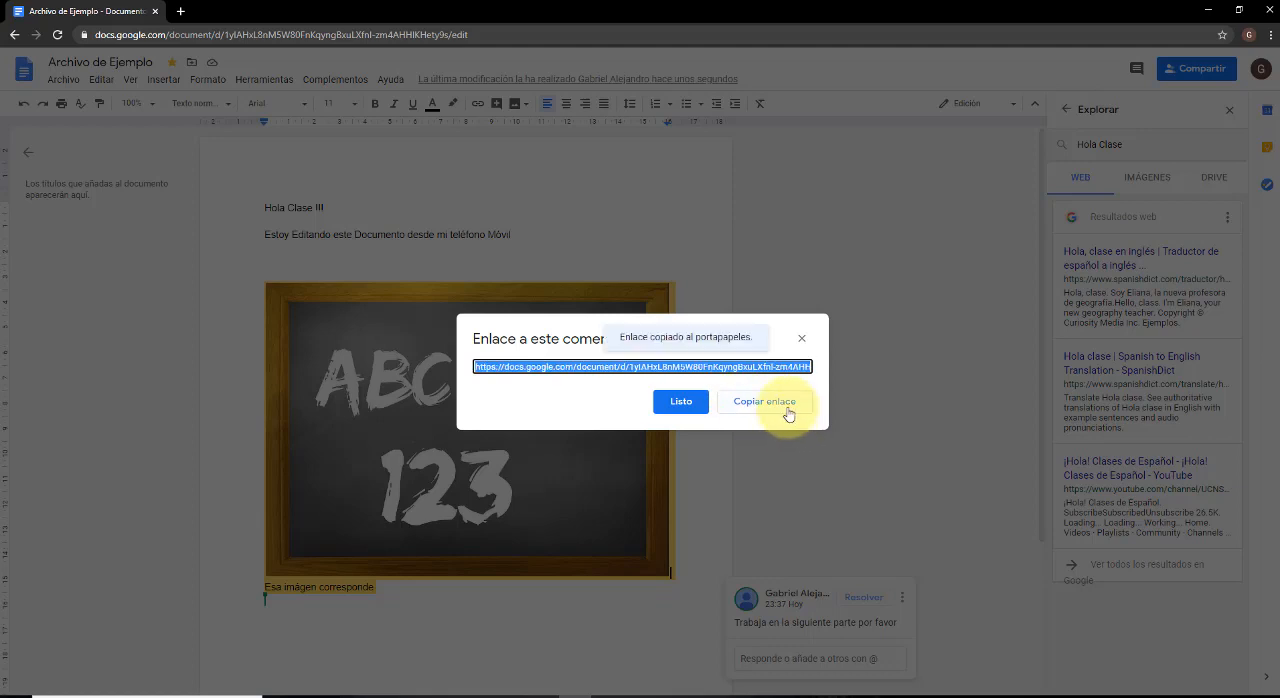
pyautogui.click(888, 342)
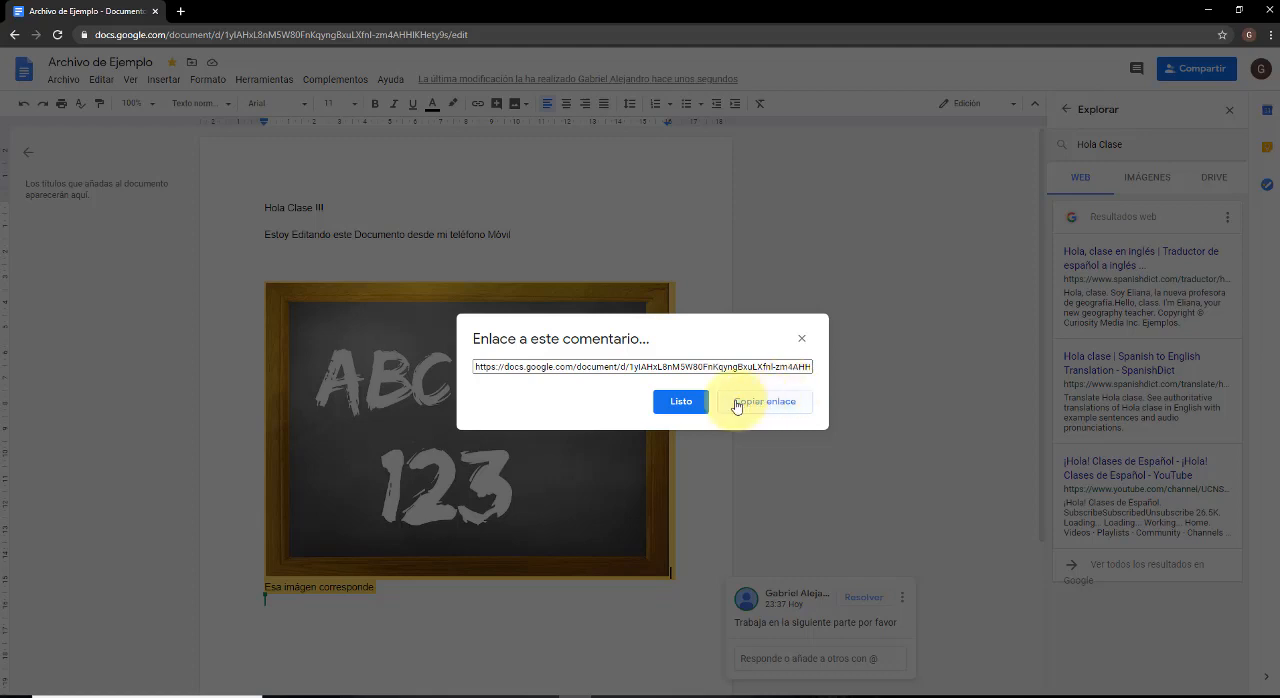
pyautogui.click(534, 367)
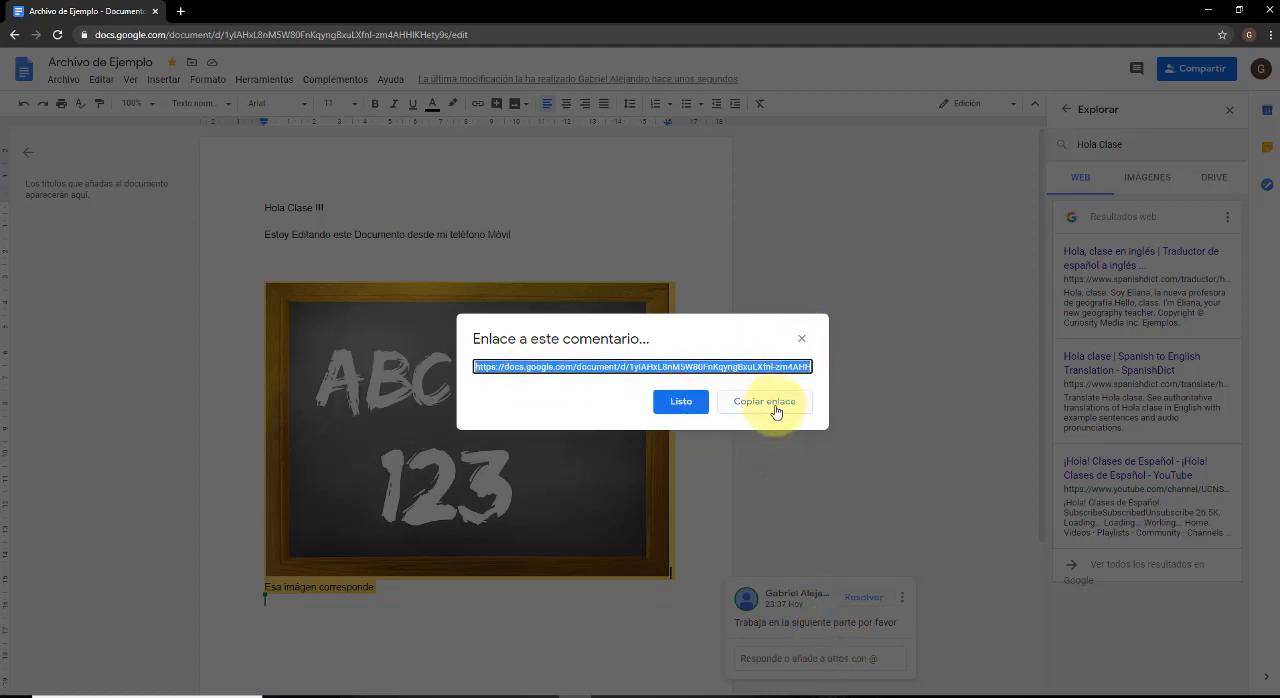
pyautogui.click(803, 341)
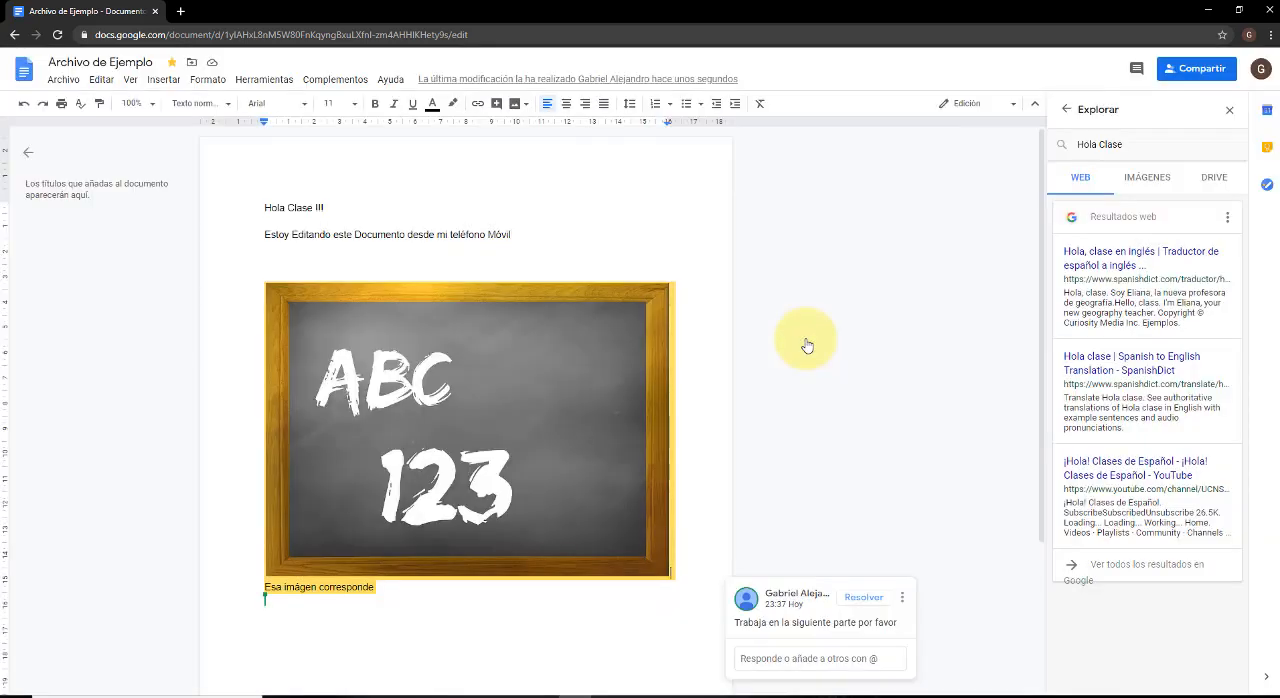
# Look through the image, Drive and web results for "Hola Clase" in the Explore tool and close it, returning to the document's beginning.
pyautogui.scroll(-2, 810, 350)
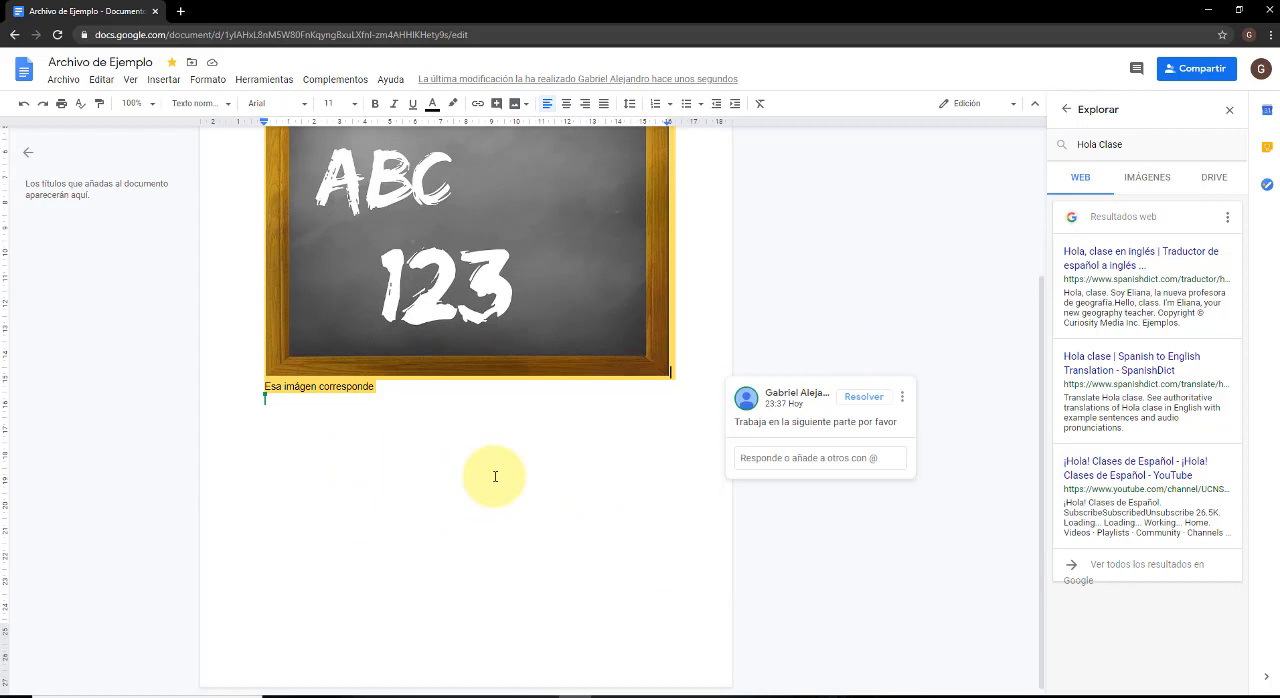
pyautogui.click(1142, 182)
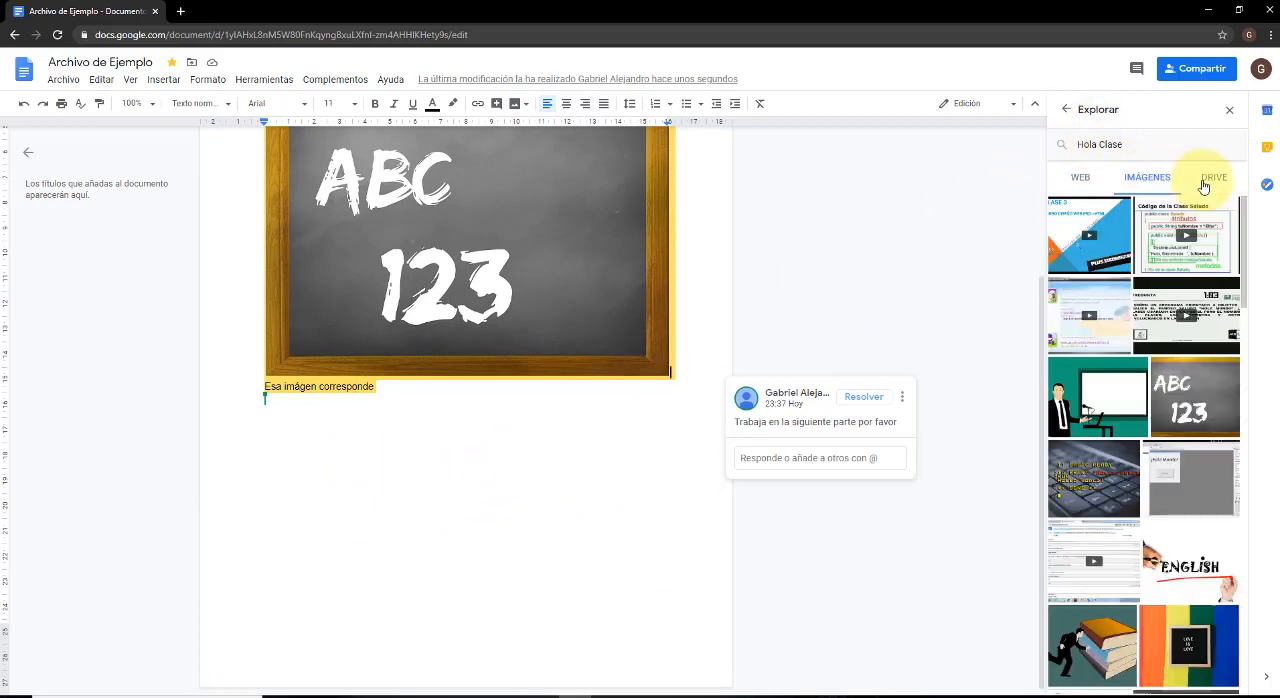
pyautogui.click(1208, 180)
pyautogui.click(1078, 177)
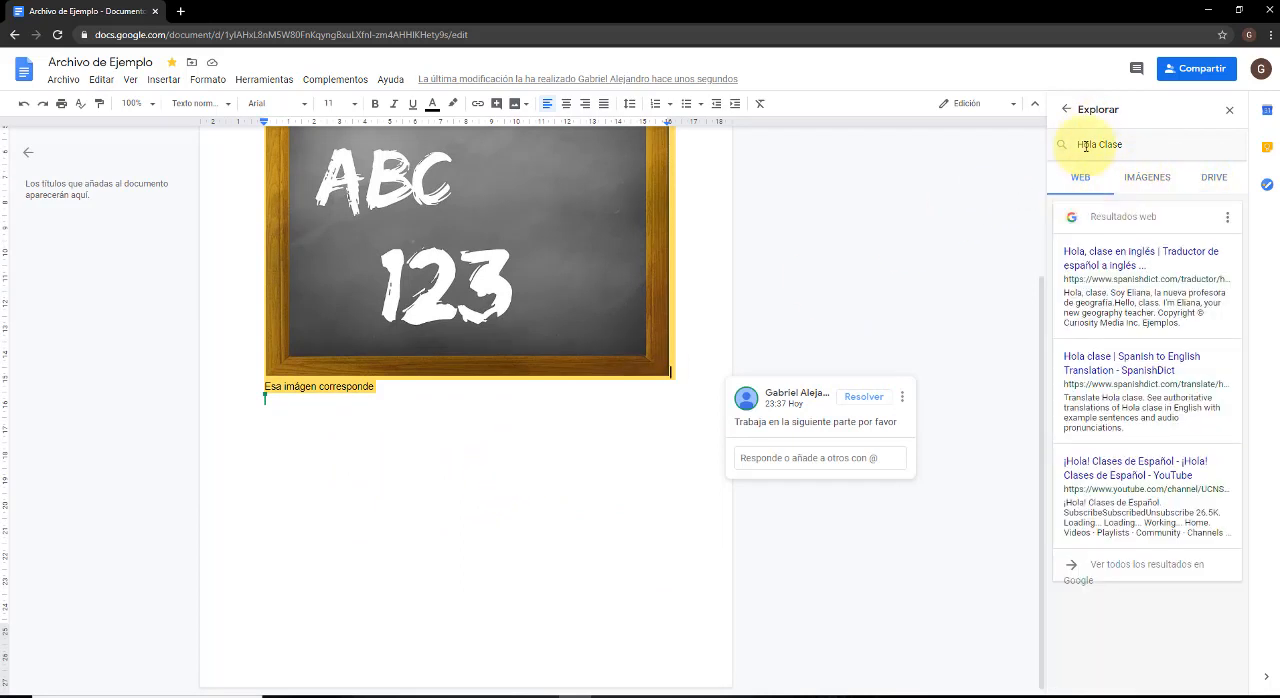
pyautogui.click(1064, 112)
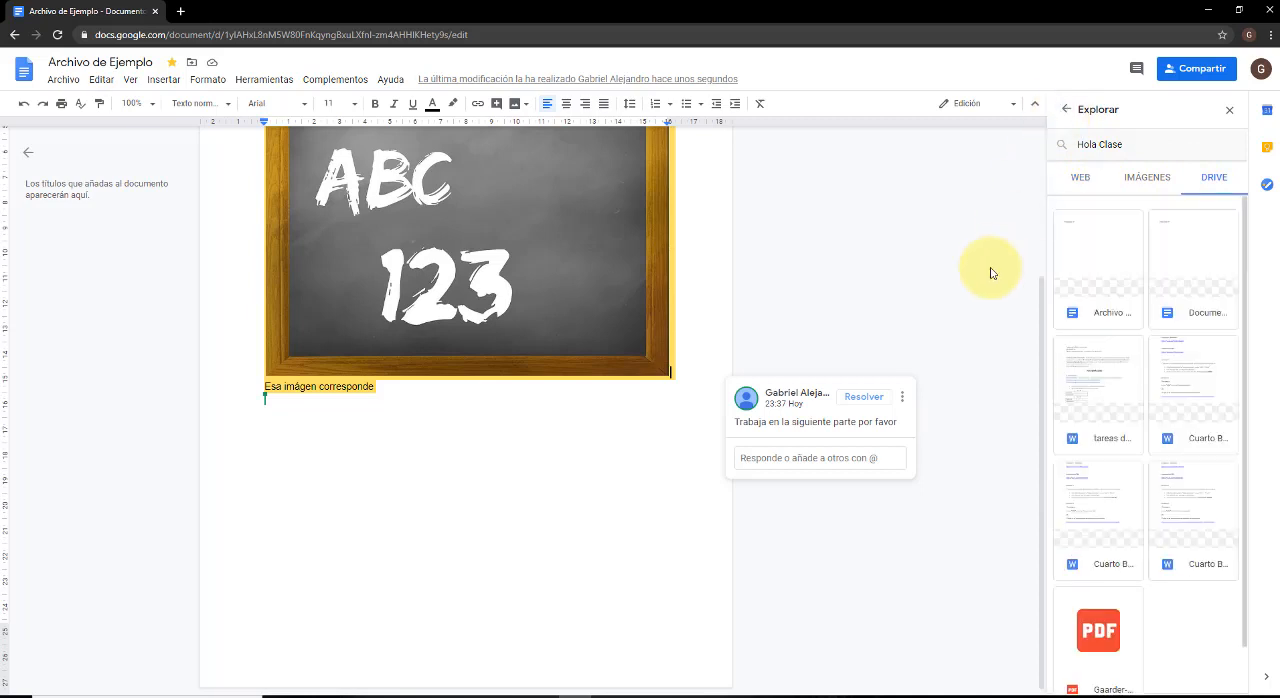
pyautogui.click(1066, 110)
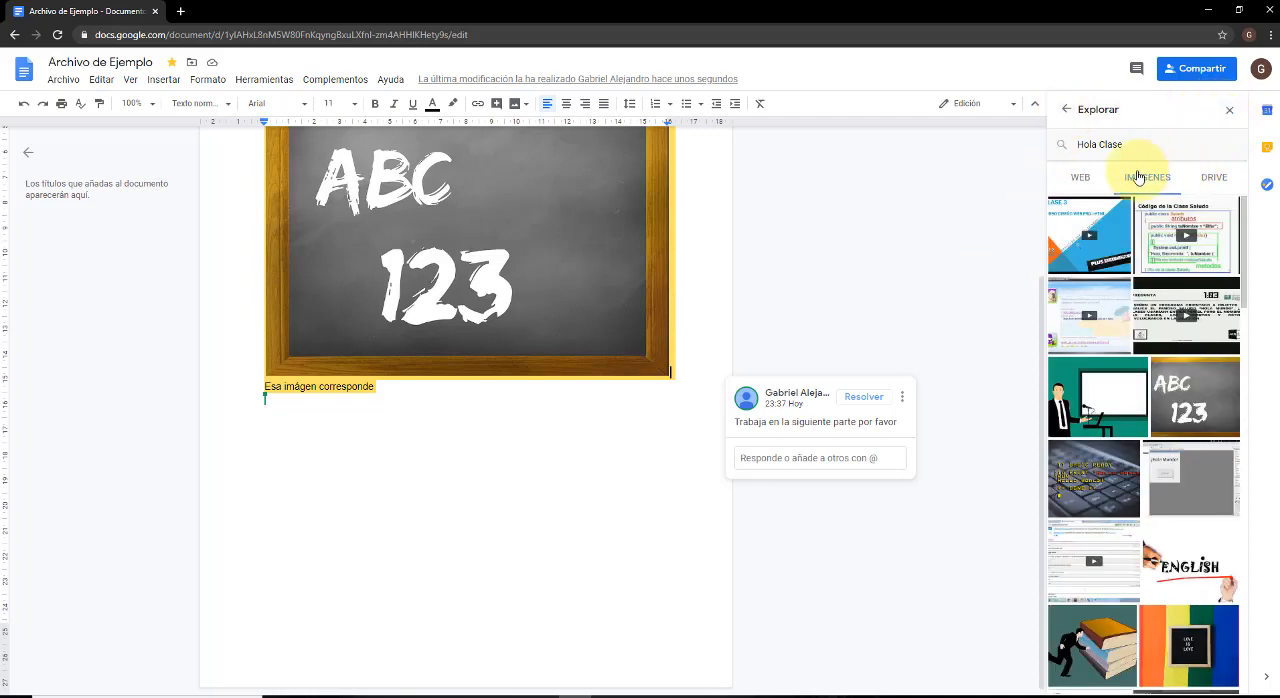
pyautogui.click(1081, 178)
pyautogui.click(1143, 184)
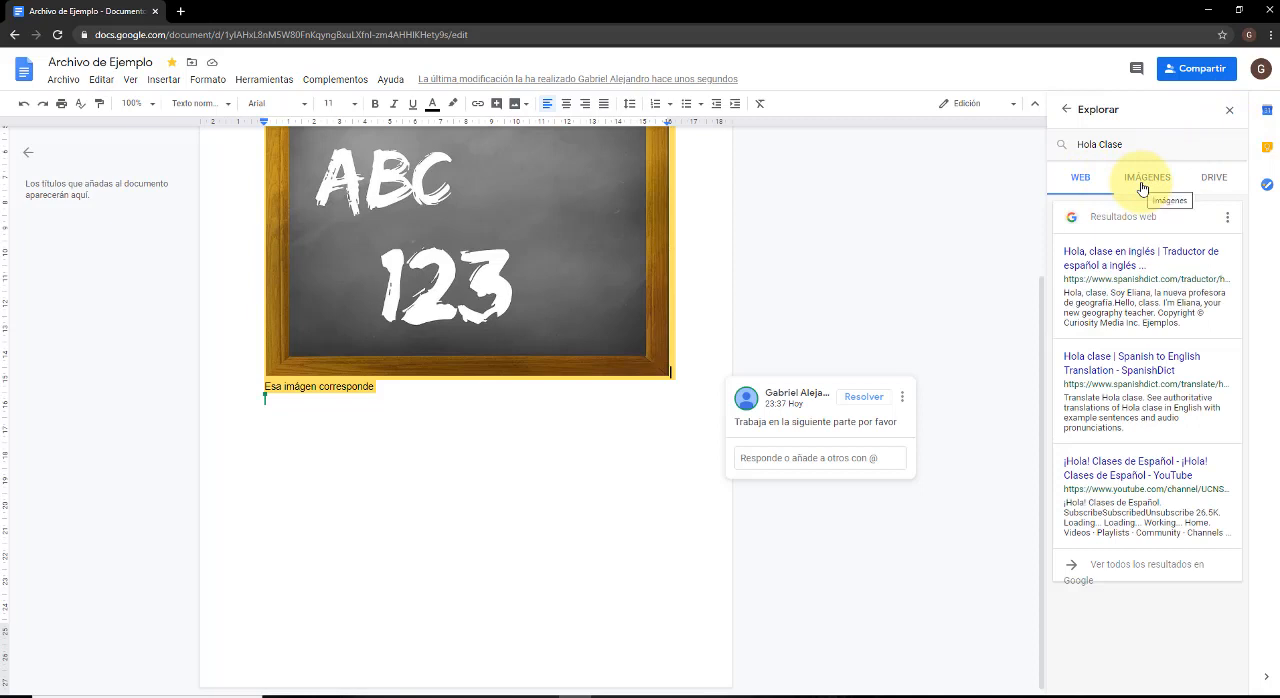
pyautogui.click(1212, 180)
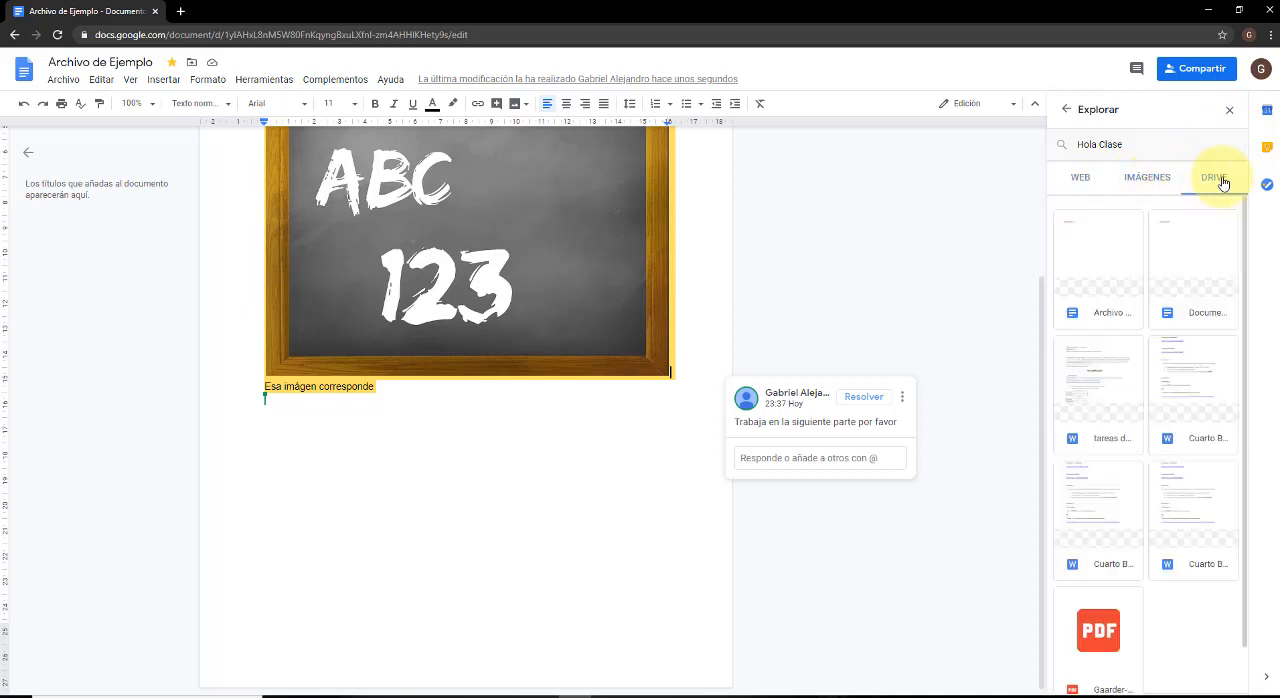
pyautogui.click(1229, 110)
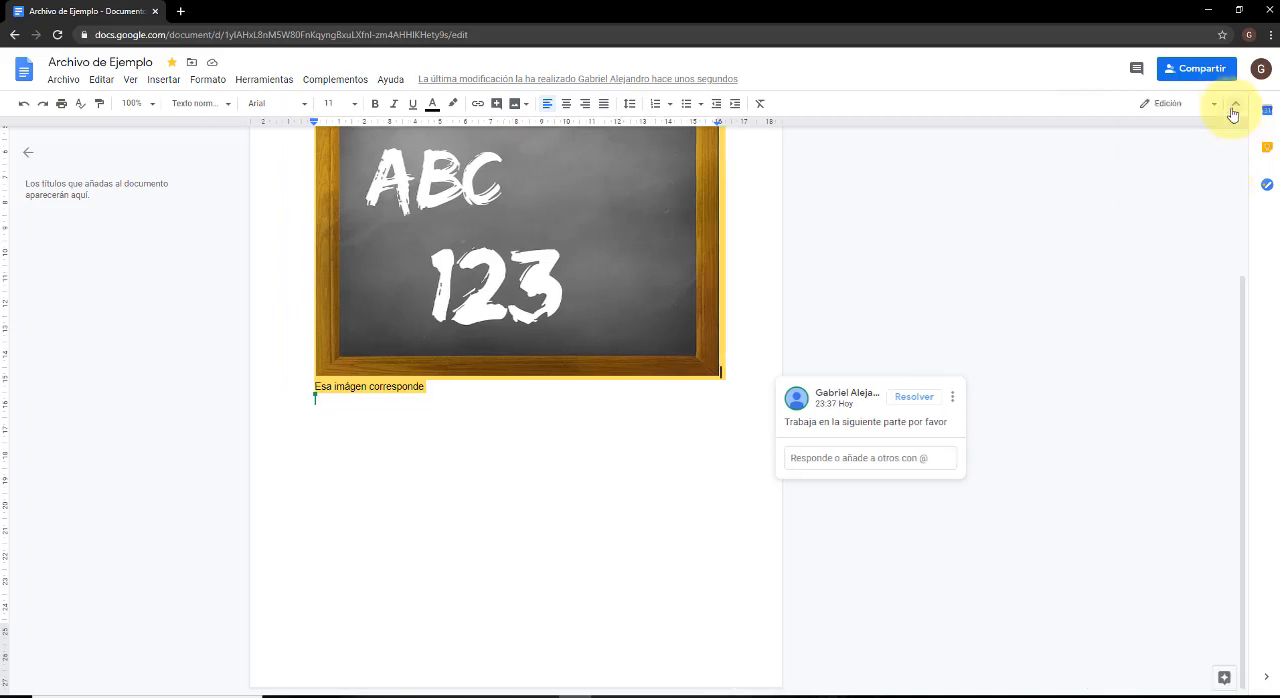
pyautogui.click(517, 460)
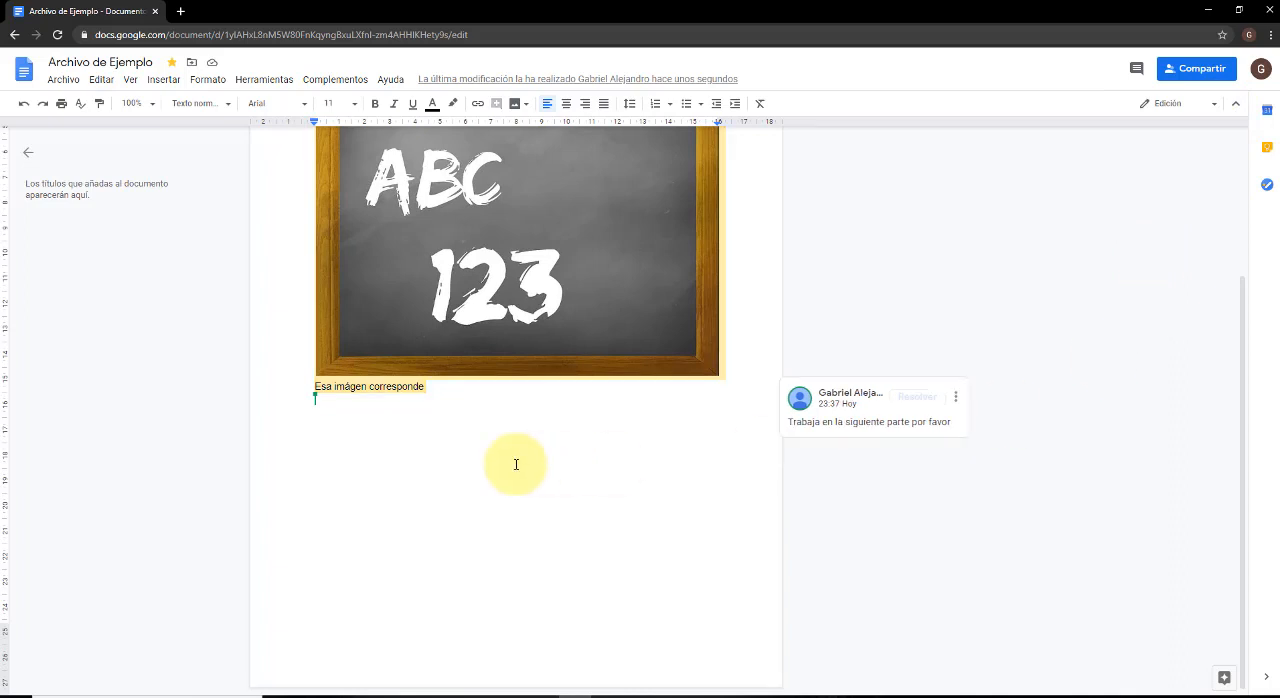
pyautogui.scroll(1, 516, 464)
pyautogui.scroll(1, 516, 464)
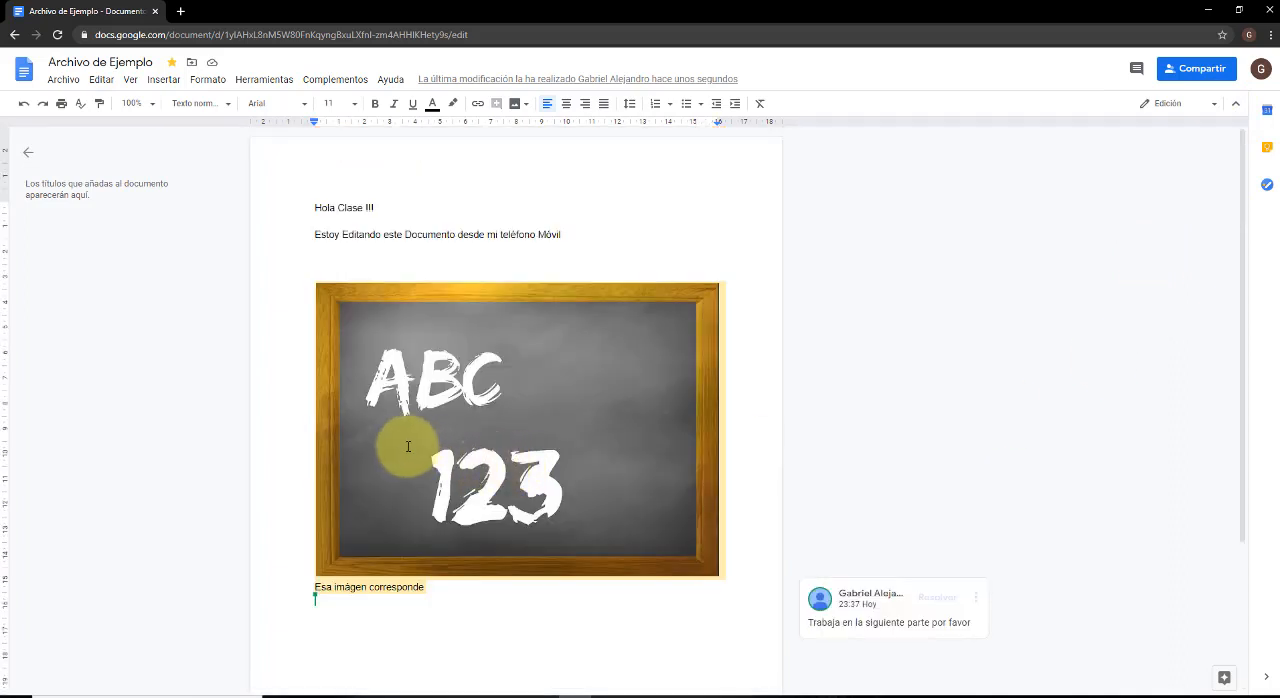
pyautogui.click(60, 82)
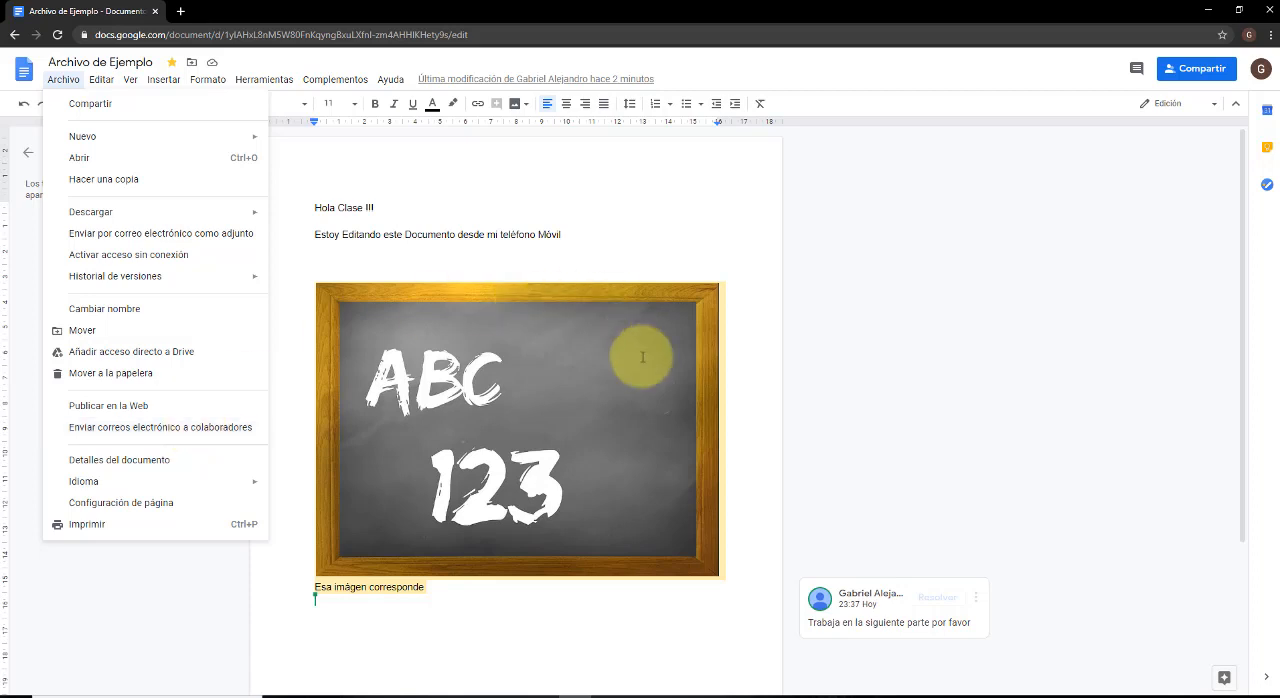
pyautogui.click(552, 620)
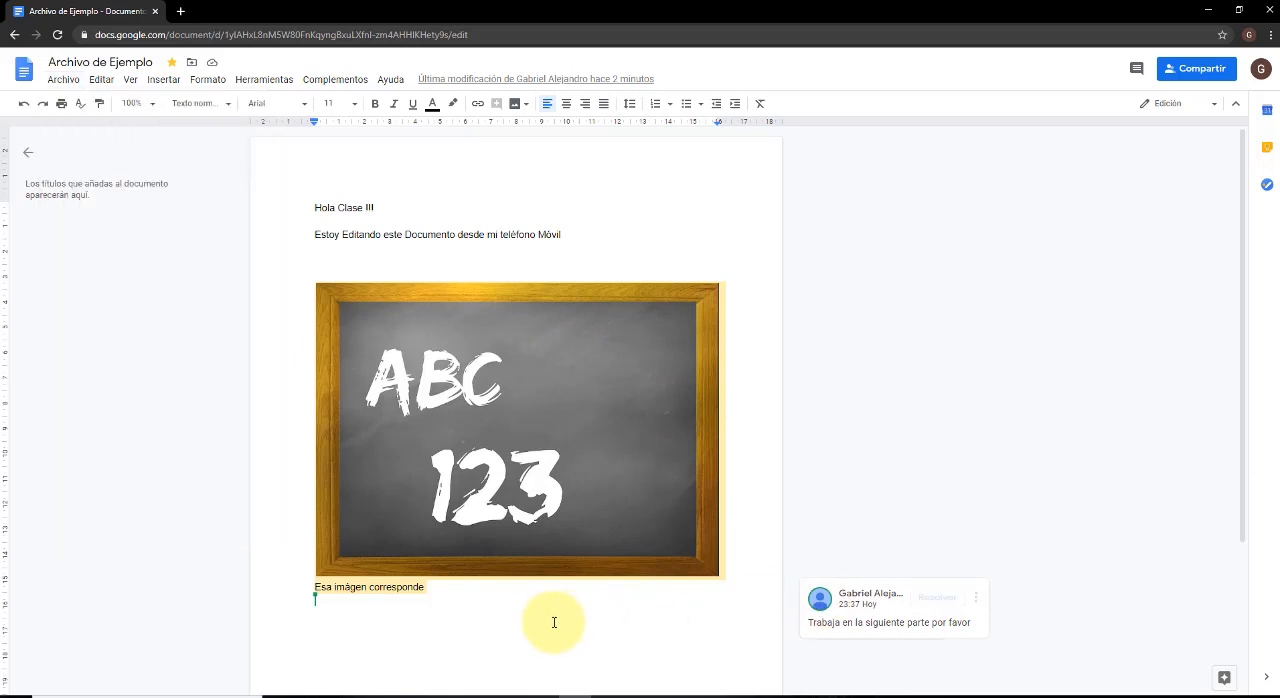
pyautogui.scroll(-2, 554, 621)
pyautogui.scroll(2, 554, 621)
pyautogui.click(606, 231)
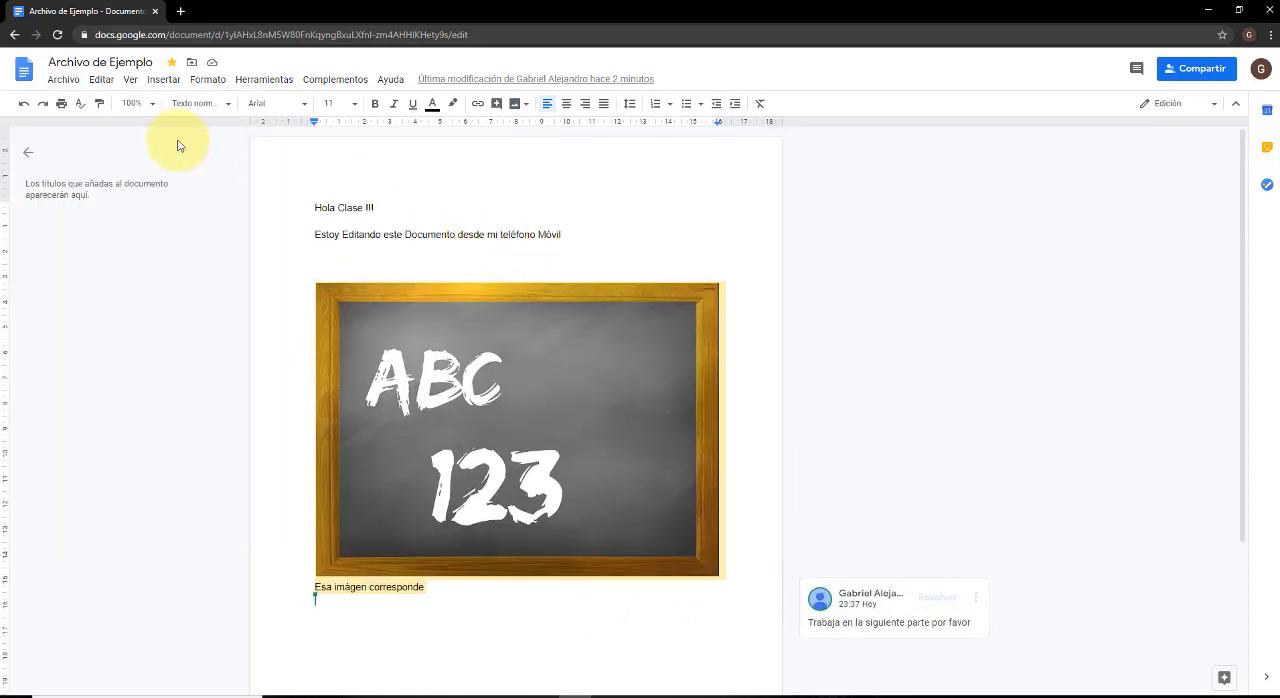
# Examine the document details, covering location, owner, modification and creation, and close them.
pyautogui.click(64, 80)
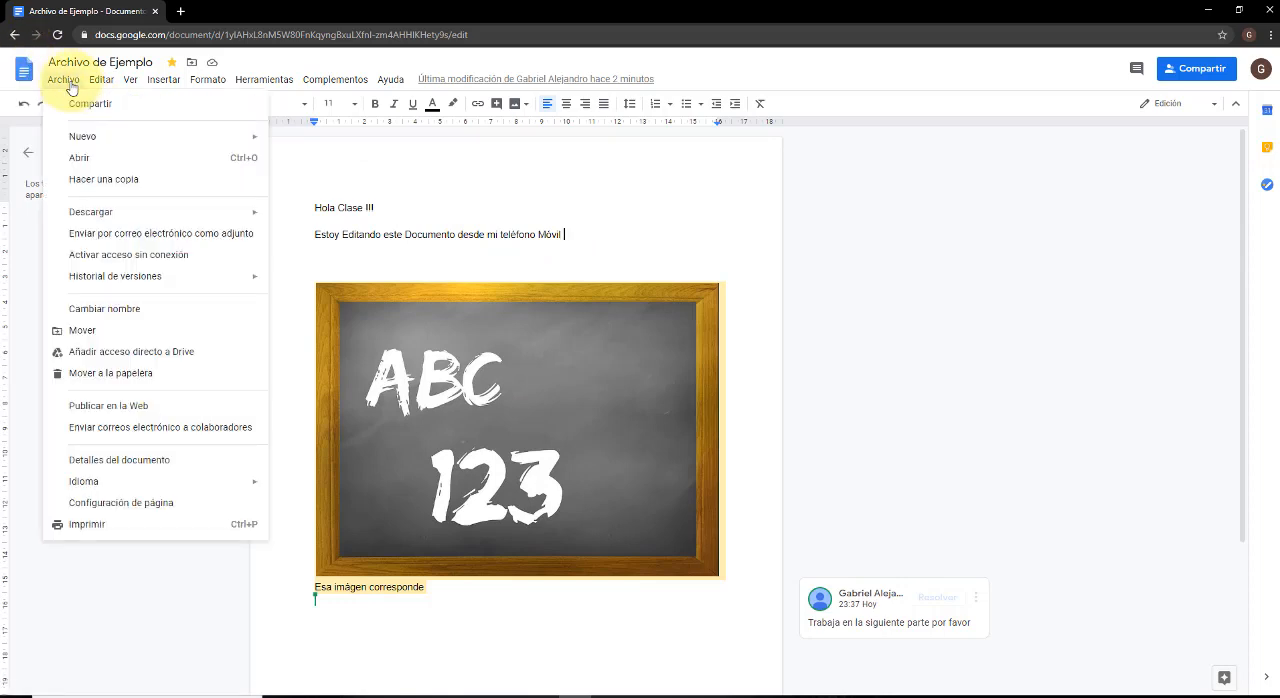
pyautogui.click(147, 462)
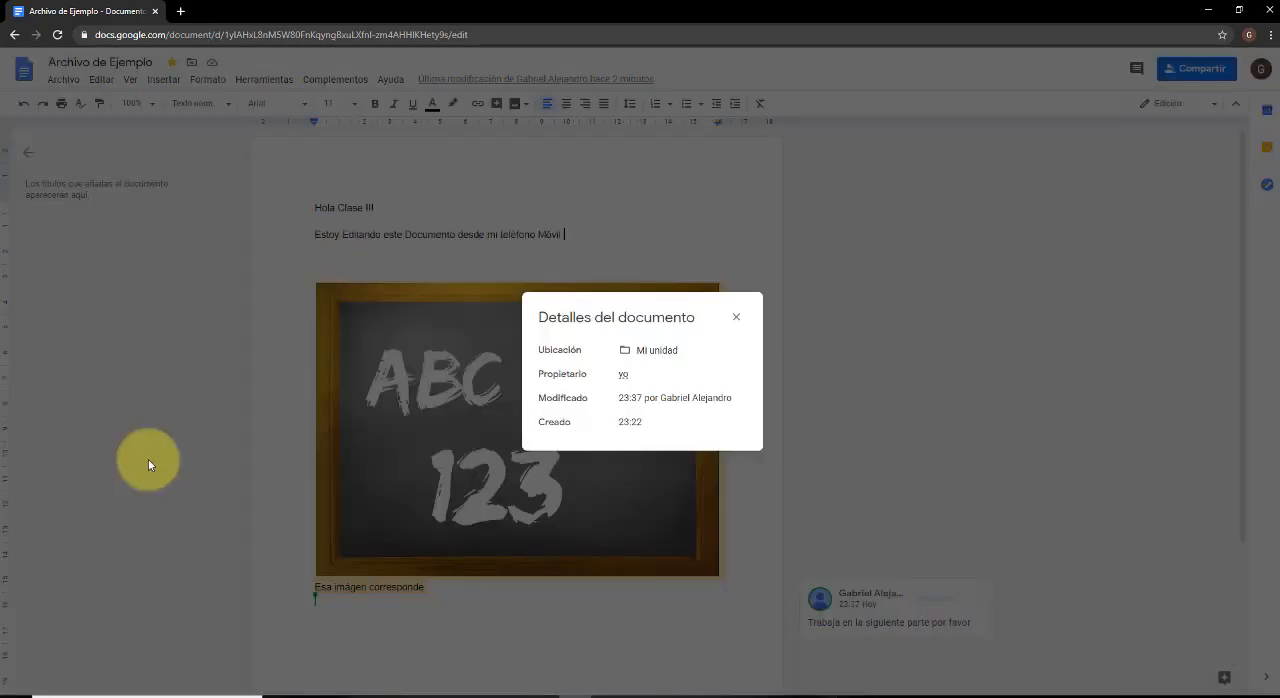
pyautogui.moveTo(680, 378)
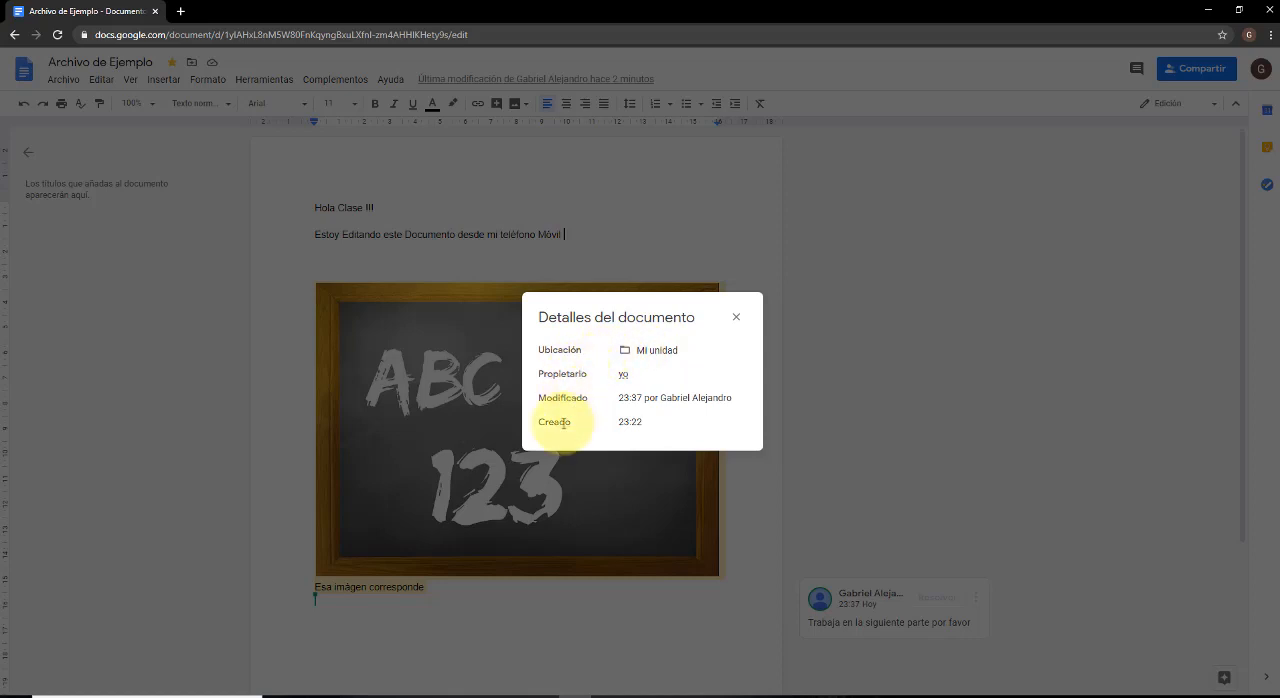
pyautogui.click(737, 318)
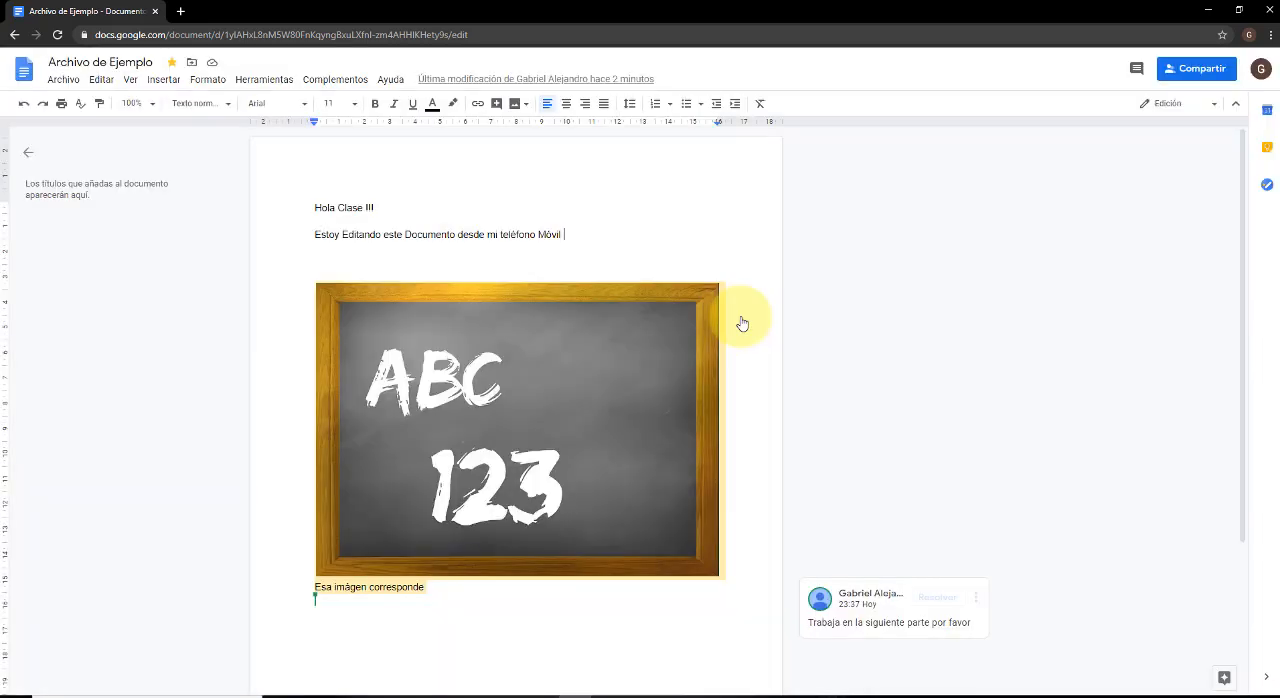
# Browse the list of document languages as far as the Español and Español (Latinoamérica) options.
pyautogui.click(64, 80)
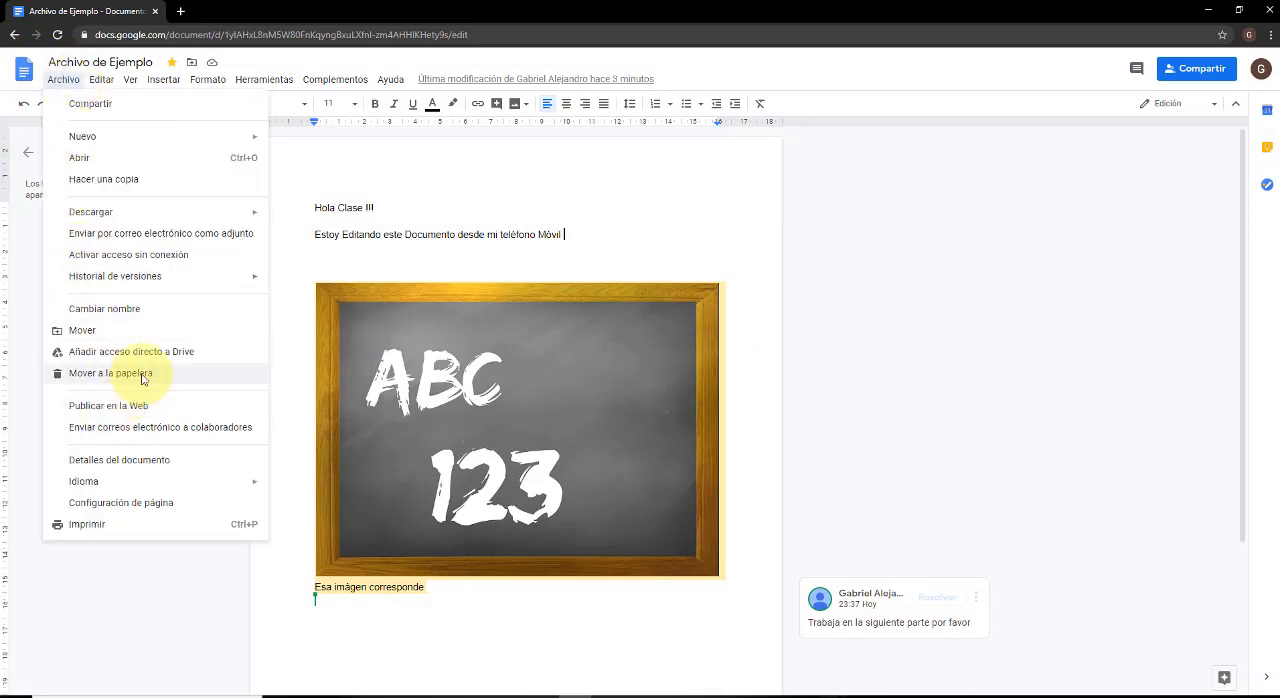
pyautogui.moveTo(134, 483)
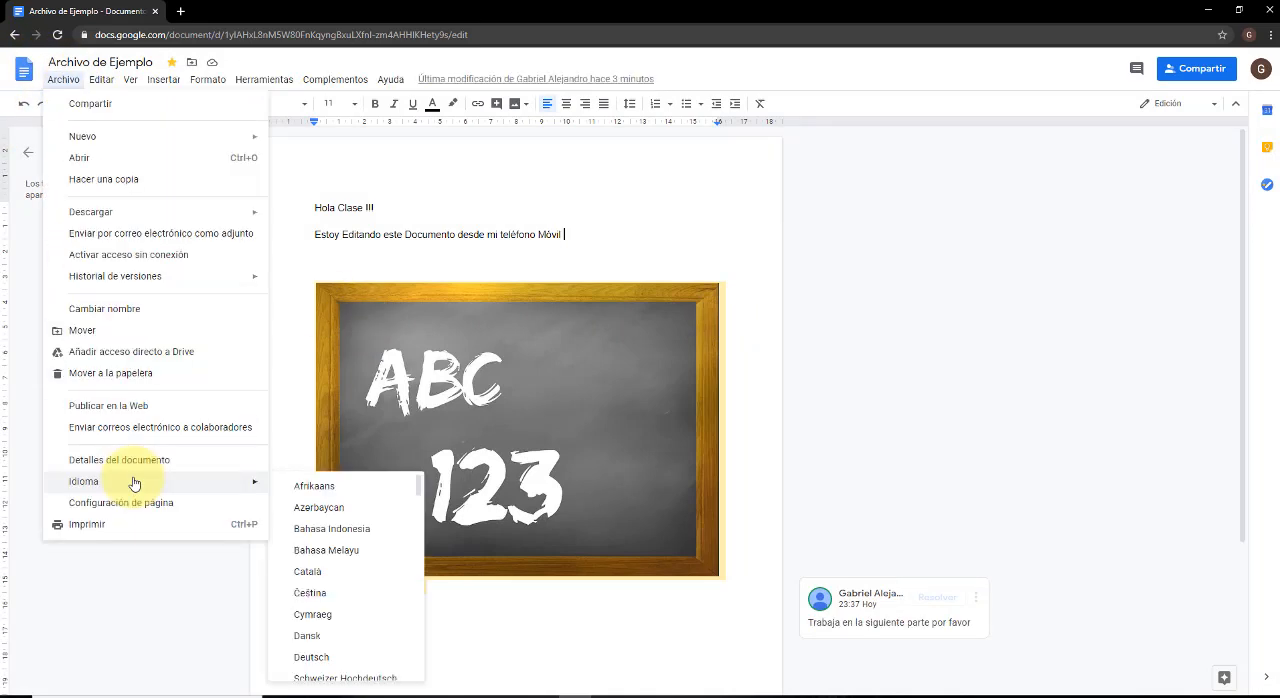
pyautogui.scroll(-3, 335, 560)
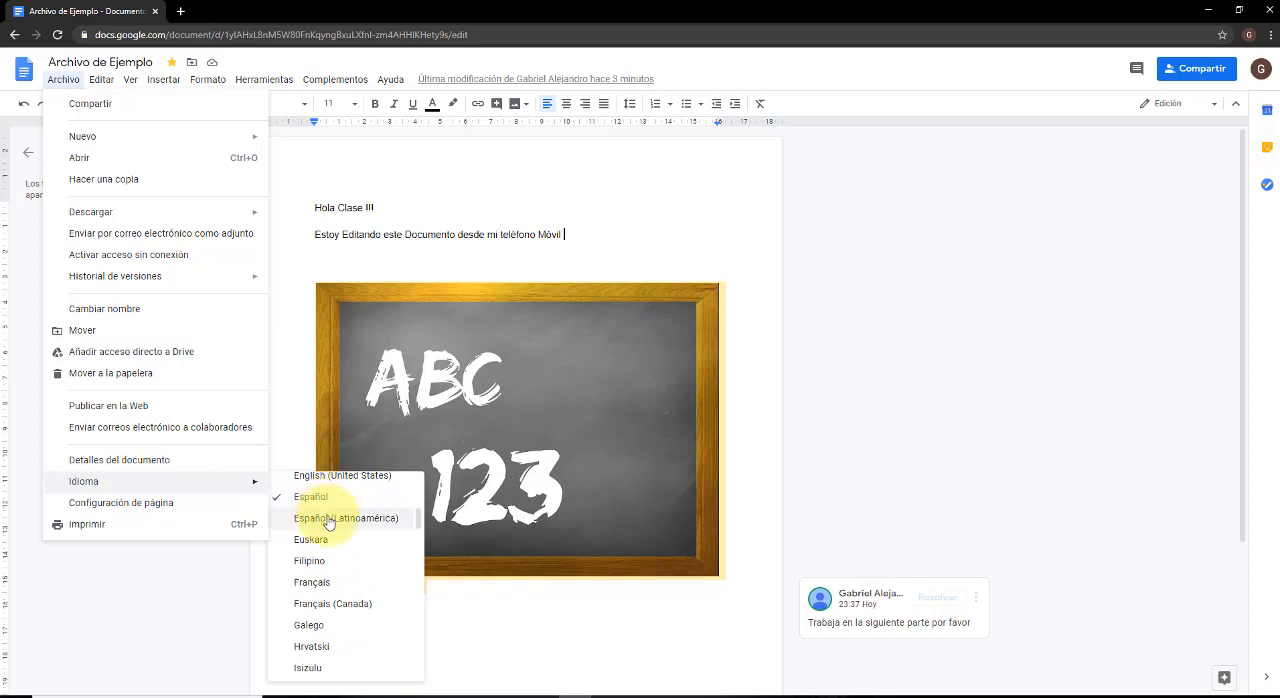
# Set the document's page colour to blue in the page setup.
pyautogui.click(92, 507)
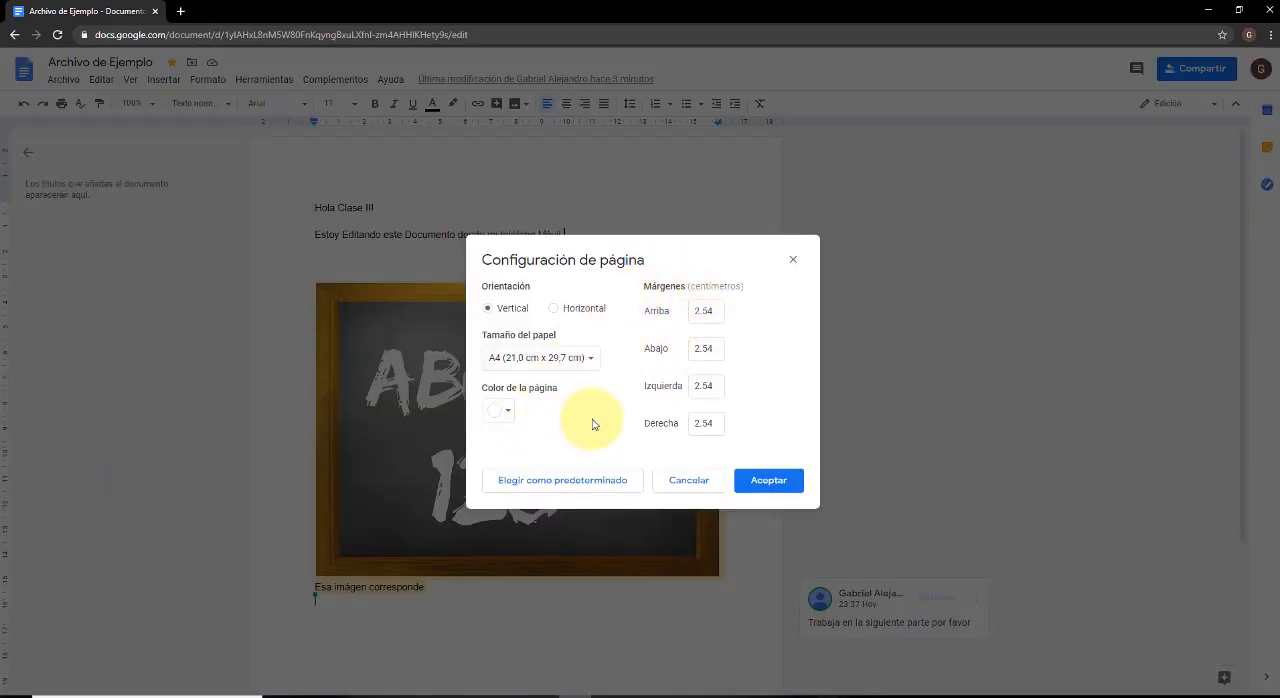
pyautogui.click(508, 412)
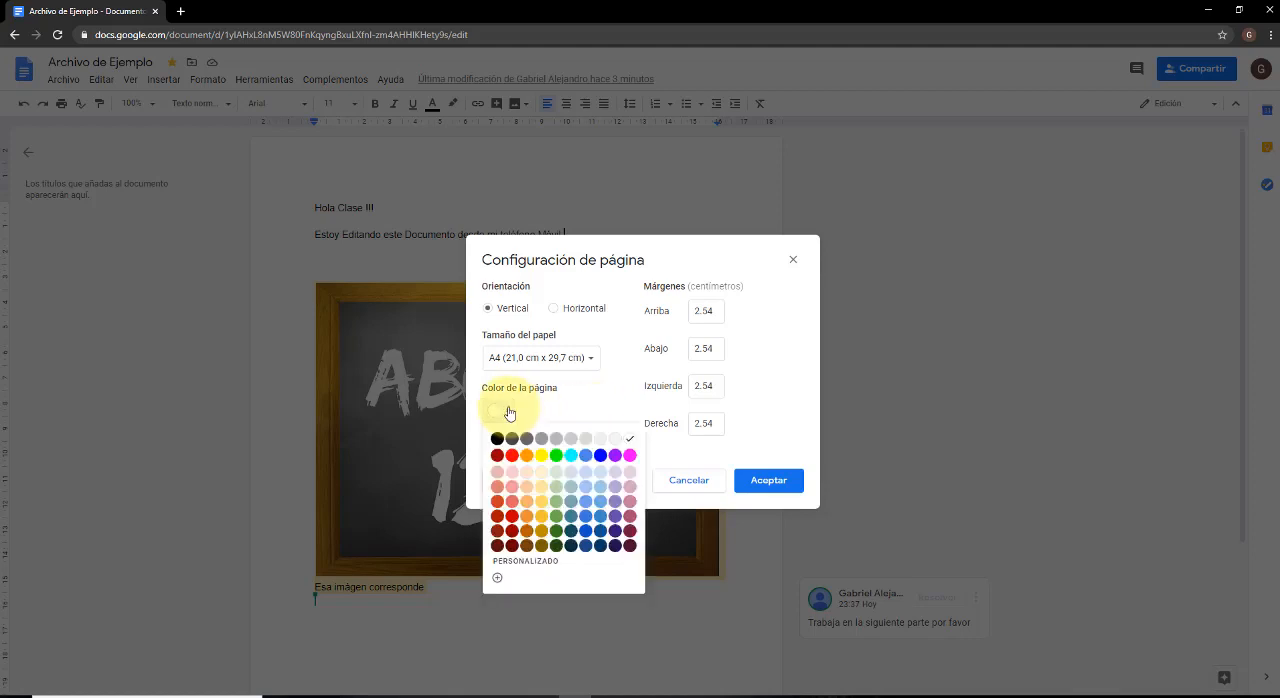
pyautogui.click(601, 457)
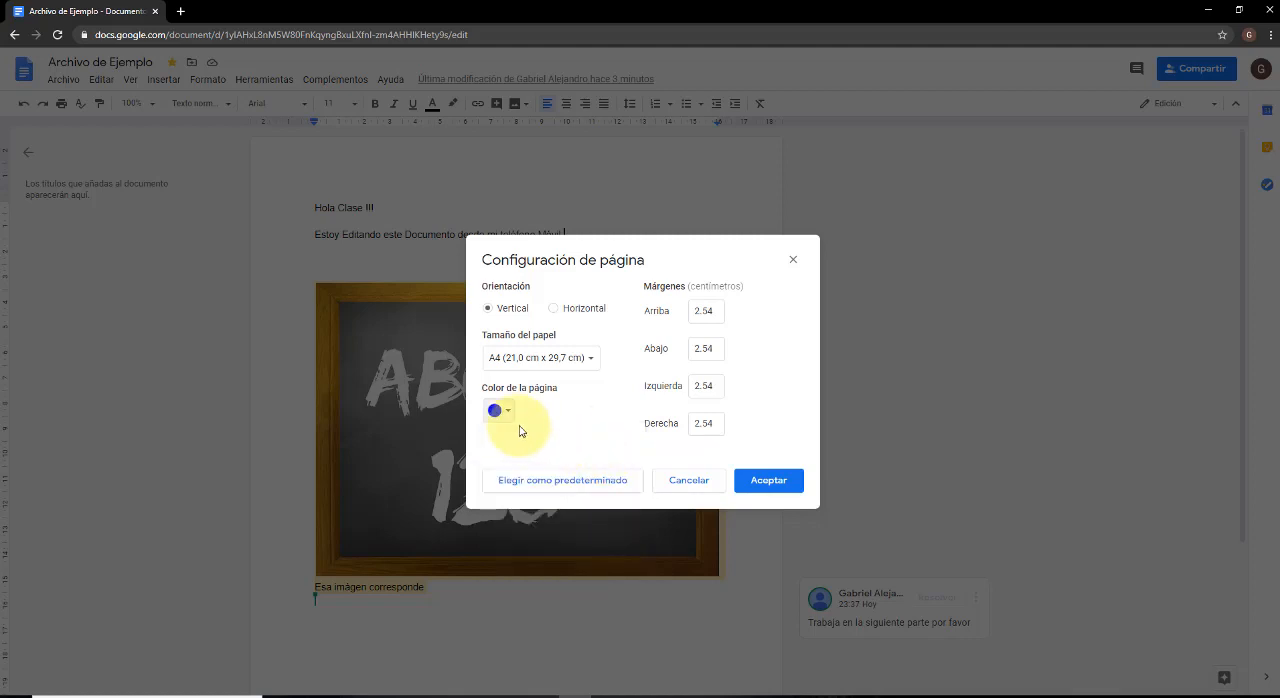
pyautogui.click(766, 481)
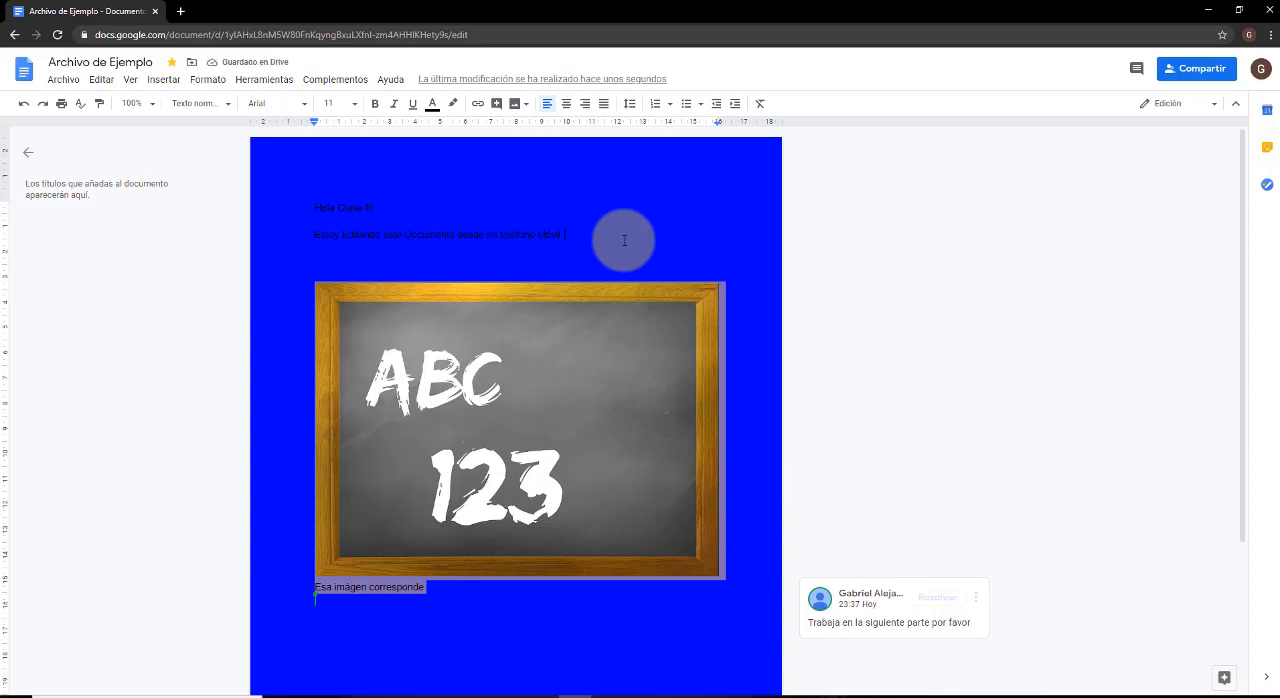
# Change the document's page colour from blue to light grey in the page setup.
pyautogui.click(62, 80)
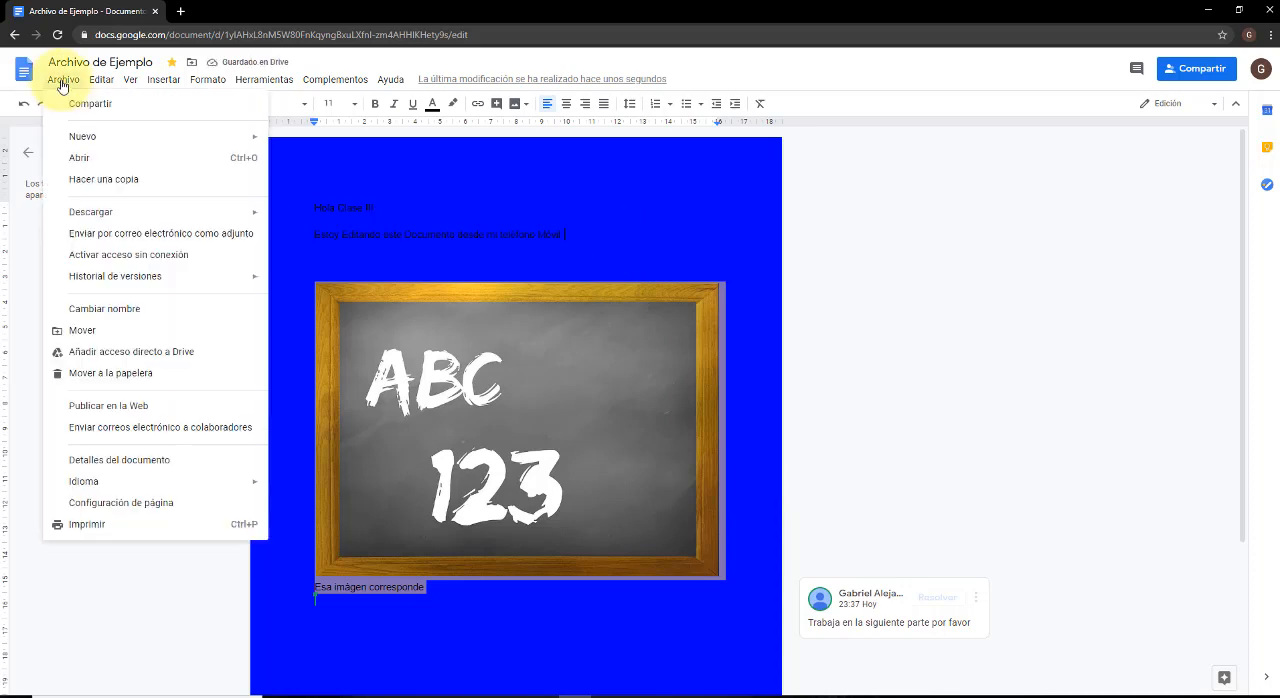
pyautogui.click(157, 512)
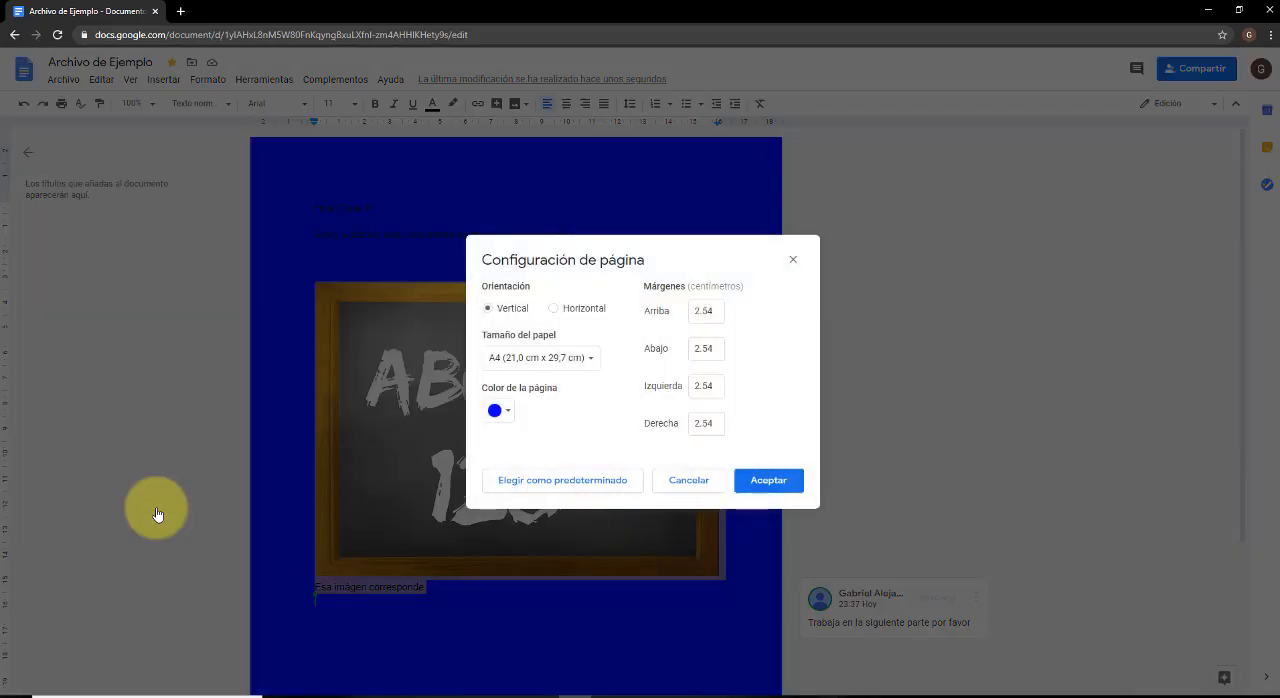
pyautogui.click(498, 411)
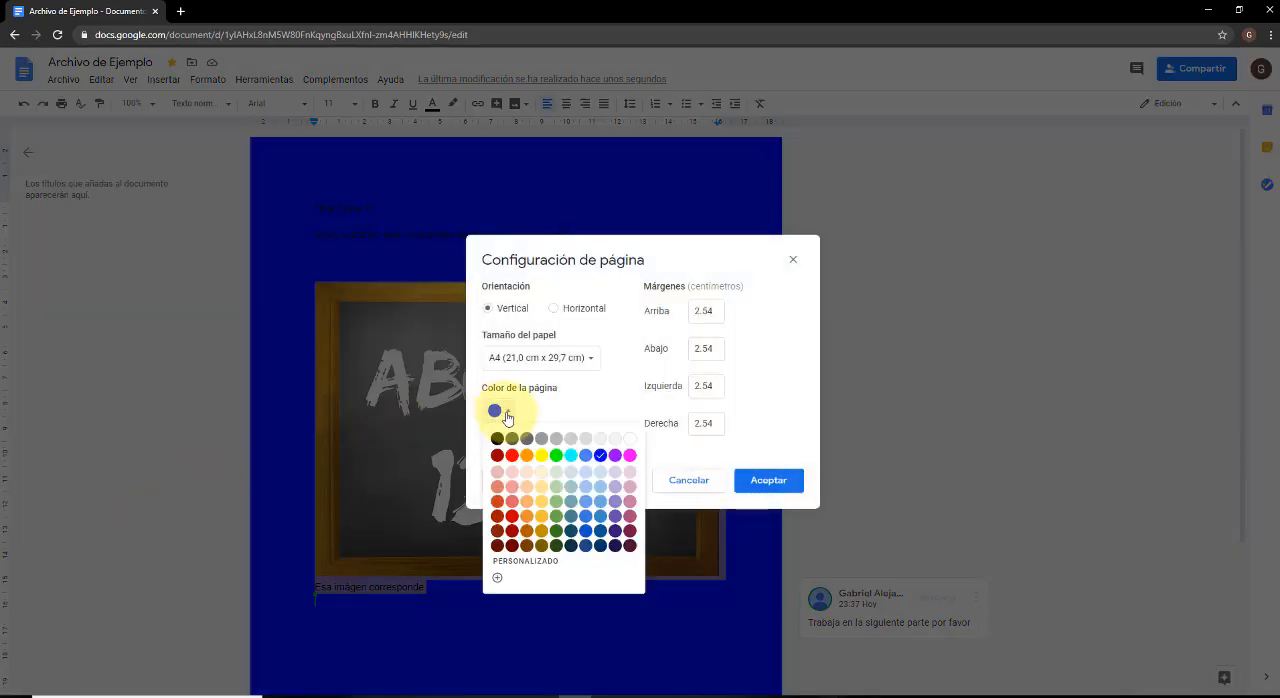
pyautogui.click(571, 438)
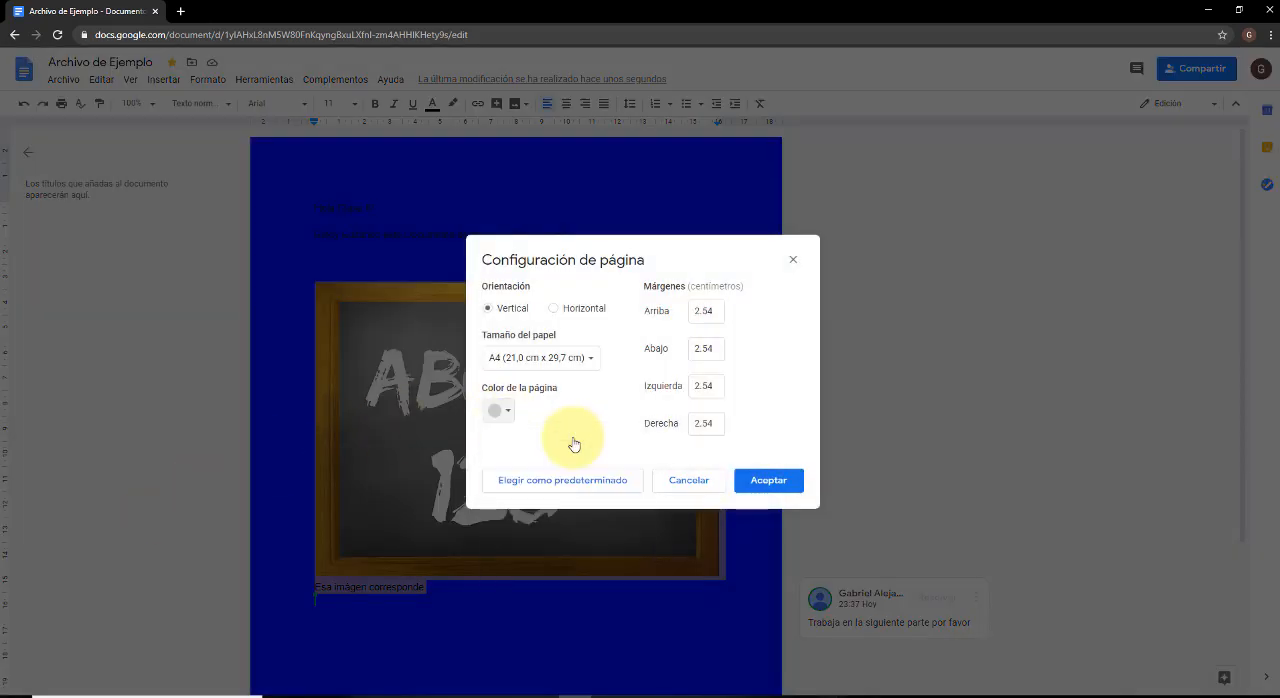
pyautogui.click(772, 480)
pyautogui.scroll(-2, 643, 228)
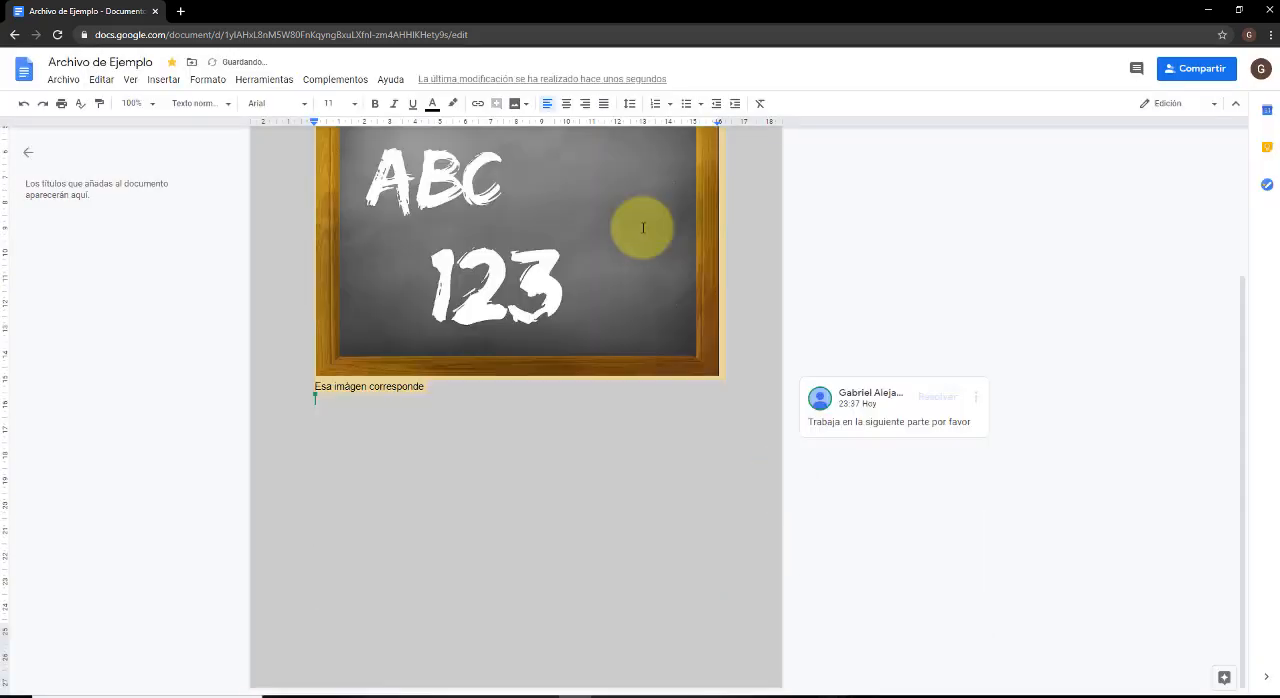
pyautogui.scroll(2, 581, 395)
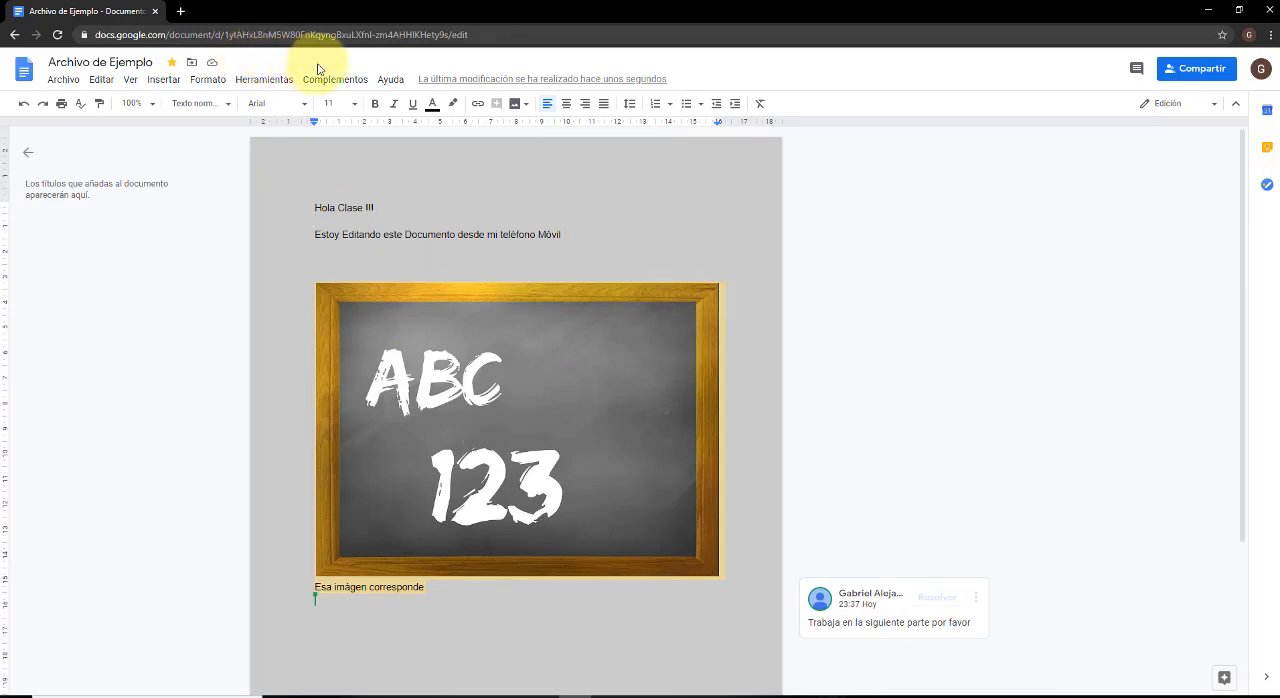
# Name the current version of the document "Versión Previa" and save the name.
pyautogui.click(66, 81)
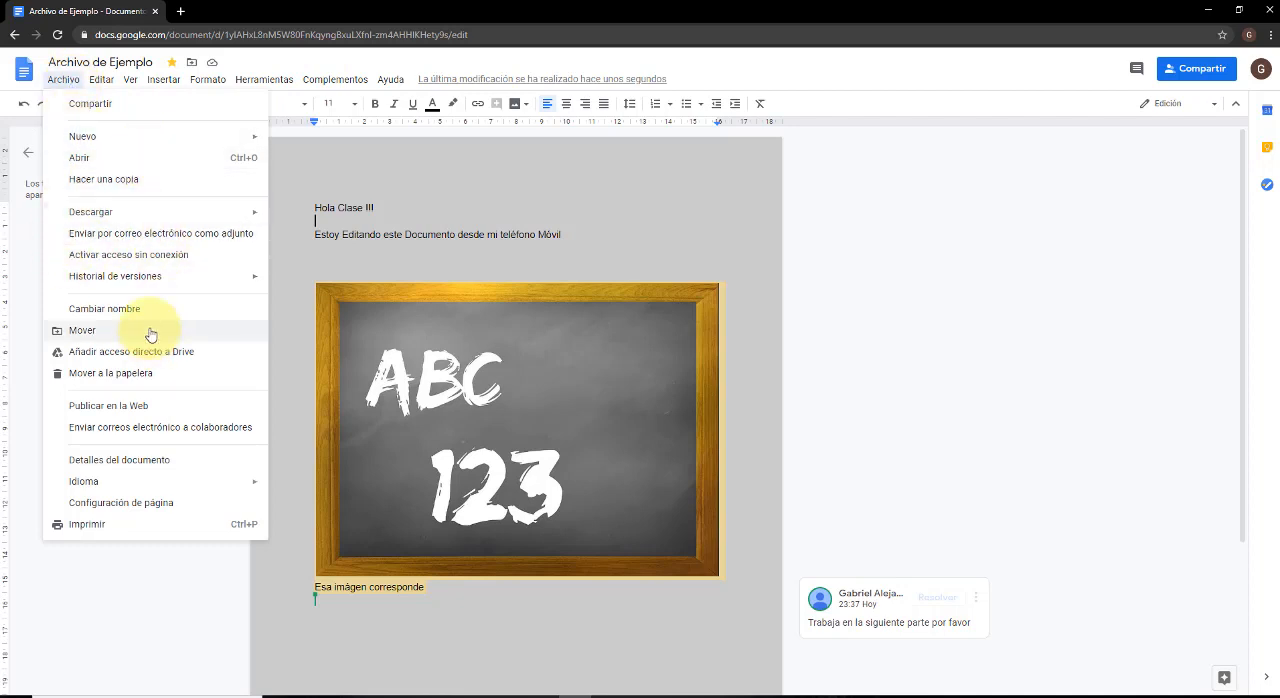
pyautogui.moveTo(166, 277)
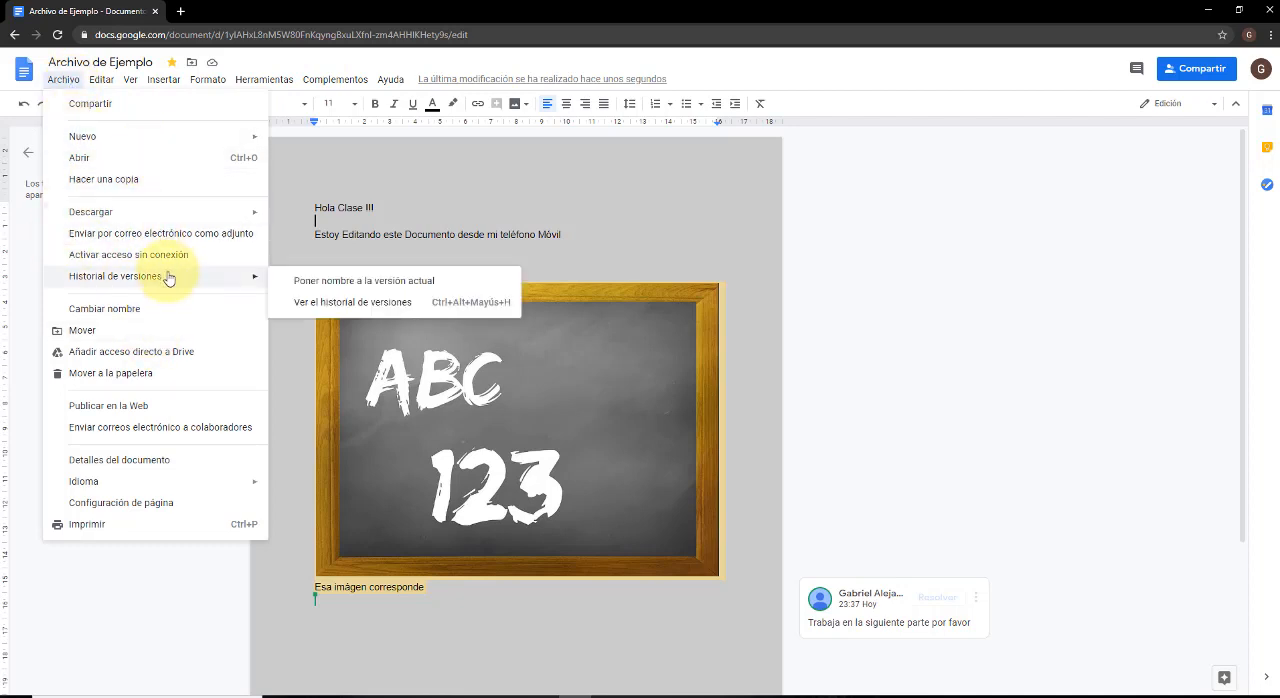
pyautogui.click(373, 283)
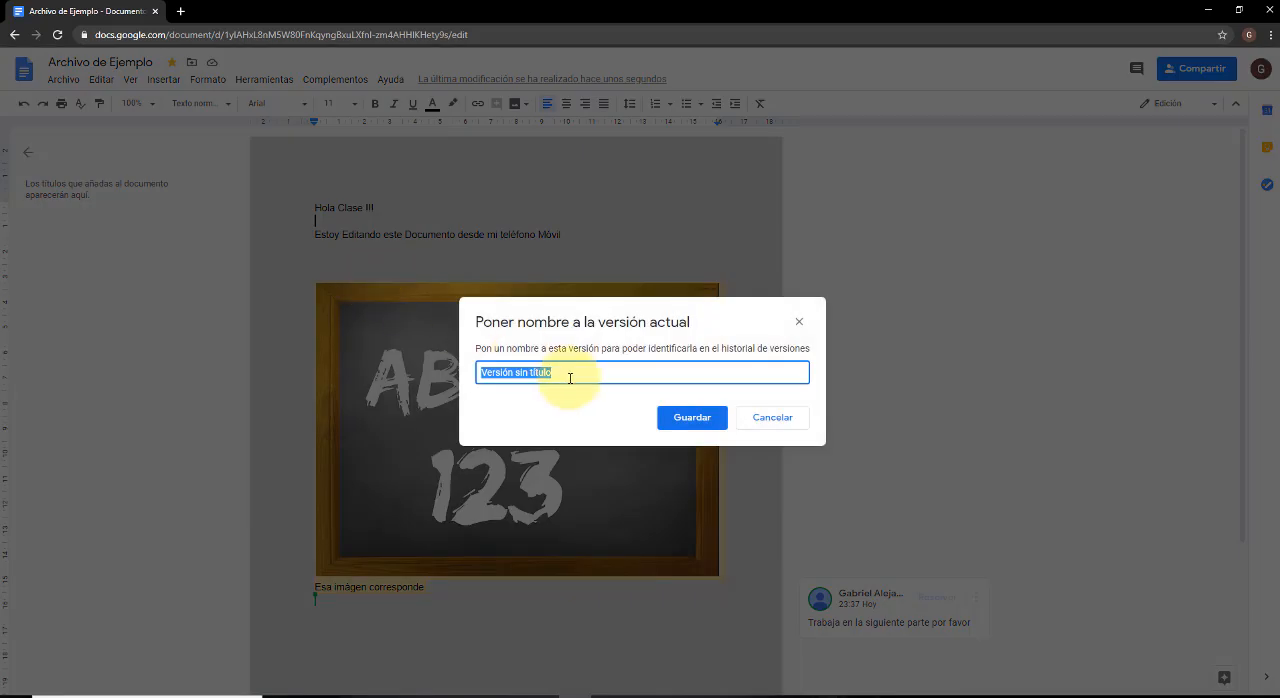
pyautogui.press('BackSpace')
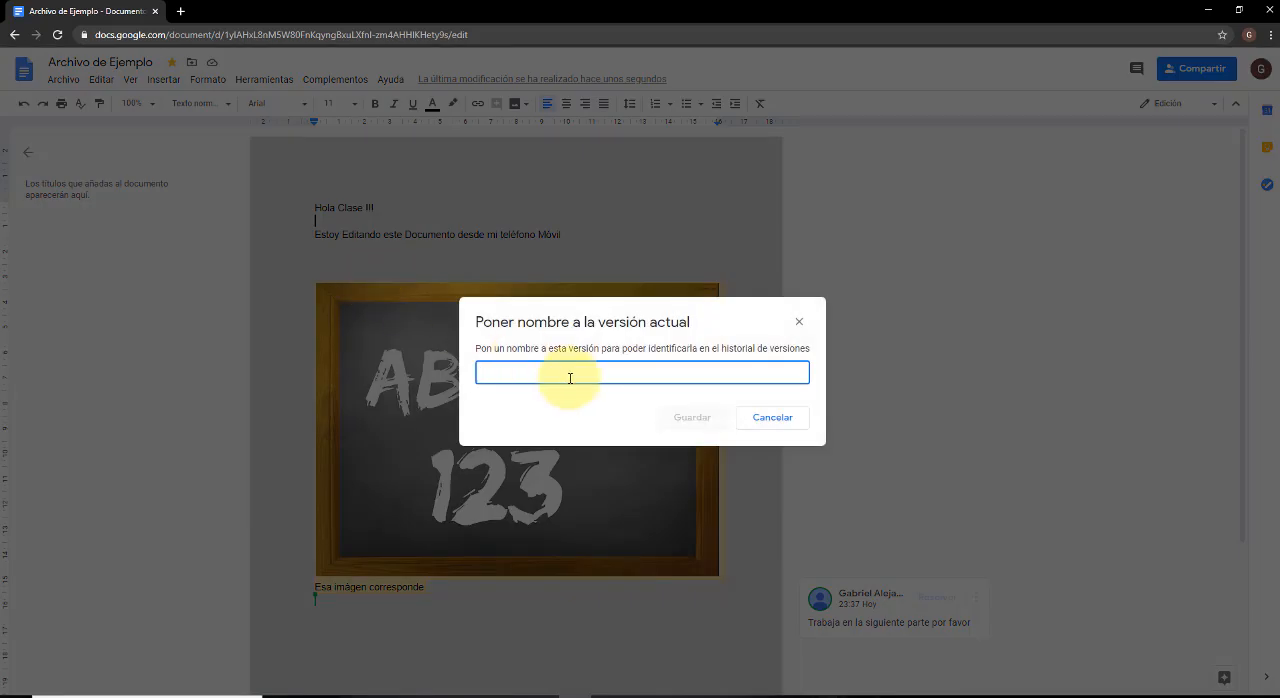
pyautogui.write('Ve')
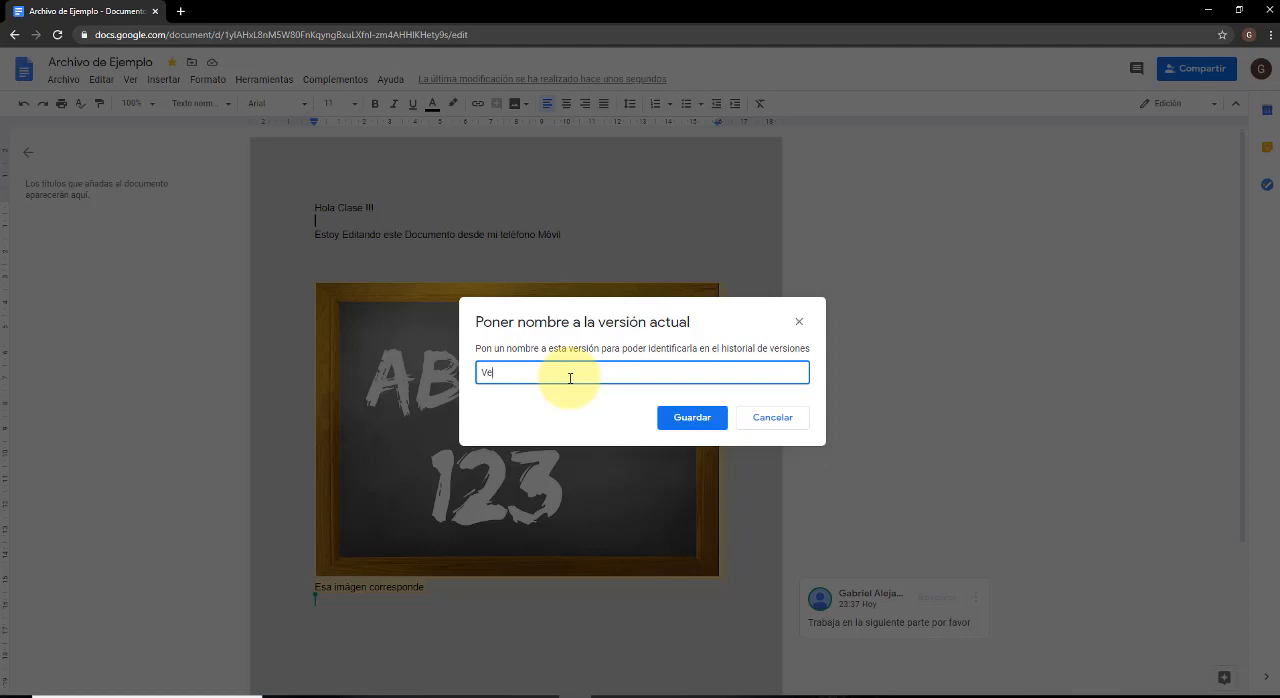
pyautogui.write('rsion Previsa')
pyautogui.press('BackSpace')
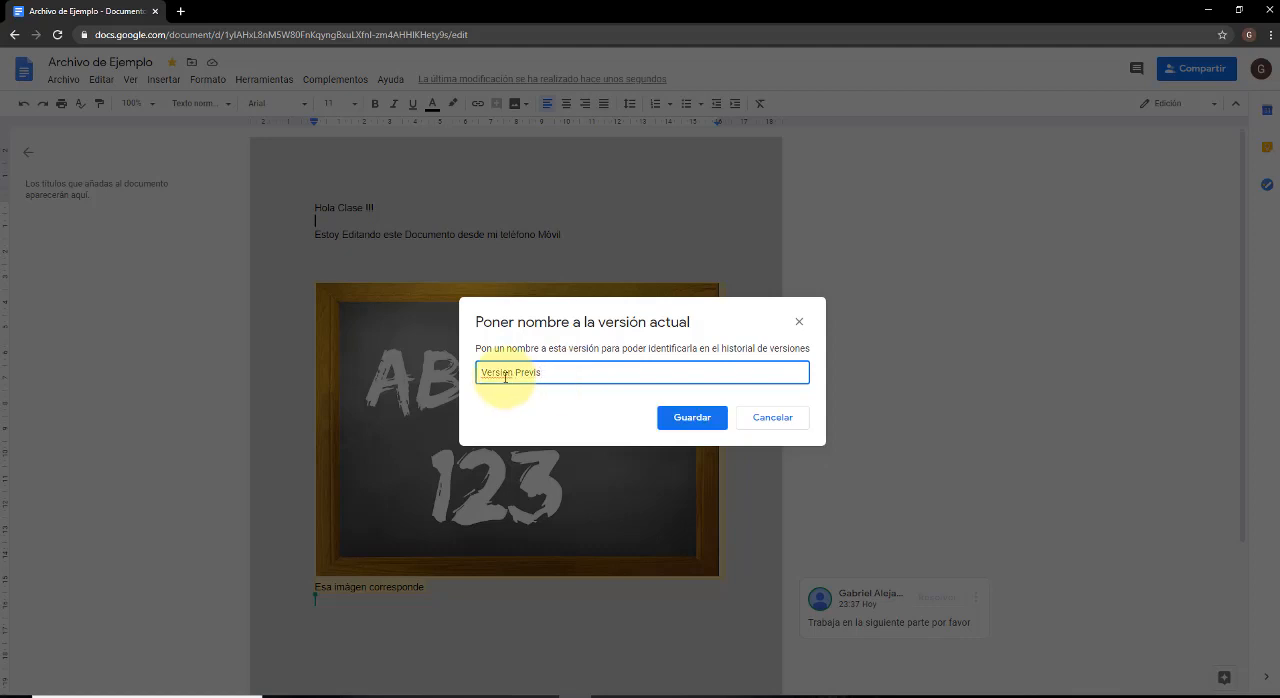
pyautogui.rightClick(505, 377)
pyautogui.click(560, 384)
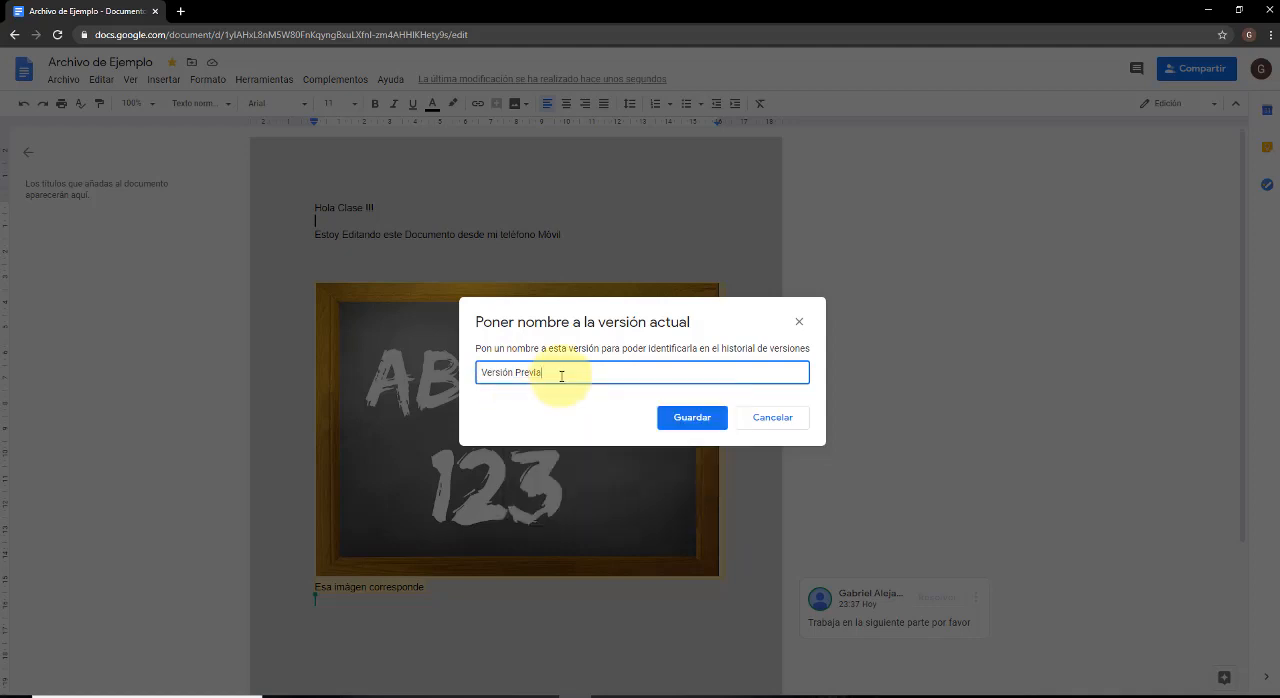
pyautogui.click(678, 420)
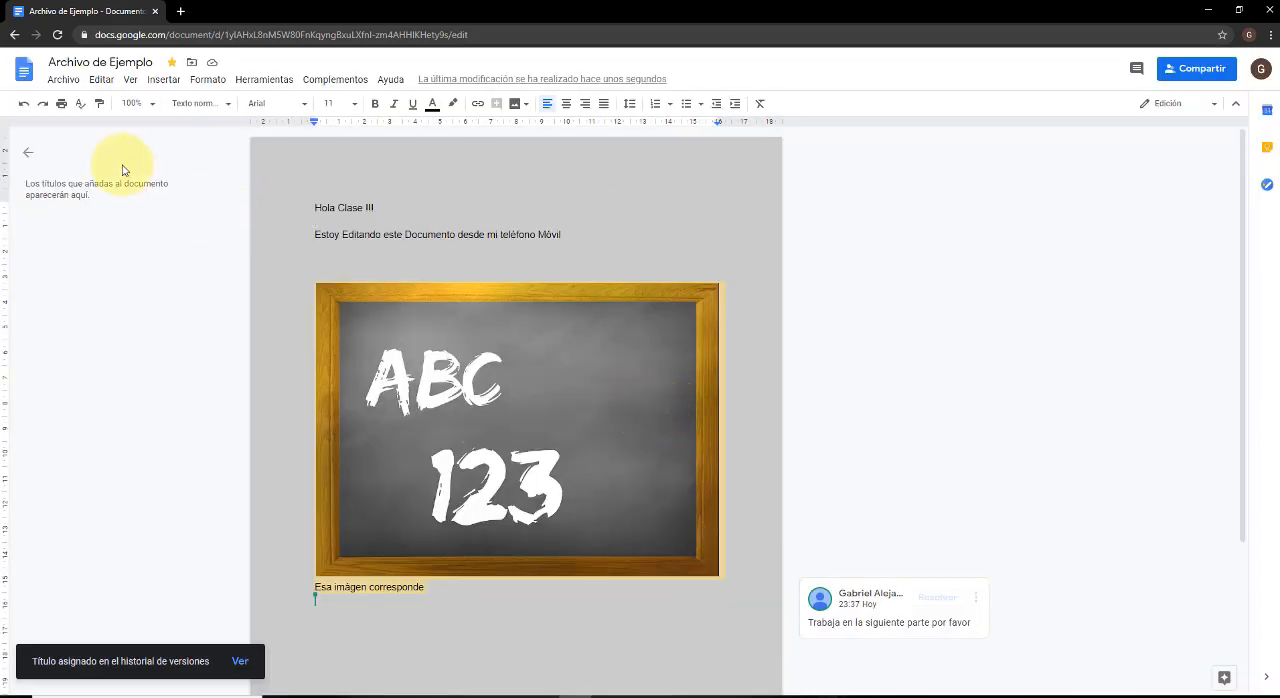
# Open the version history and compare "Versión Previa" with the version of 23 de junio, 23:22.
pyautogui.click(63, 80)
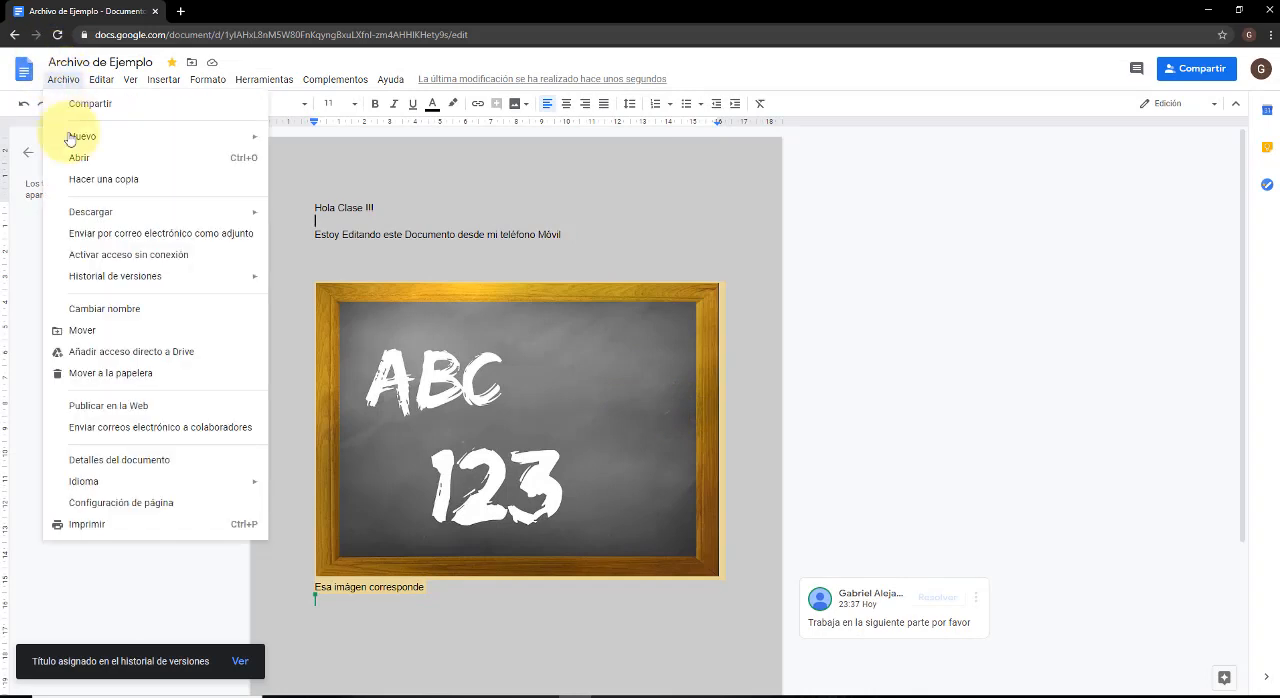
pyautogui.moveTo(127, 289)
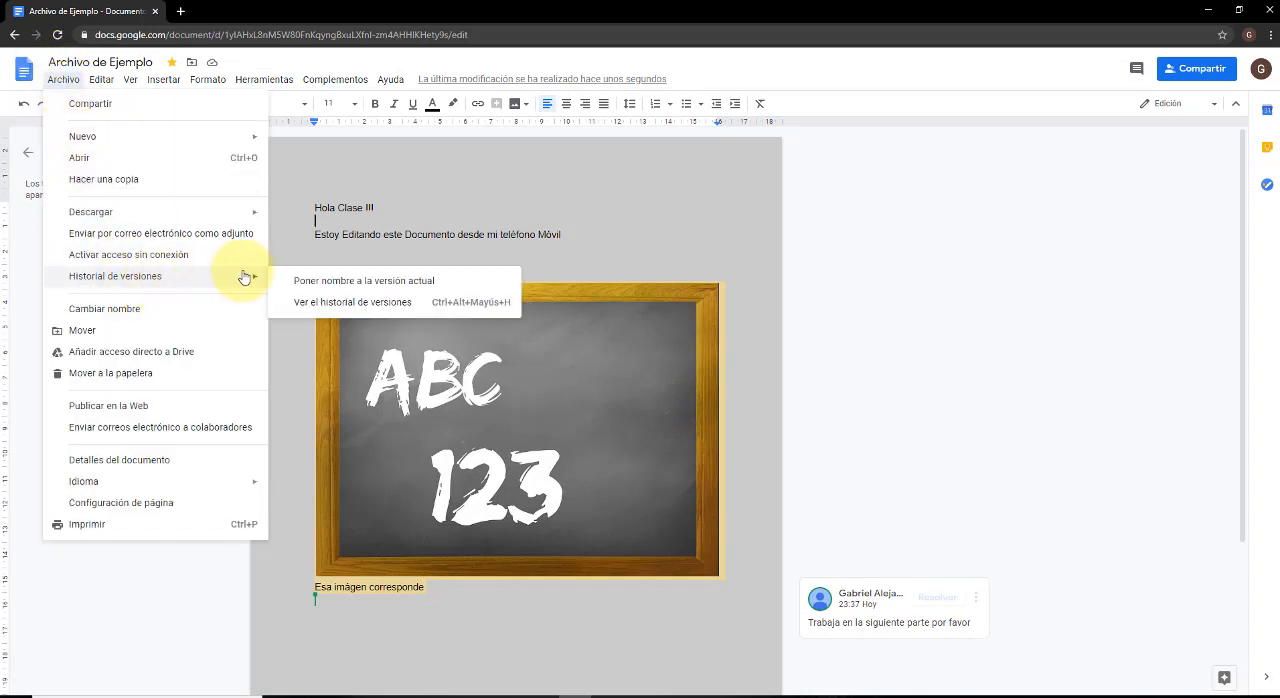
pyautogui.click(340, 302)
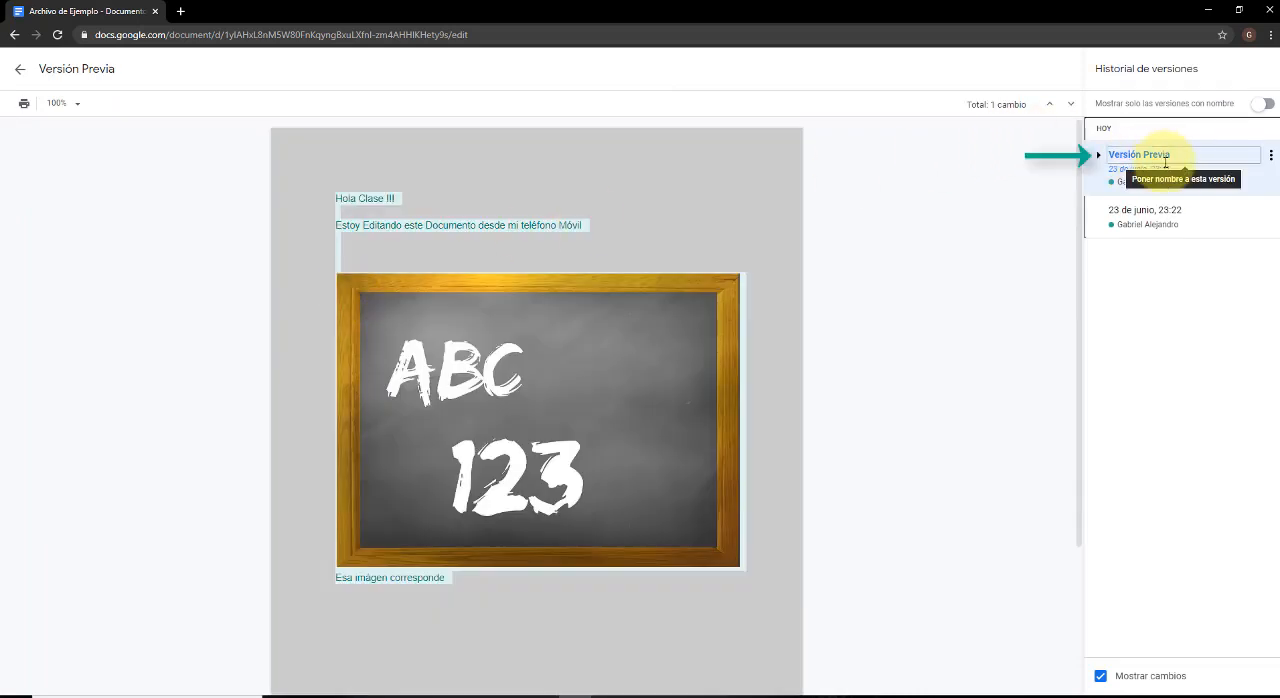
pyautogui.click(1165, 222)
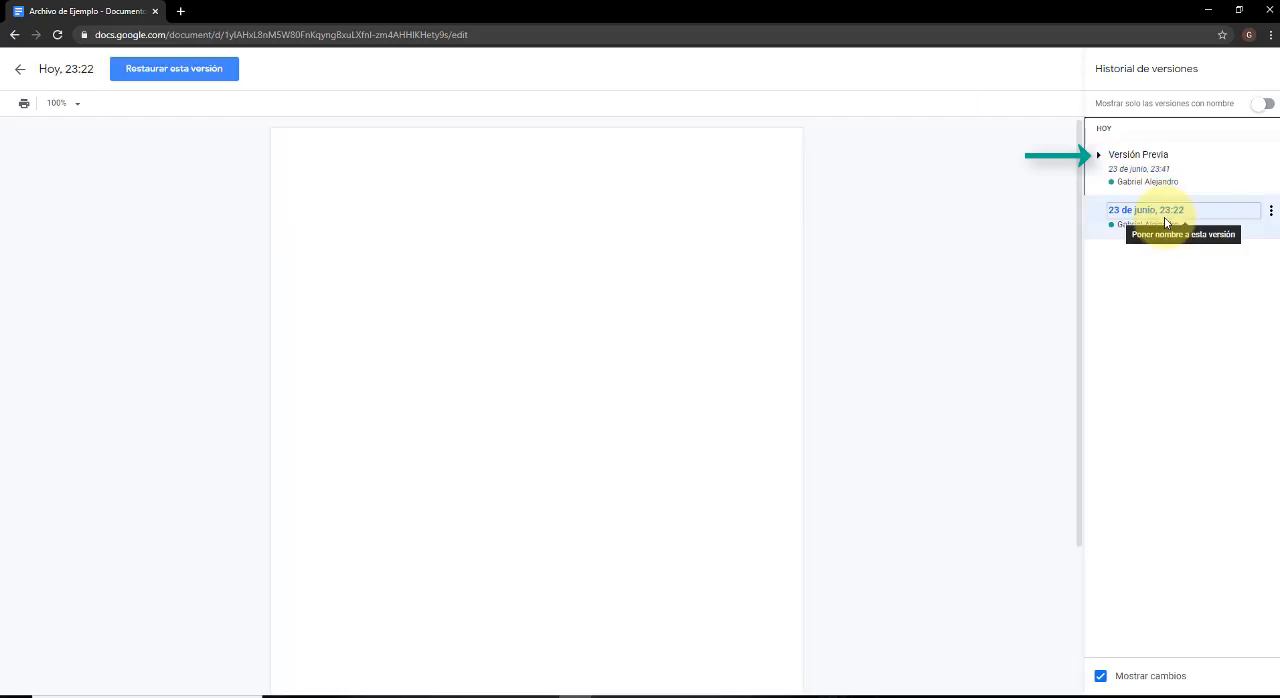
pyautogui.click(1180, 163)
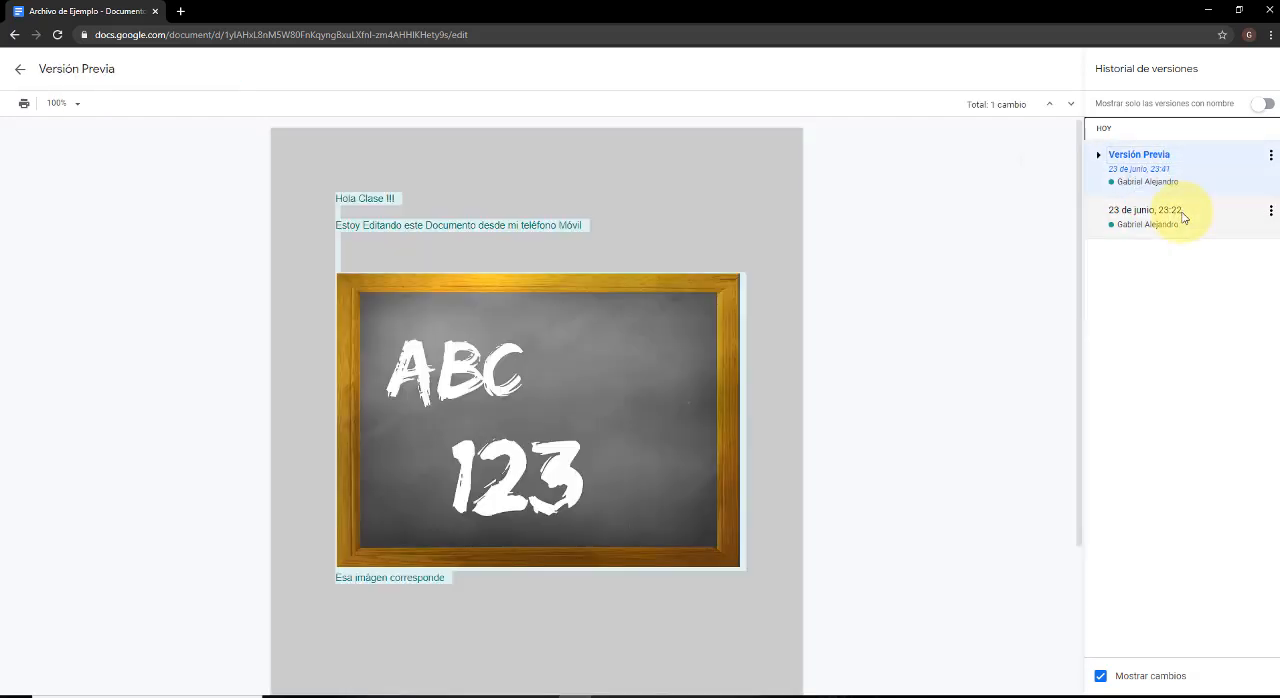
pyautogui.click(1183, 217)
pyautogui.click(1193, 172)
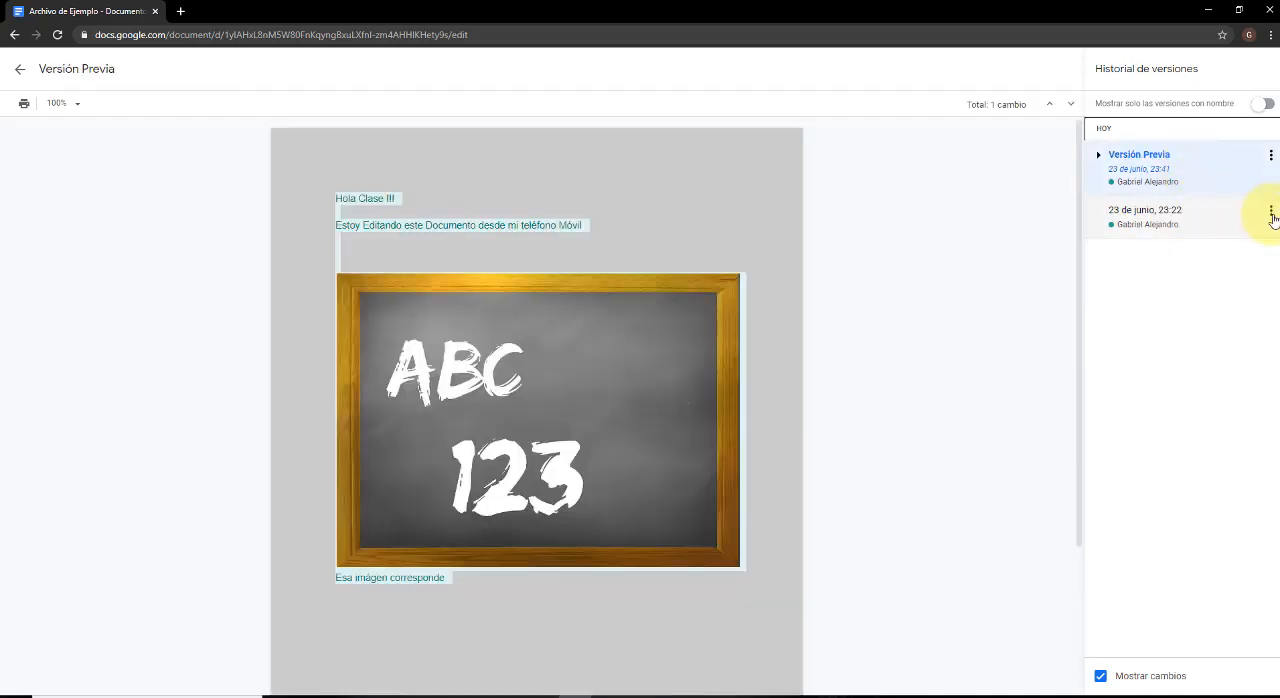
# Name the version of 23 de junio, 23:22 "Antes de Versiòn" and return to the document.
pyautogui.click(1271, 213)
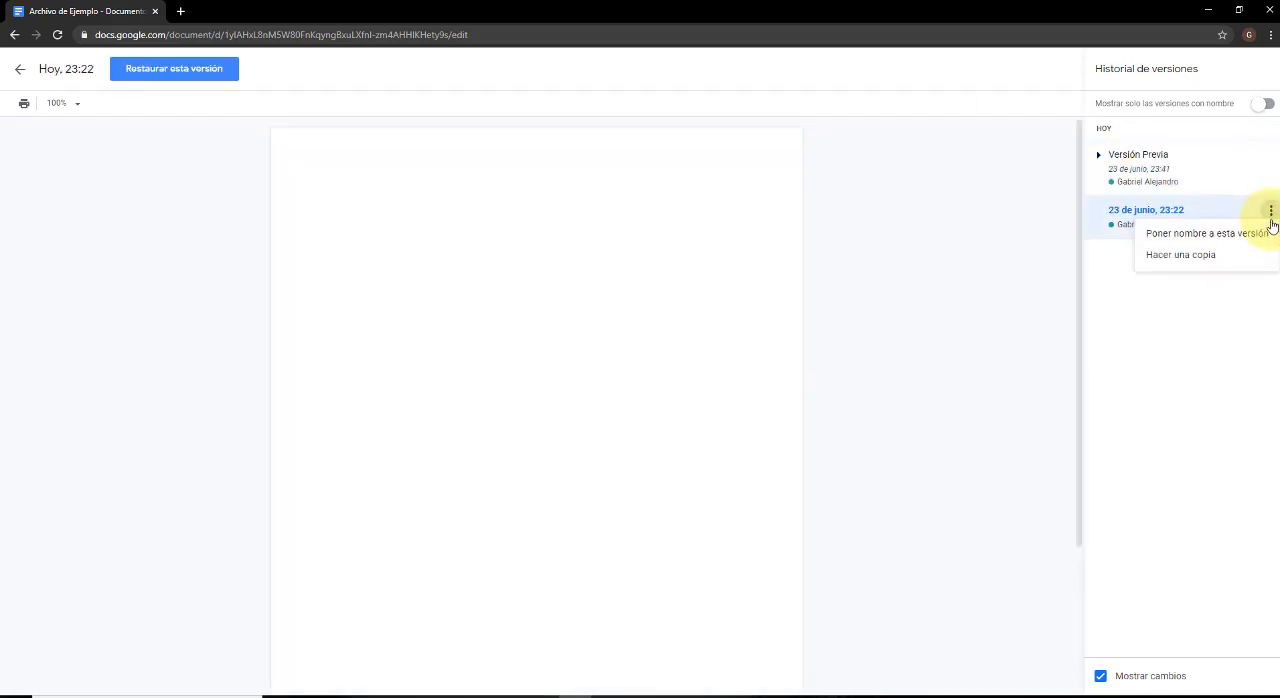
pyautogui.click(1206, 235)
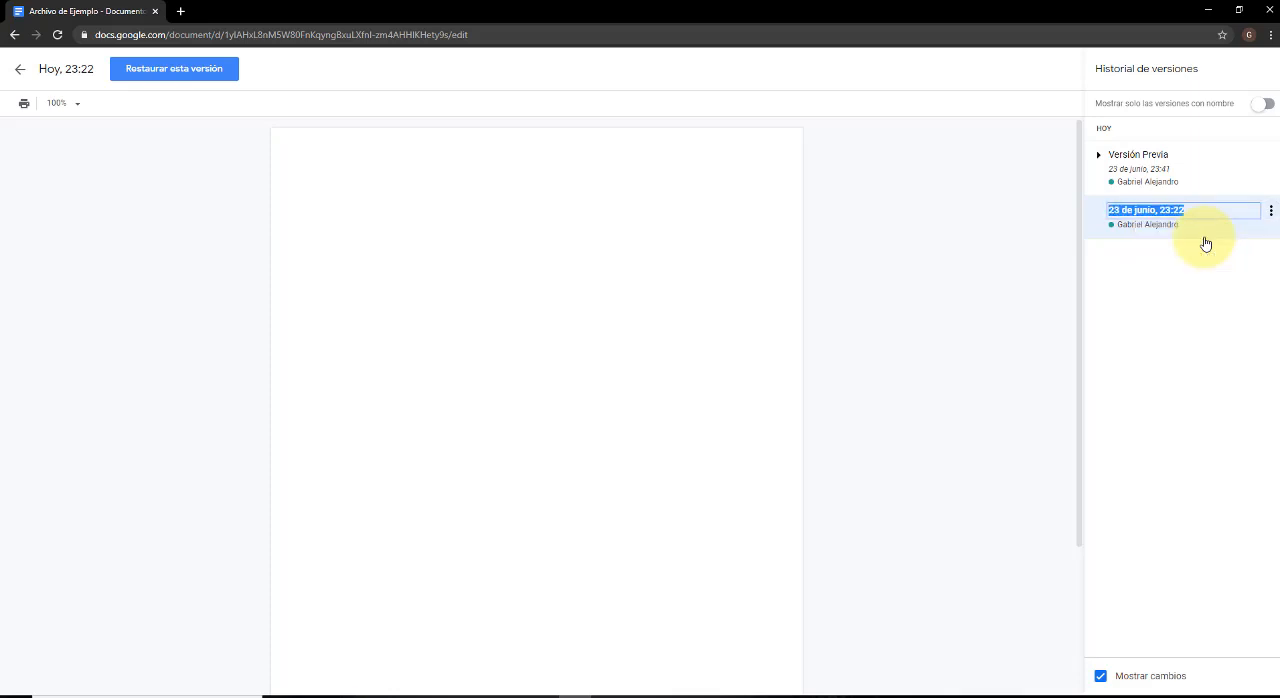
pyautogui.write('Antes')
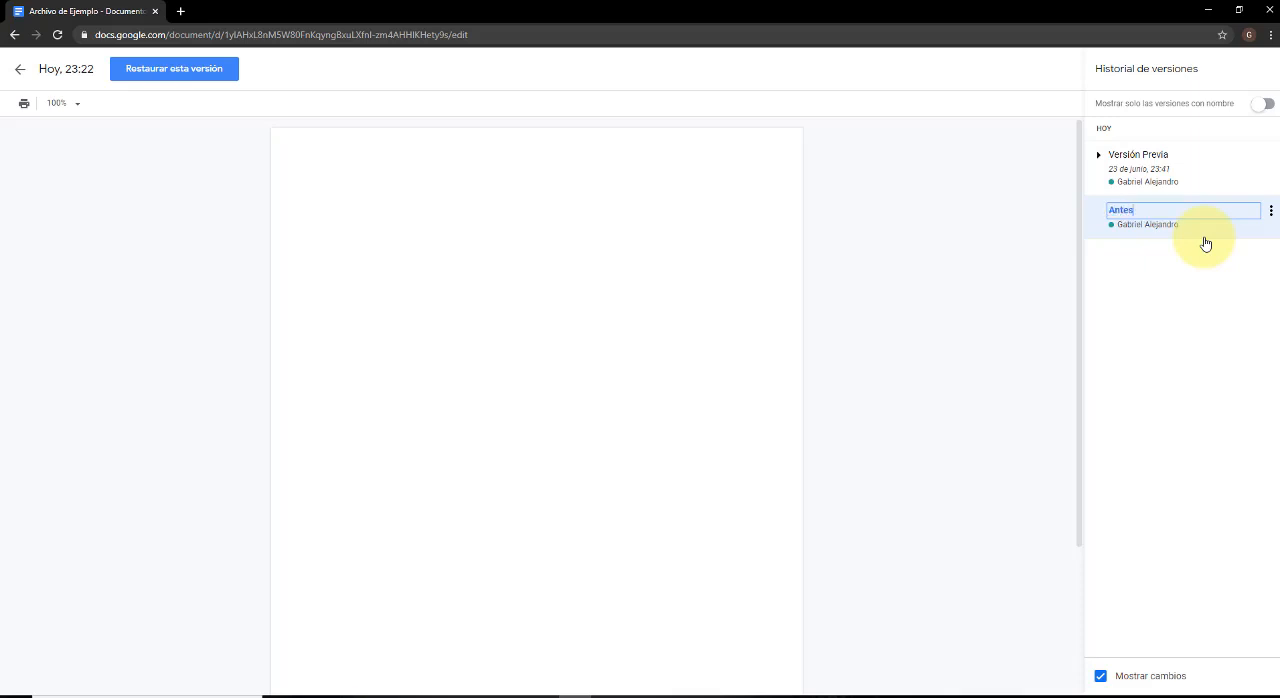
pyautogui.write(' de Versión')
pyautogui.press('Return')
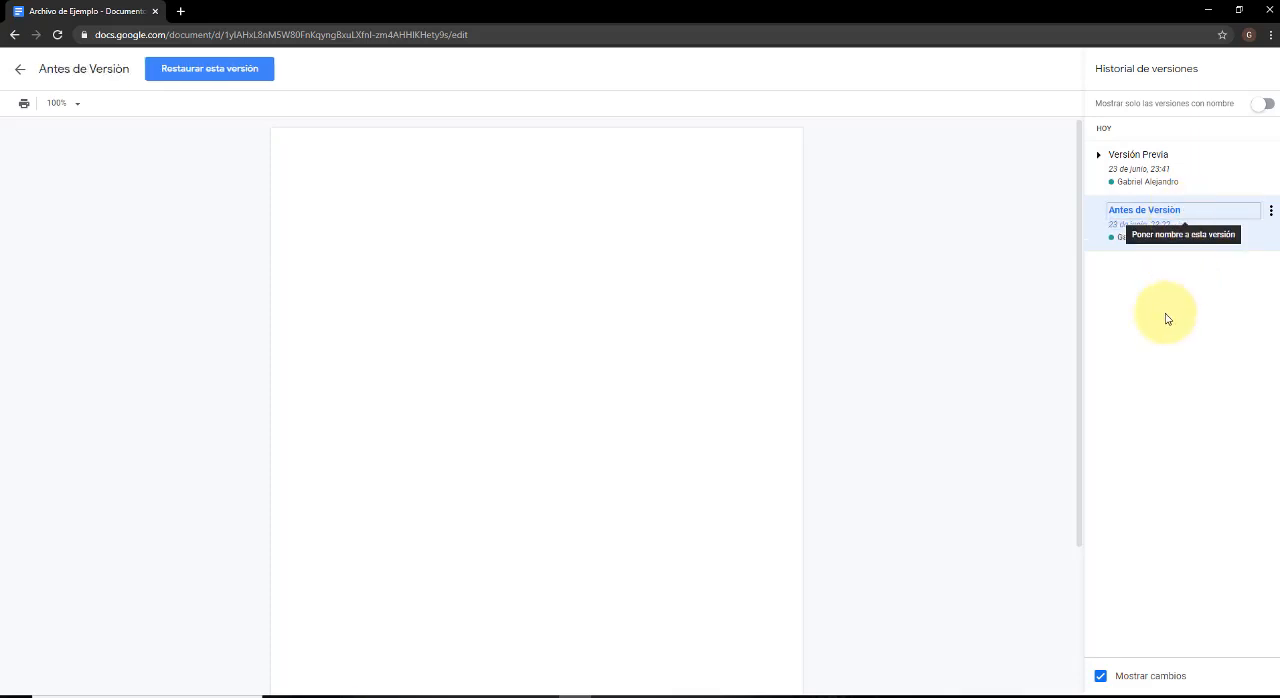
pyautogui.click(18, 72)
pyautogui.scroll(-2, 569, 218)
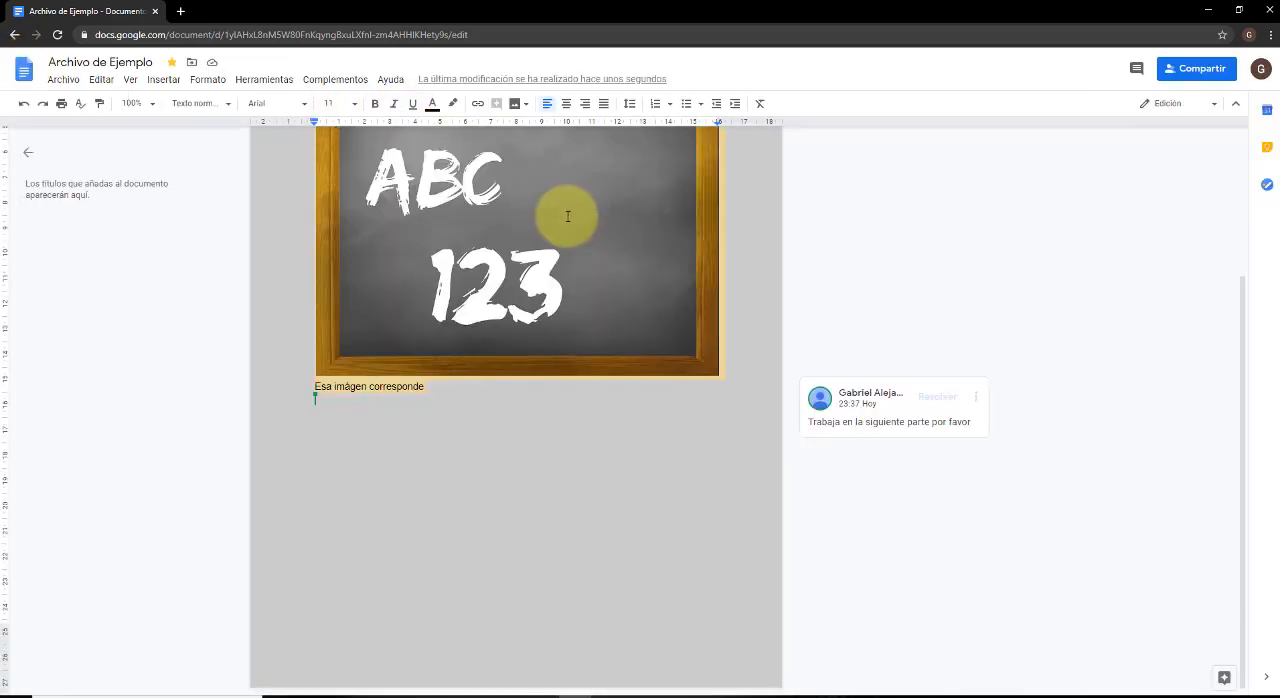
pyautogui.scroll(2, 567, 216)
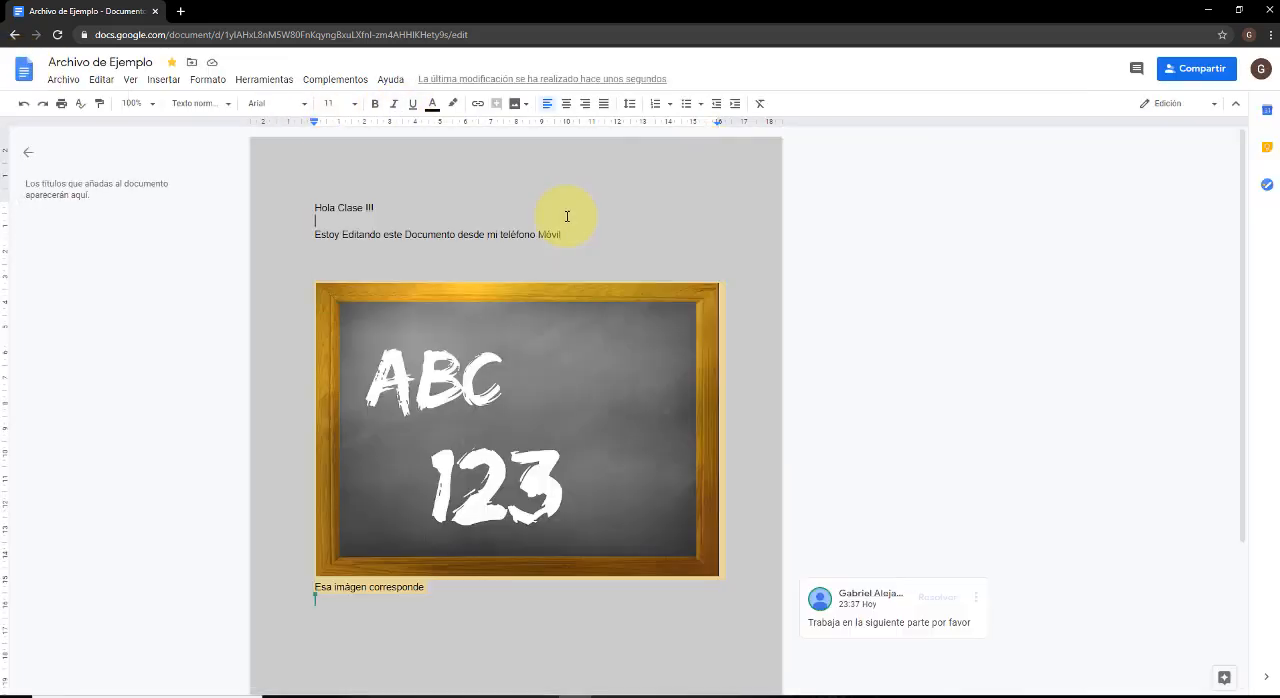
# Reopen the version history and restrict it to named versions only.
pyautogui.click(63, 80)
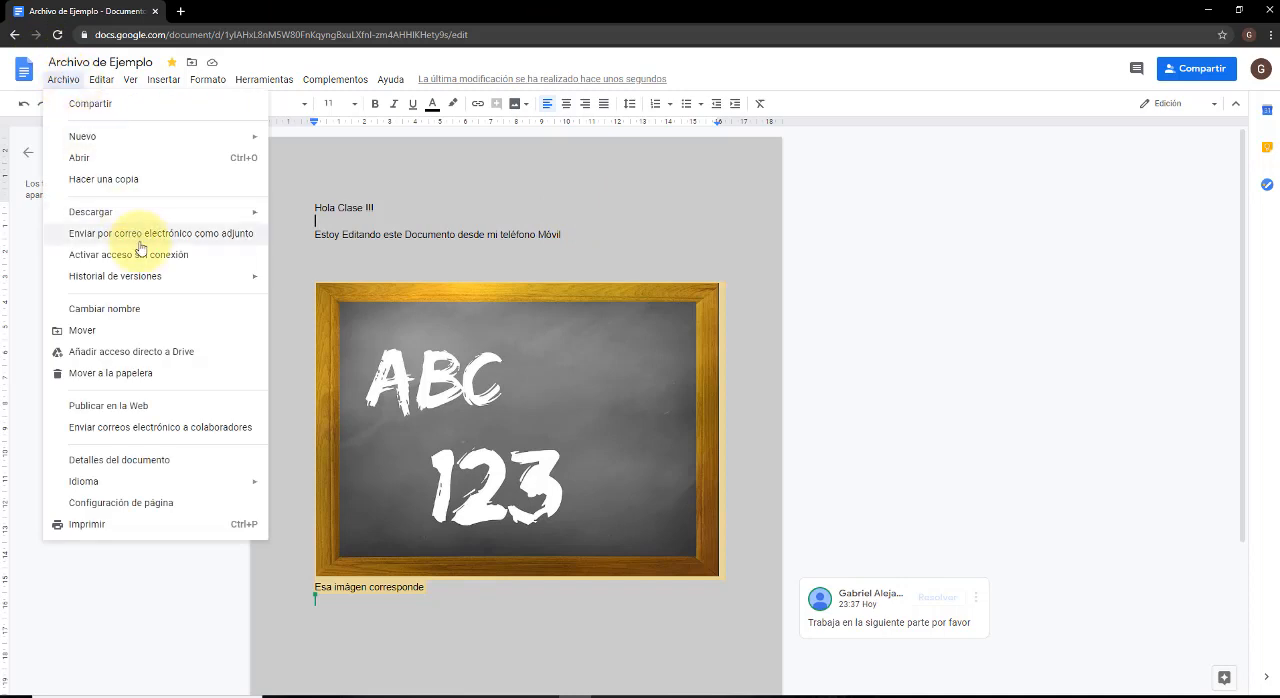
pyautogui.moveTo(141, 277)
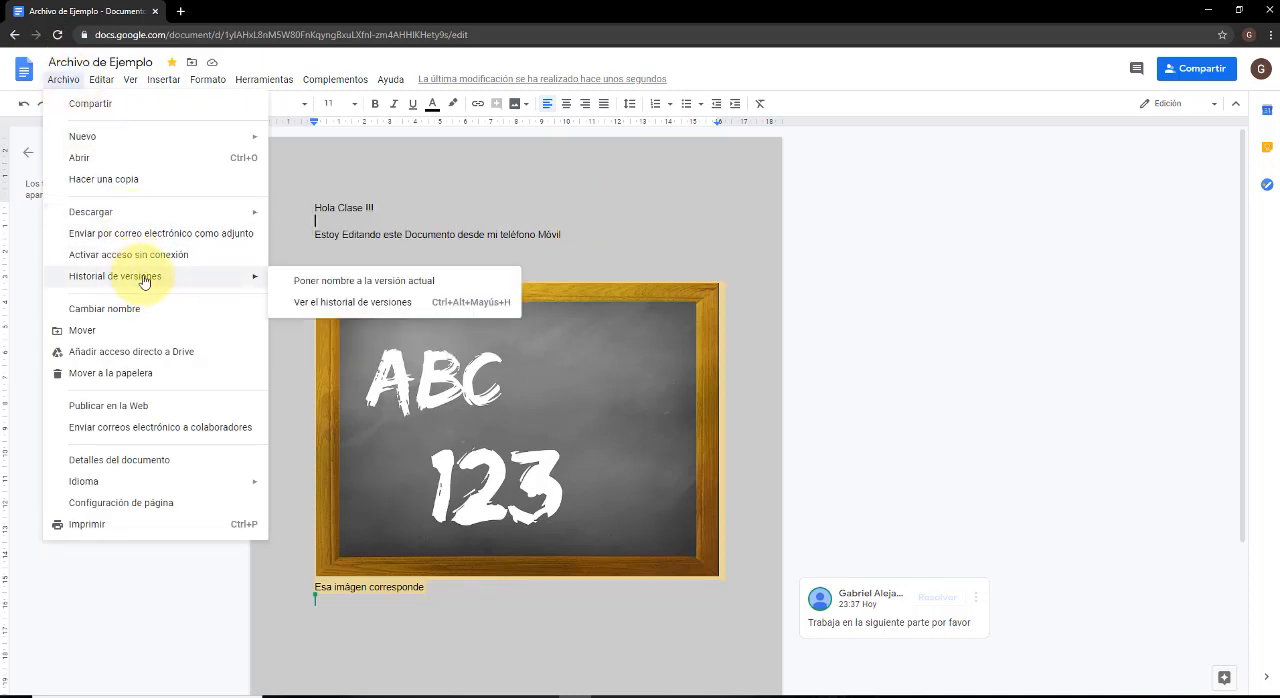
pyautogui.click(482, 302)
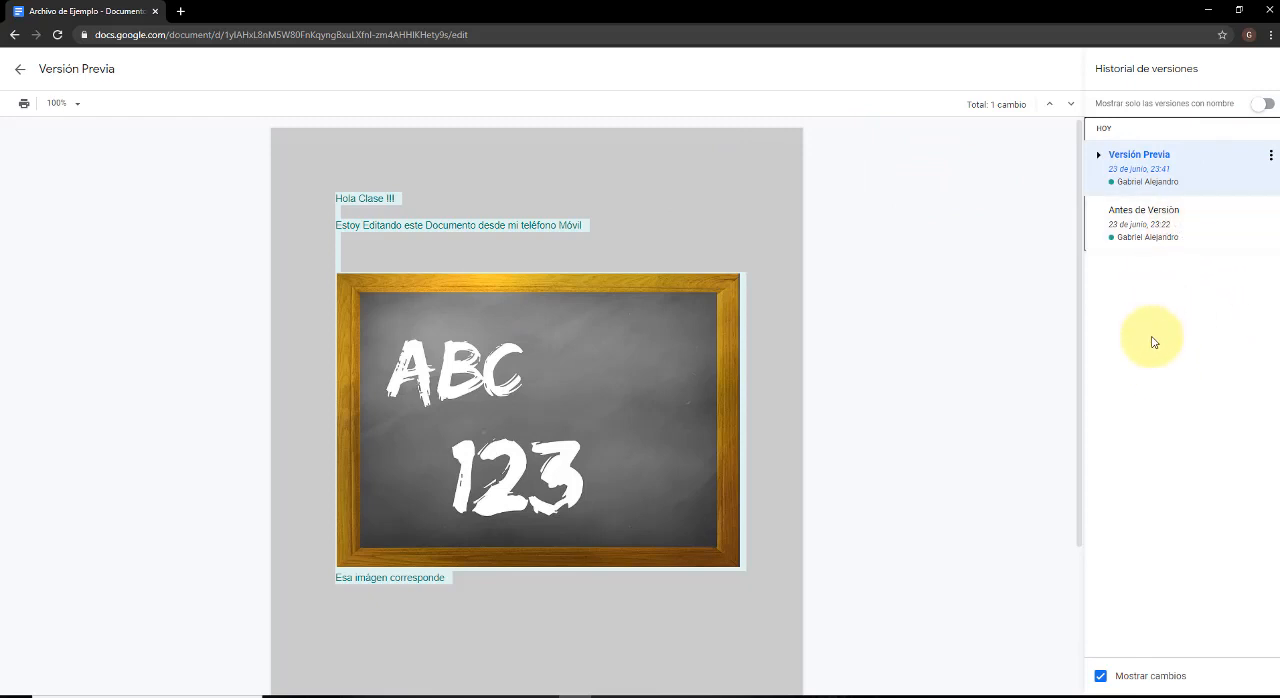
pyautogui.click(1262, 106)
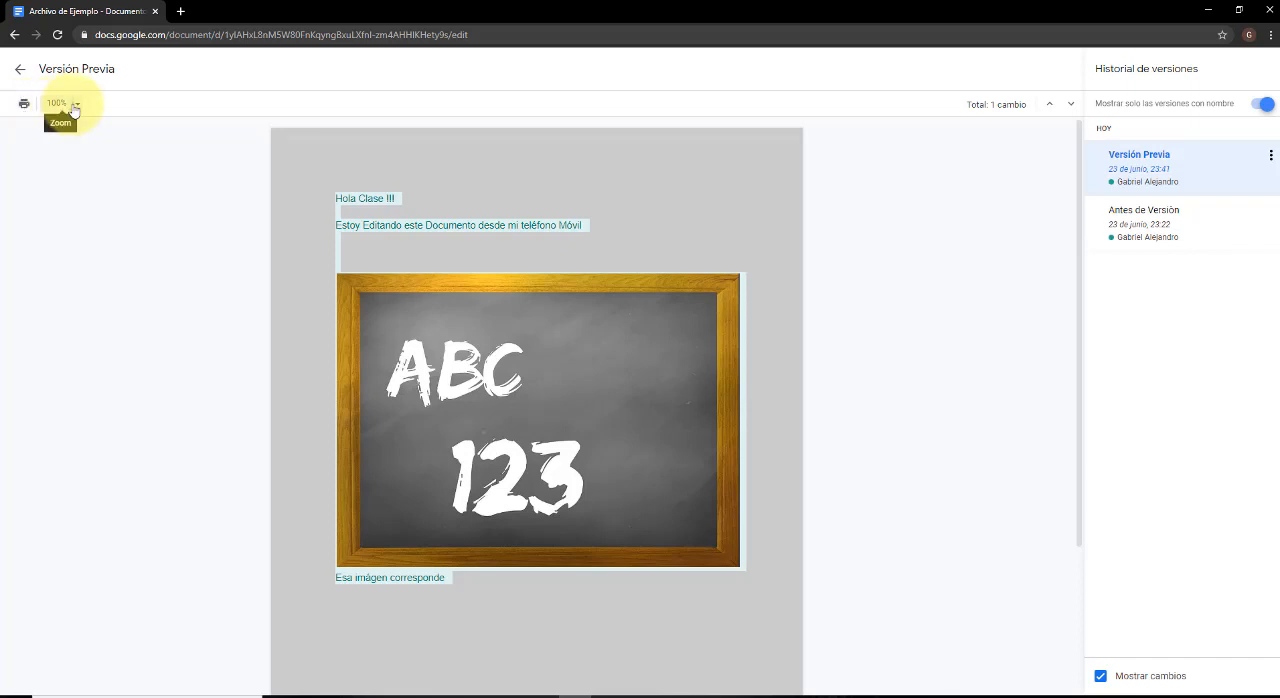
# Examine the print settings for "Versión Previa", trying Guardar en Google Drive and OneNote for Windows 10 as destinations and expanding the extra settings, without printing.
pyautogui.click(24, 105)
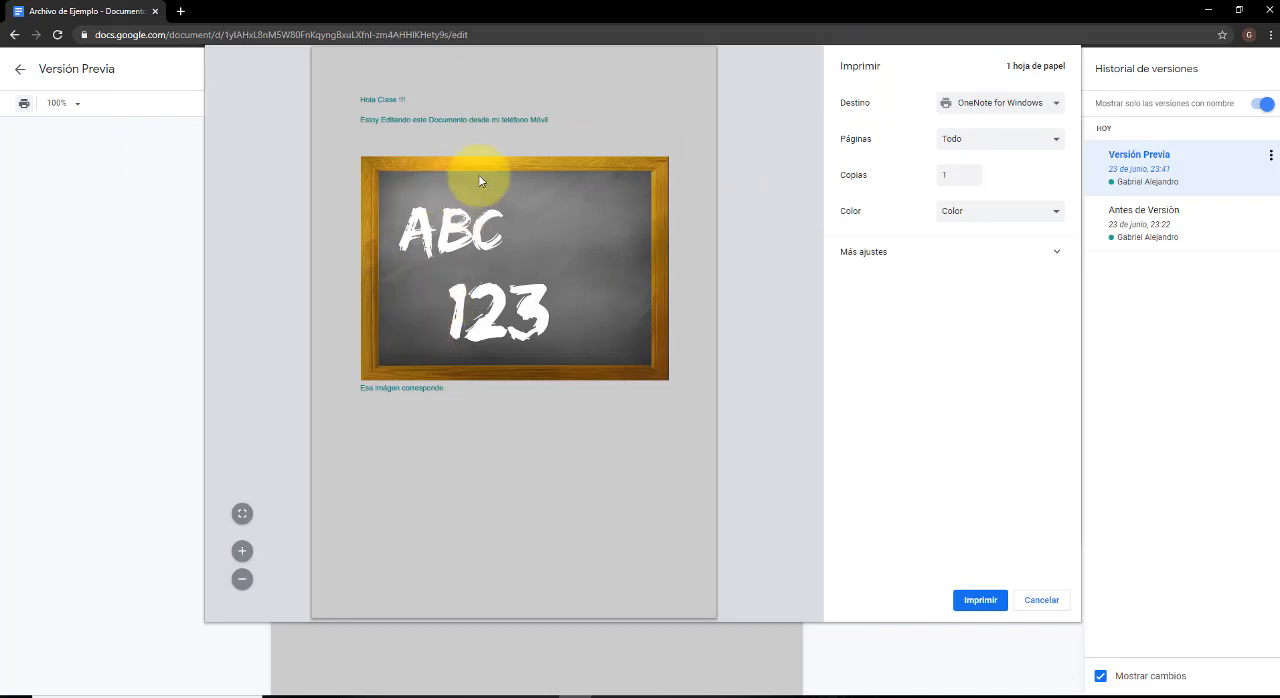
pyautogui.click(985, 104)
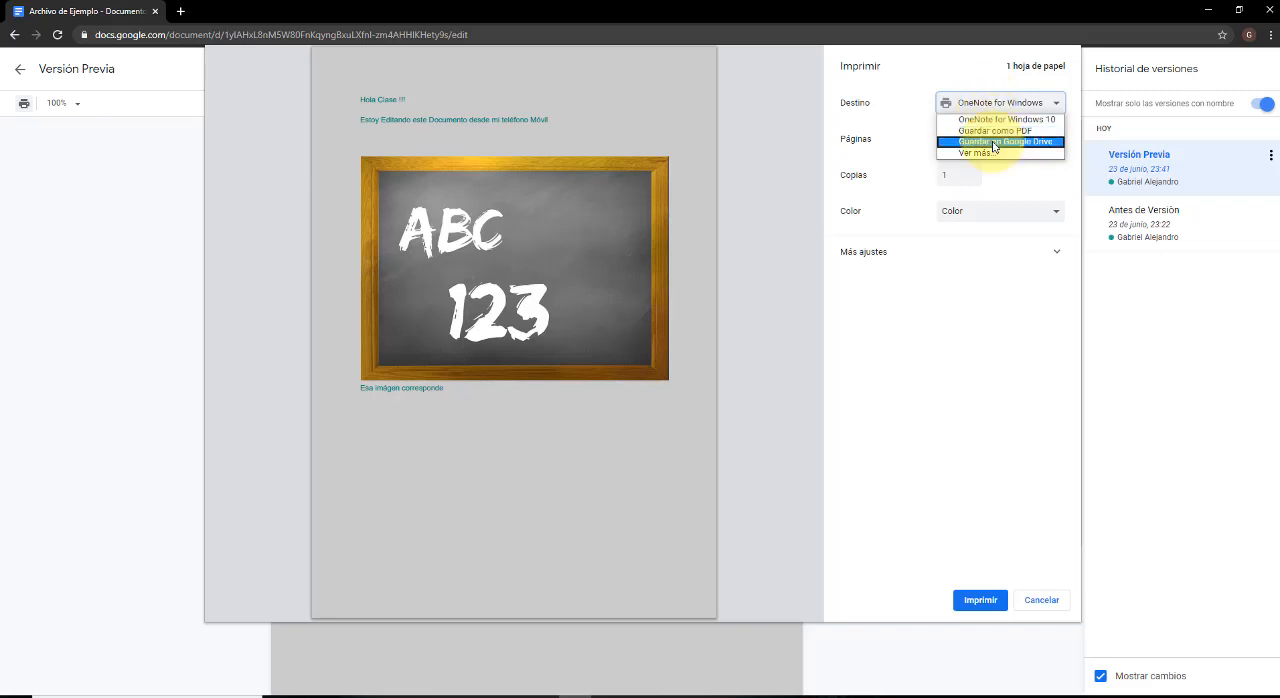
pyautogui.click(993, 142)
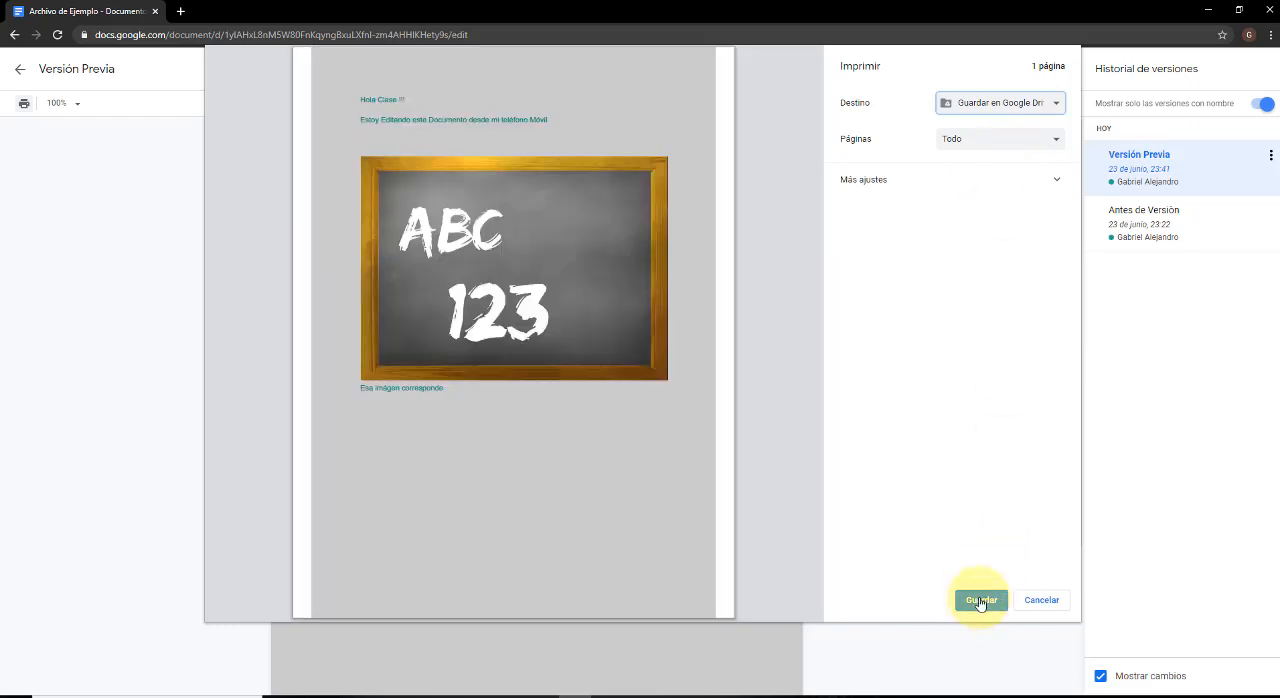
pyautogui.click(1015, 103)
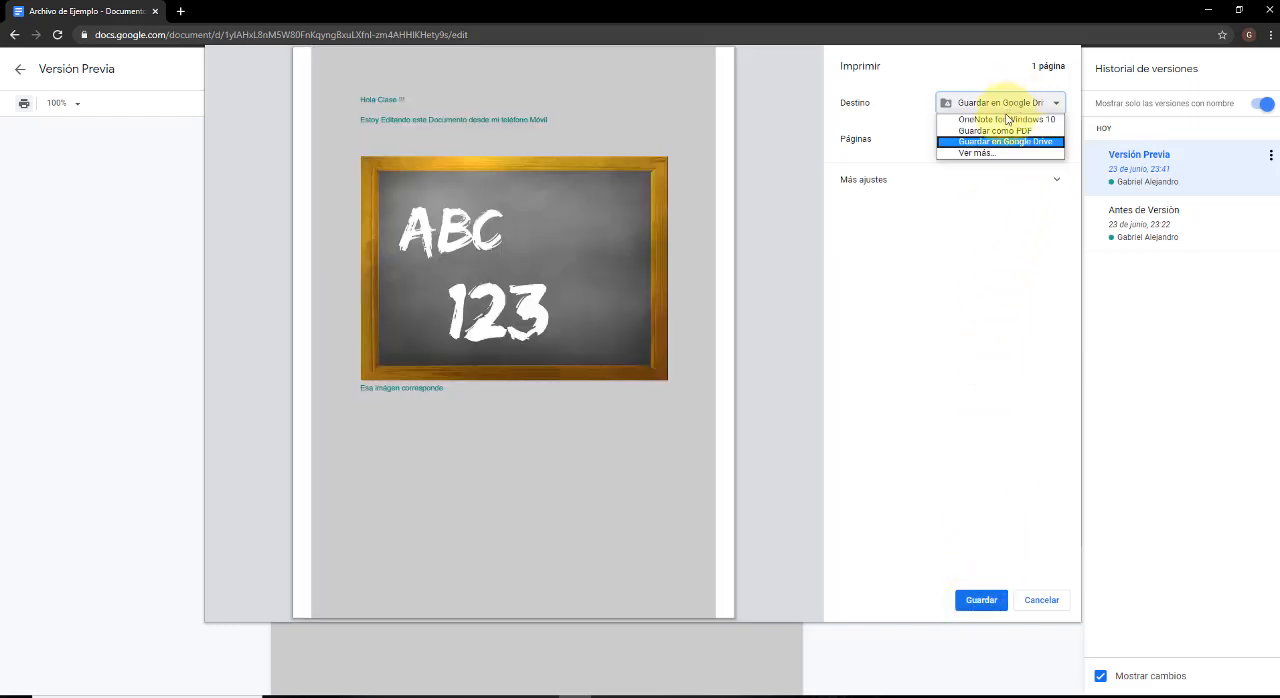
pyautogui.click(998, 120)
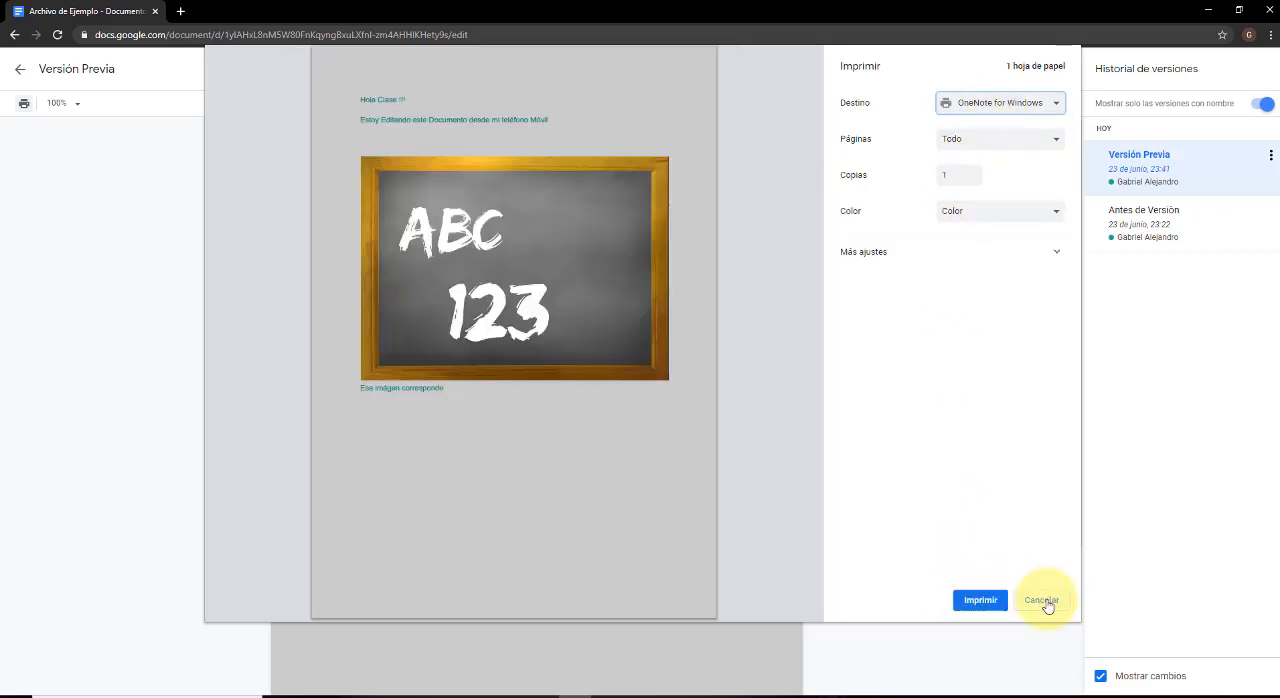
pyautogui.click(1054, 253)
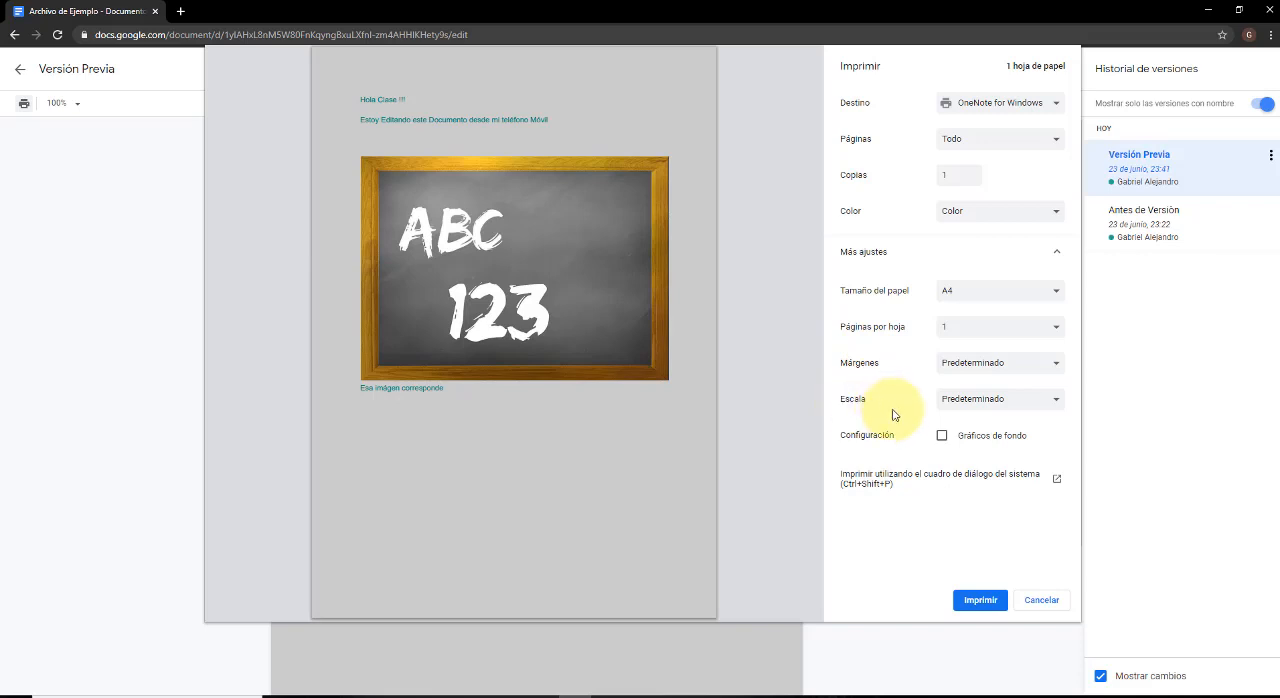
pyautogui.click(1041, 600)
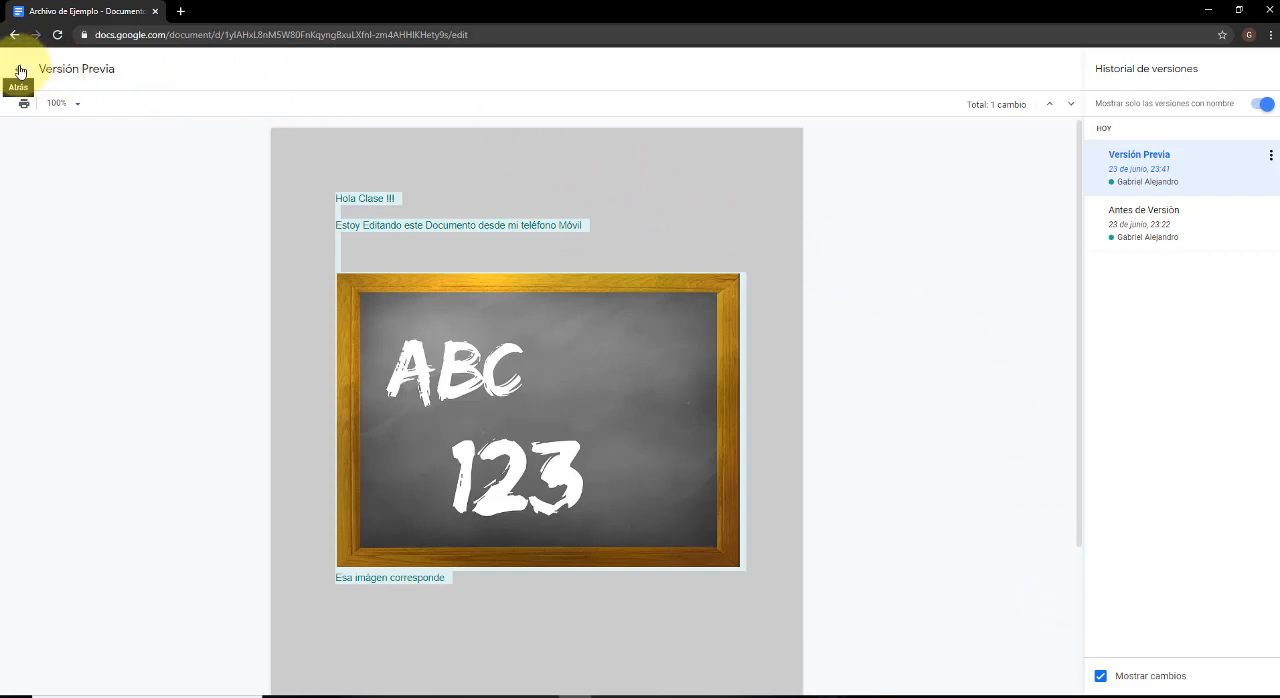
# Check the options available for the "Versión Previa" entry and return from the version history to the document.
pyautogui.click(1270, 158)
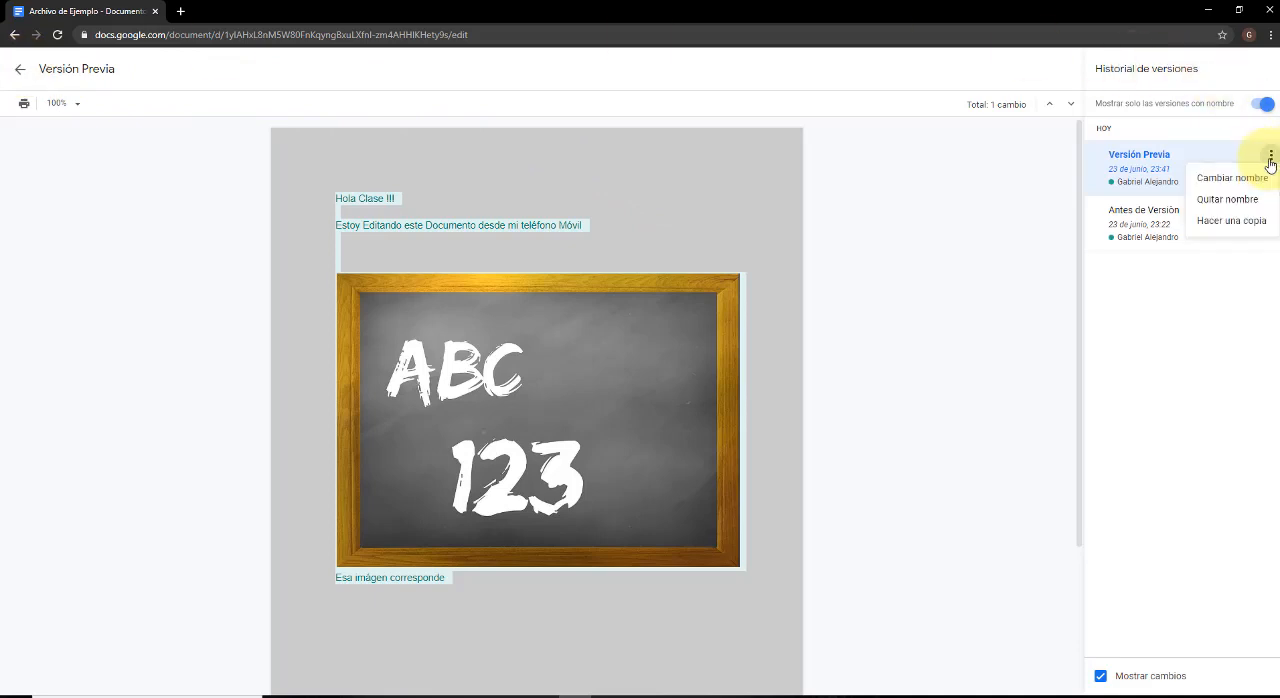
pyautogui.click(1196, 316)
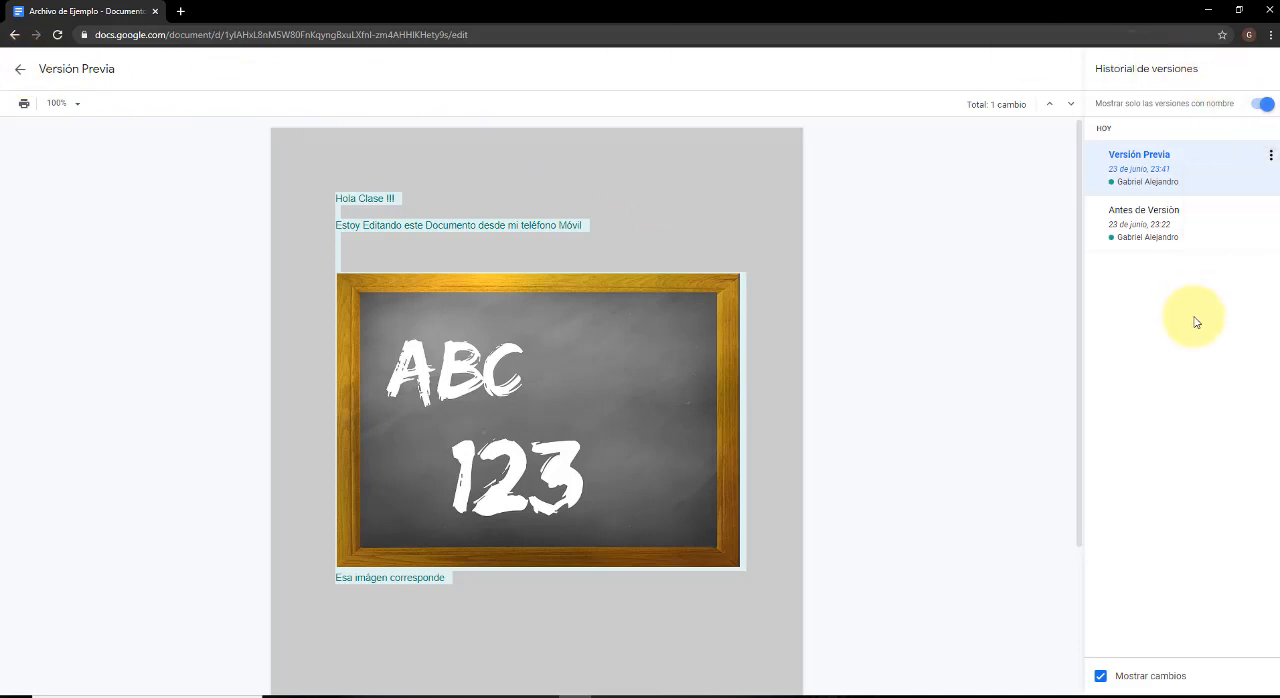
pyautogui.click(22, 71)
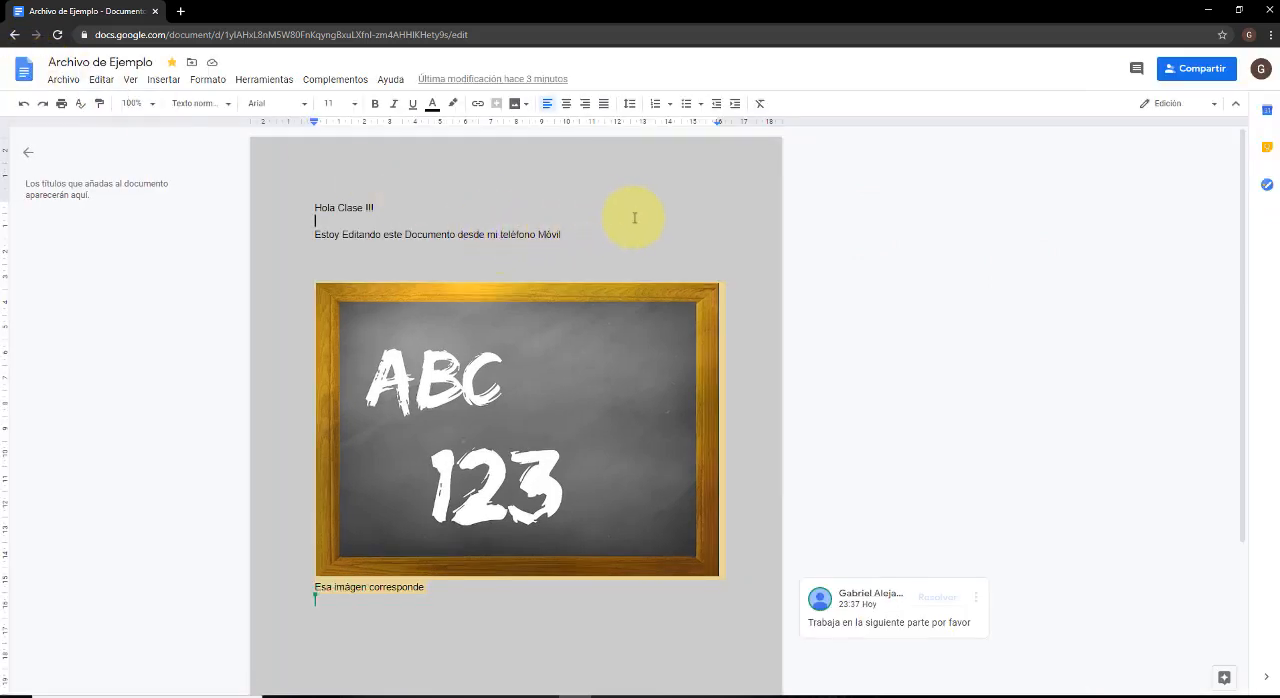
pyautogui.scroll(-2, 634, 217)
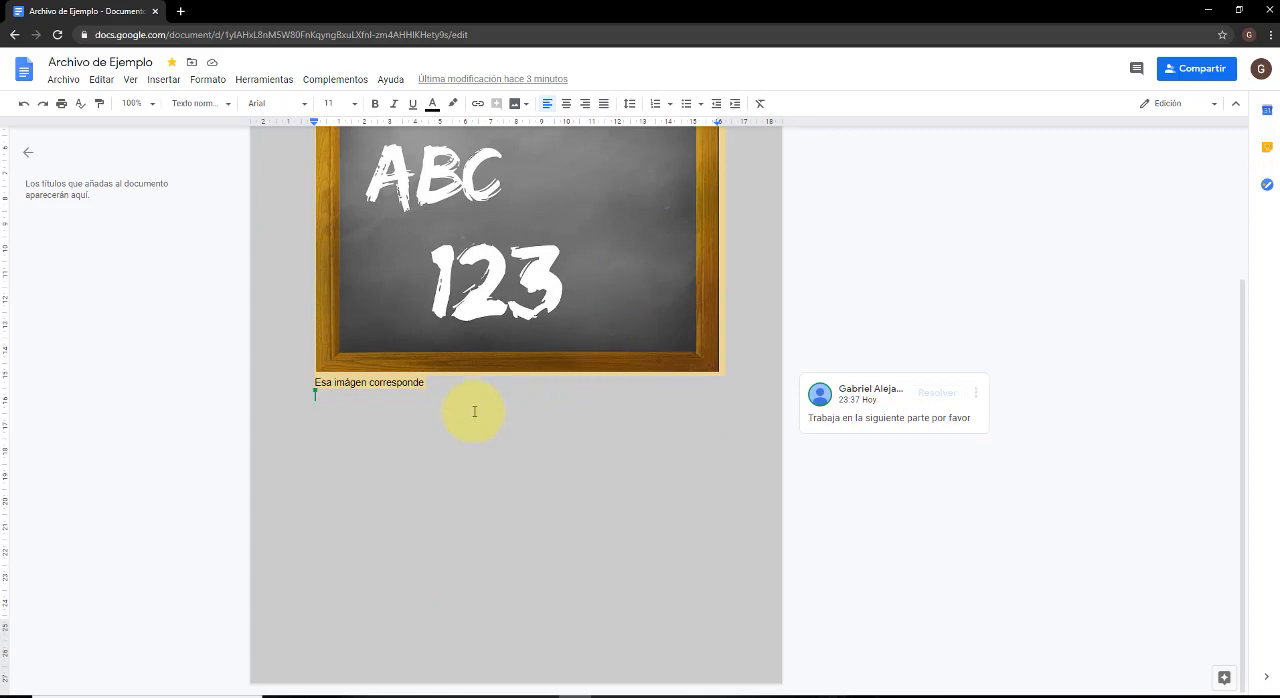
pyautogui.scroll(1, 474, 411)
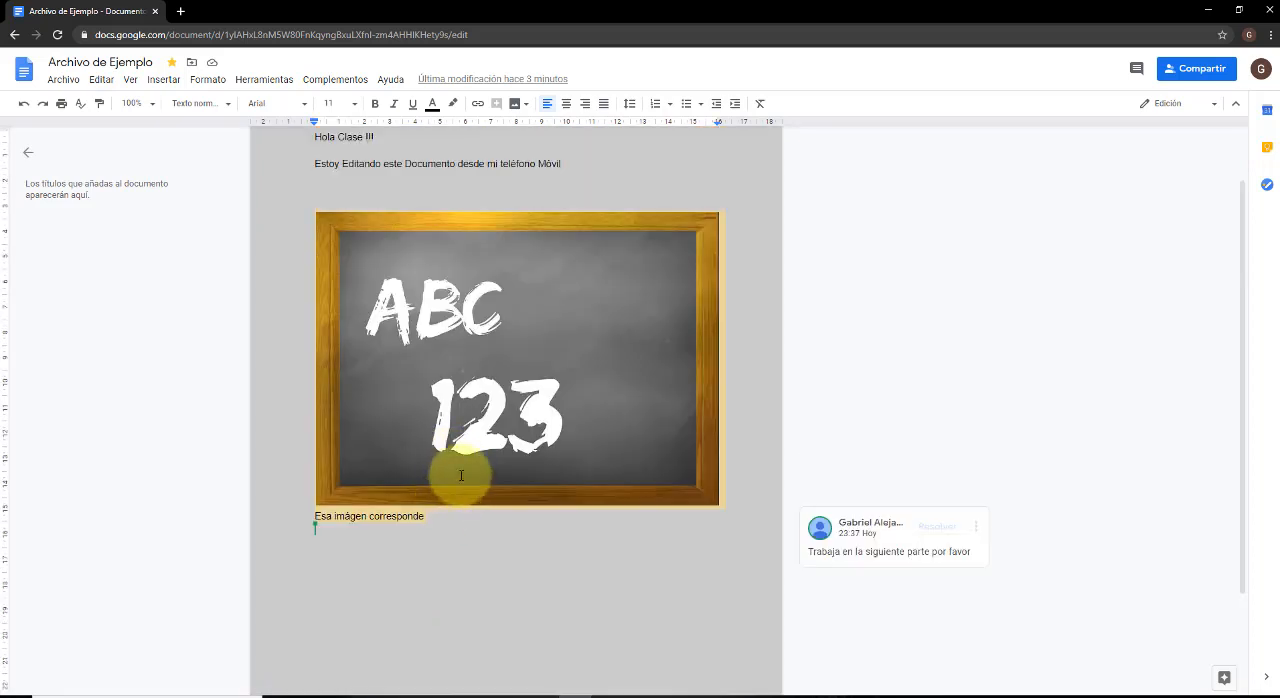
pyautogui.scroll(1, 440, 430)
pyautogui.scroll(-1, 400, 570)
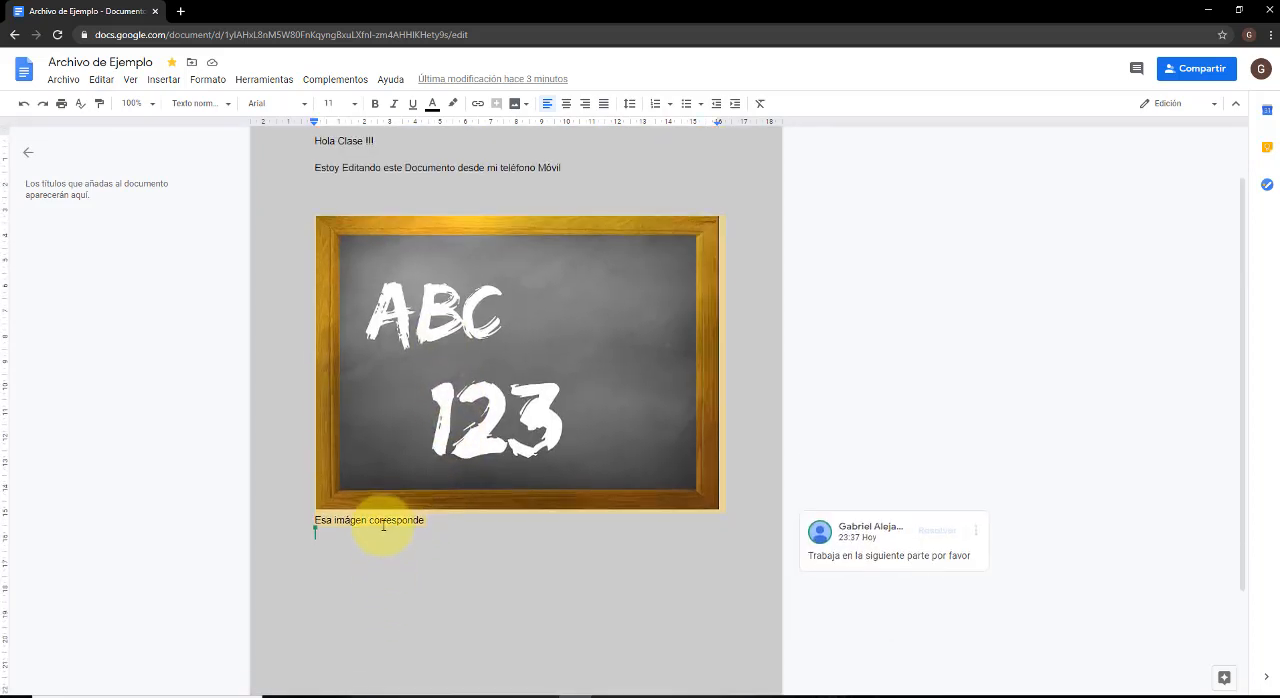
pyautogui.click(383, 526)
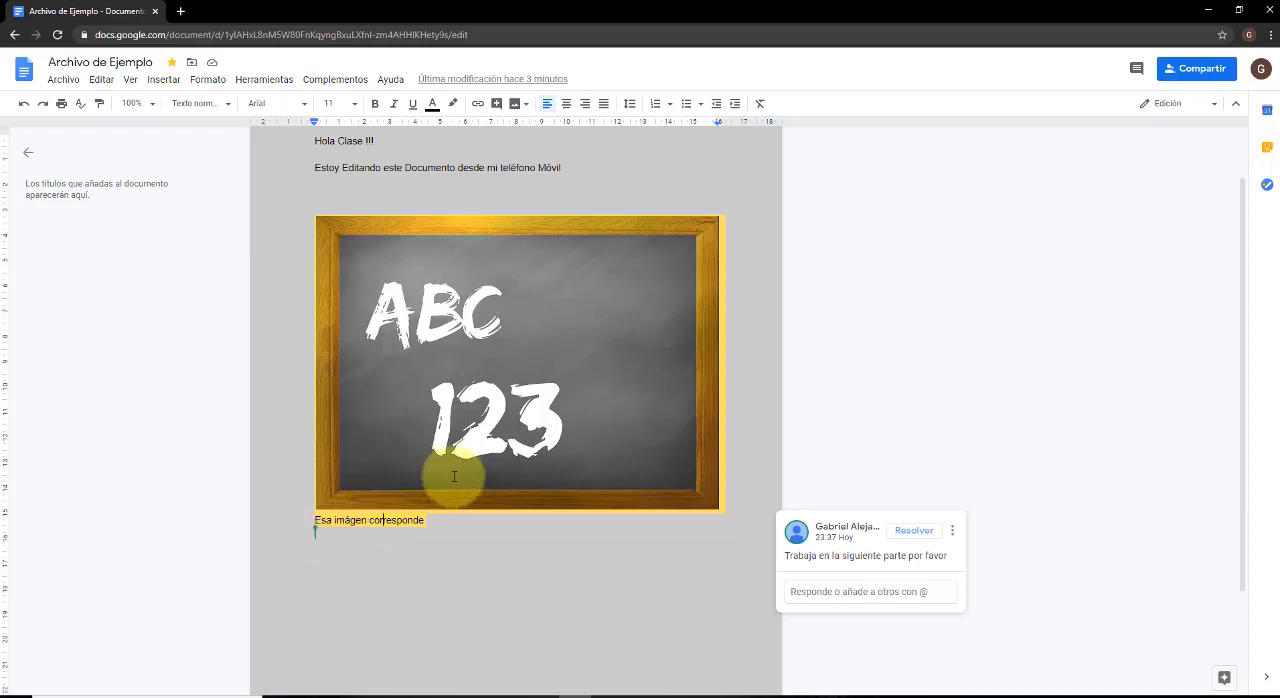
pyautogui.scroll(1, 465, 492)
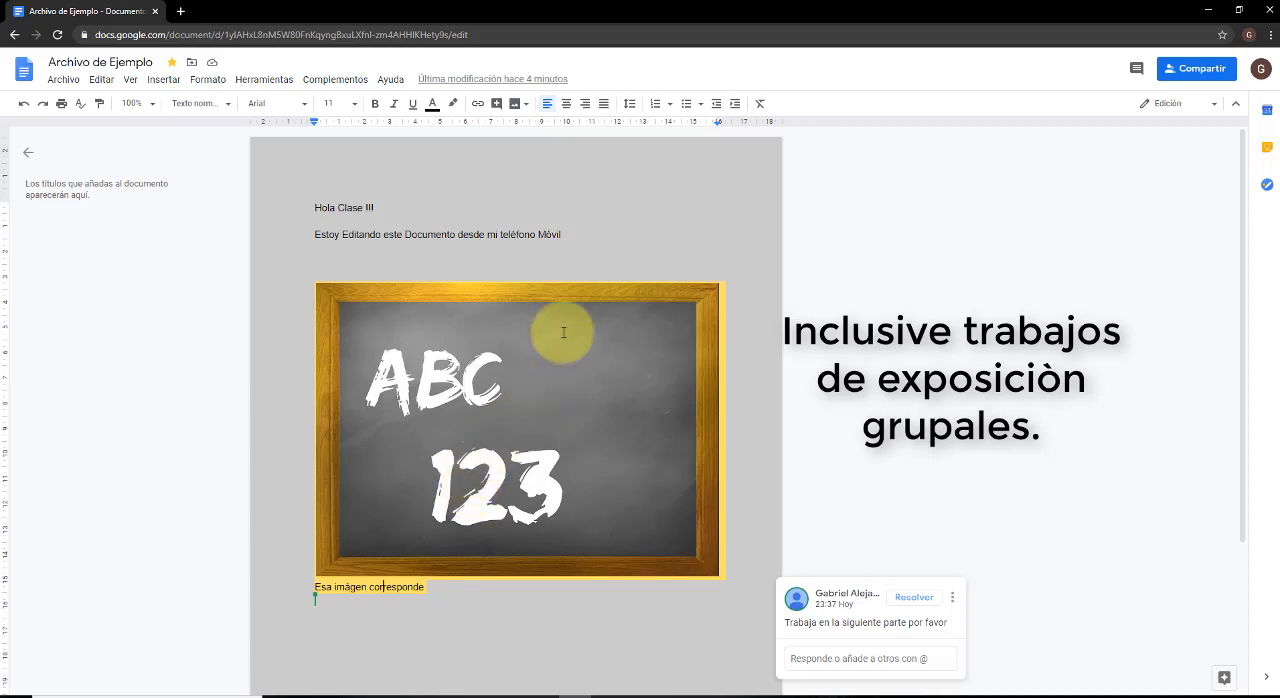
# Undo the last page colour change and redo it.
pyautogui.click(63, 80)
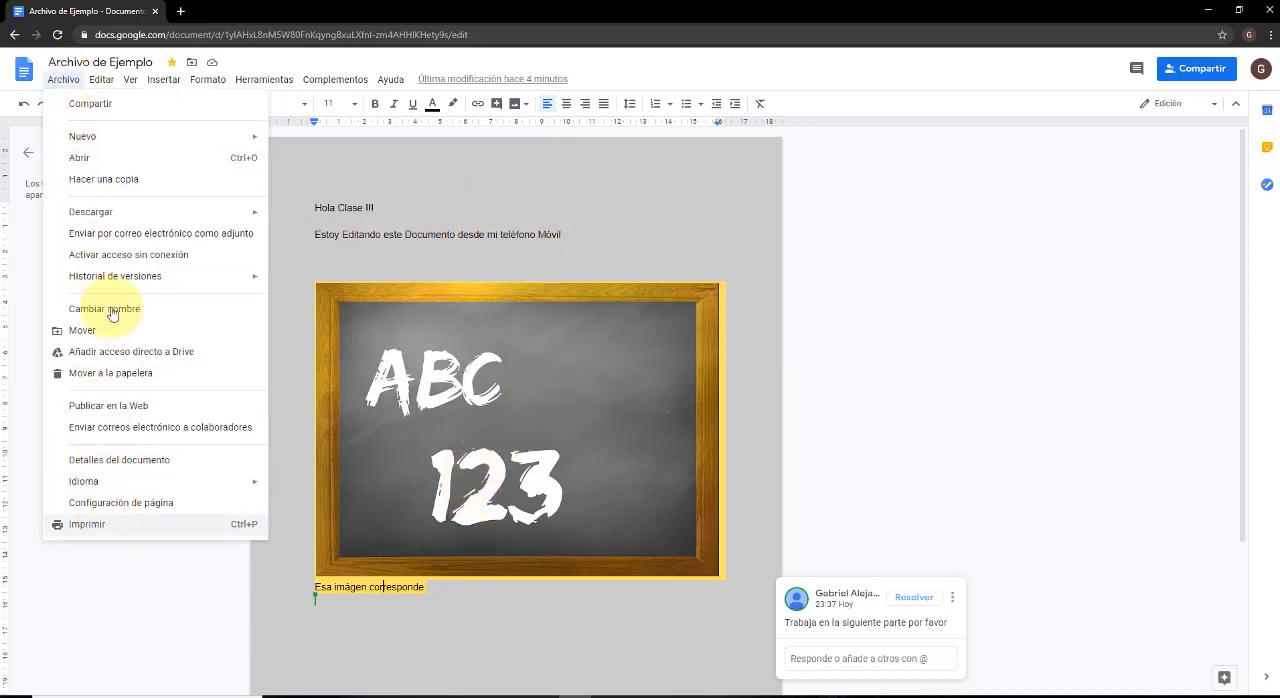
pyautogui.moveTo(102, 80)
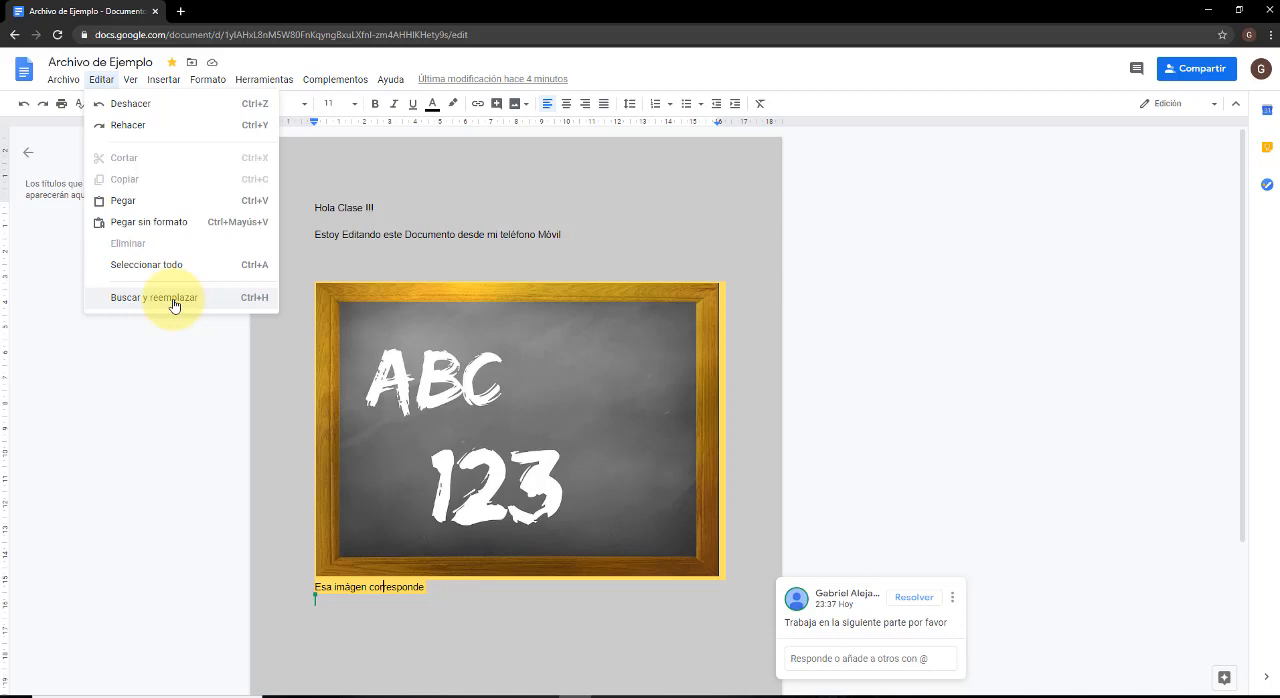
pyautogui.moveTo(134, 80)
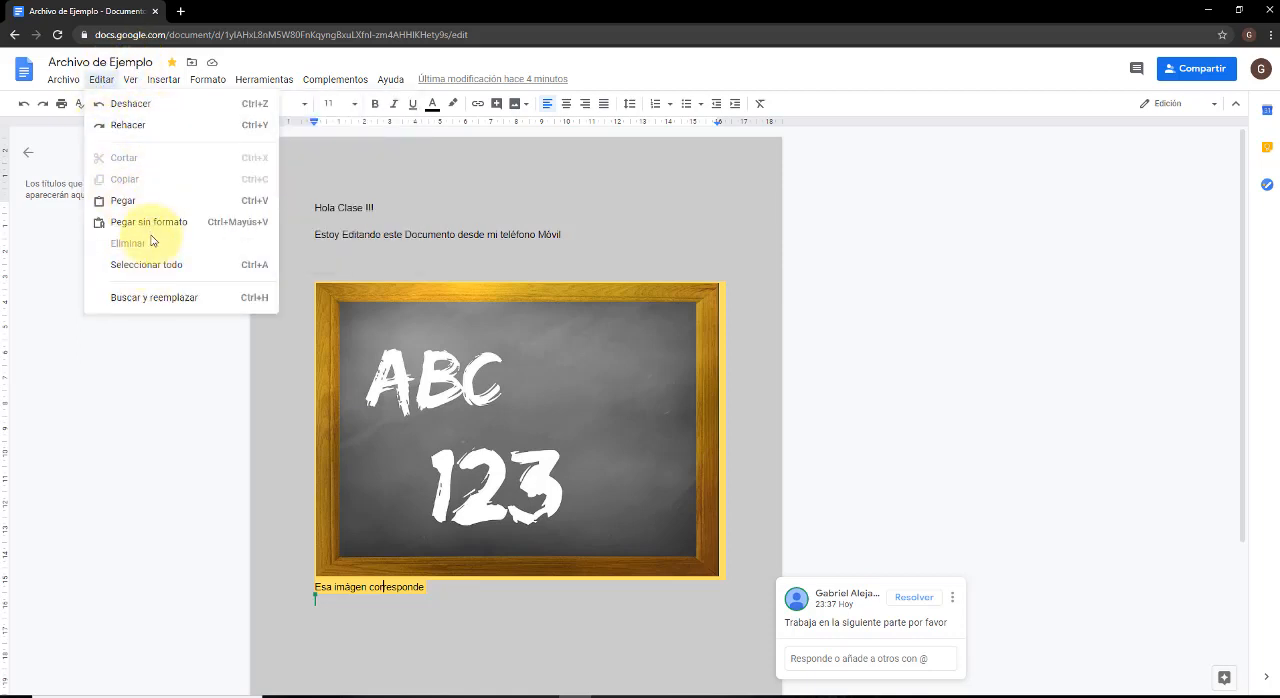
pyautogui.click(194, 105)
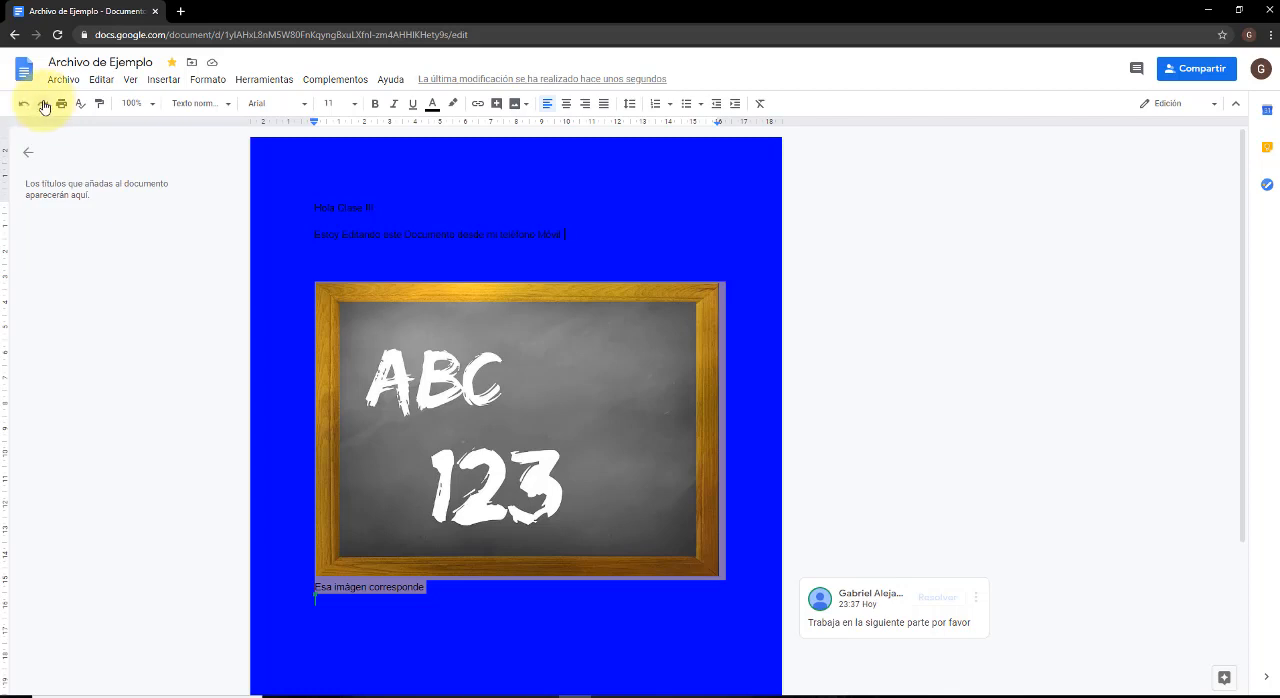
pyautogui.click(97, 80)
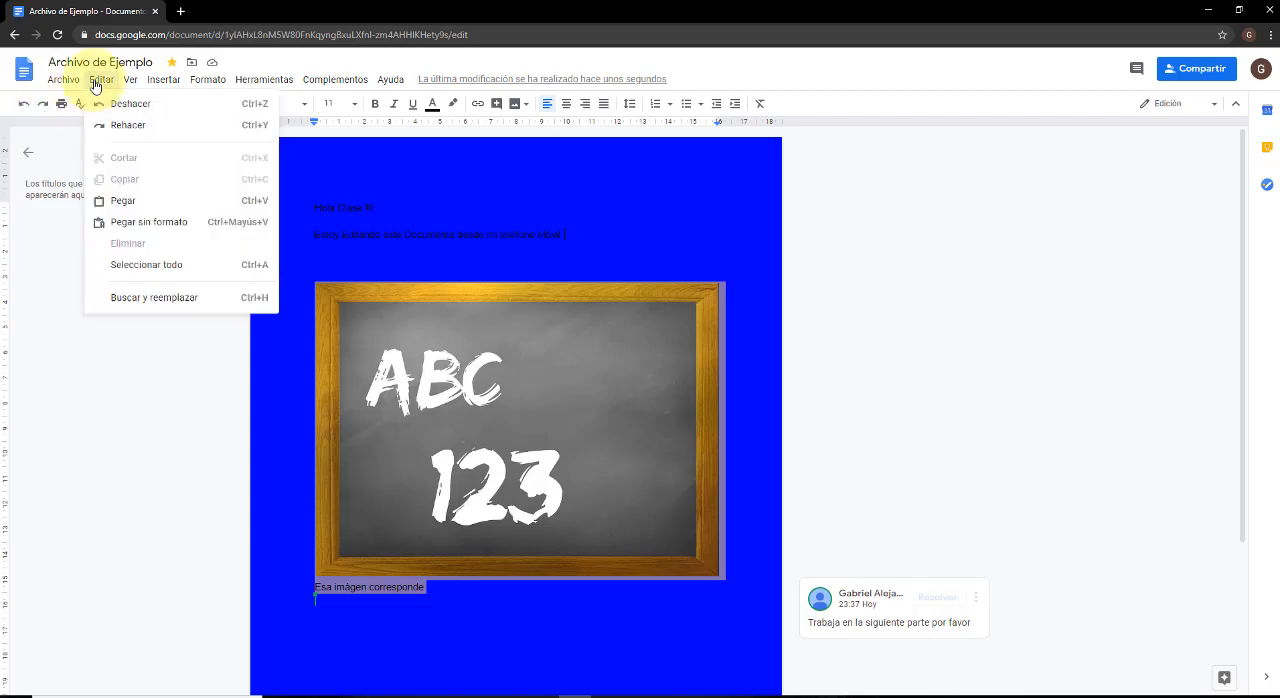
pyautogui.click(120, 126)
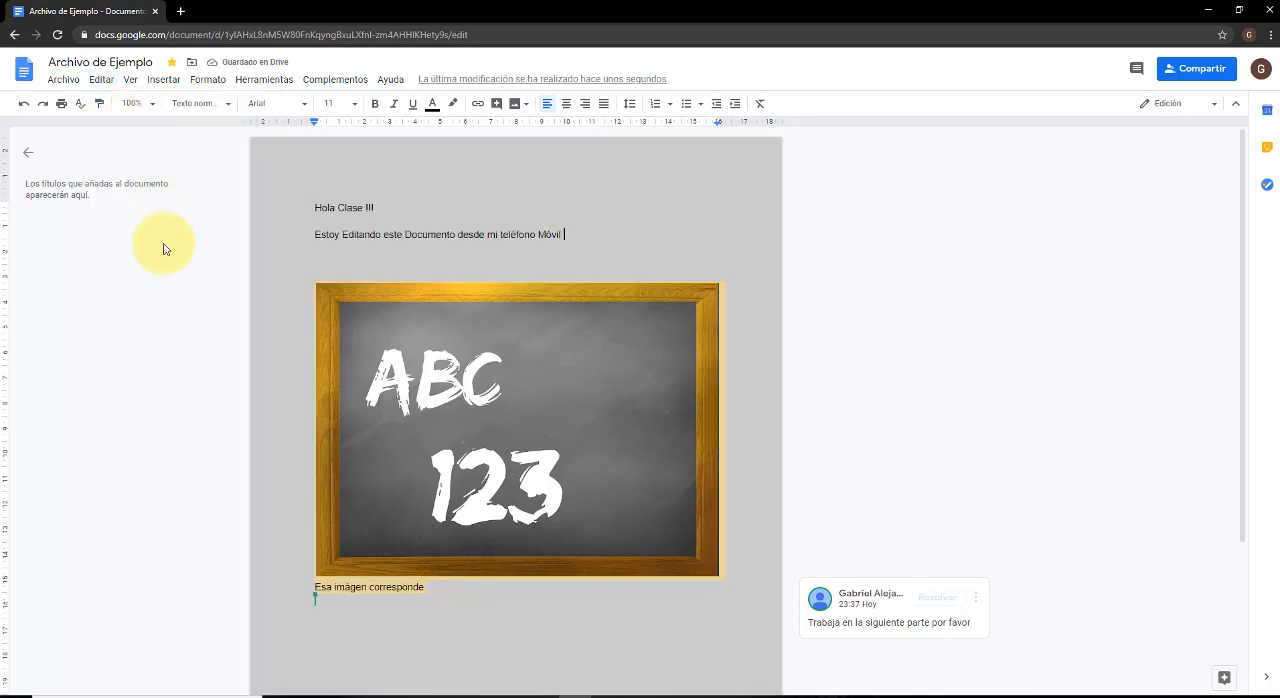
# Cut the text "Hola Clase !!!" from the first line and paste it back in the same place.
pyautogui.click(100, 80)
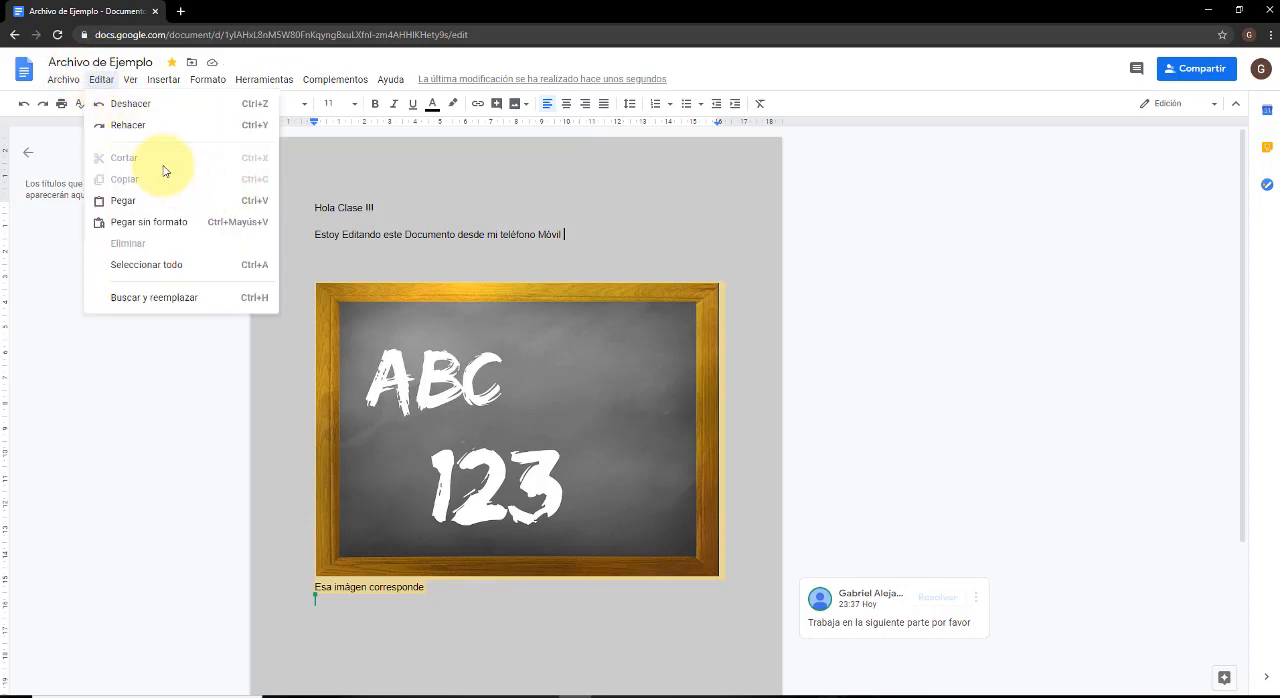
pyautogui.click(486, 226)
pyautogui.moveTo(379, 207); pyautogui.dragTo(314, 207)
pyautogui.hotkey('ctrl', 'c')
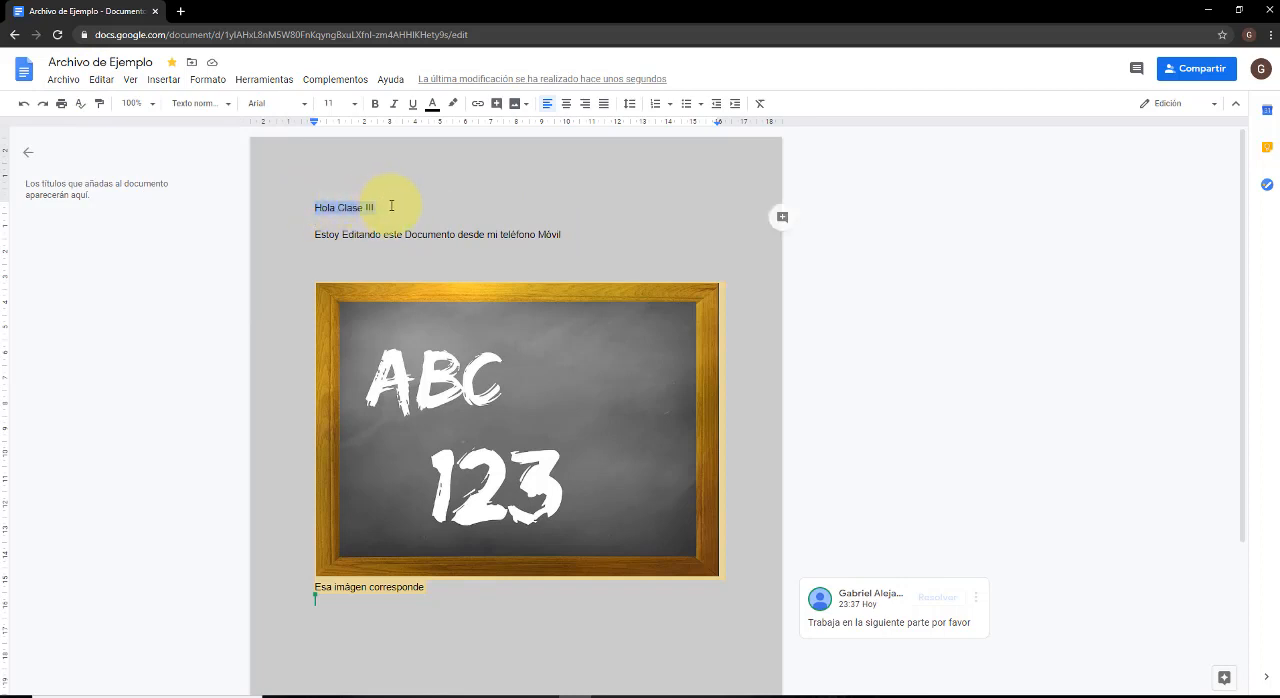
pyautogui.click(64, 82)
pyautogui.moveTo(96, 85)
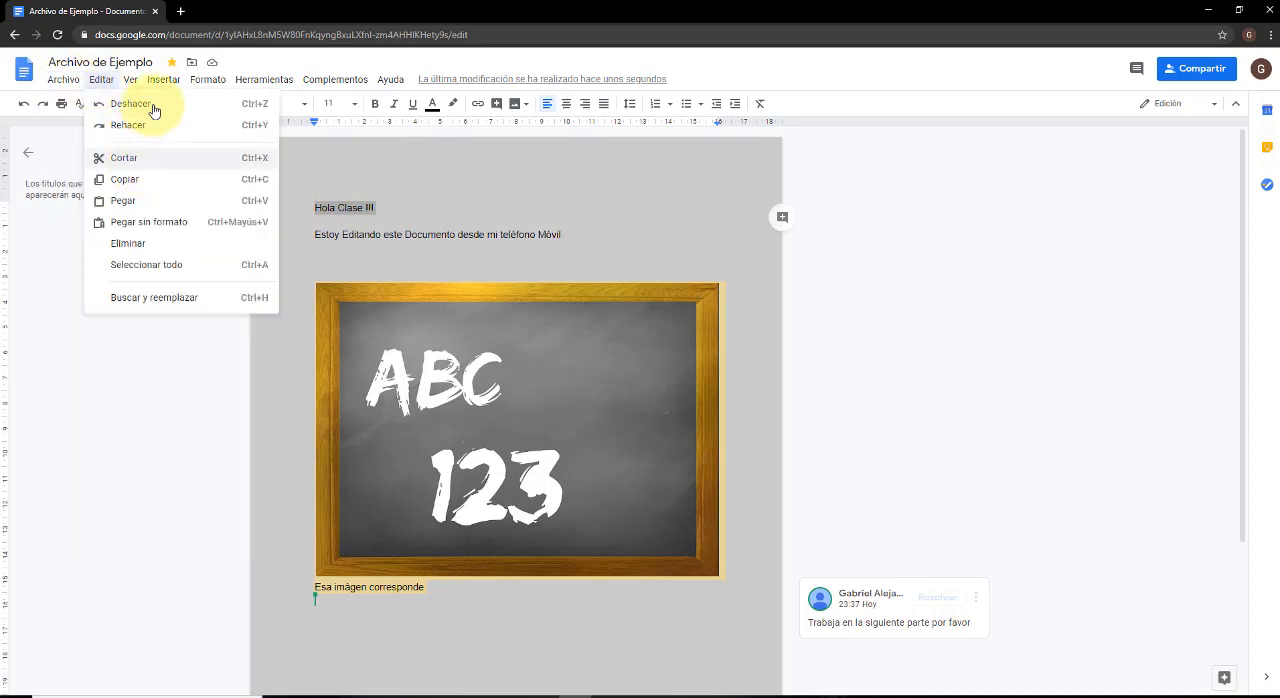
pyautogui.click(155, 163)
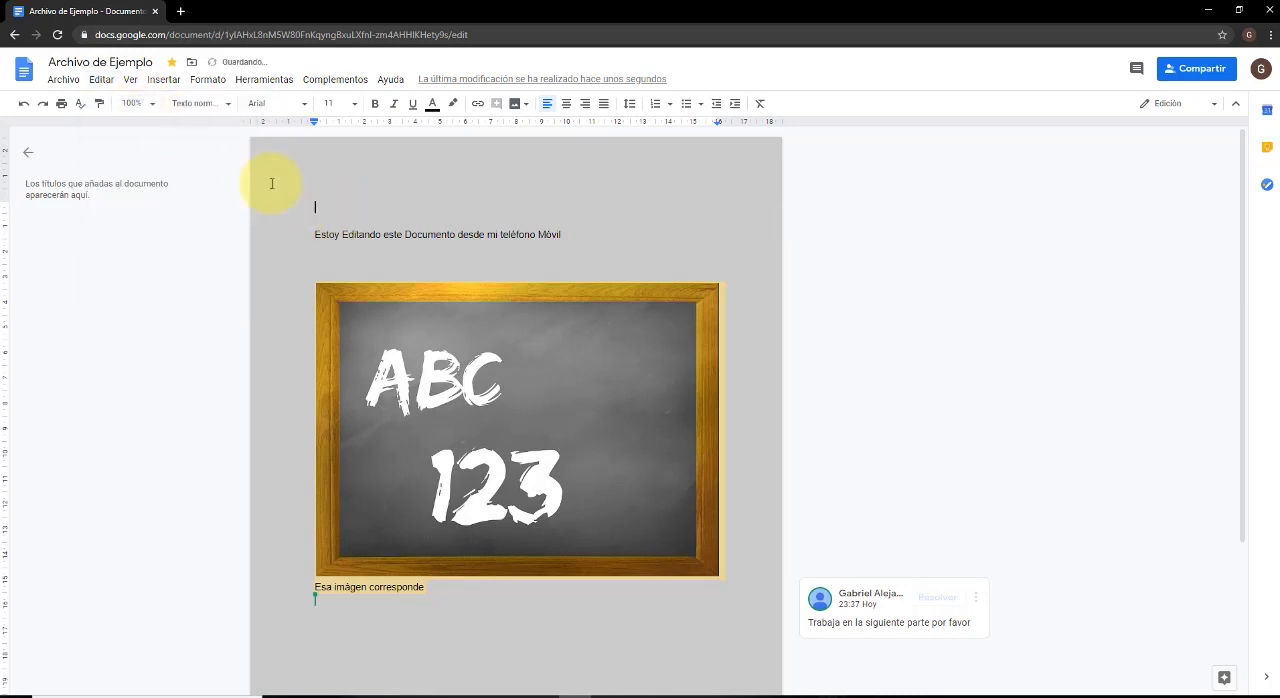
pyautogui.hotkey('ctrl', 'v')
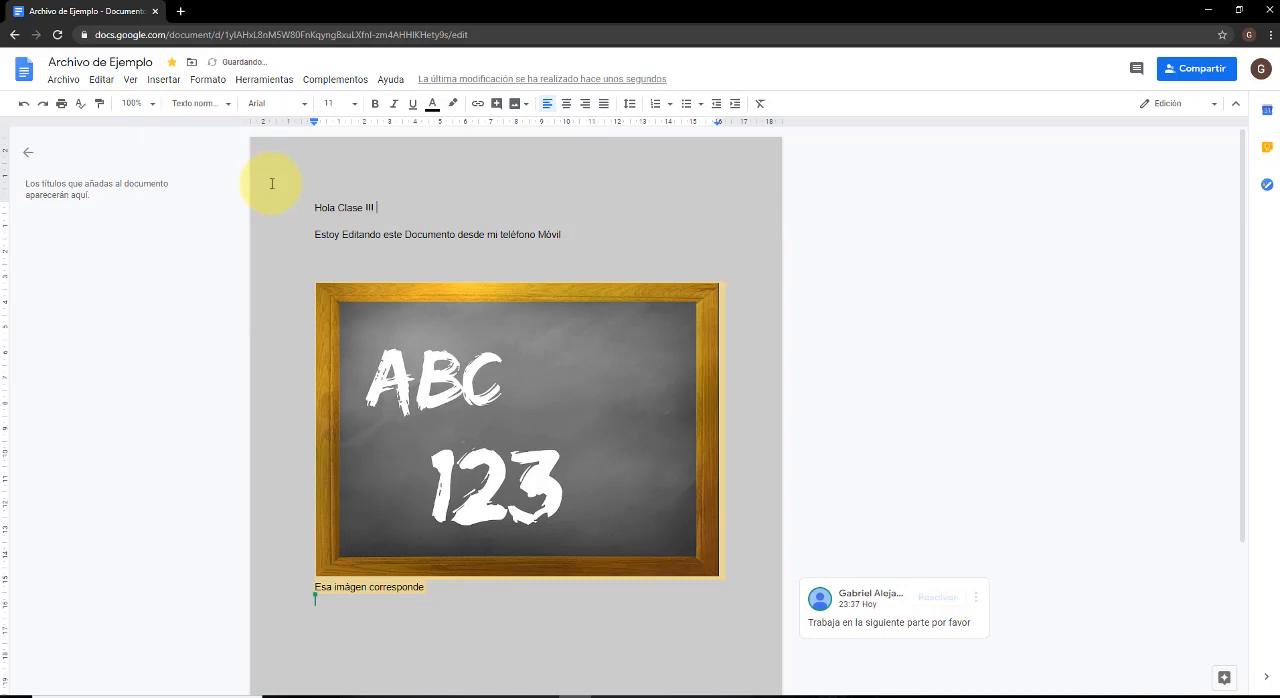
# Paste "Hola Clase !!!" two more times at the end of the first line, once normally and once without formatting.
pyautogui.click(101, 80)
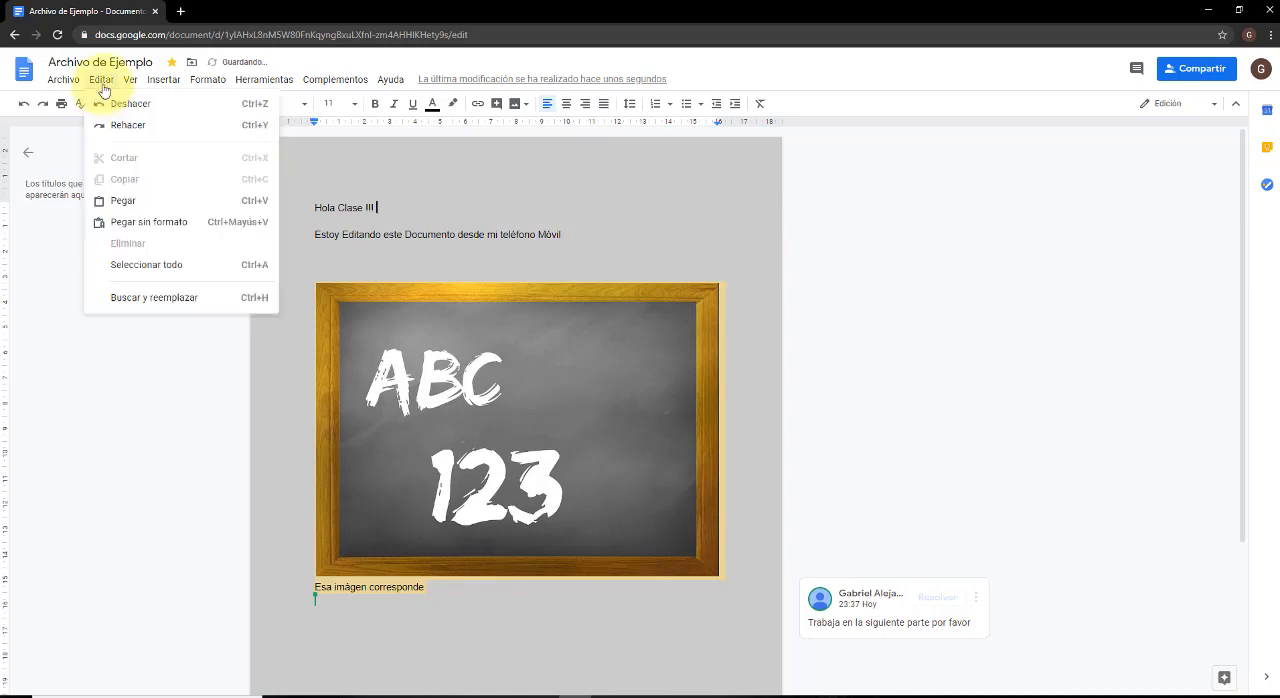
pyautogui.click(144, 206)
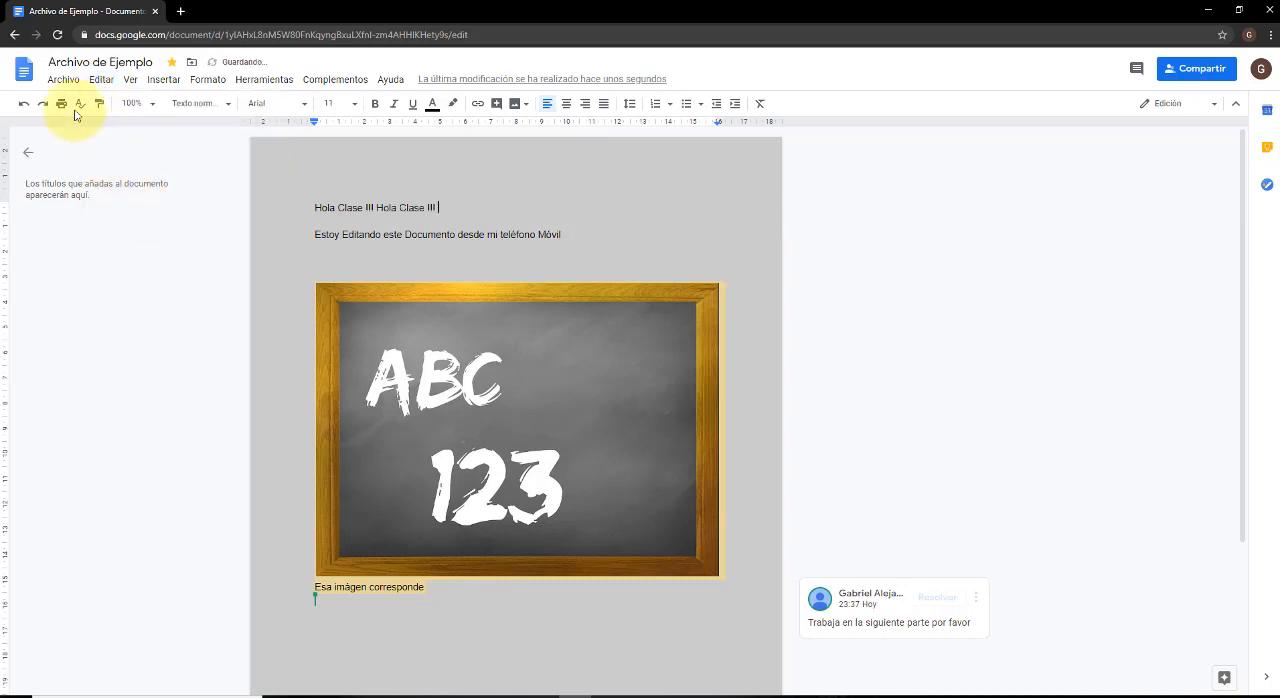
pyautogui.click(101, 80)
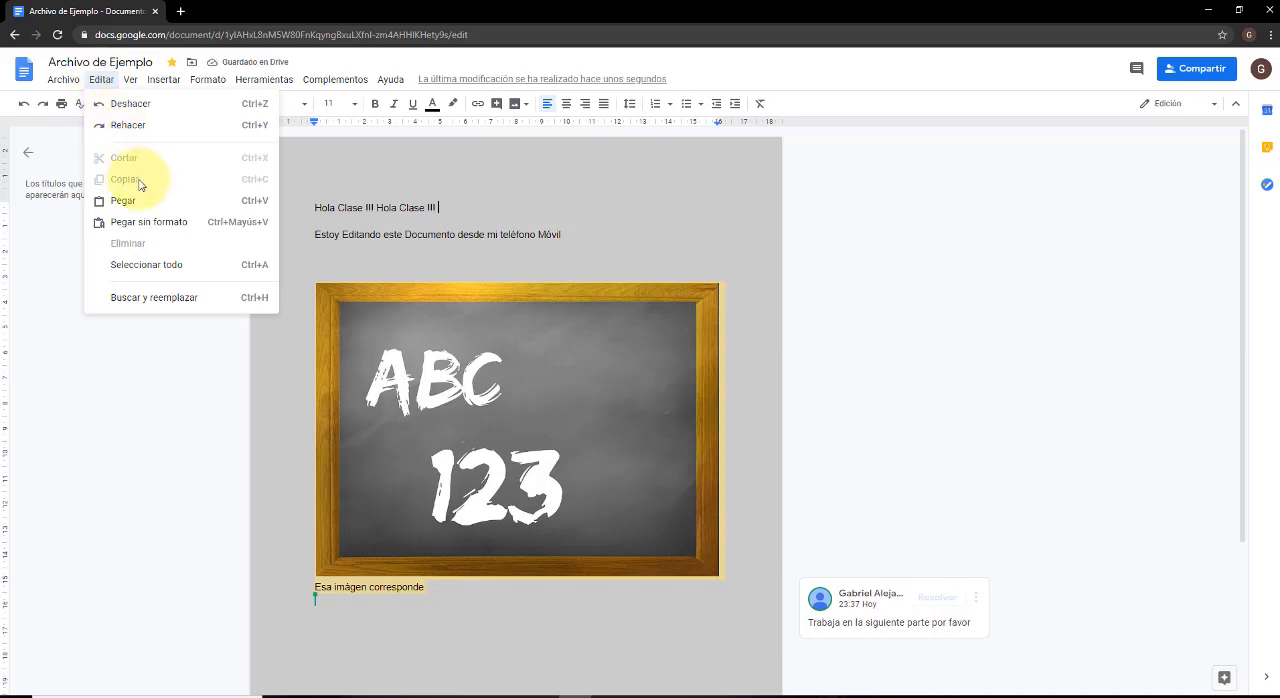
pyautogui.click(153, 231)
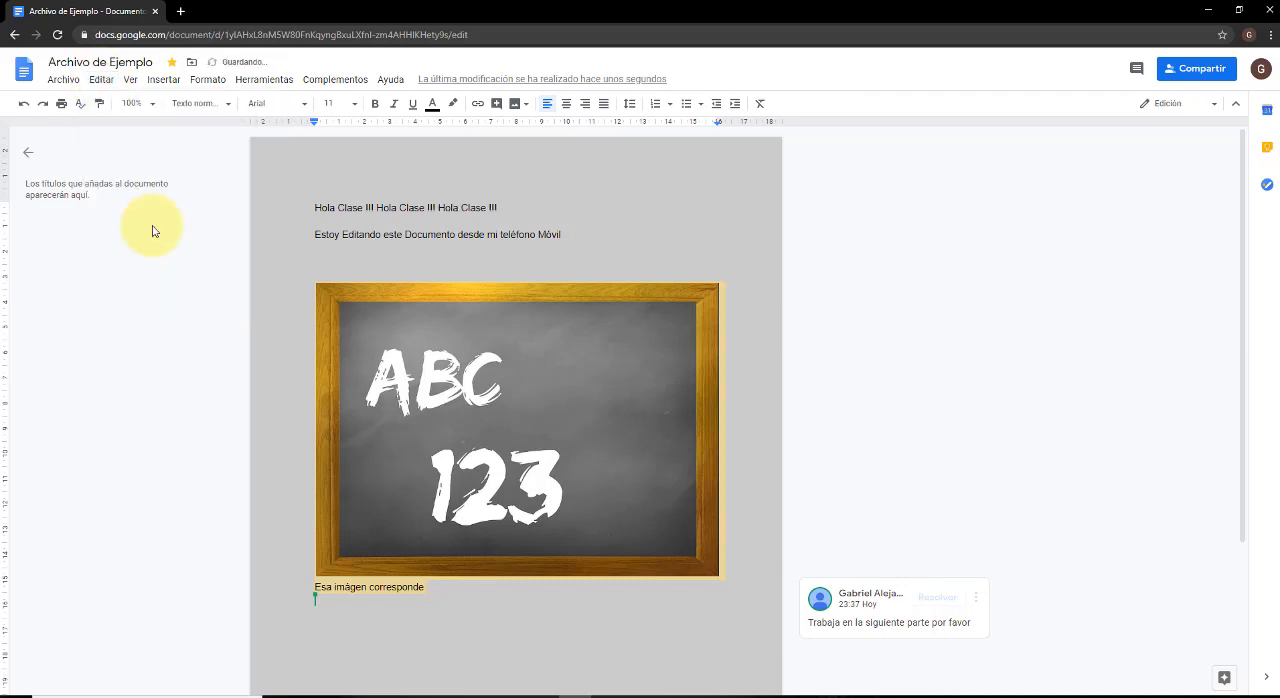
# Find every "Hola" in the document and replace all of them with "Hello".
pyautogui.click(106, 82)
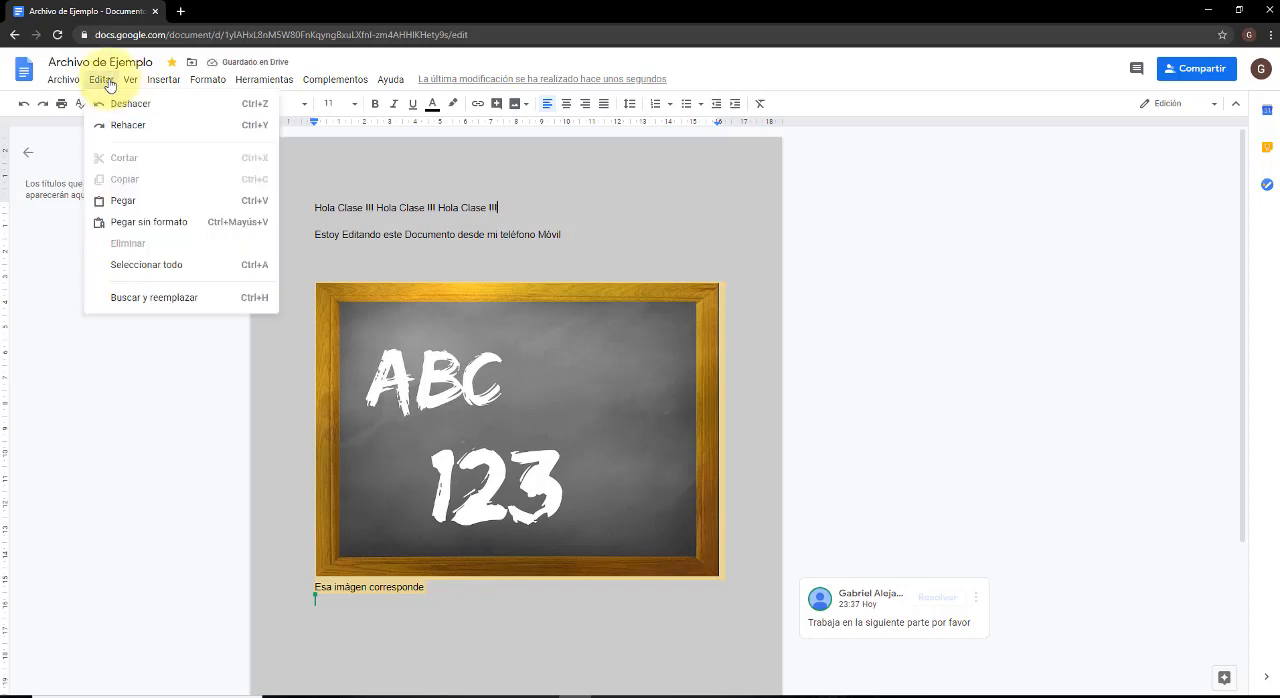
pyautogui.click(160, 305)
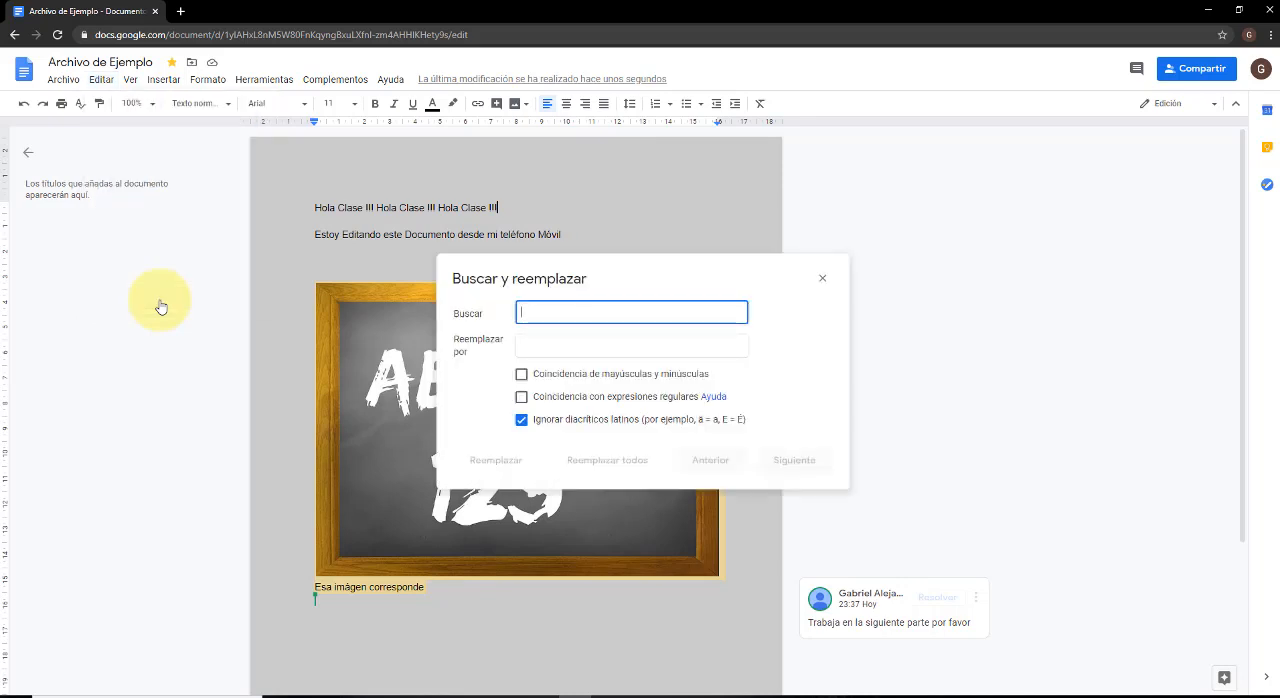
pyautogui.write('Hola')
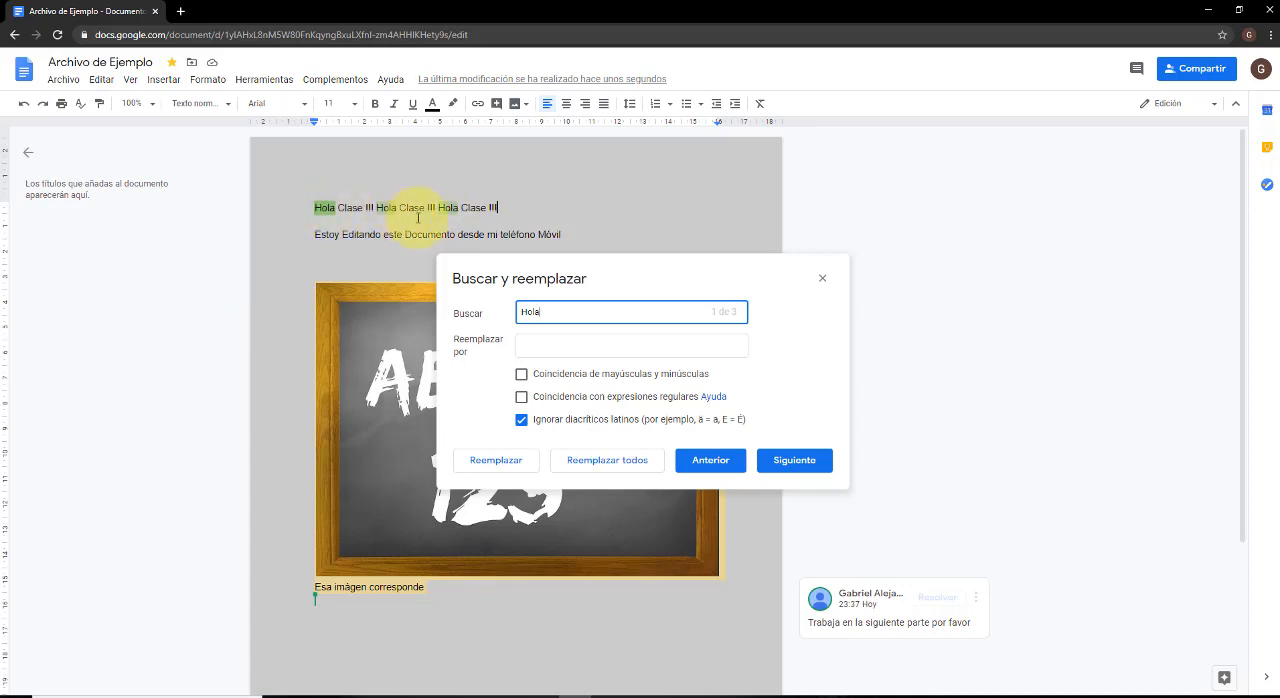
pyautogui.click(575, 348)
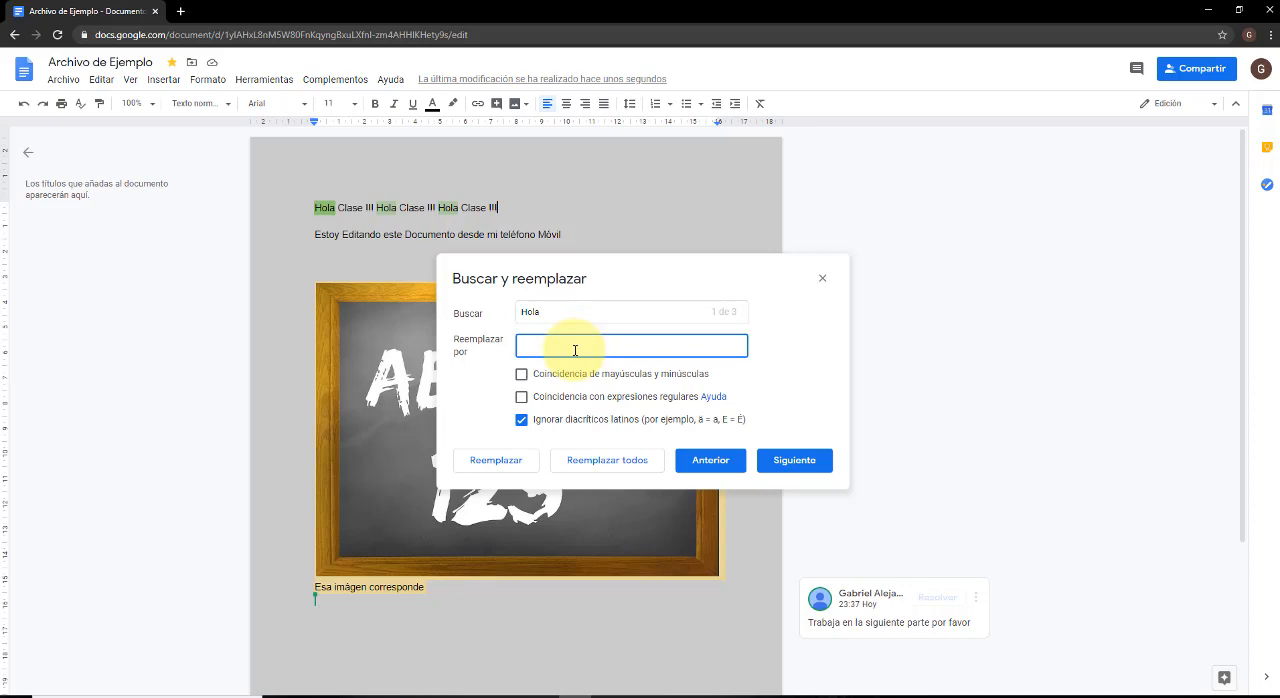
pyautogui.write('Hello')
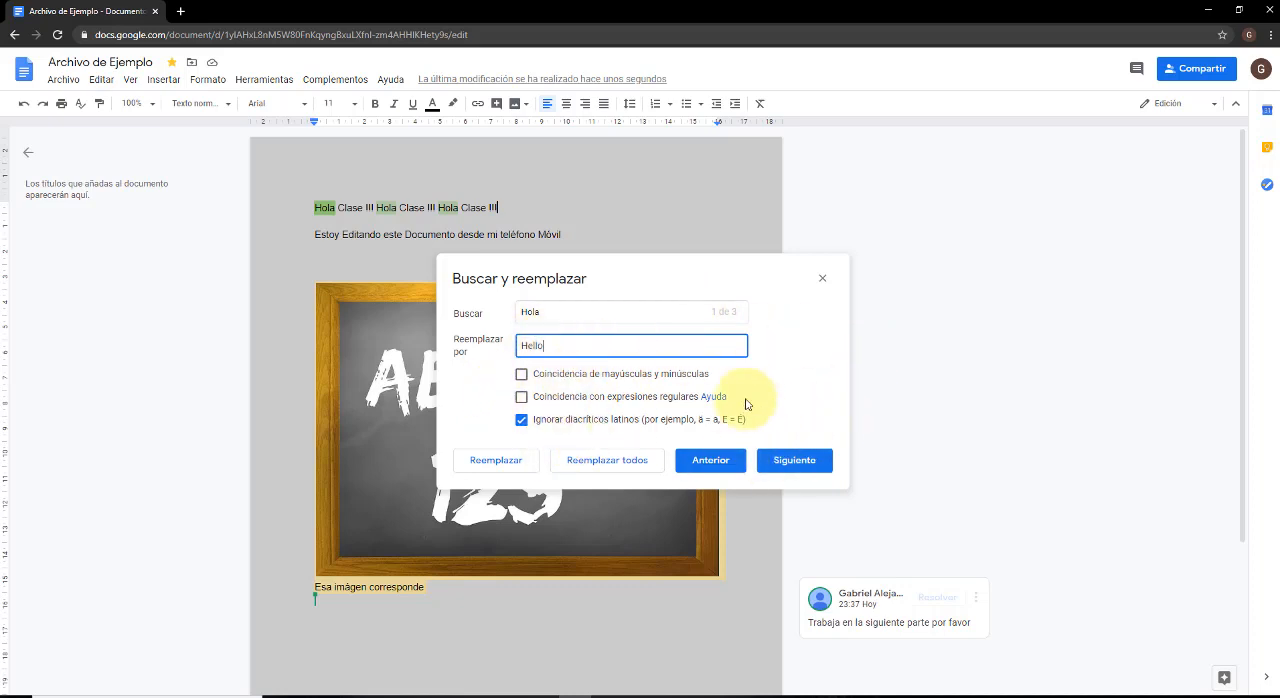
pyautogui.click(608, 462)
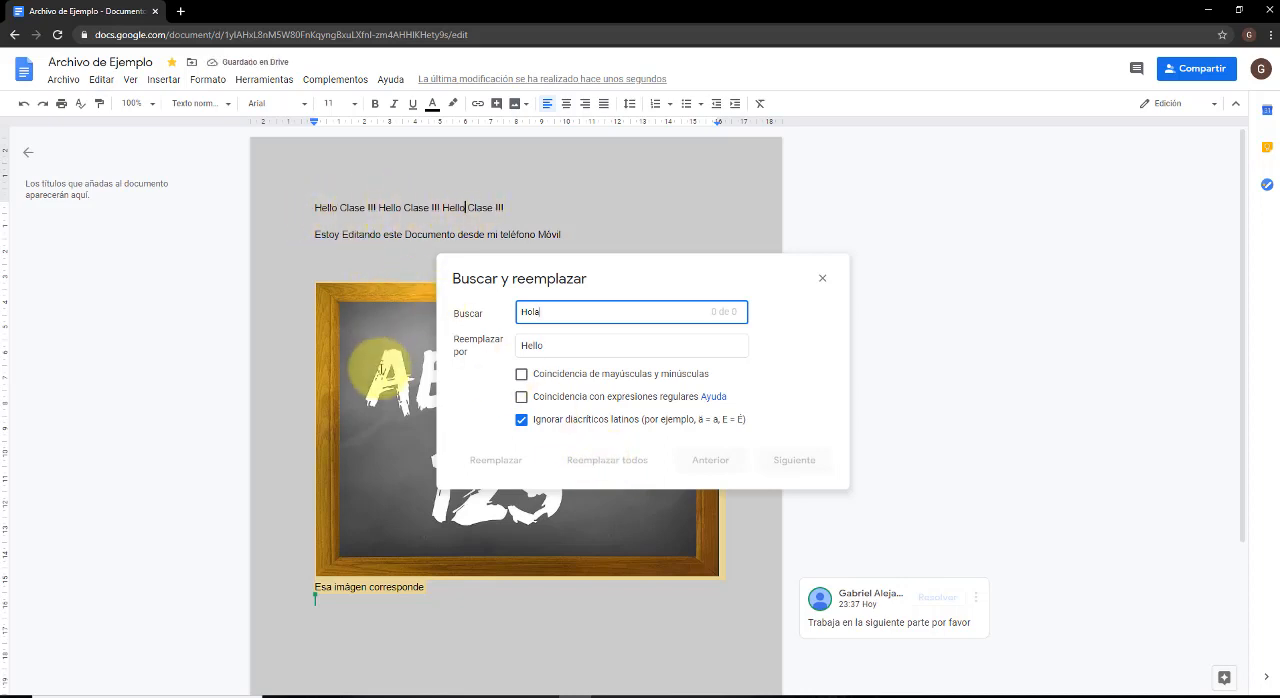
pyautogui.click(823, 280)
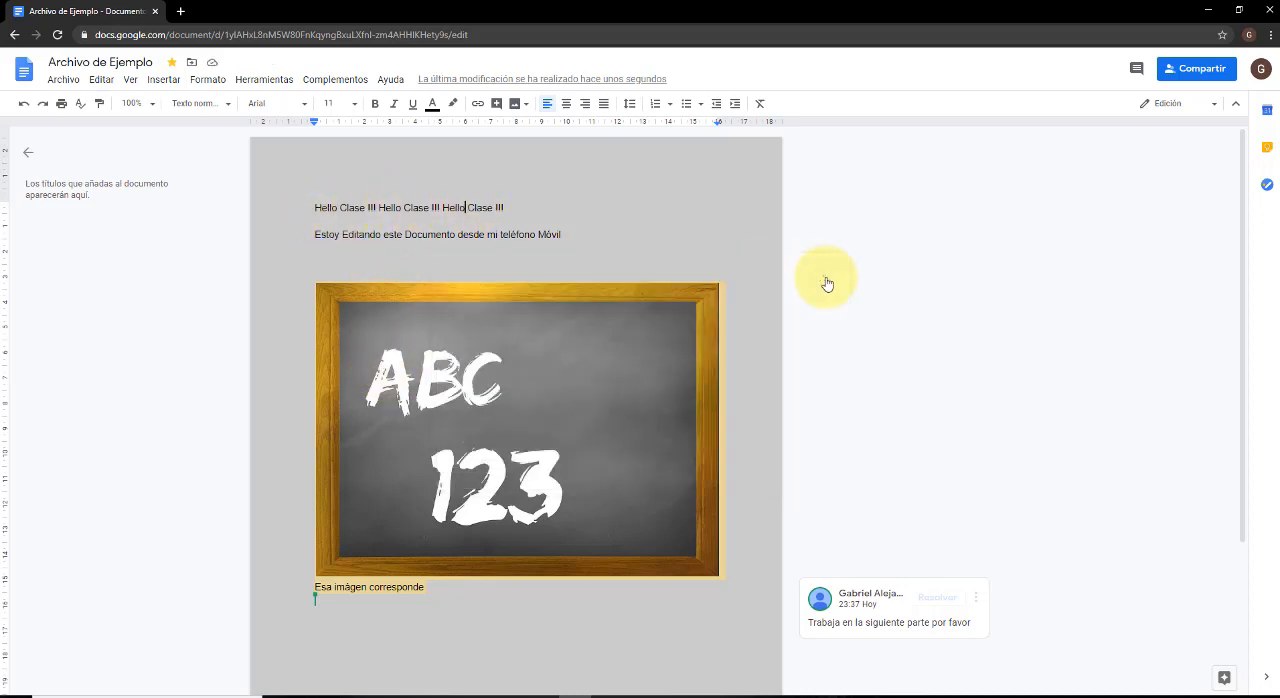
# Place the cursor on the empty line above the image and switch the document to Sugerencias mode.
pyautogui.click(593, 267)
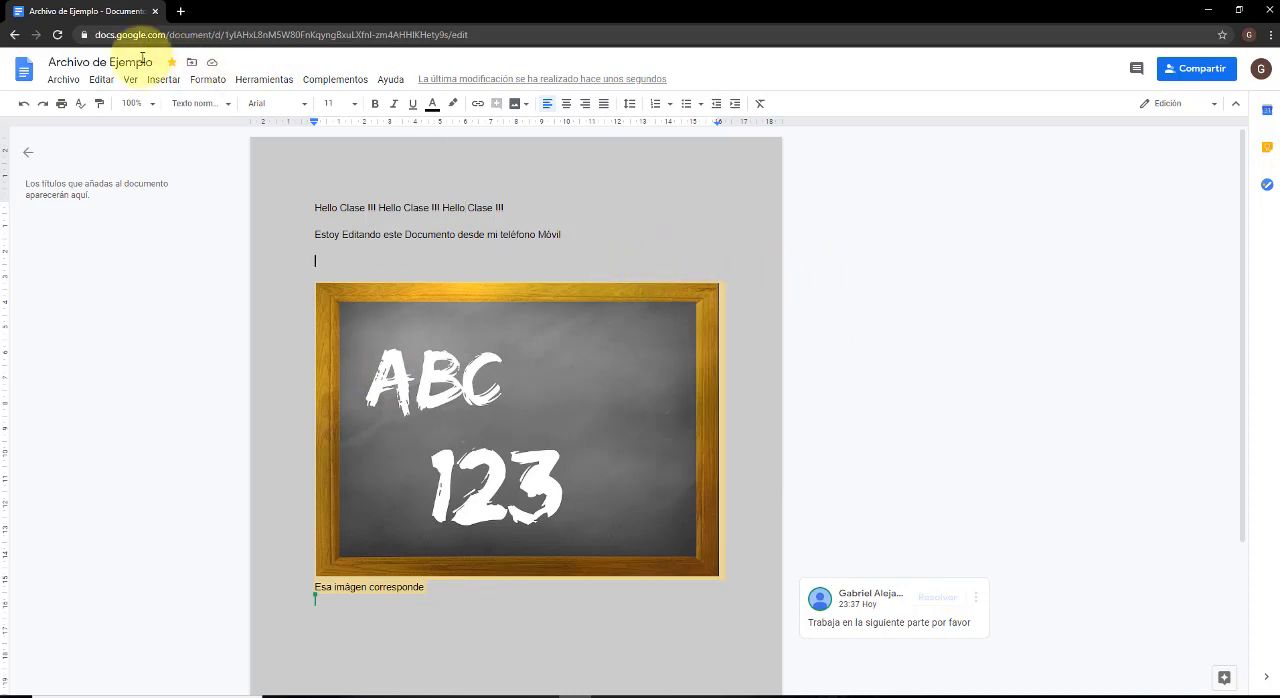
pyautogui.click(97, 84)
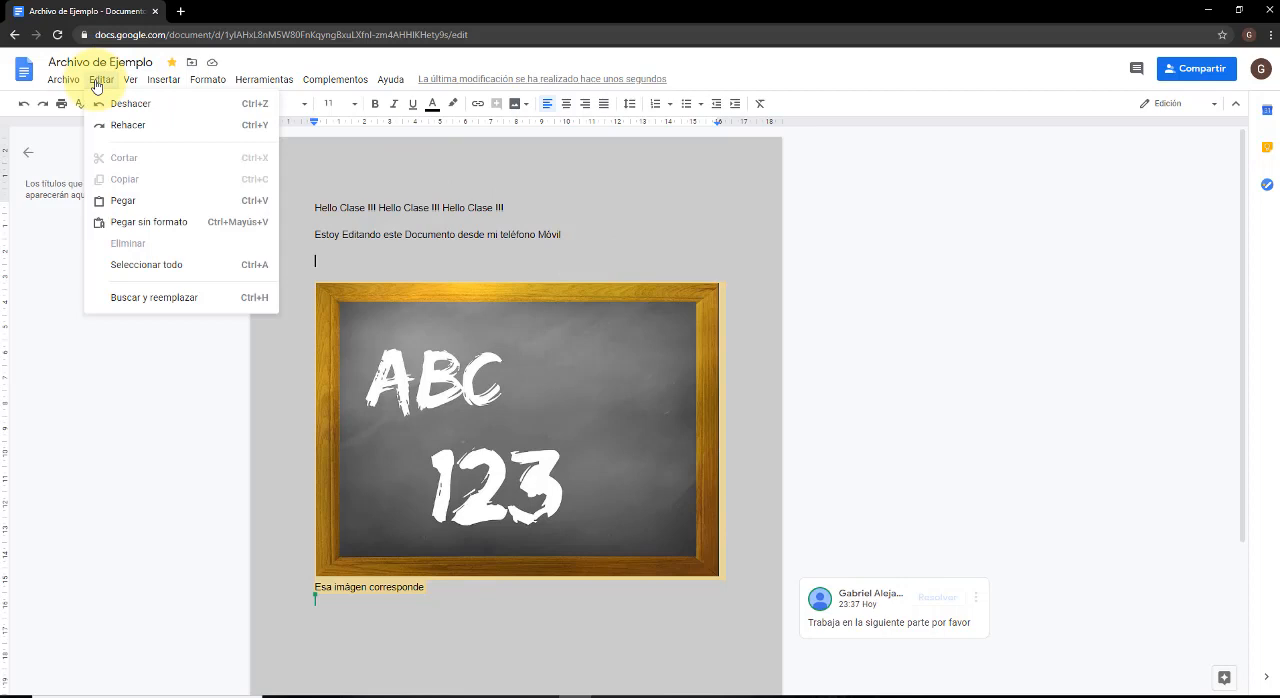
pyautogui.click(128, 84)
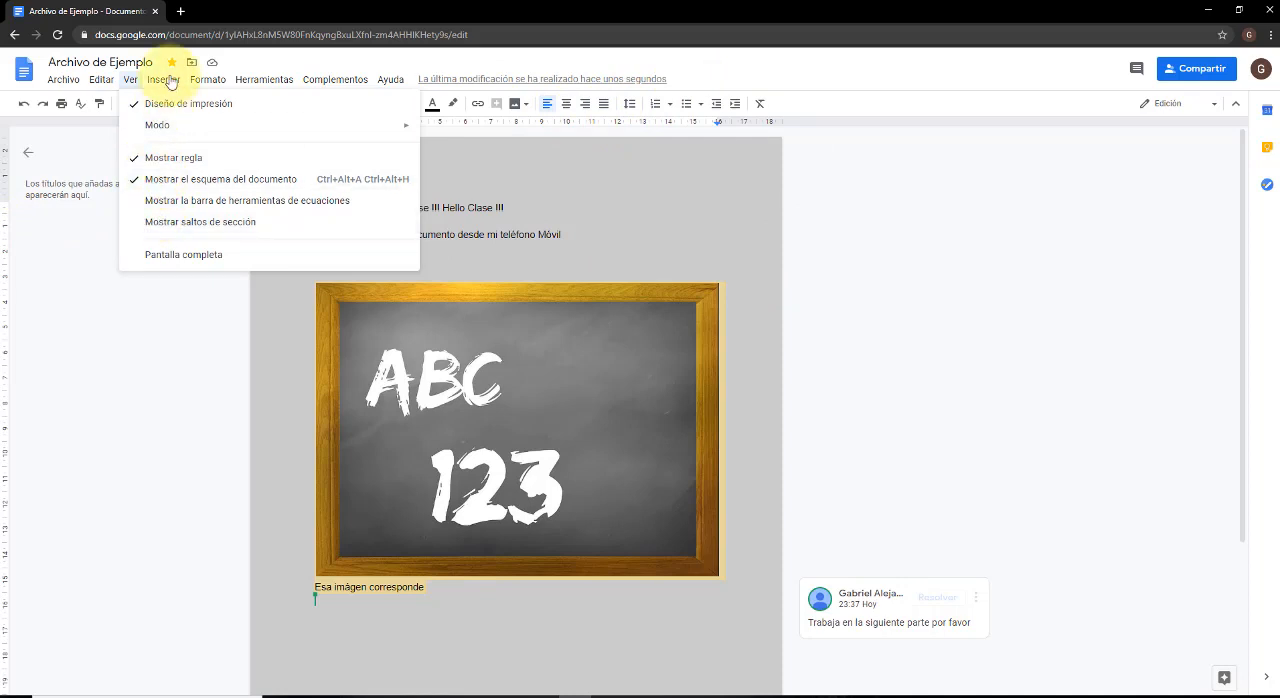
pyautogui.click(131, 80)
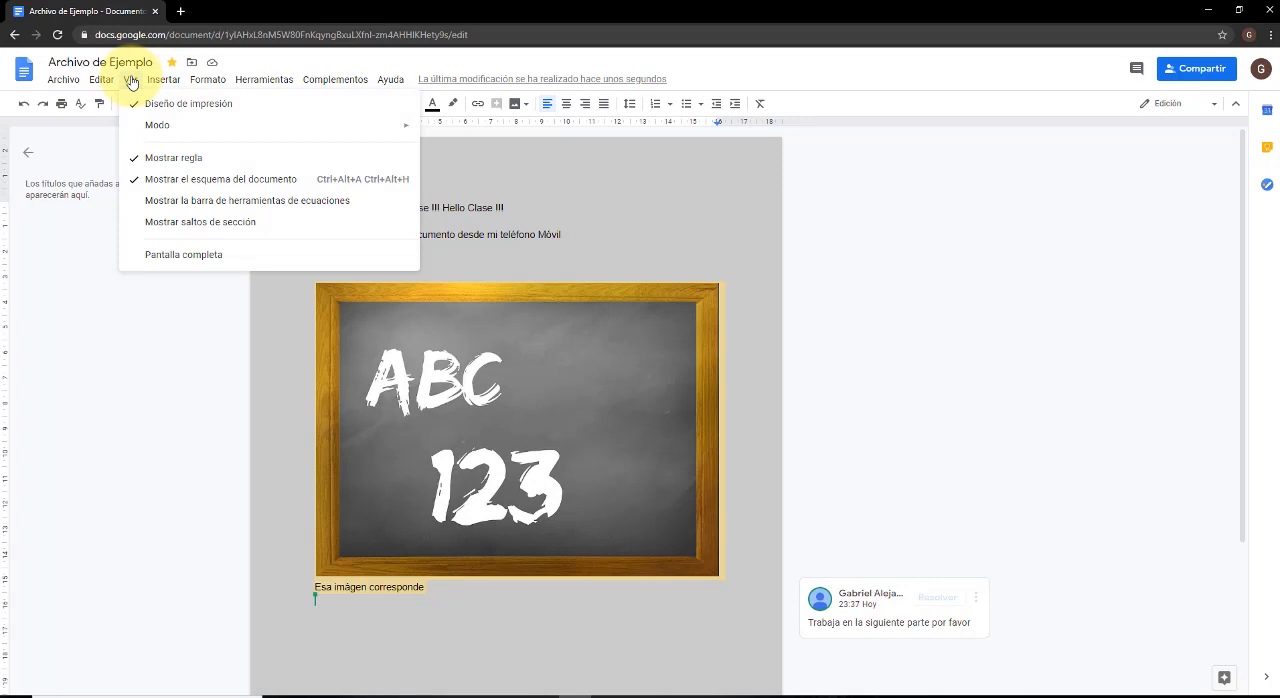
pyautogui.moveTo(160, 130)
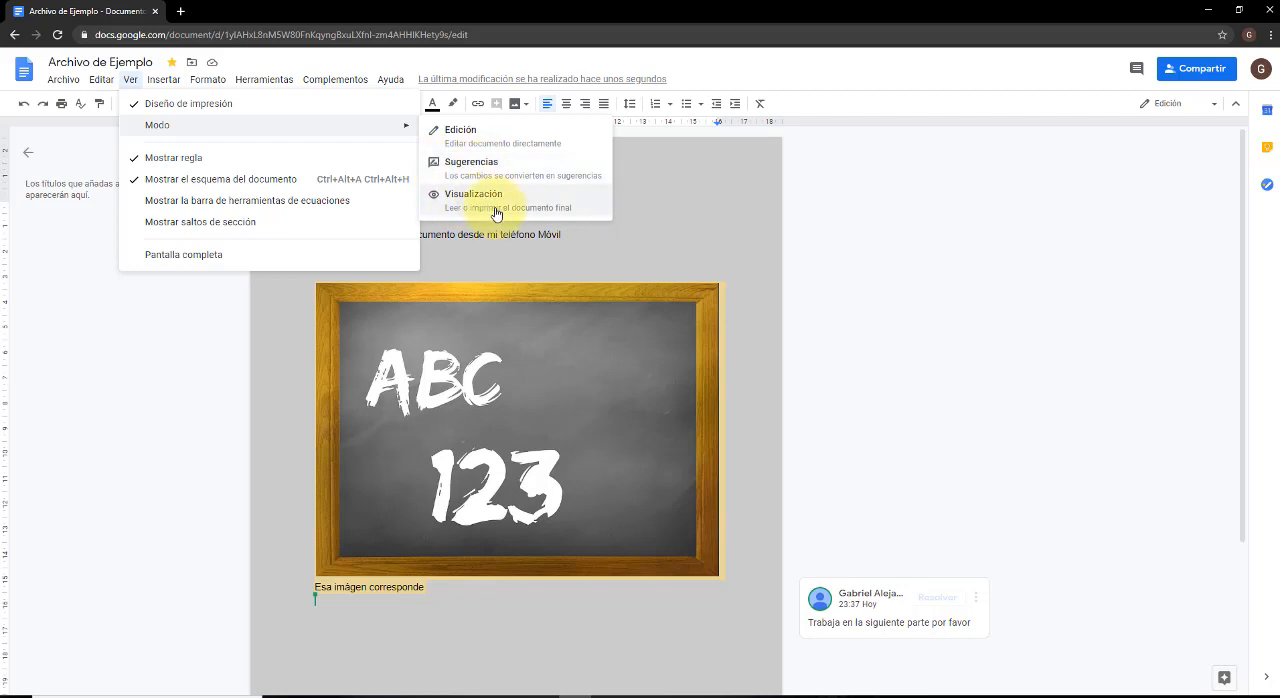
pyautogui.click(479, 170)
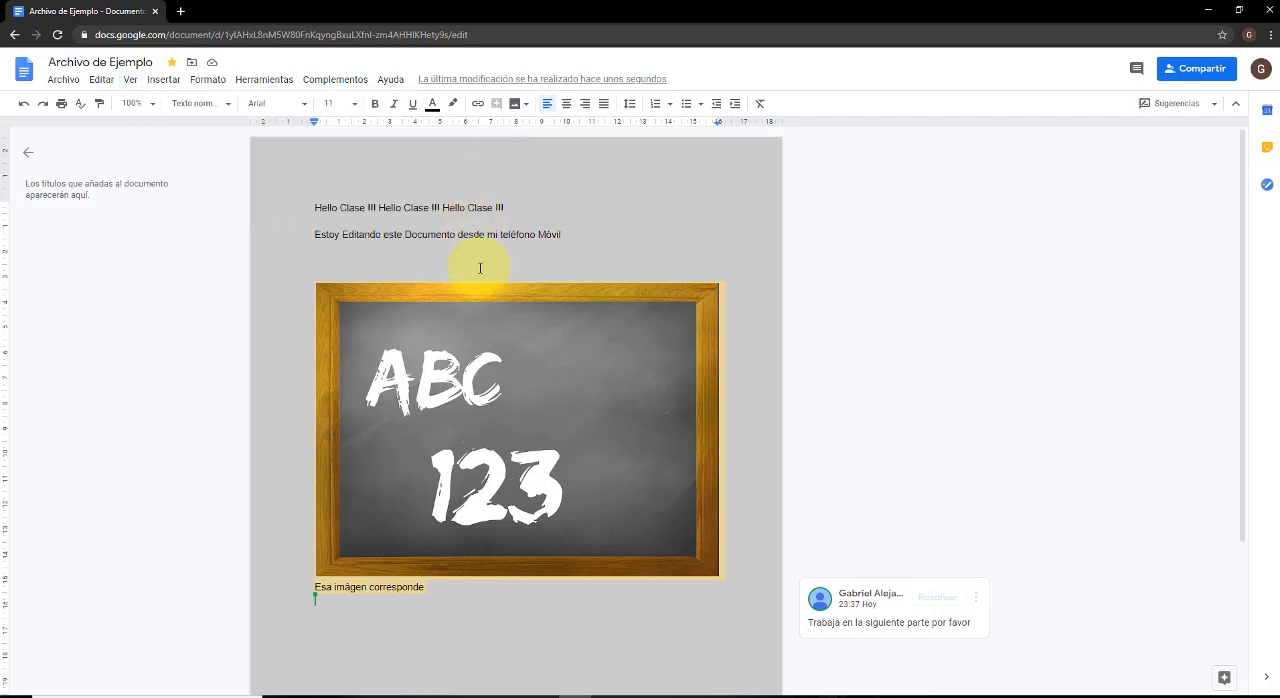
pyautogui.write('fsdfsdfdsfsdfsdfsd')
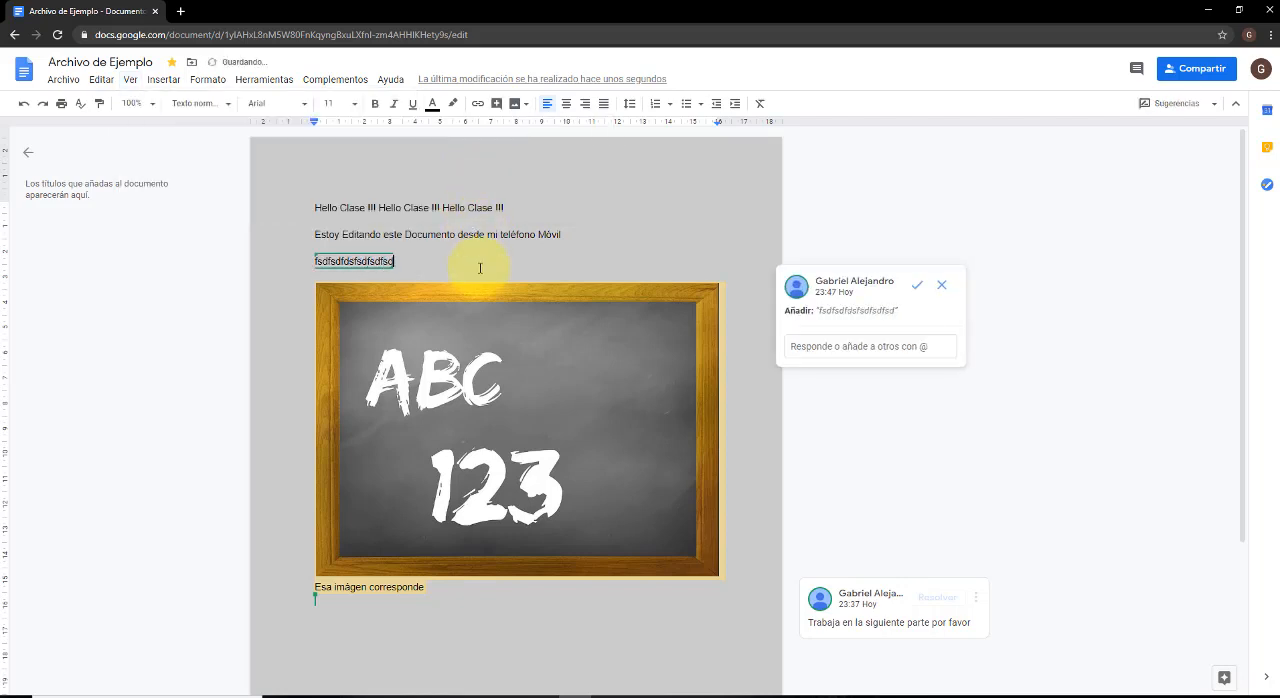
pyautogui.write('fsdfsdffdsfsdfsfsdfsffsdf')
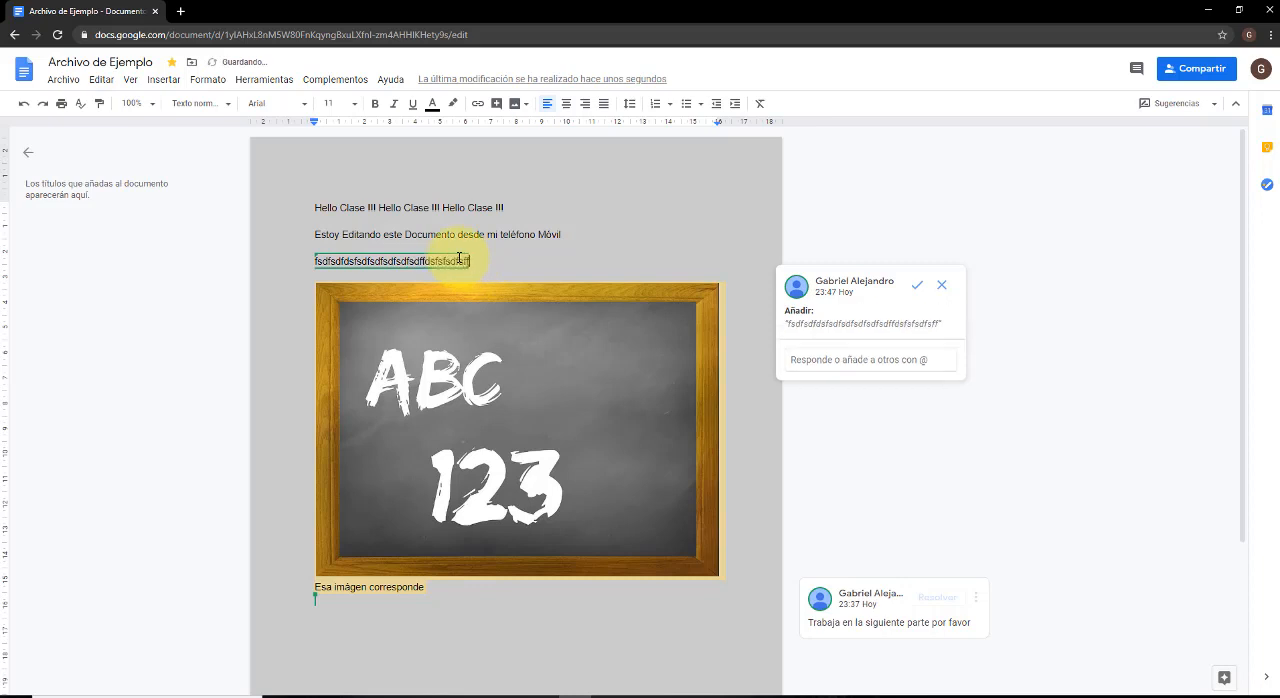
pyautogui.doubleClick(843, 243)
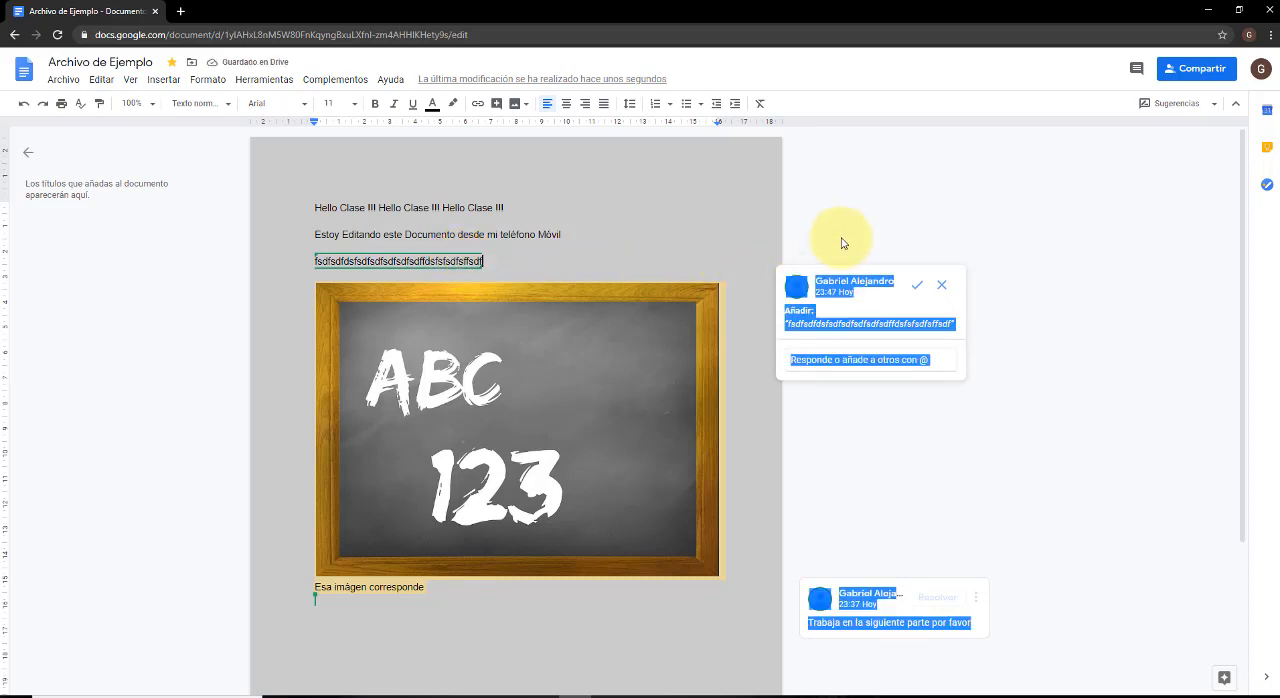
pyautogui.click(881, 278)
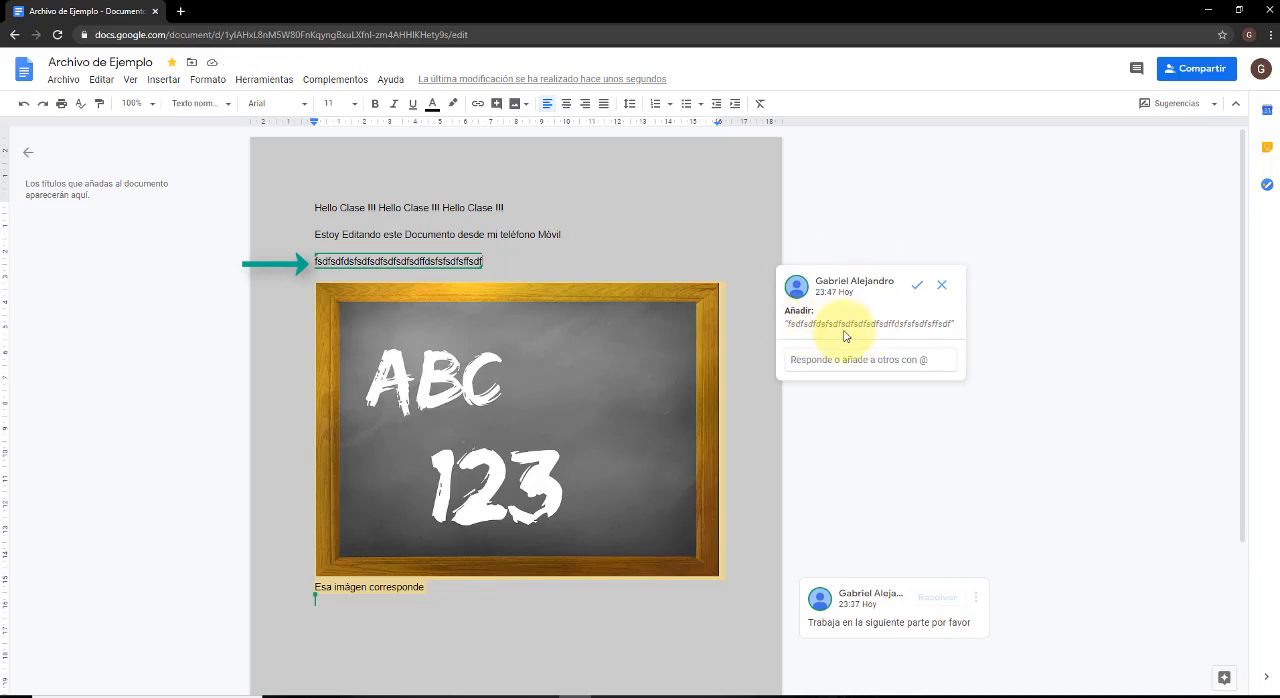
pyautogui.doubleClick(468, 264)
pyautogui.press('BackSpace')
# Suggest adding the text "Este cambio es una sugerencia de cambio ." on the empty line above the image.
pyautogui.write('Este cambi')
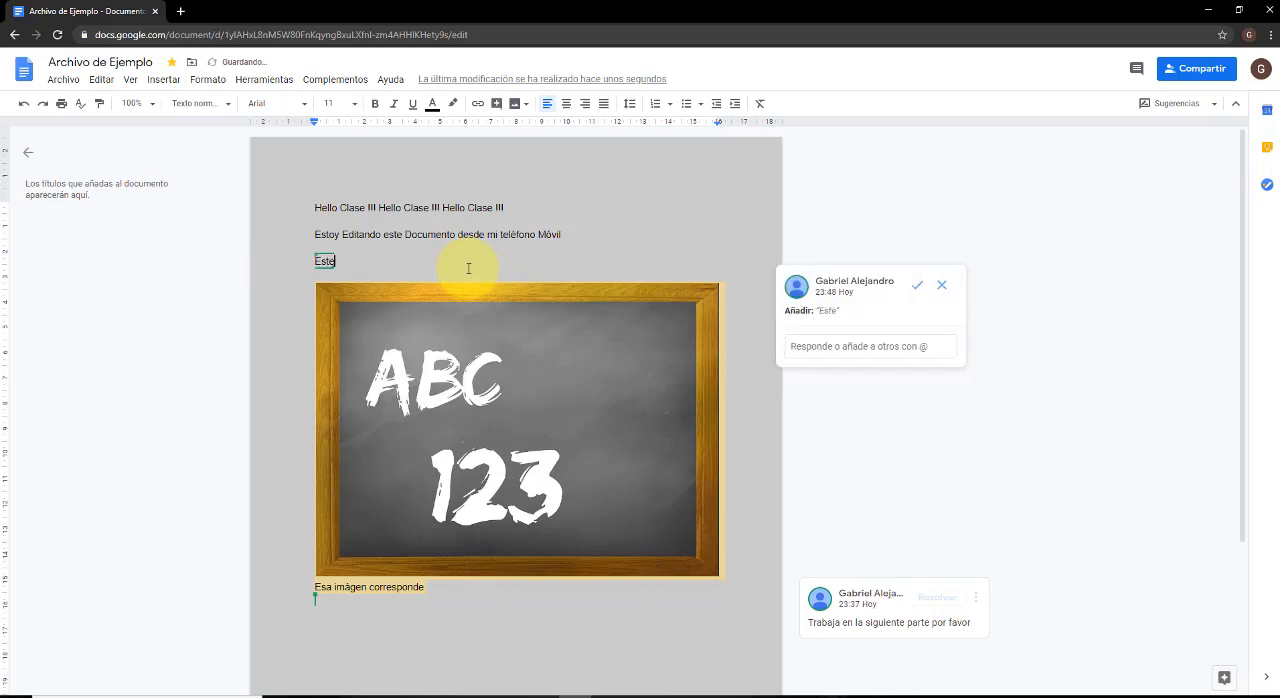
pyautogui.write('s u')
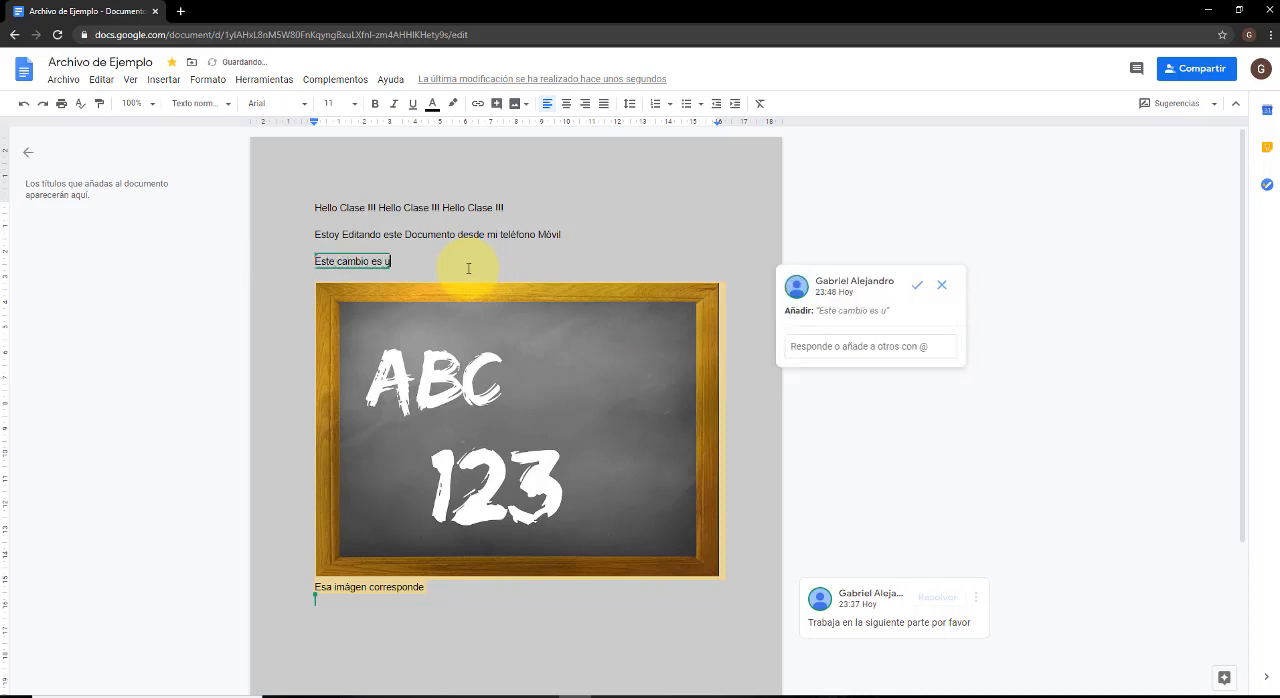
pyautogui.write('na sugerencia de cambio .')
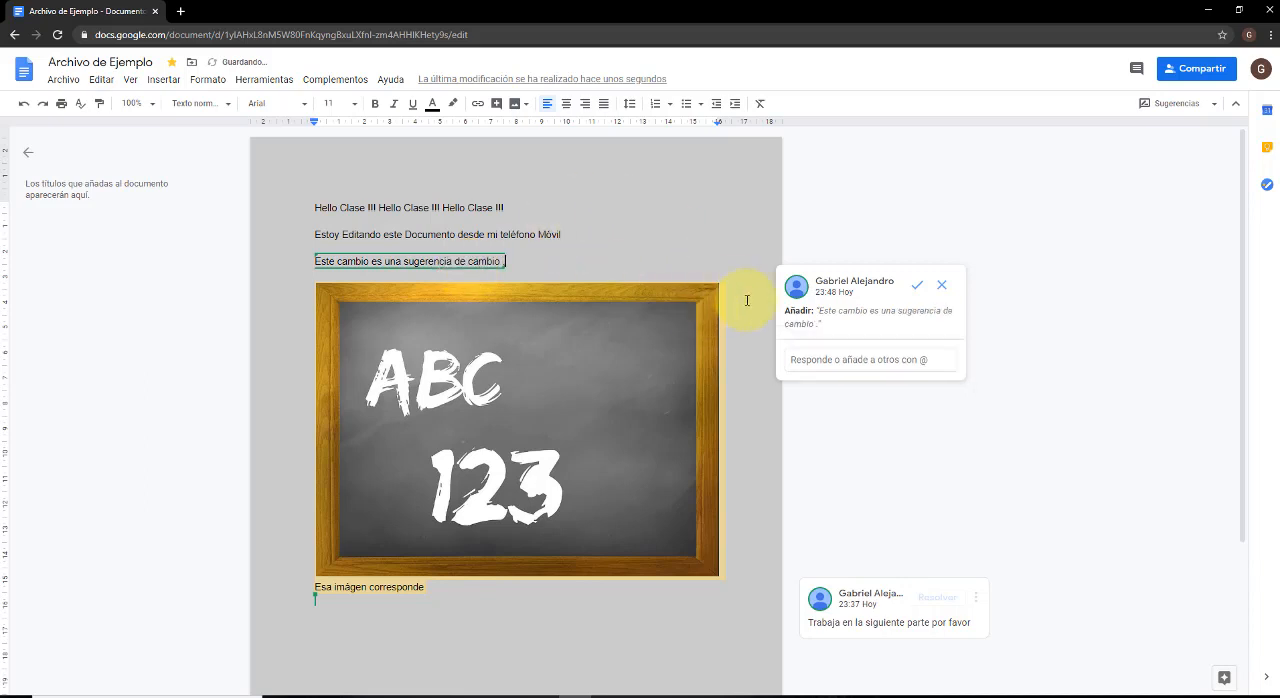
# Reply "ok me parece." to the suggested text addition.
pyautogui.click(834, 359)
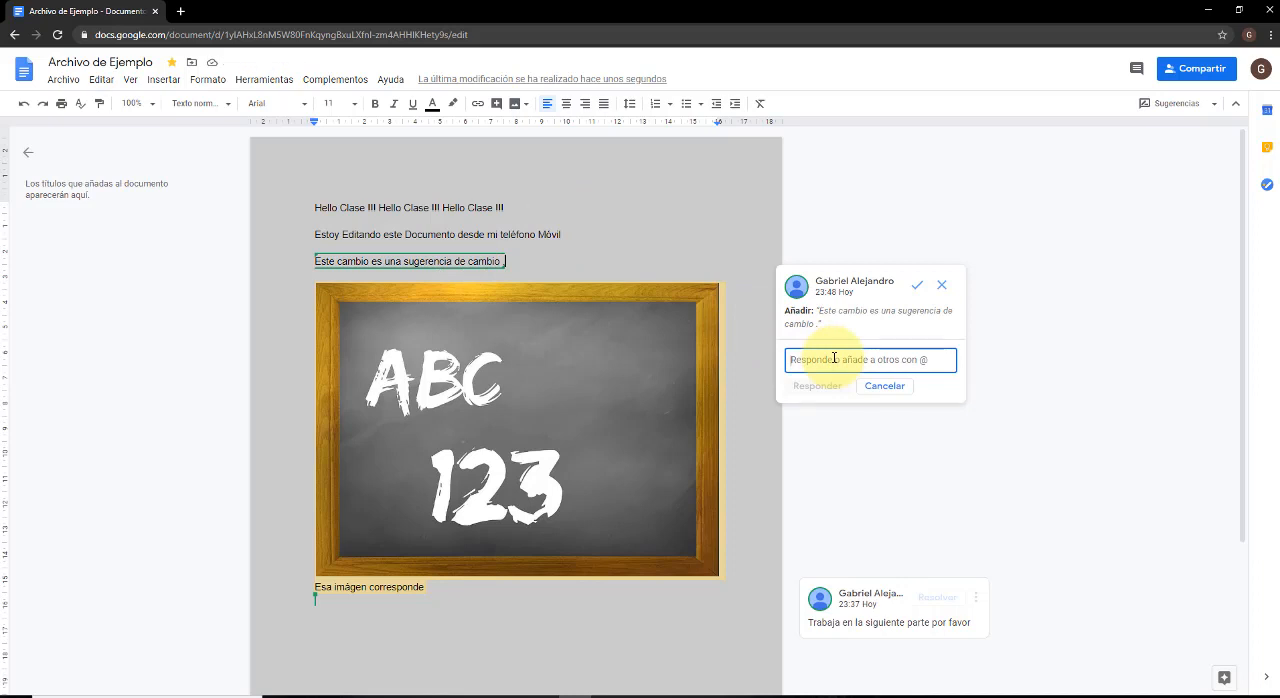
pyautogui.write('ok')
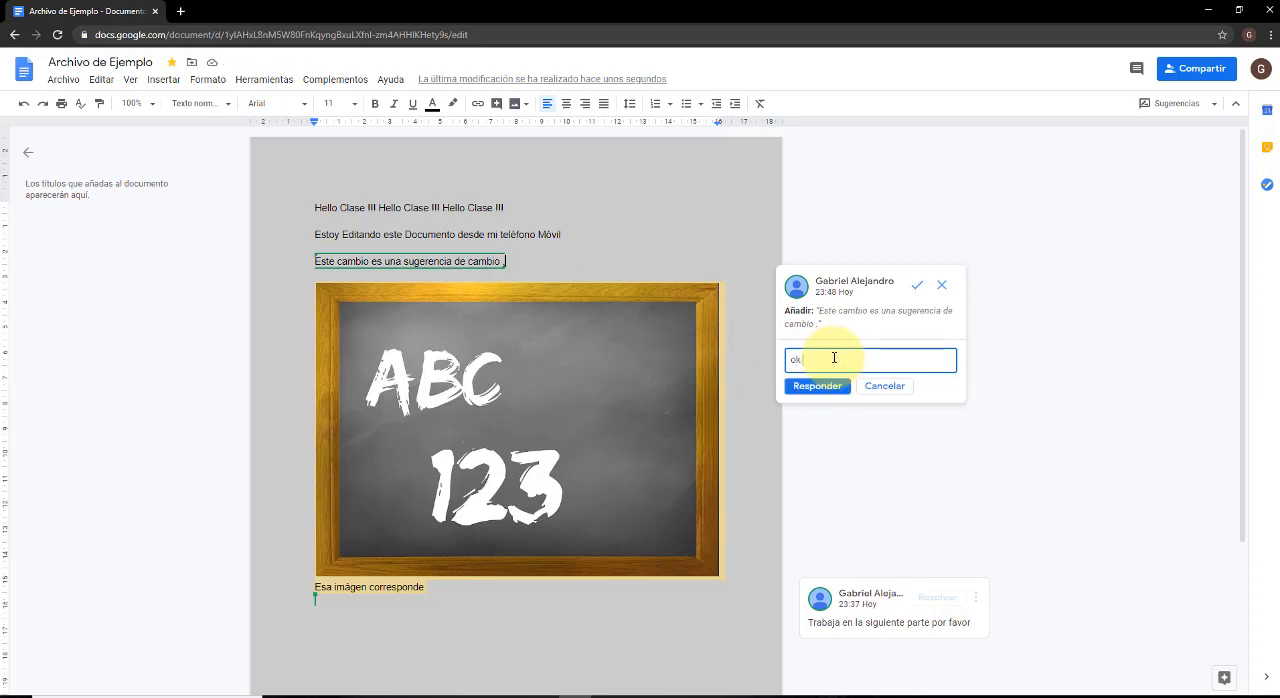
pyautogui.write(' me parece.')
pyautogui.click(826, 387)
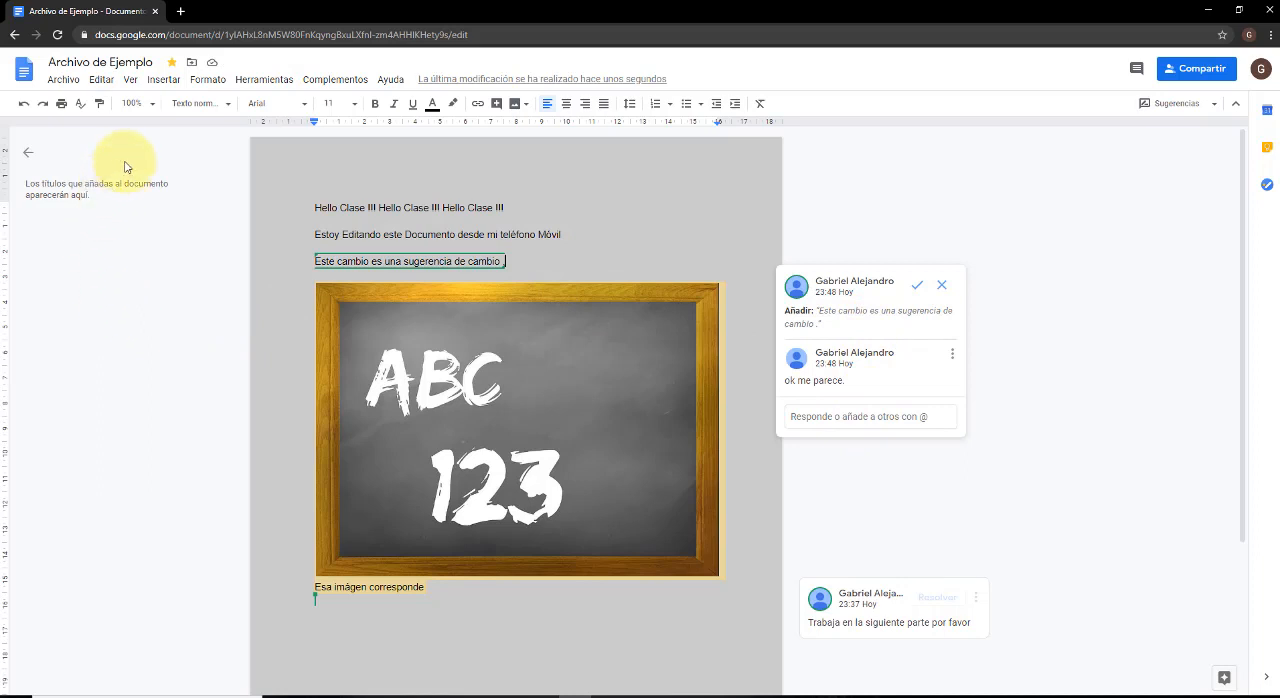
# View the document in Visualización mode and return it to Edición mode.
pyautogui.click(131, 81)
pyautogui.moveTo(182, 127)
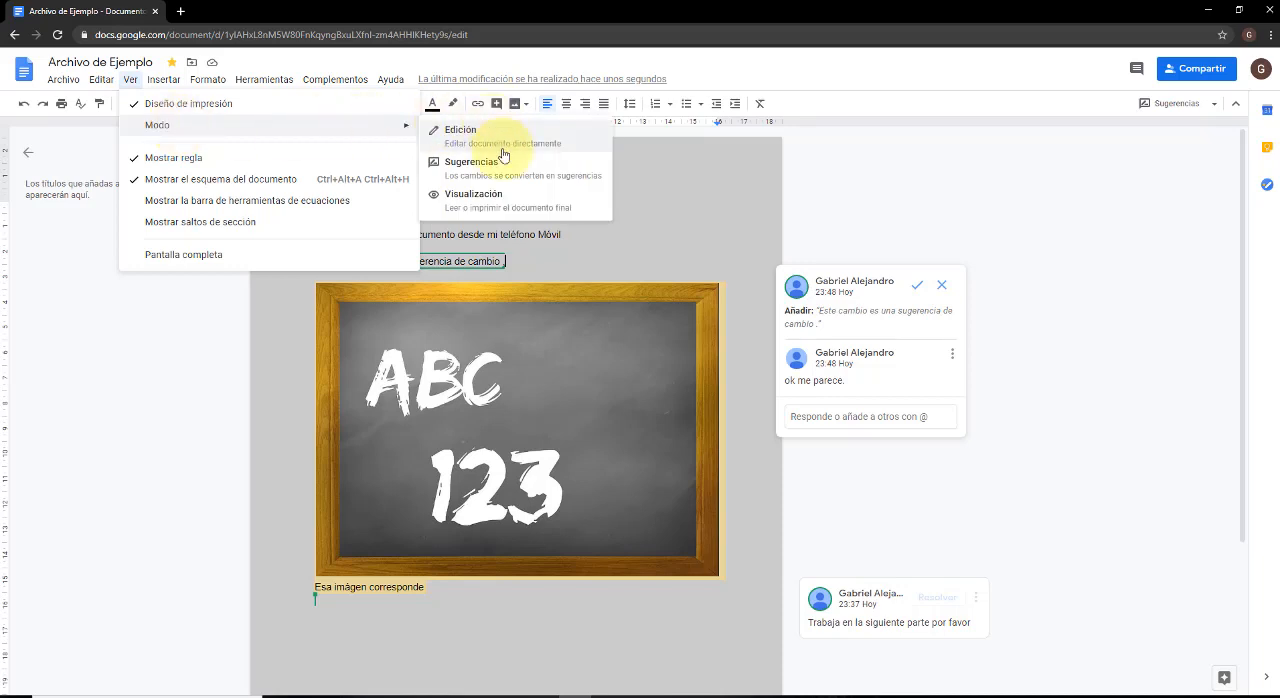
pyautogui.click(510, 204)
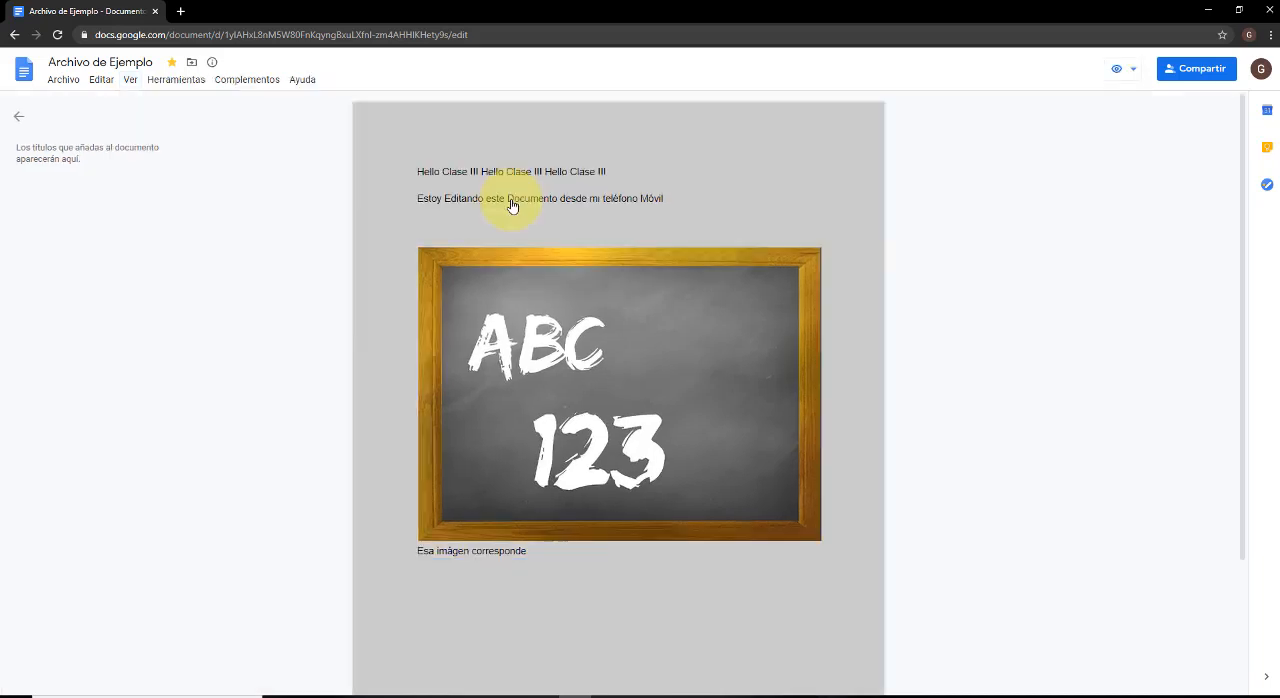
pyautogui.scroll(-3, 510, 204)
pyautogui.scroll(3, 510, 204)
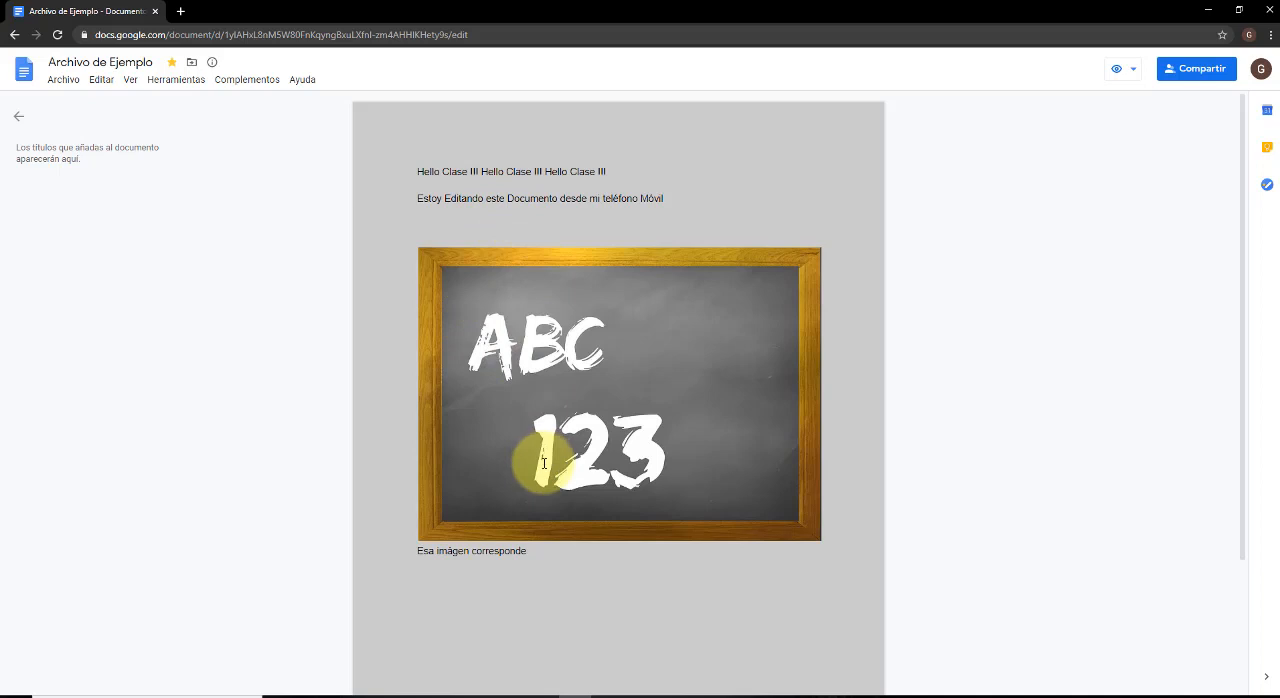
pyautogui.click(1130, 72)
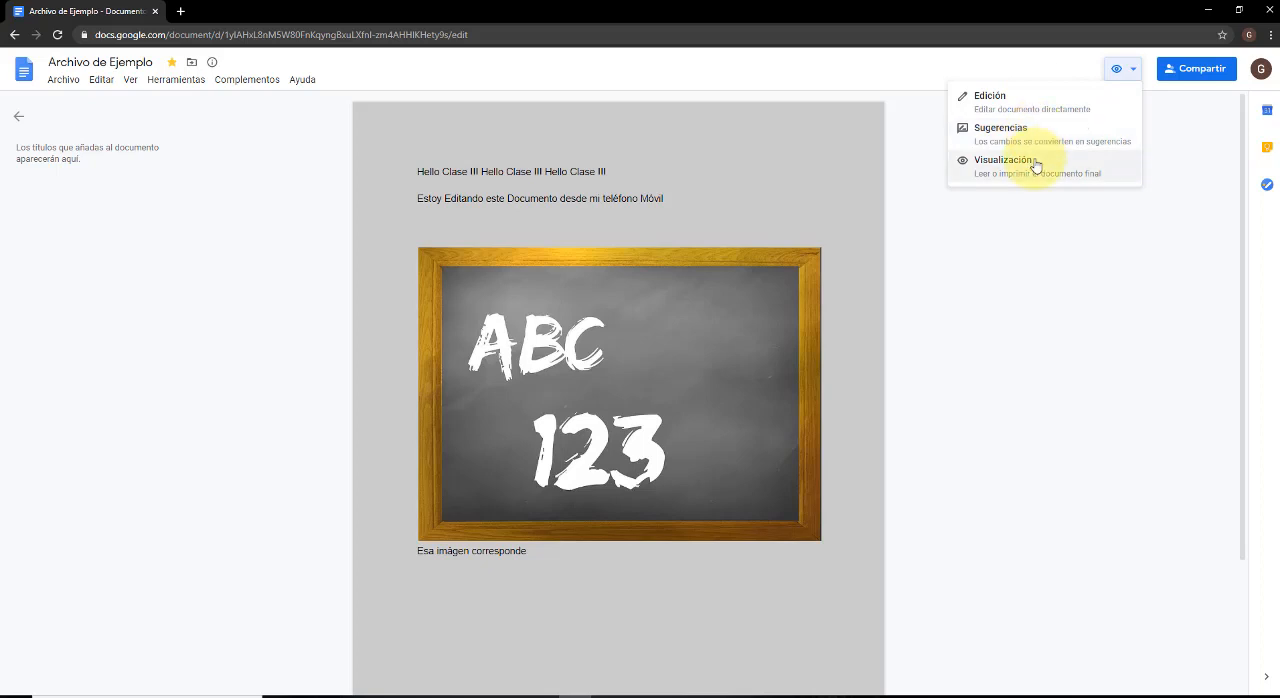
pyautogui.click(1032, 103)
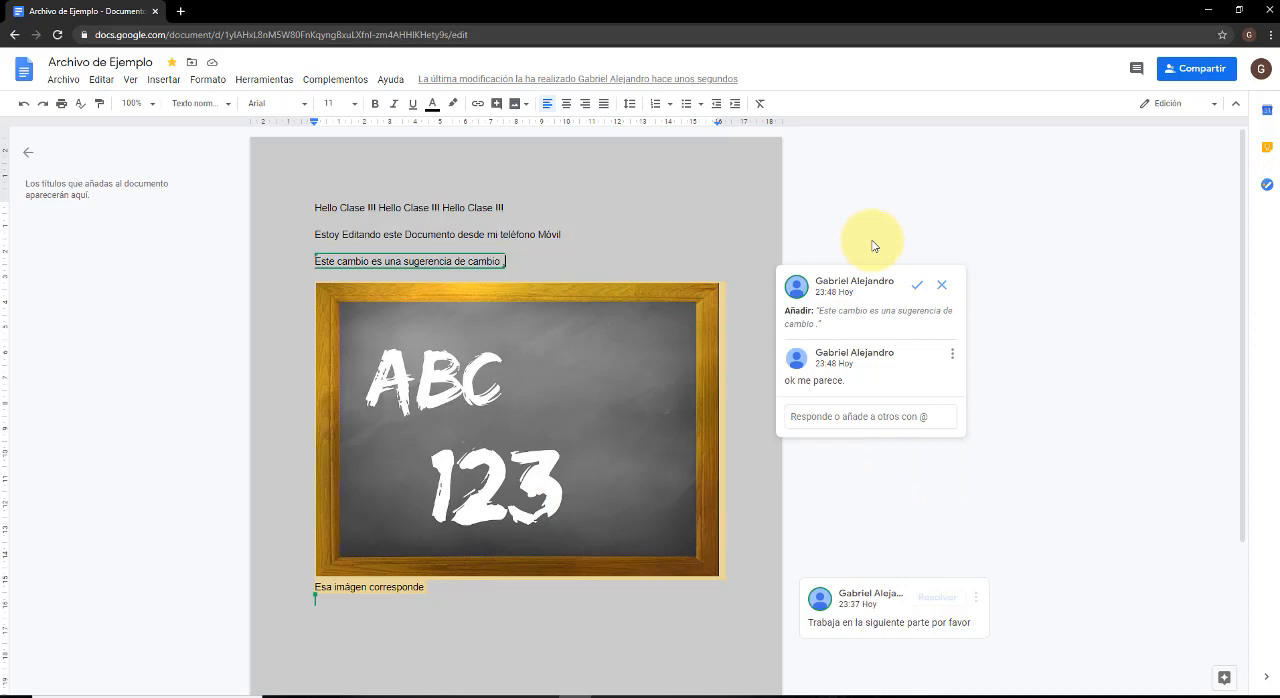
# Switch the document to Sugerencias mode and look over the page with its suggestion and comments.
pyautogui.click(133, 80)
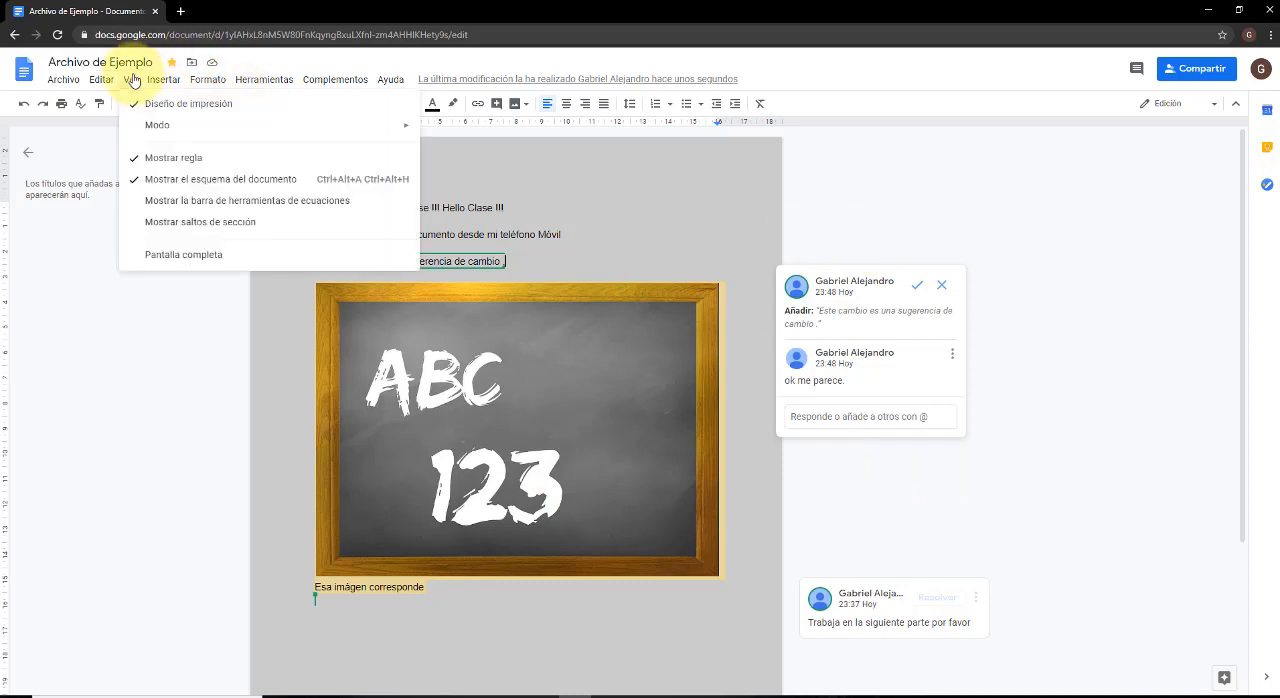
pyautogui.moveTo(171, 128)
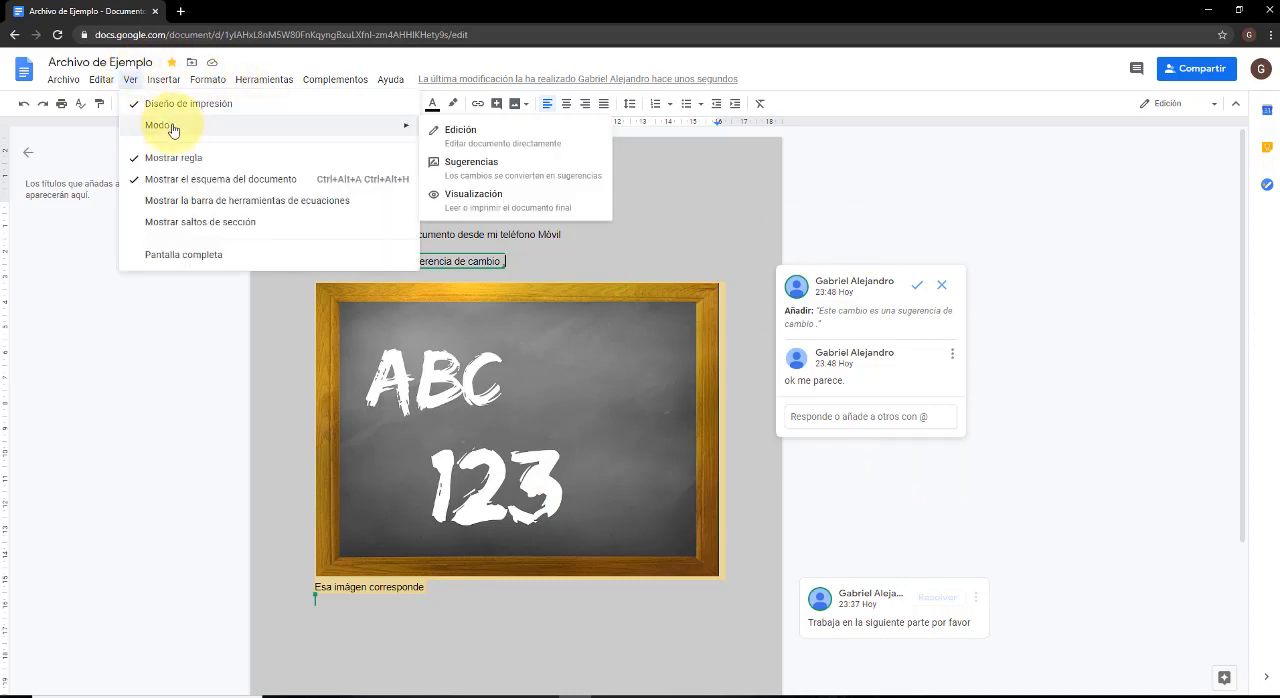
pyautogui.click(494, 167)
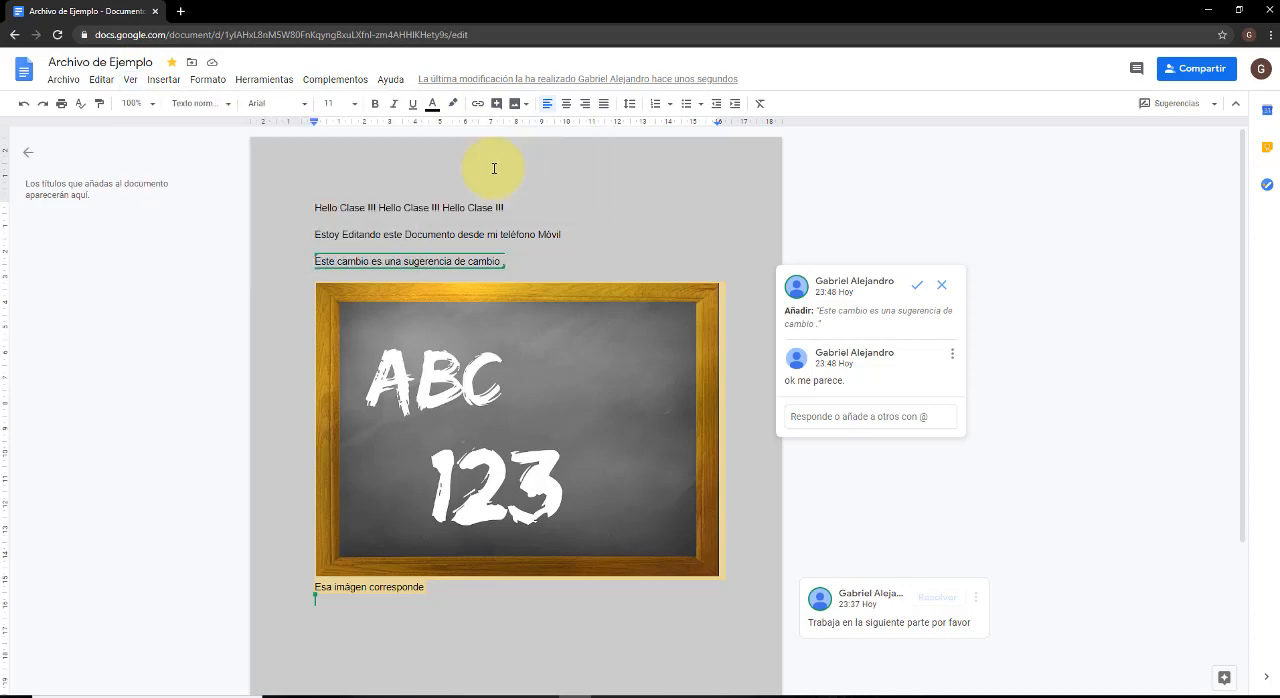
pyautogui.scroll(-2, 523, 210)
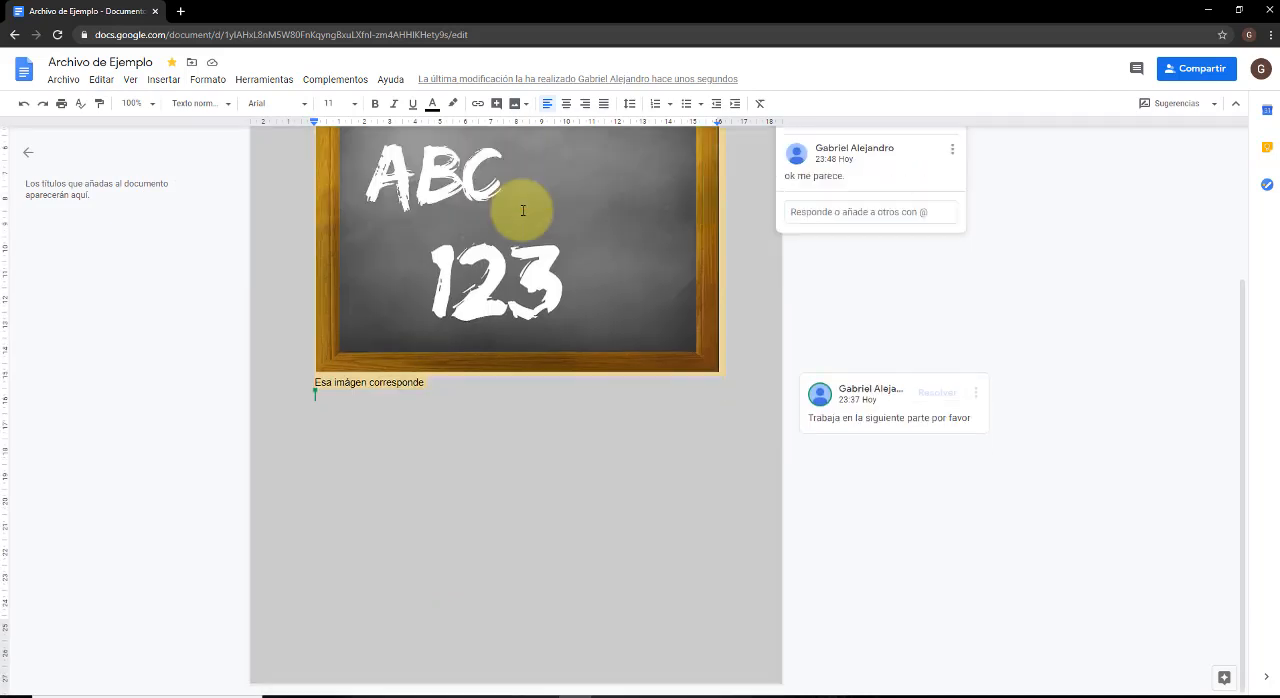
pyautogui.scroll(2, 523, 210)
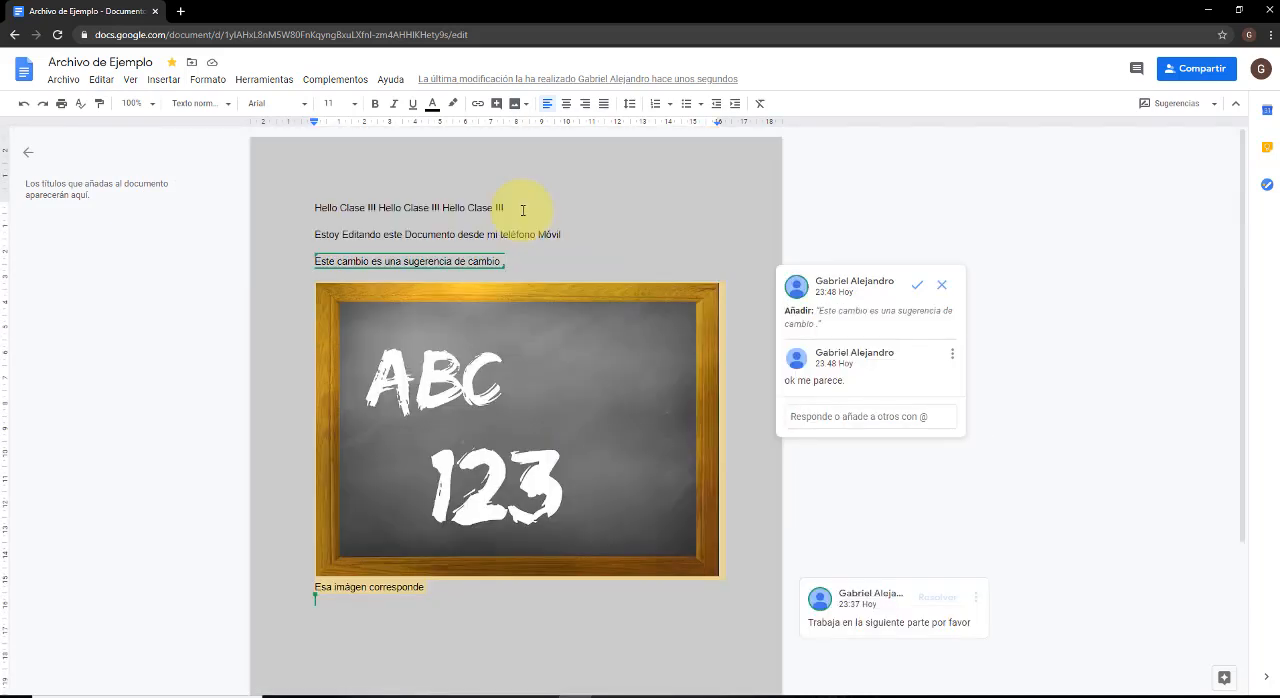
# View the document in Visualización mode and return it to Sugerencias mode.
pyautogui.click(130, 80)
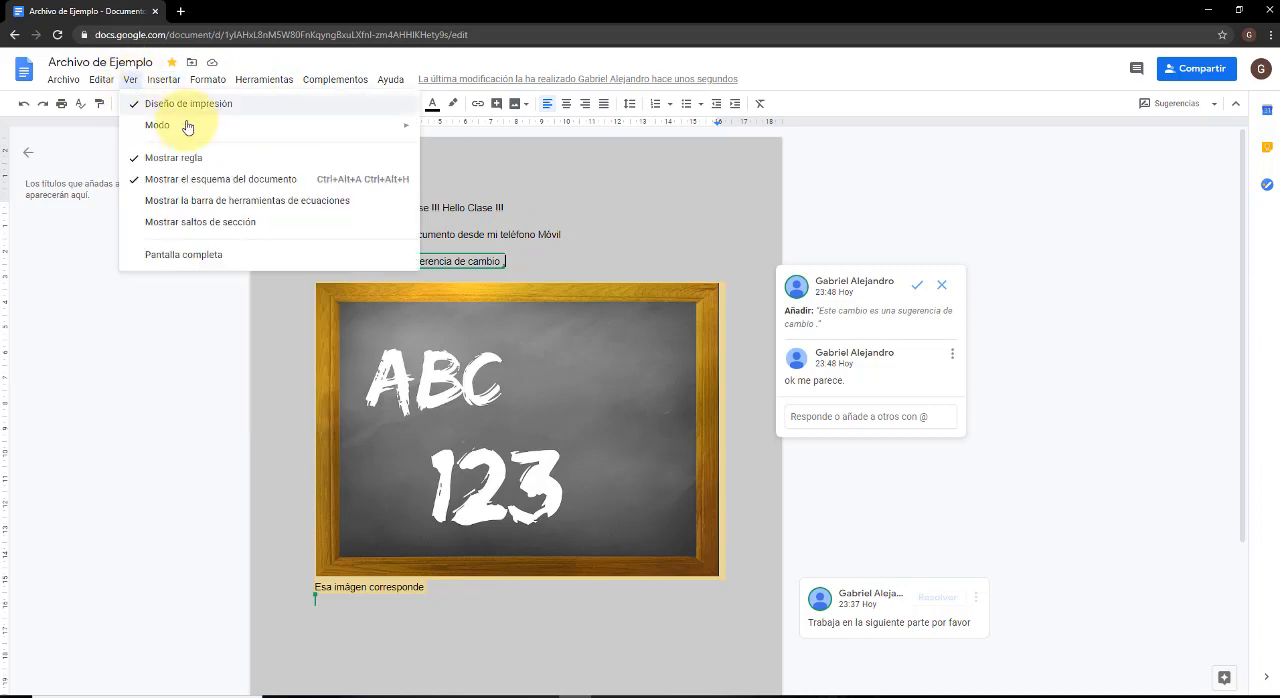
pyautogui.moveTo(200, 125)
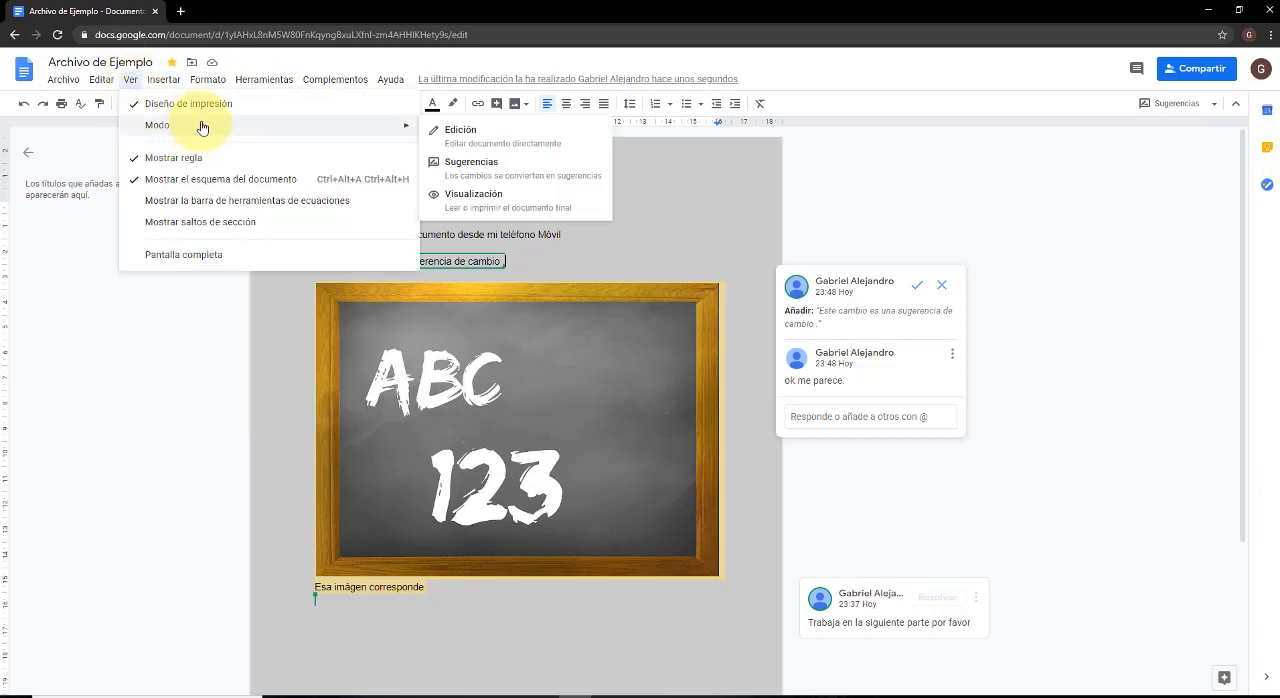
pyautogui.click(490, 197)
pyautogui.scroll(-1, 757, 249)
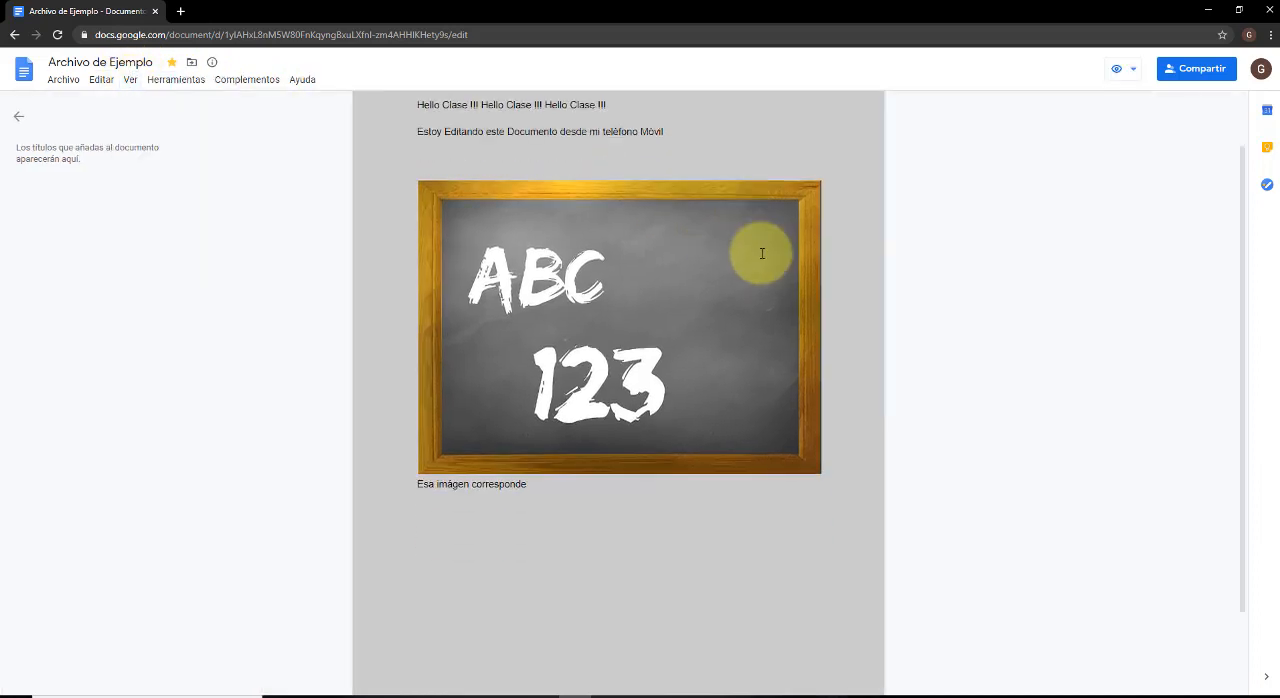
pyautogui.click(1124, 70)
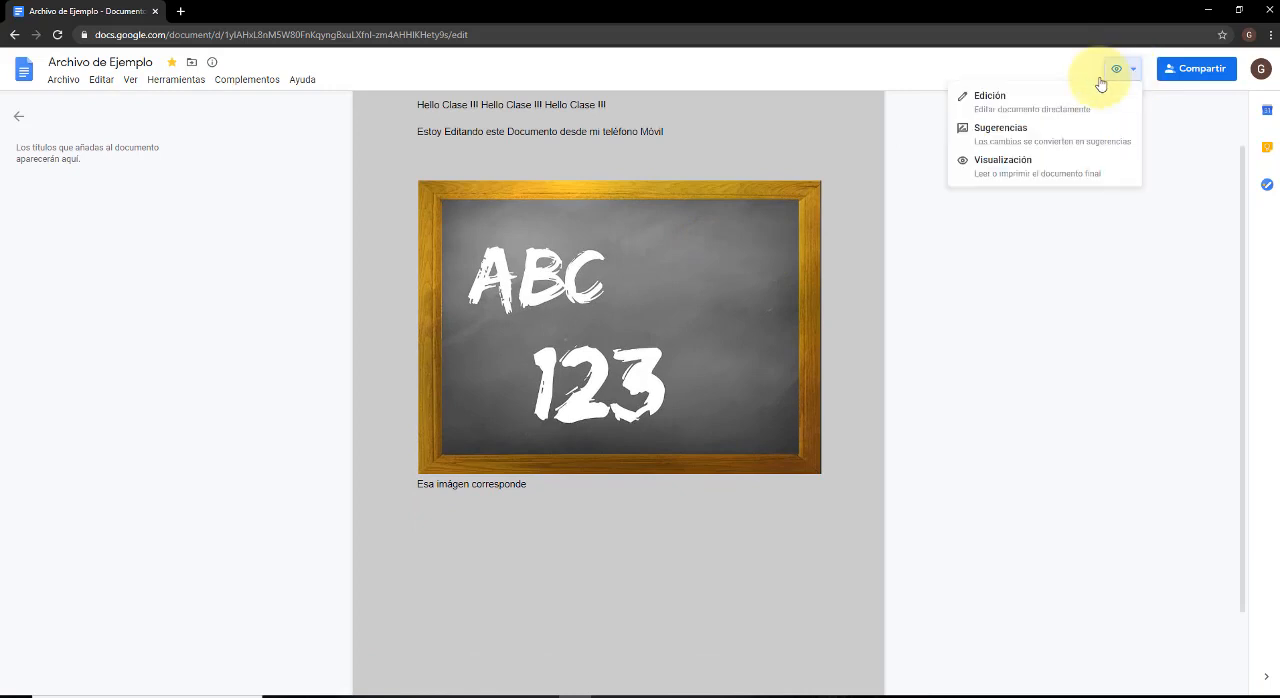
pyautogui.click(1039, 140)
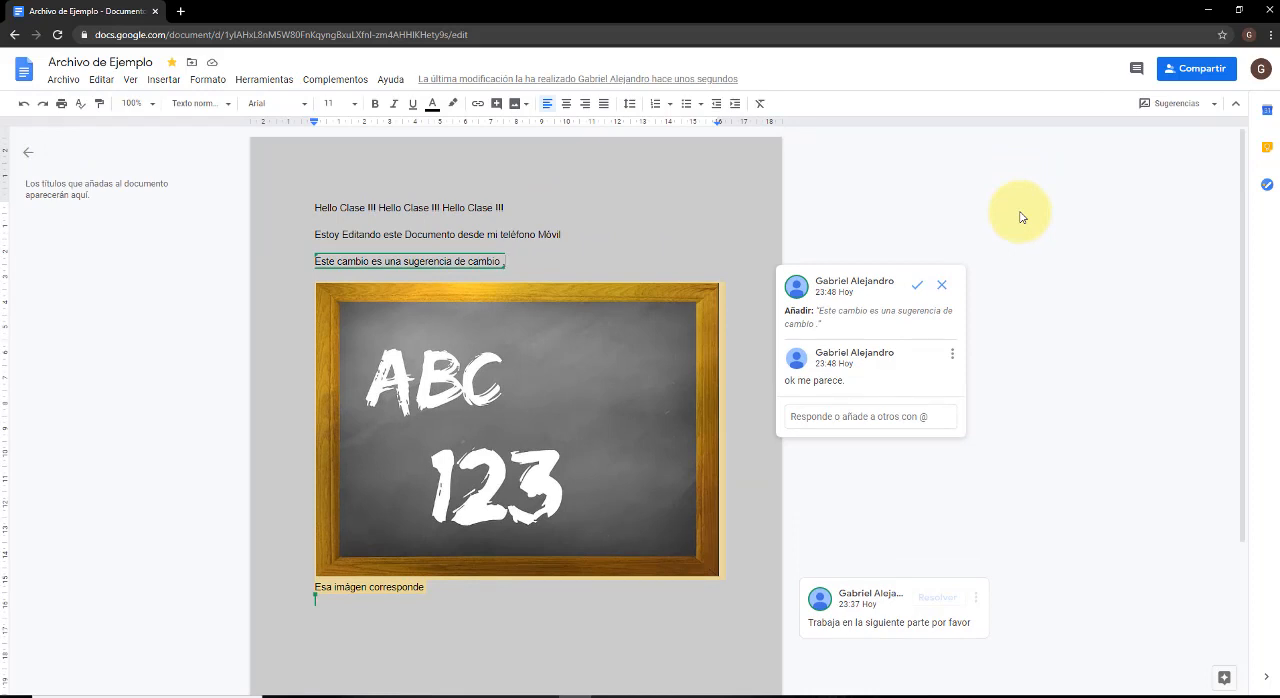
# Switch the document to Edición mode and back to Sugerencias mode.
pyautogui.click(1208, 108)
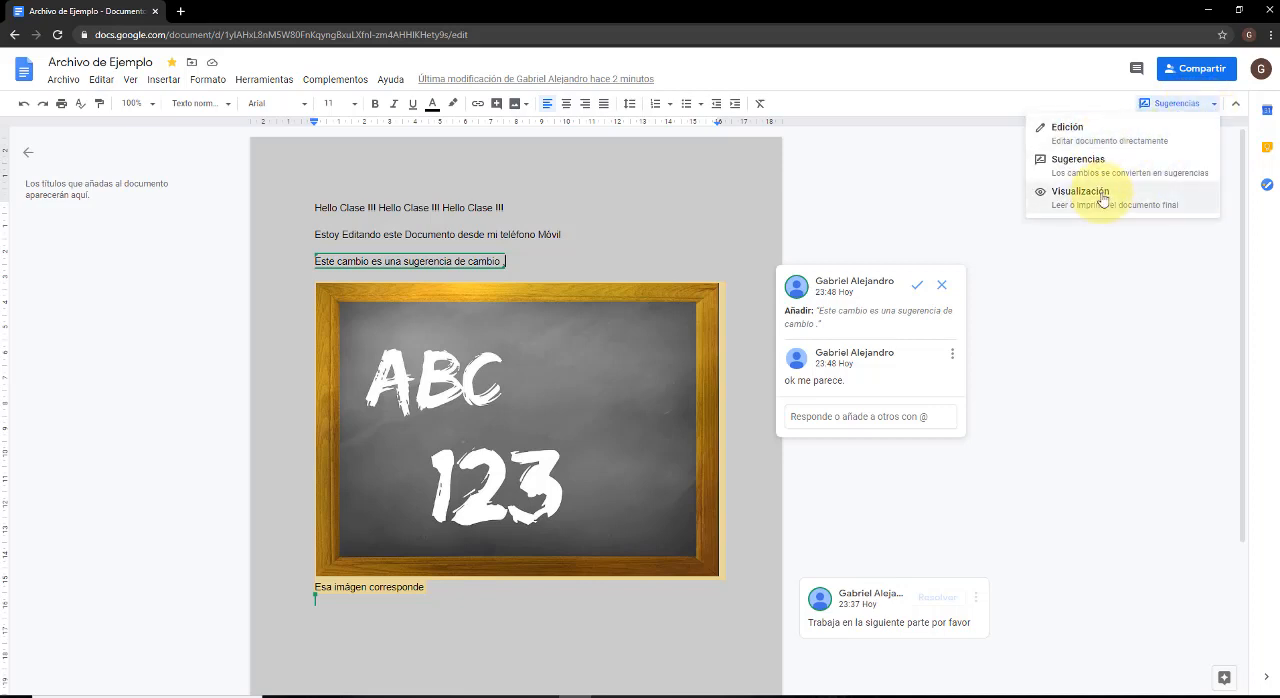
pyautogui.click(1095, 132)
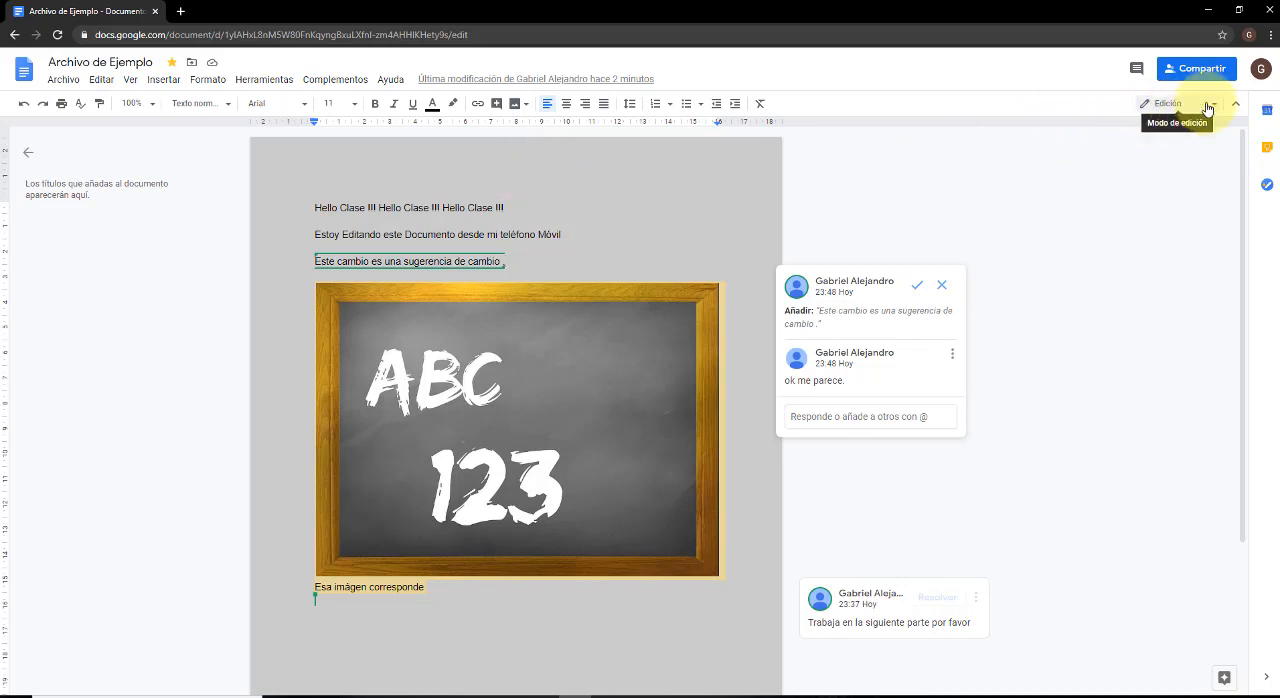
pyautogui.click(1208, 106)
pyautogui.click(1098, 181)
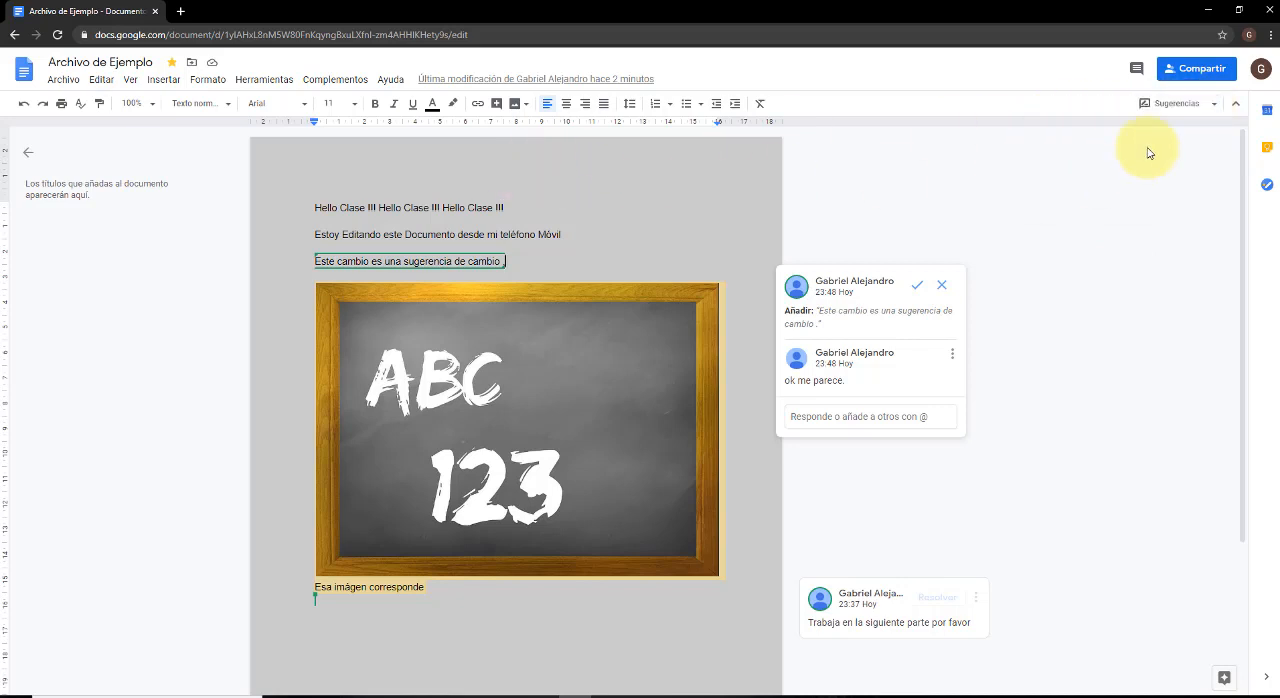
# Preview the document in Visualización mode, and set it to Edición mode.
pyautogui.click(1190, 106)
pyautogui.click(1155, 196)
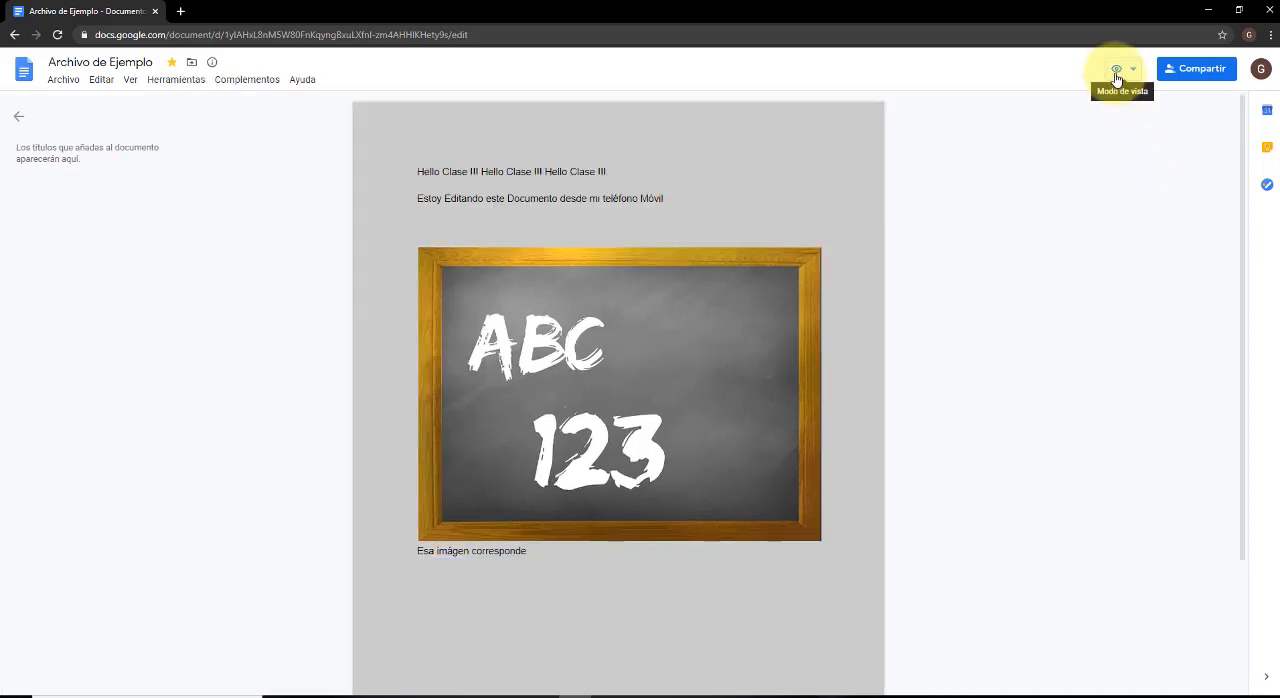
pyautogui.click(1116, 78)
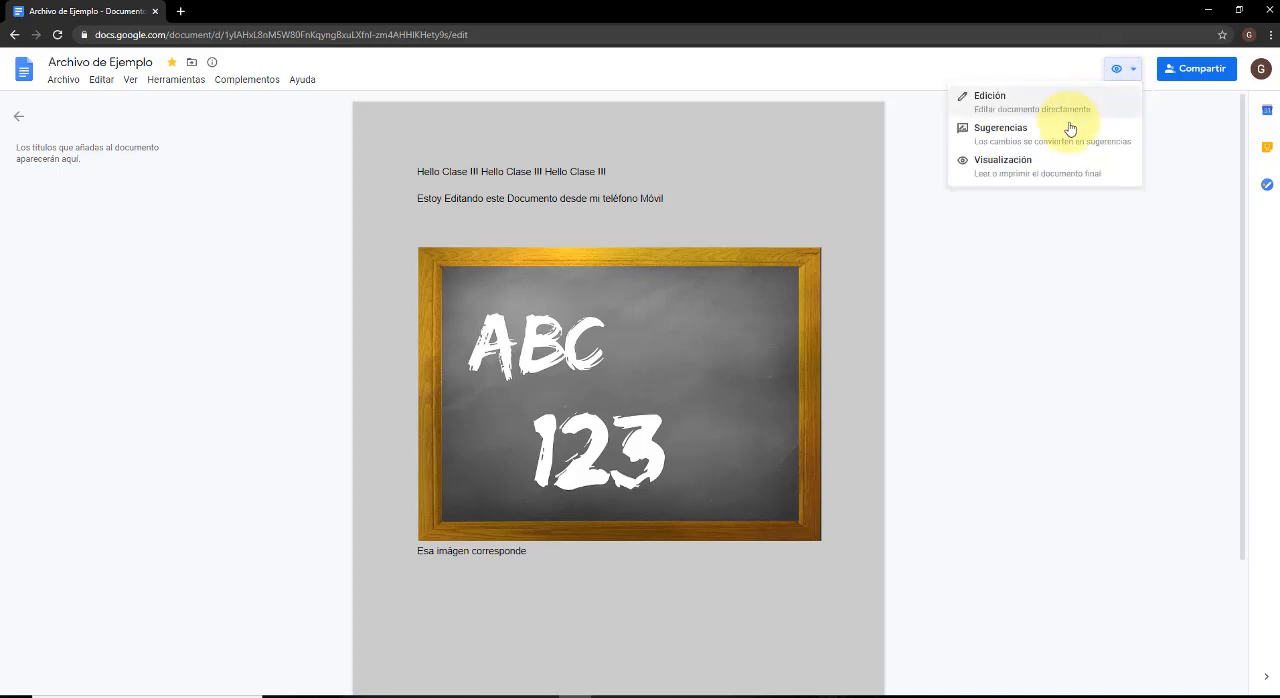
pyautogui.click(1063, 106)
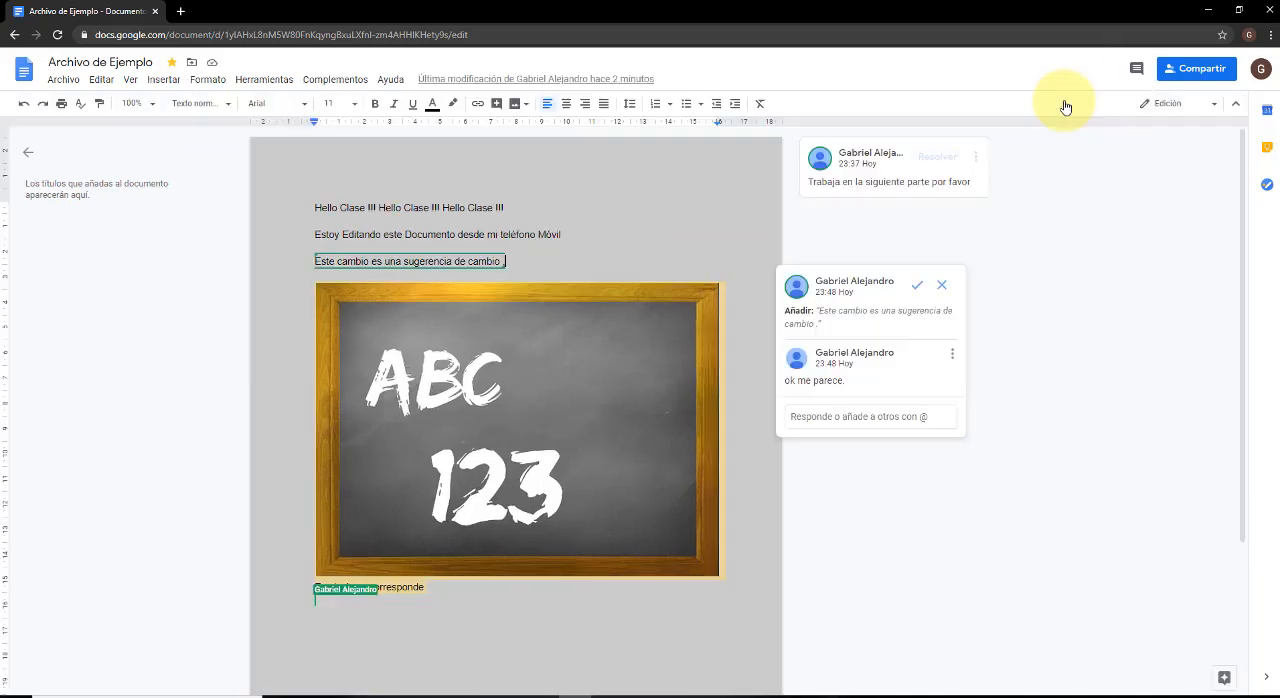
# Look over the elements that can be inserted in the document and the available image sources.
pyautogui.click(130, 80)
pyautogui.moveTo(168, 84)
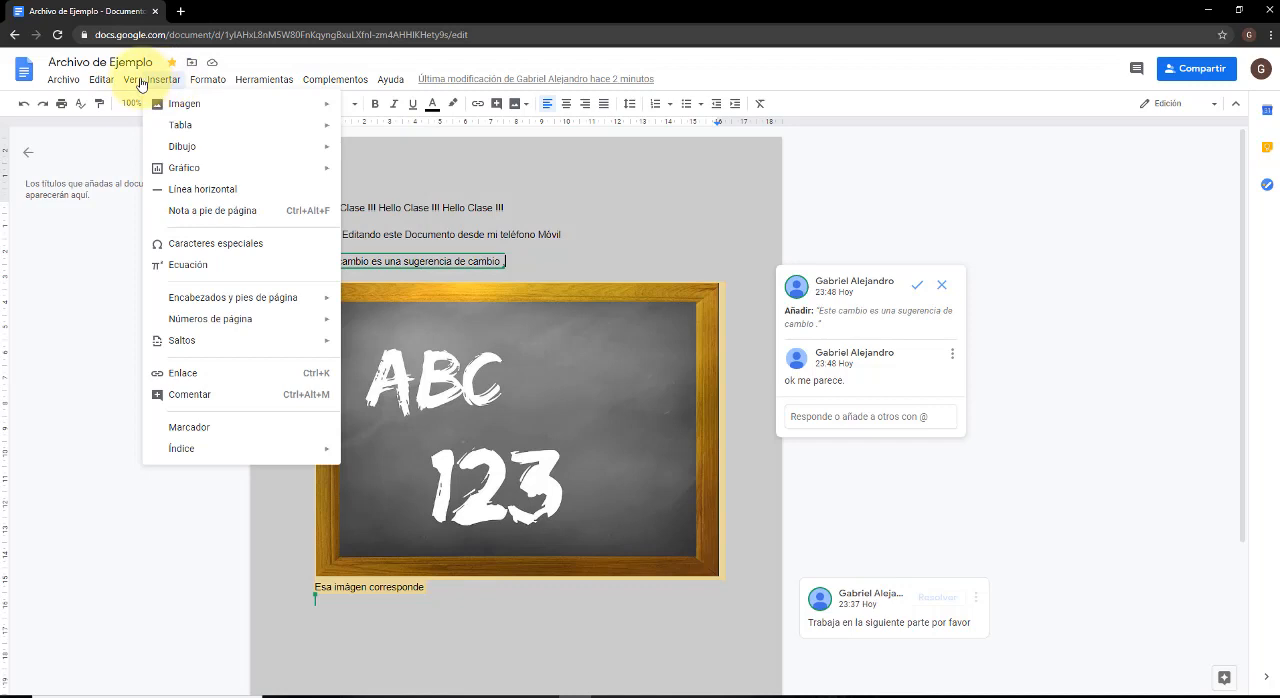
pyautogui.moveTo(160, 130)
pyautogui.moveTo(186, 110)
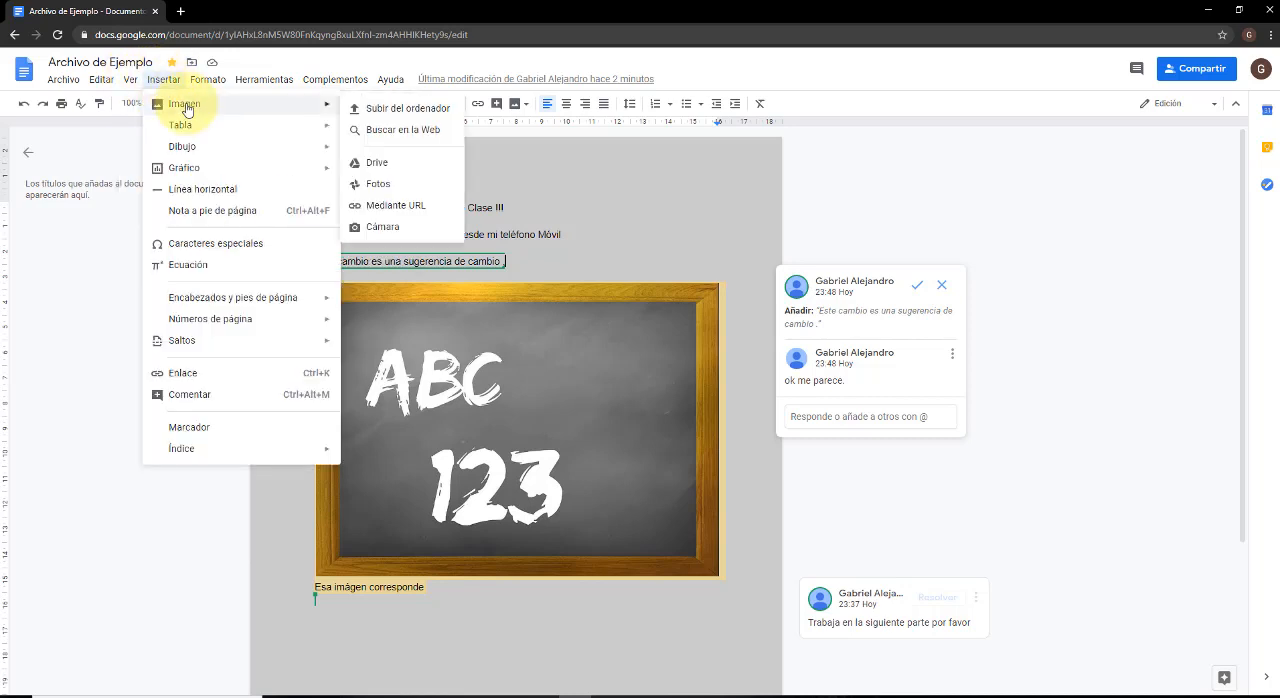
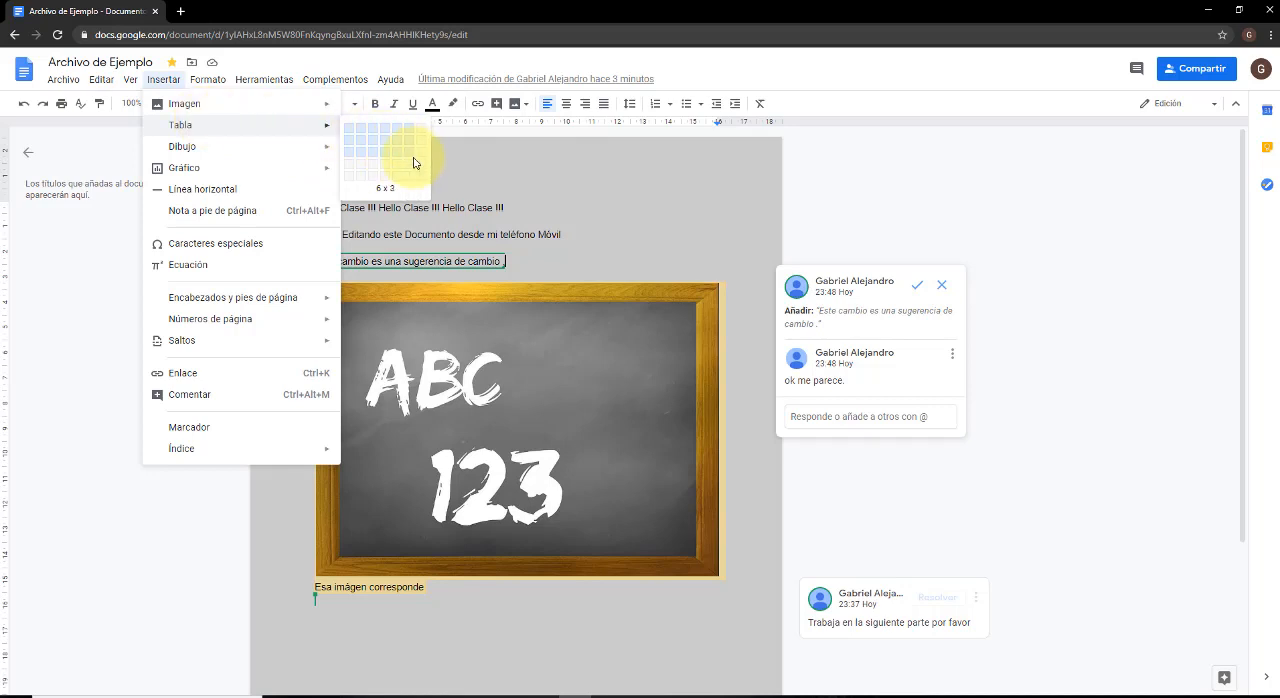
# Insert a 6 x 3 table between the suggested-change line and the chalkboard image.
pyautogui.click(414, 163)
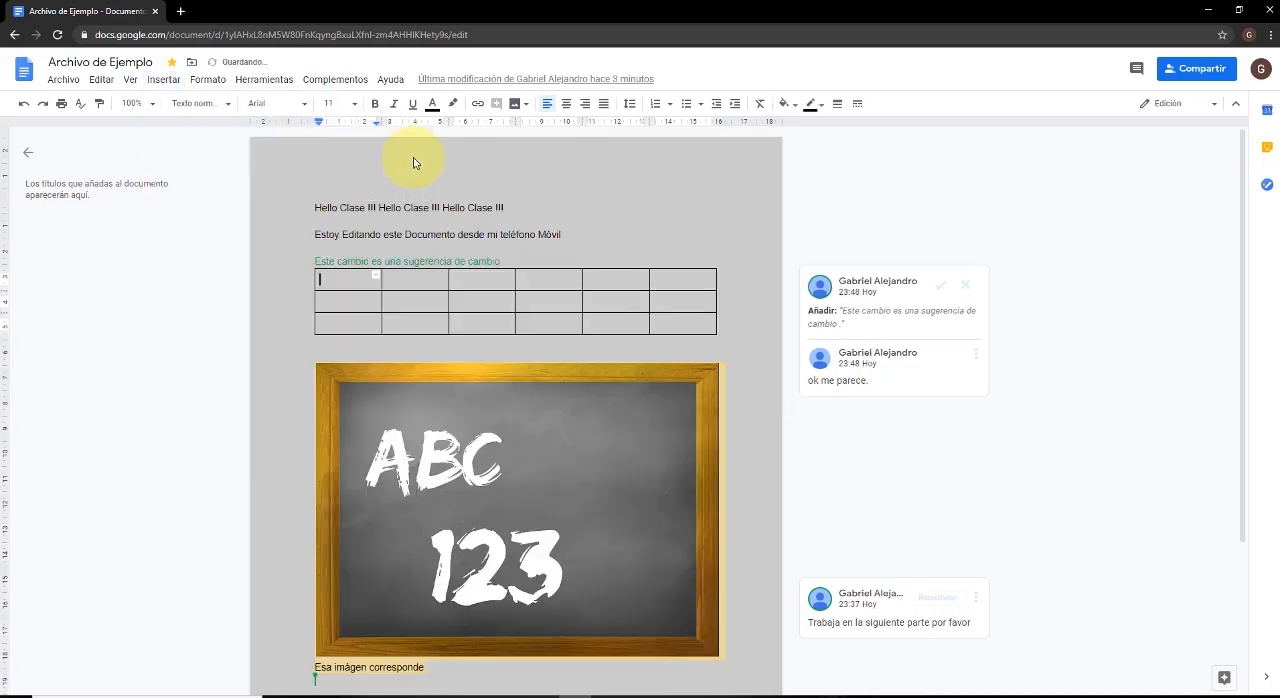
# Insert a new drawing in the table's first cell containing a text box that reads "Esto es un Dibujo".
pyautogui.click(130, 81)
pyautogui.click(157, 81)
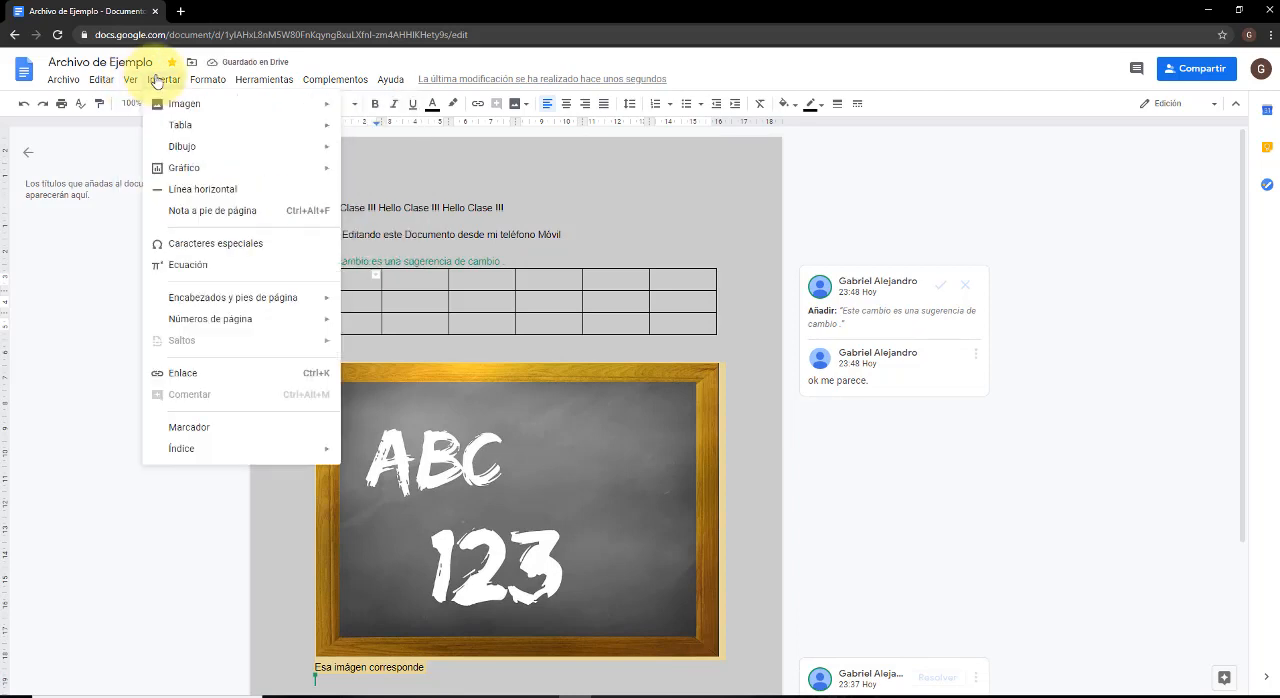
pyautogui.moveTo(230, 145)
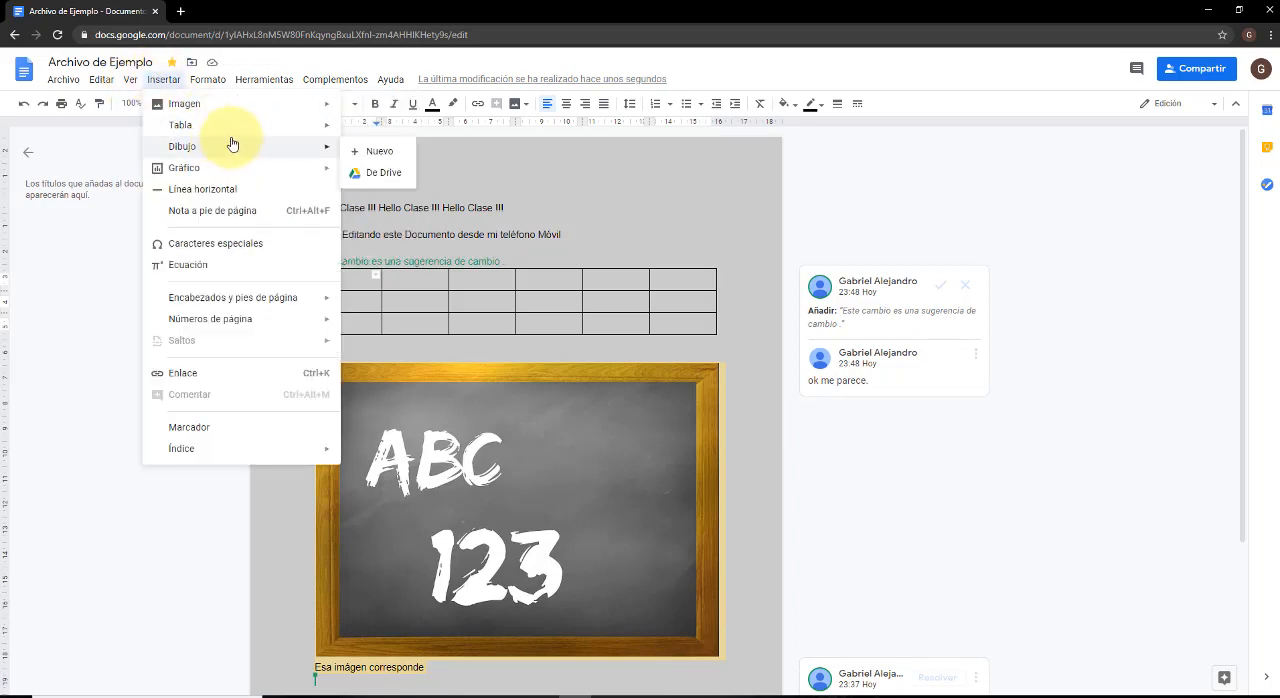
pyautogui.click(380, 156)
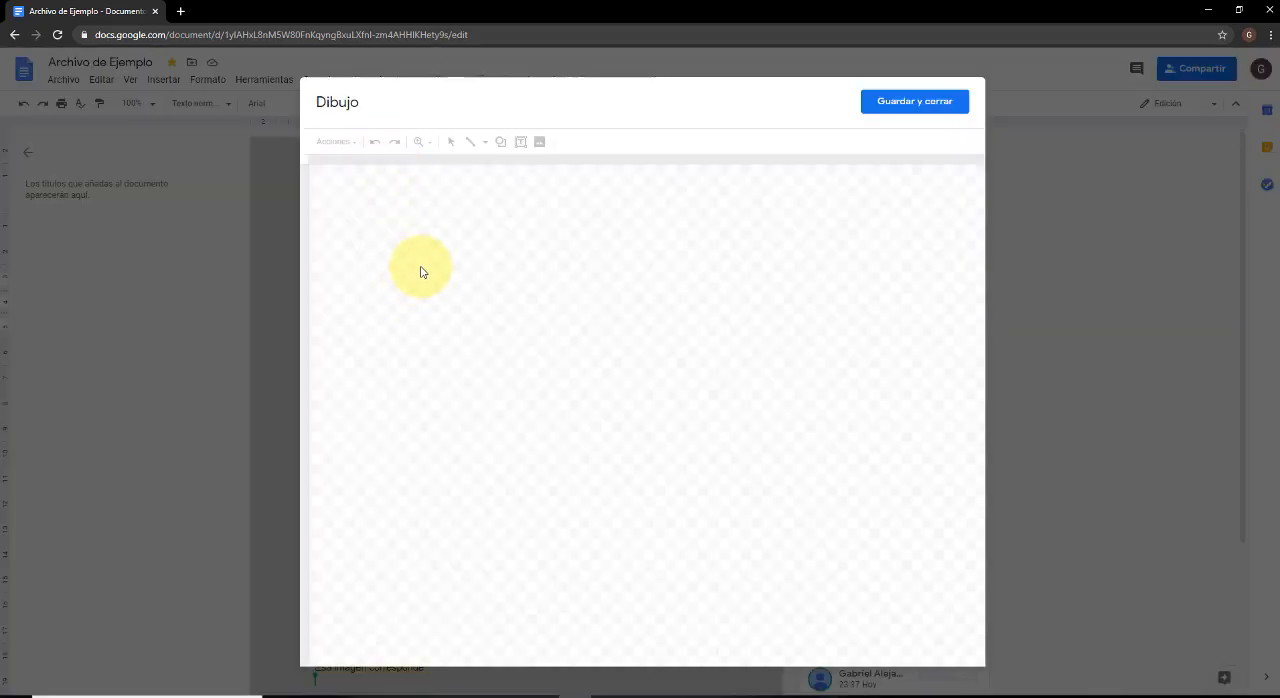
pyautogui.moveTo(406, 245)
pyautogui.mouseDown()
pyautogui.moveTo(443, 300)
pyautogui.moveTo(531, 309)
pyautogui.mouseUp()
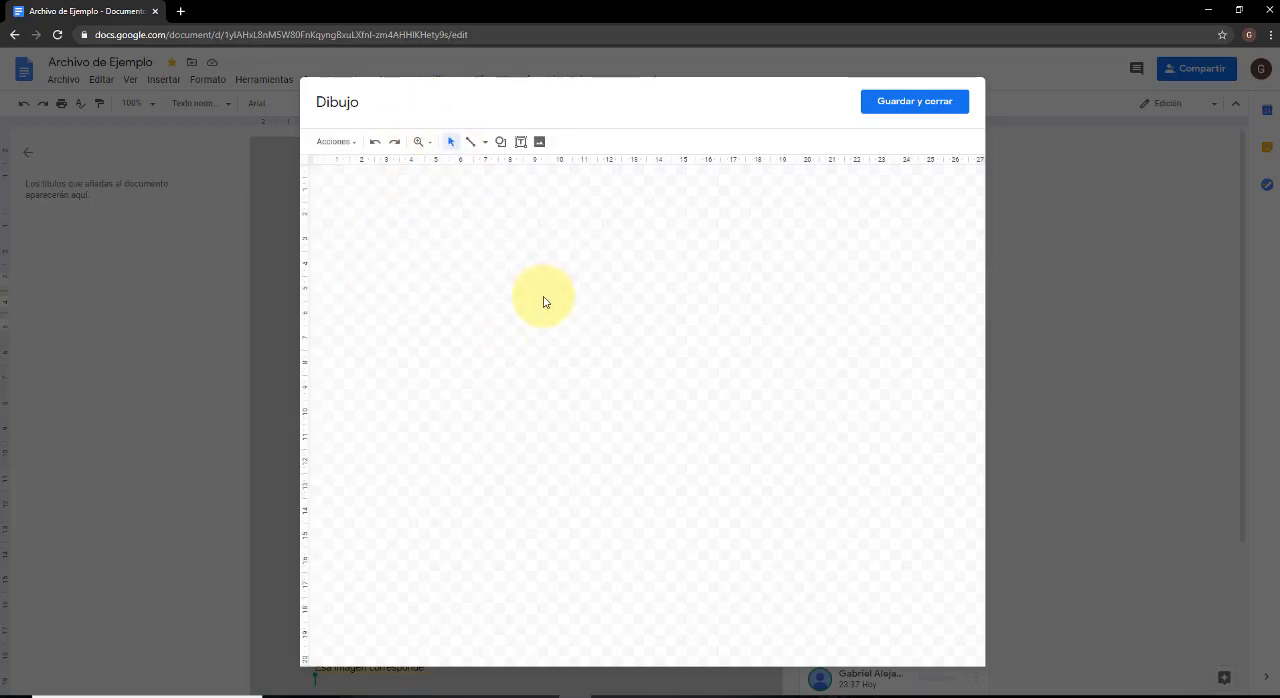
pyautogui.click(520, 141)
pyautogui.moveTo(452, 261); pyautogui.dragTo(601, 336)
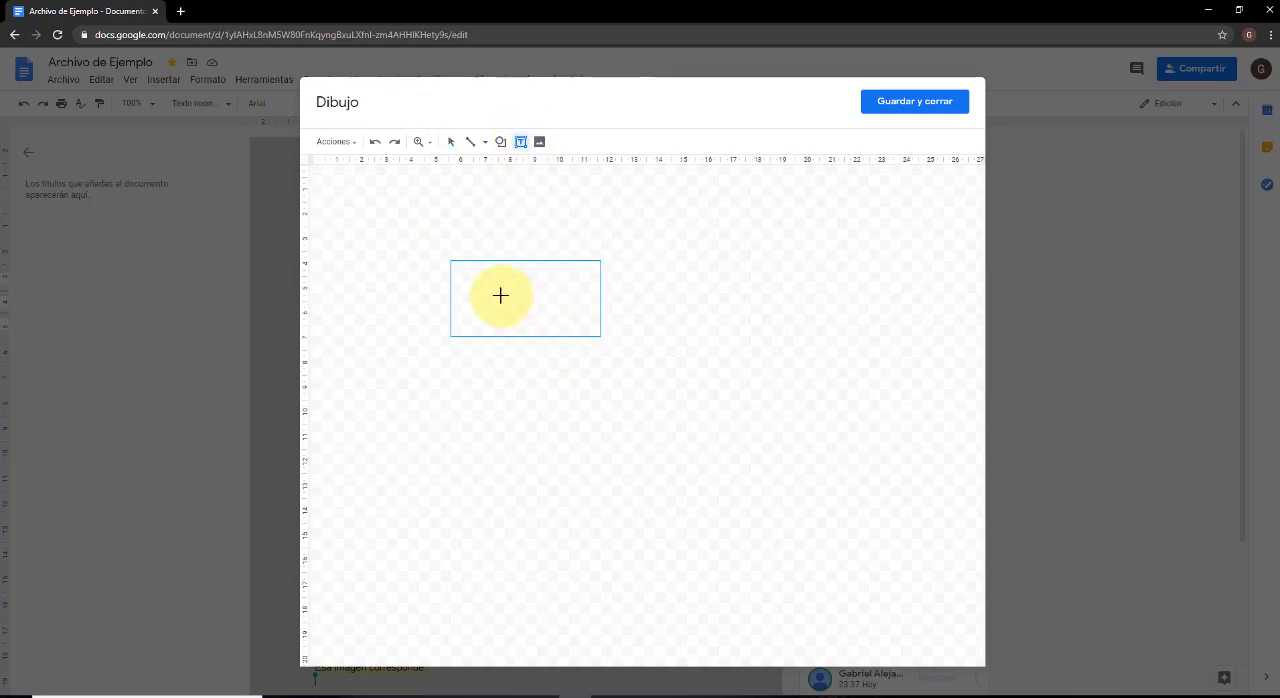
pyautogui.write('Es')
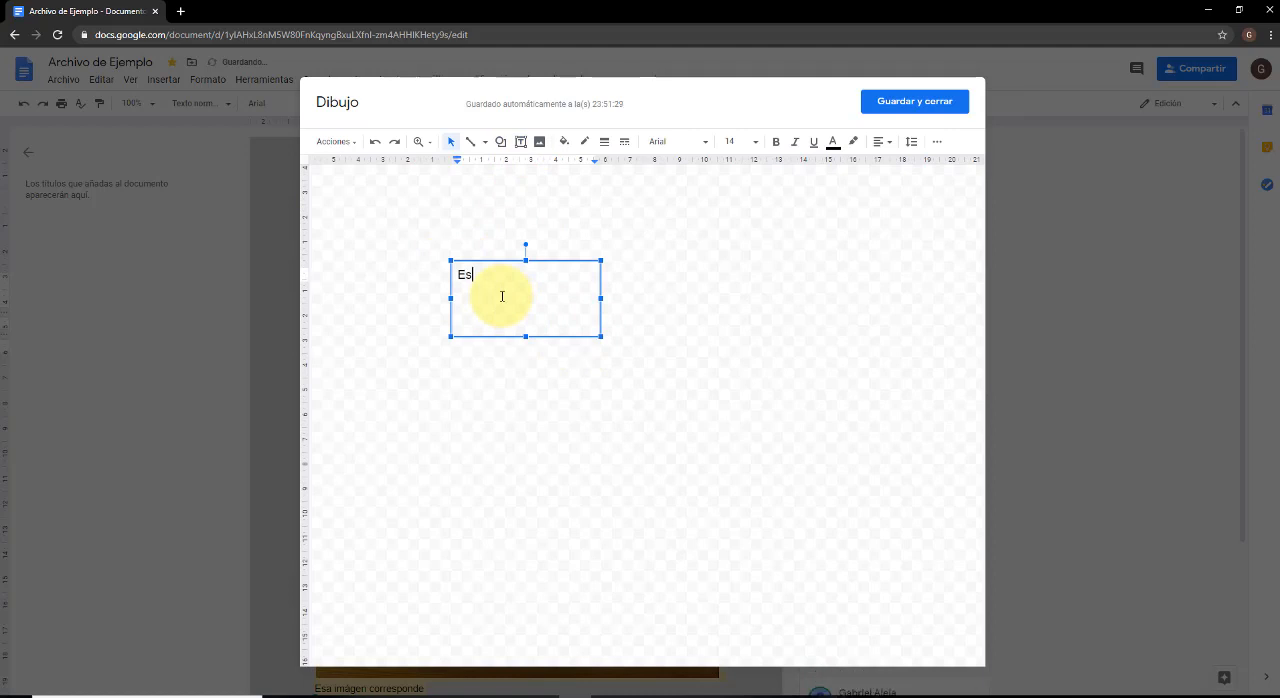
pyautogui.write('to es un Dibujo')
pyautogui.click(886, 104)
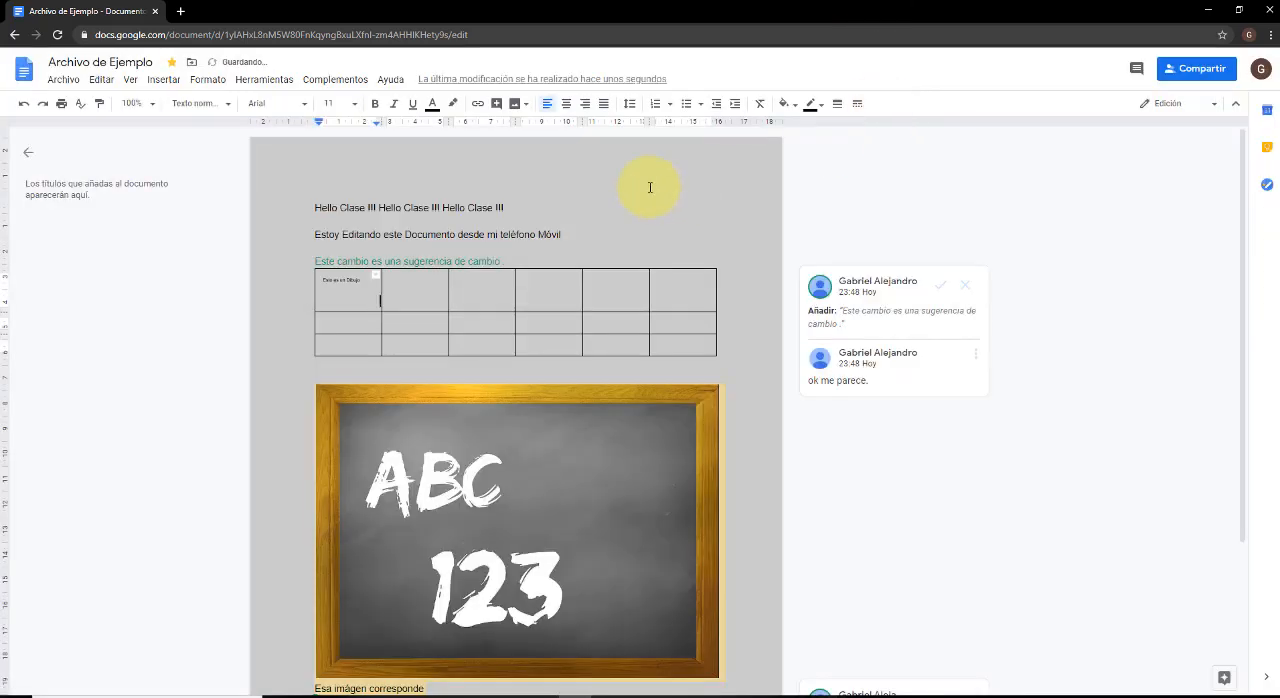
# Move the text drawing out of the table's first cell to the end of the "Hello Clase" line.
pyautogui.click(360, 284)
pyautogui.moveTo(363, 294)
pyautogui.mouseDown()
pyautogui.moveTo(437, 291)
pyautogui.moveTo(587, 214)
pyautogui.mouseUp()
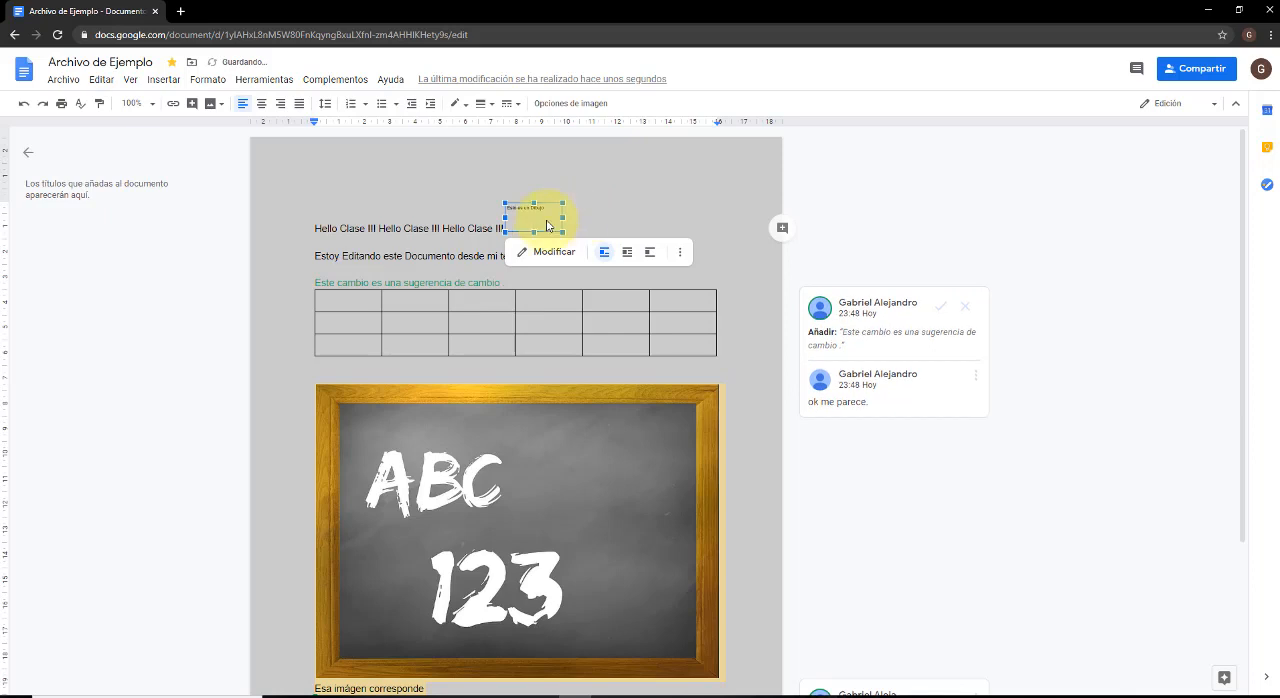
# Create a new drawing, search Google images for "USB", and add the black flash drive picture to it.
pyautogui.click(160, 80)
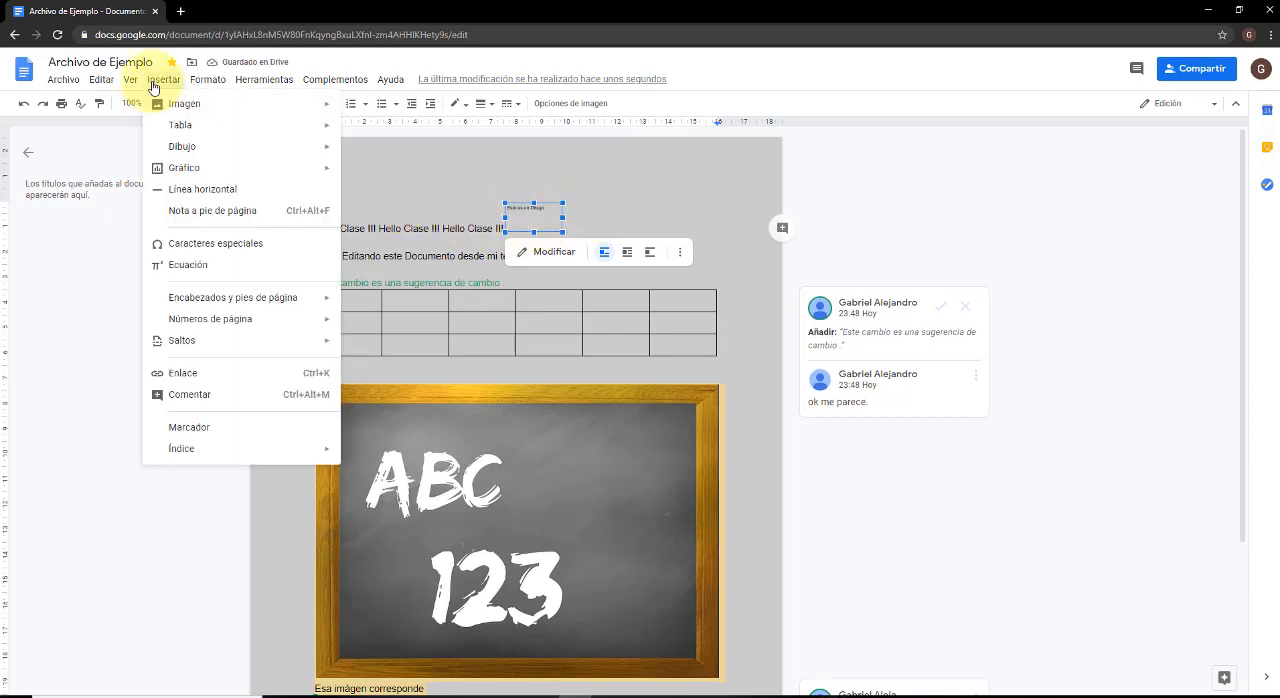
pyautogui.moveTo(214, 150)
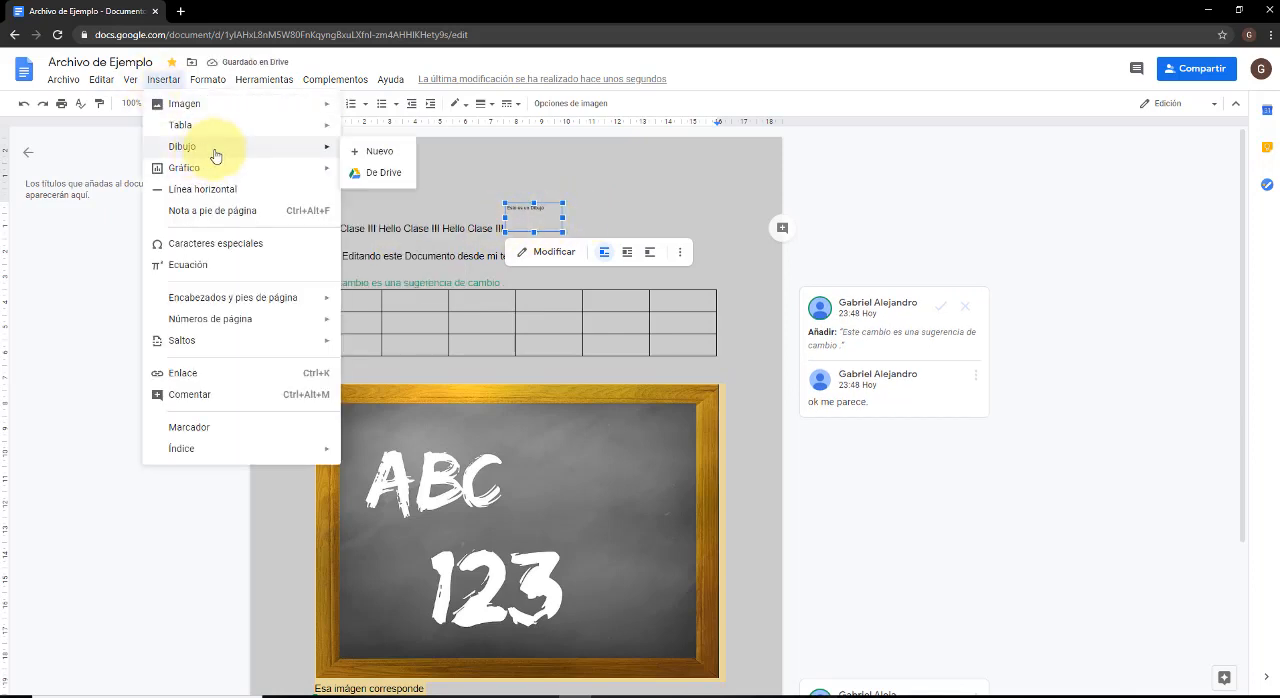
pyautogui.click(360, 150)
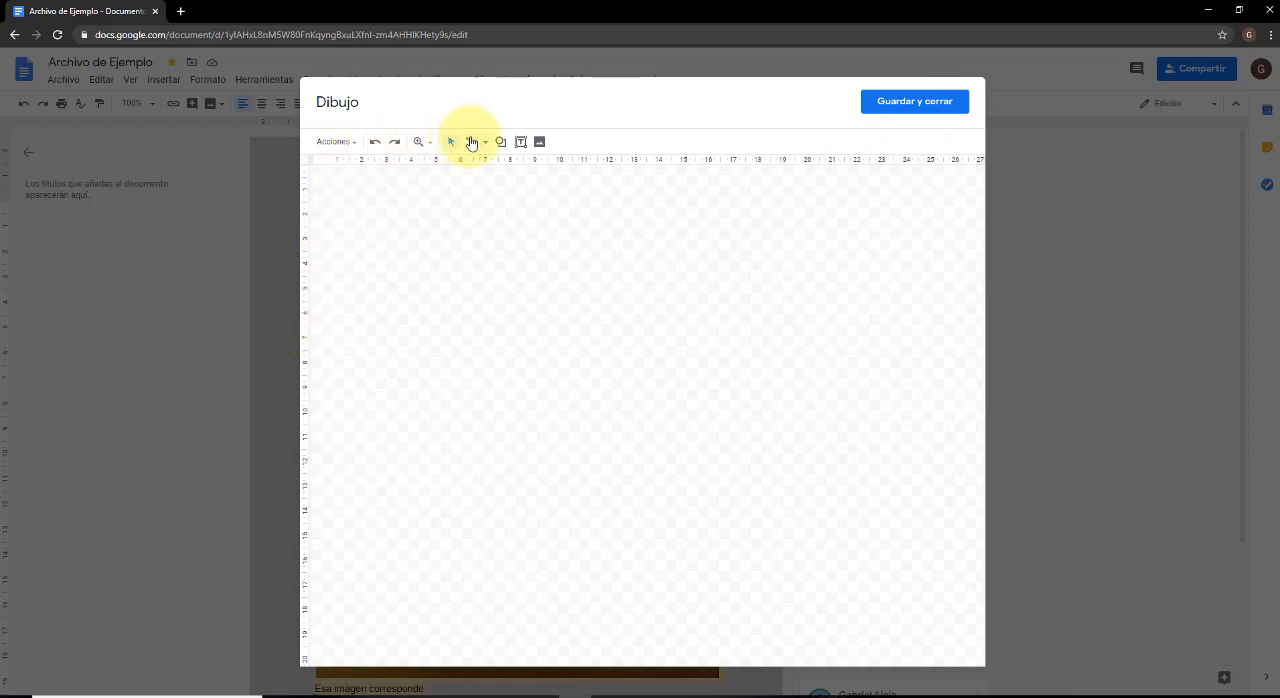
pyautogui.click(538, 143)
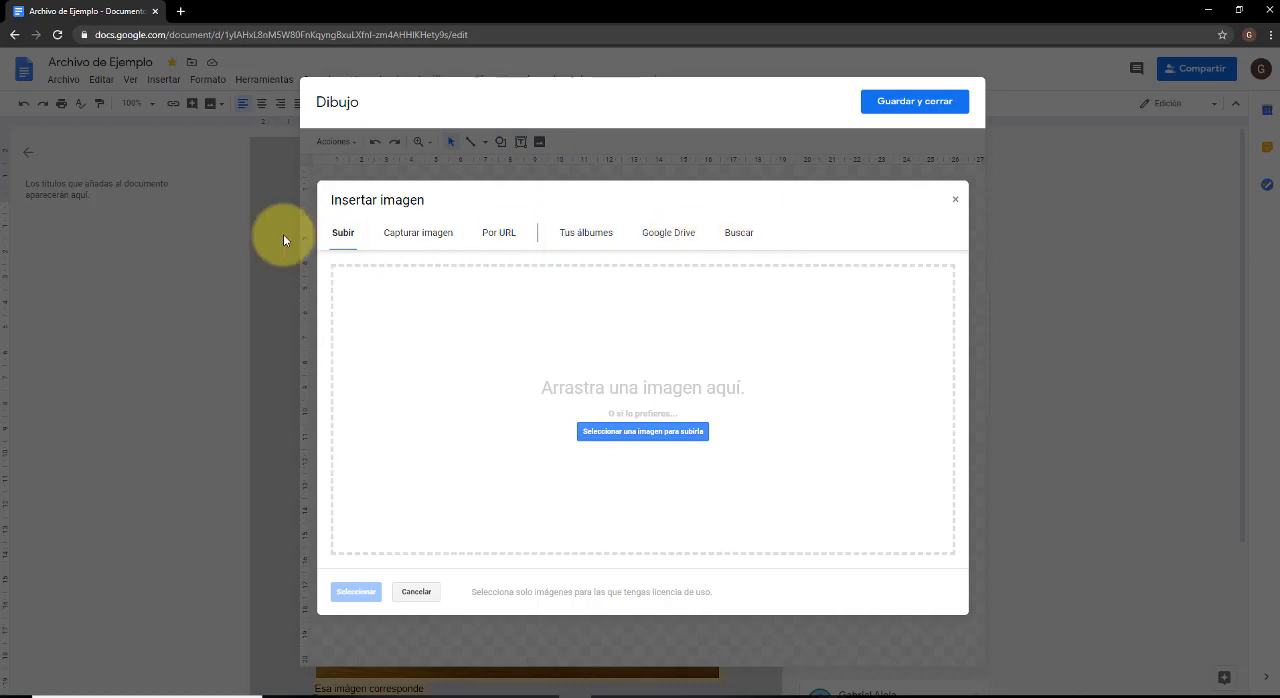
pyautogui.click(736, 233)
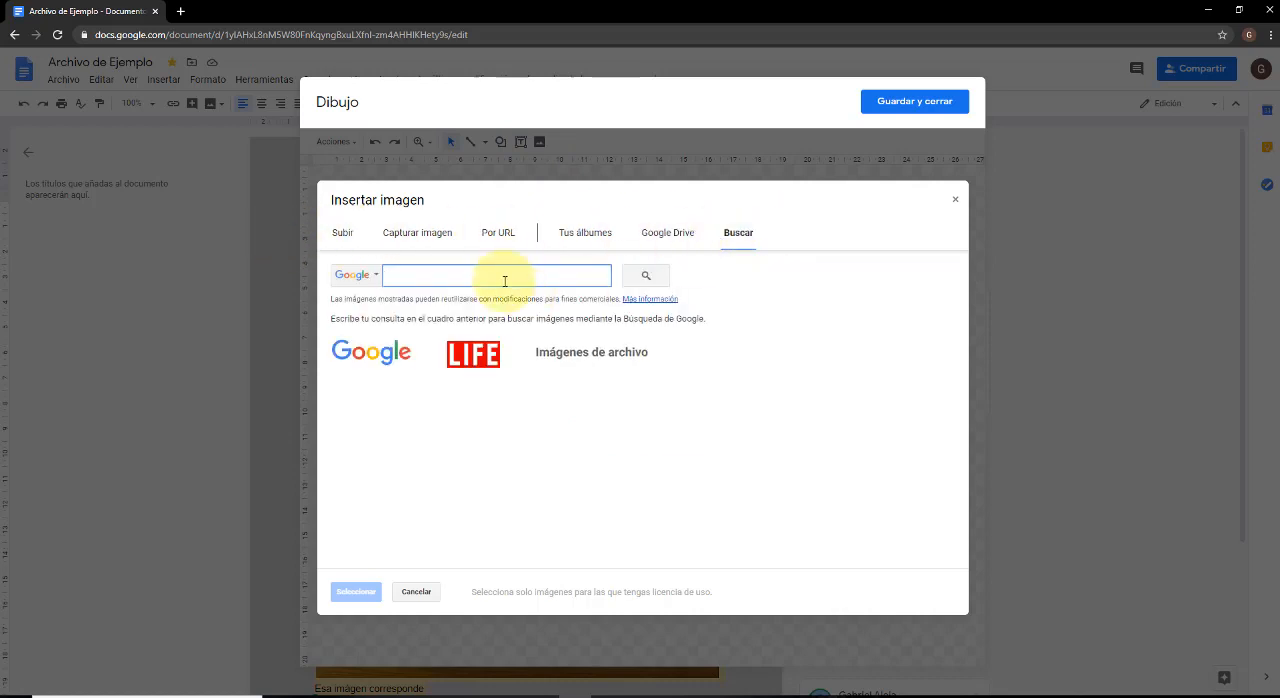
pyautogui.write('USB')
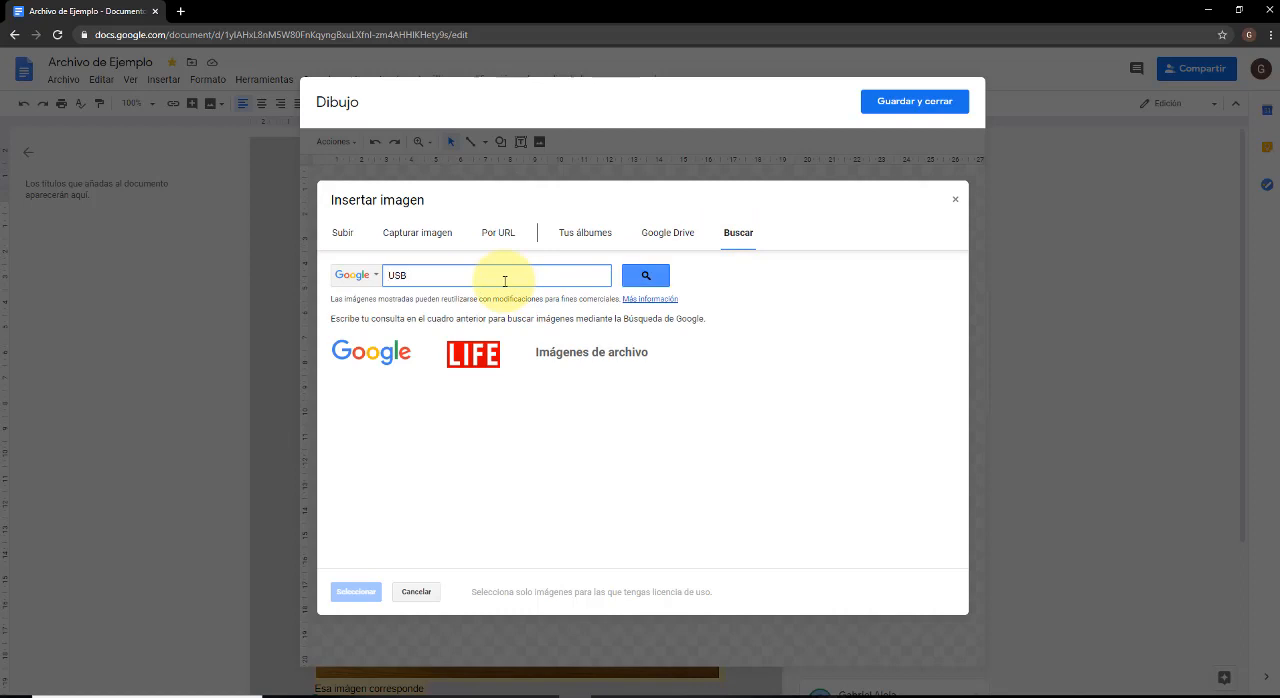
pyautogui.click(645, 277)
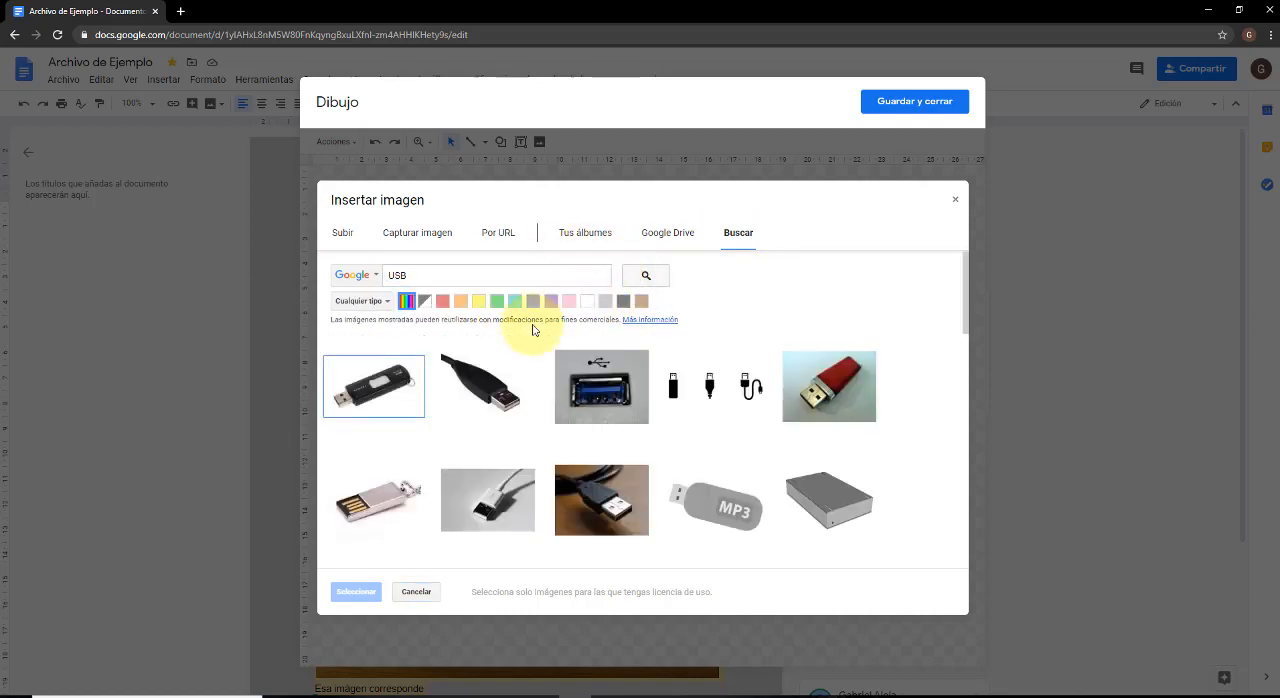
pyautogui.click(380, 398)
pyautogui.click(356, 591)
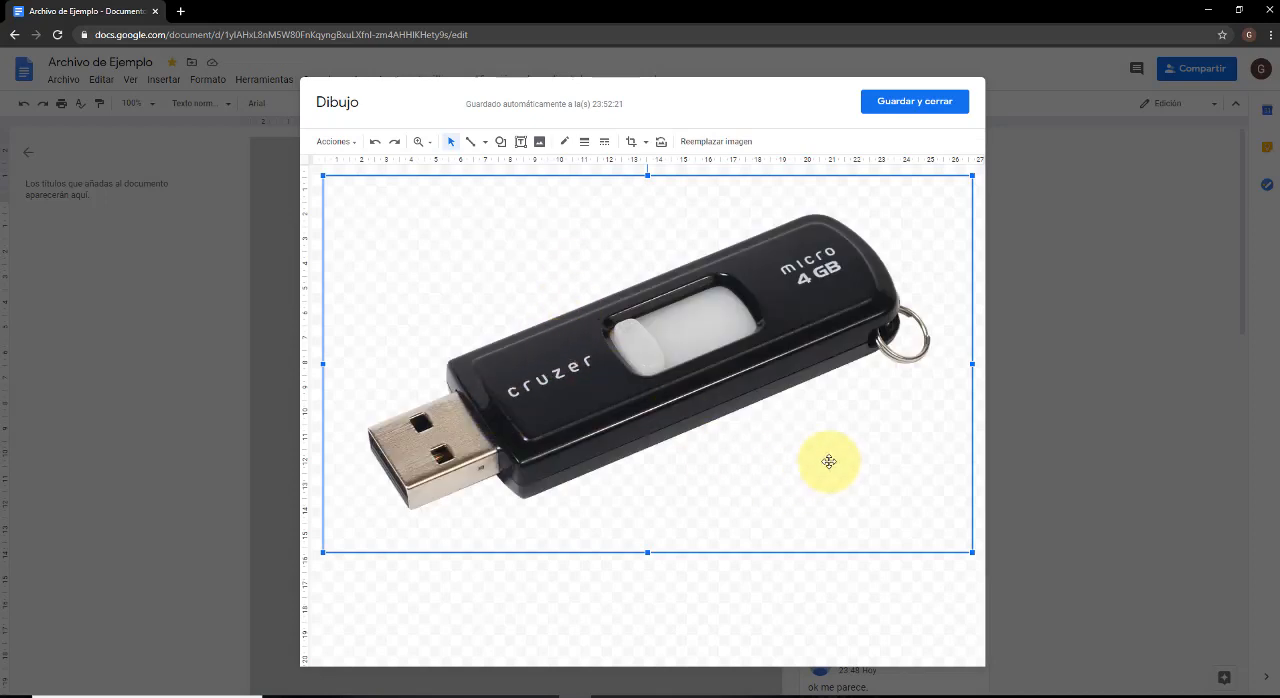
# Shrink the flash drive picture to about 18 cm wide, move it nearer the canvas centre, and save the drawing into the document.
pyautogui.moveTo(971, 551); pyautogui.dragTo(722, 431)
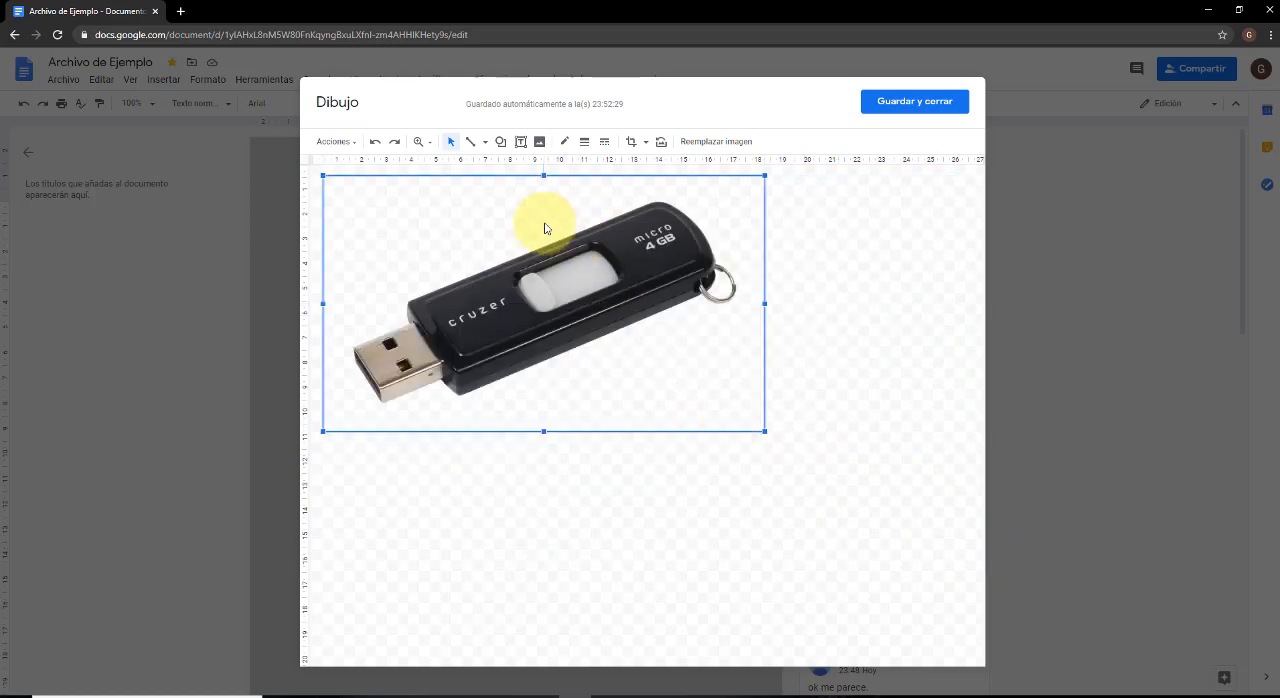
pyautogui.moveTo(543, 223); pyautogui.dragTo(629, 222)
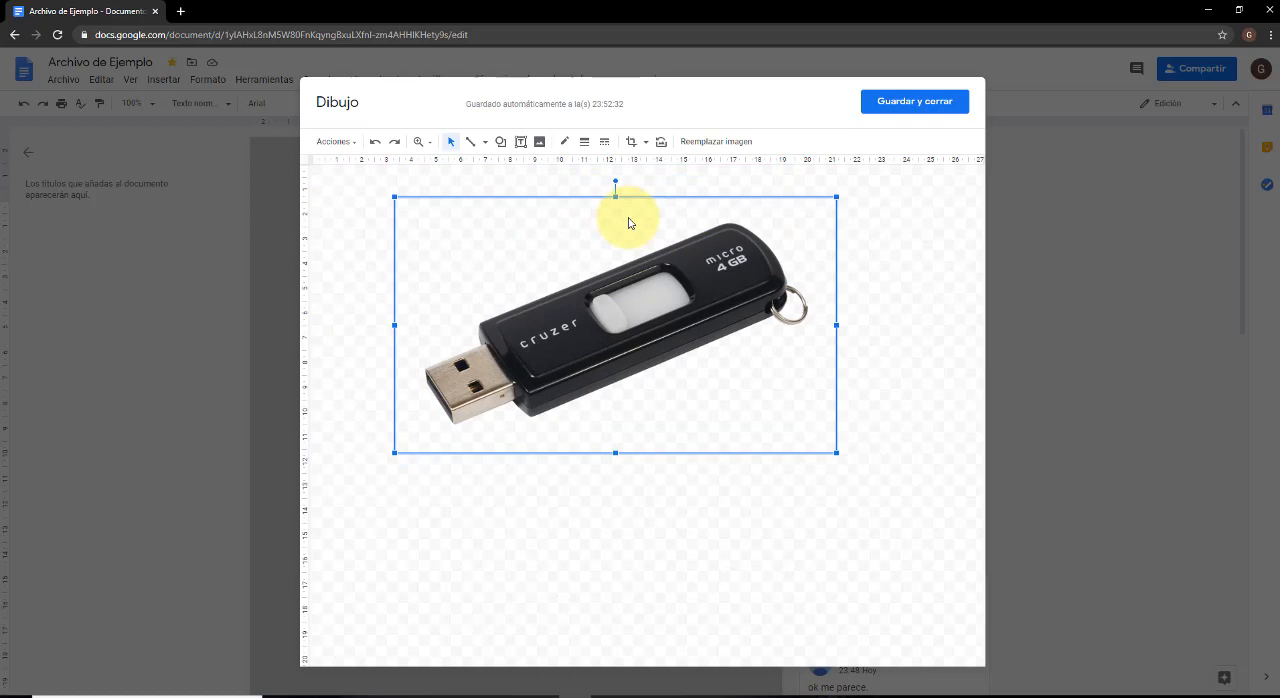
pyautogui.click(907, 108)
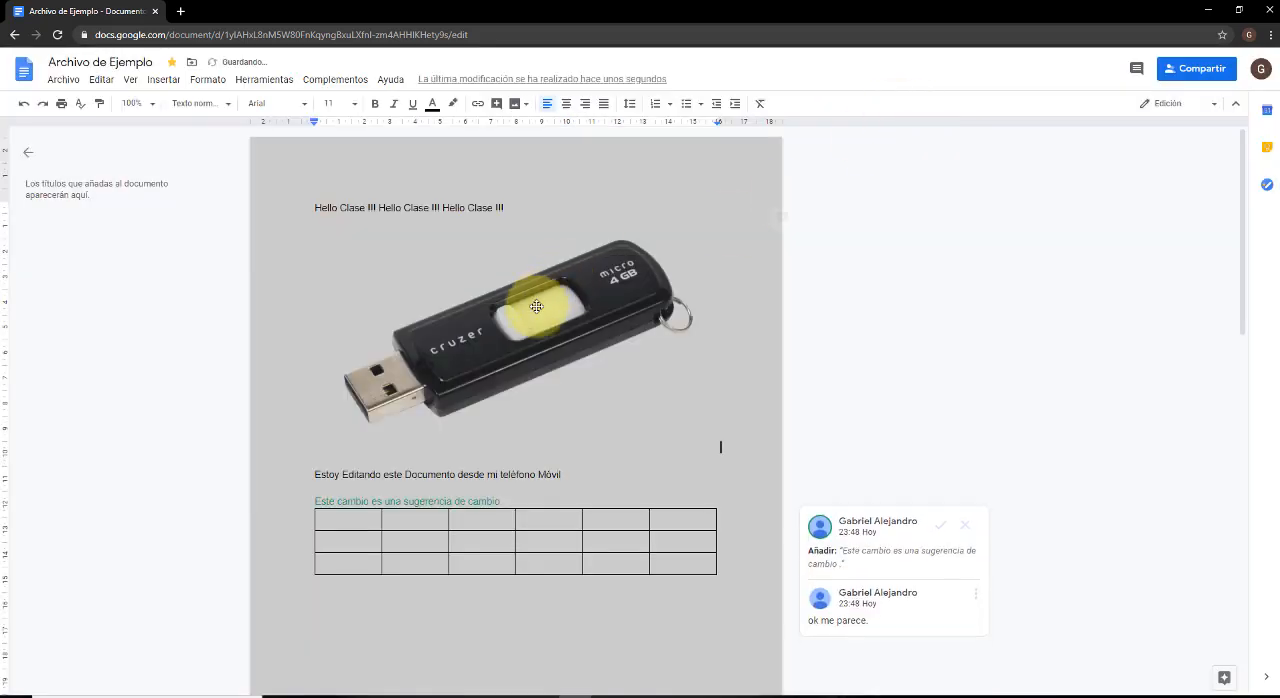
# Insert a horizontal line after the "Hello Clase" text, above the flash drive drawing.
pyautogui.click(576, 320)
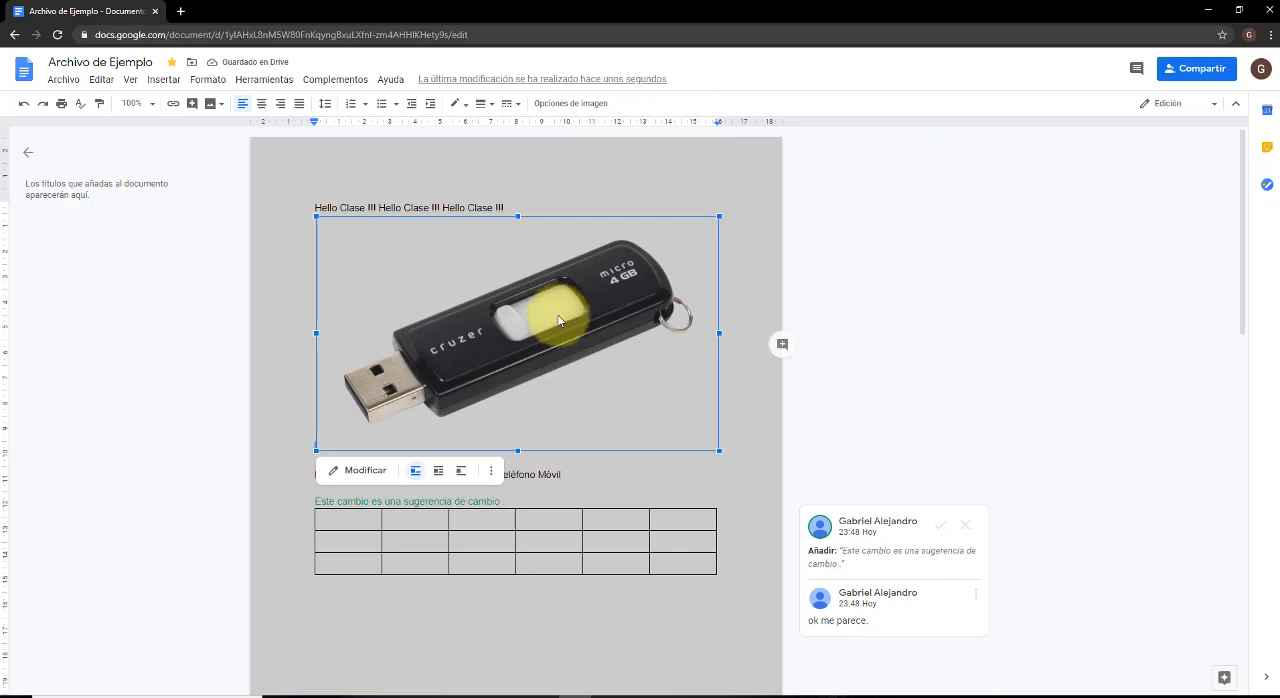
pyautogui.click(618, 182)
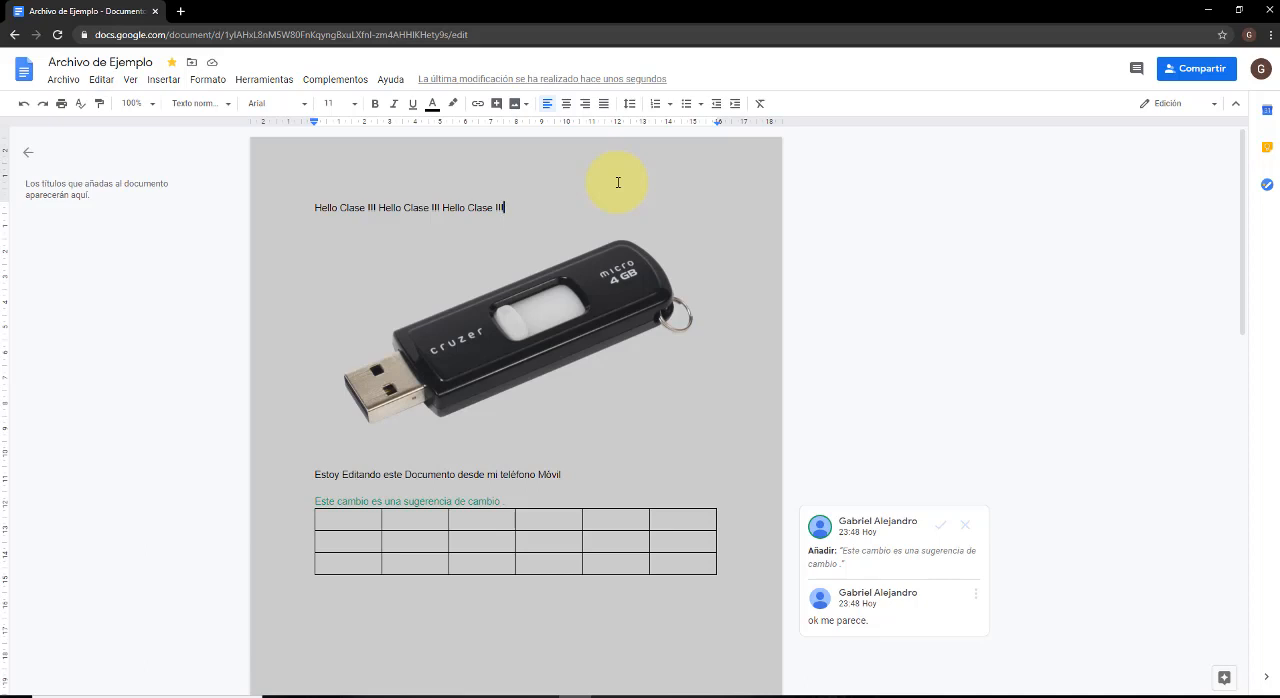
pyautogui.click(176, 81)
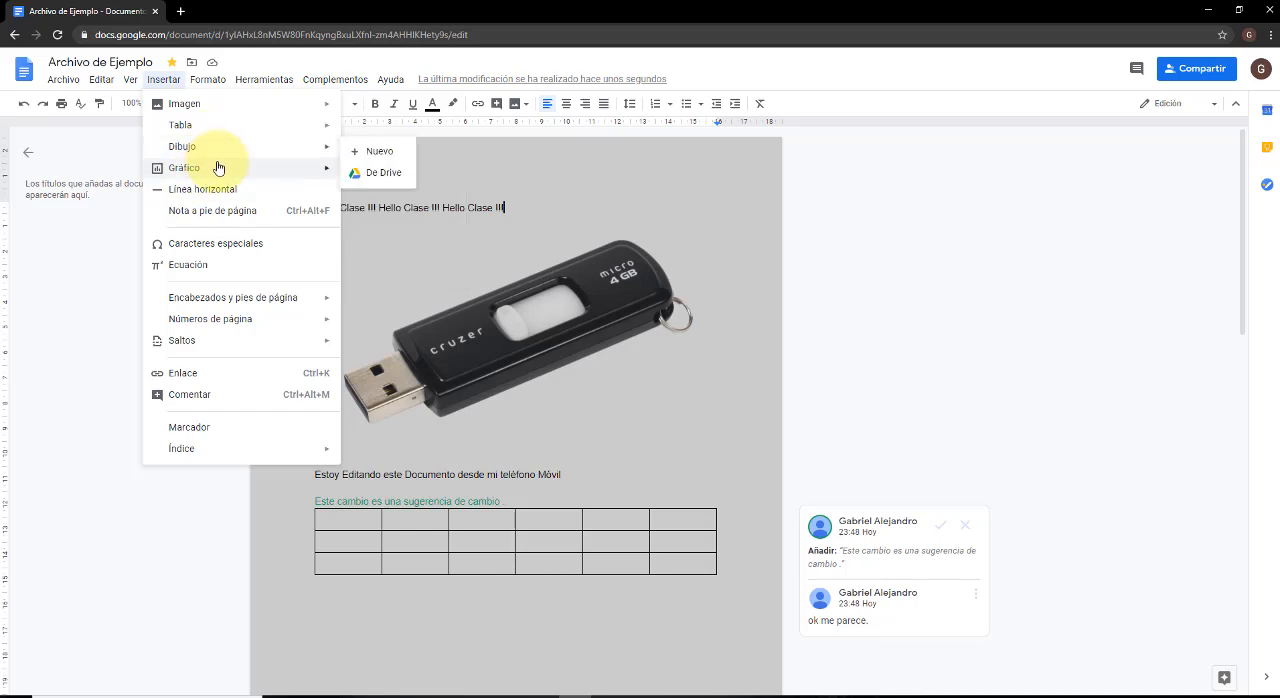
pyautogui.moveTo(218, 168)
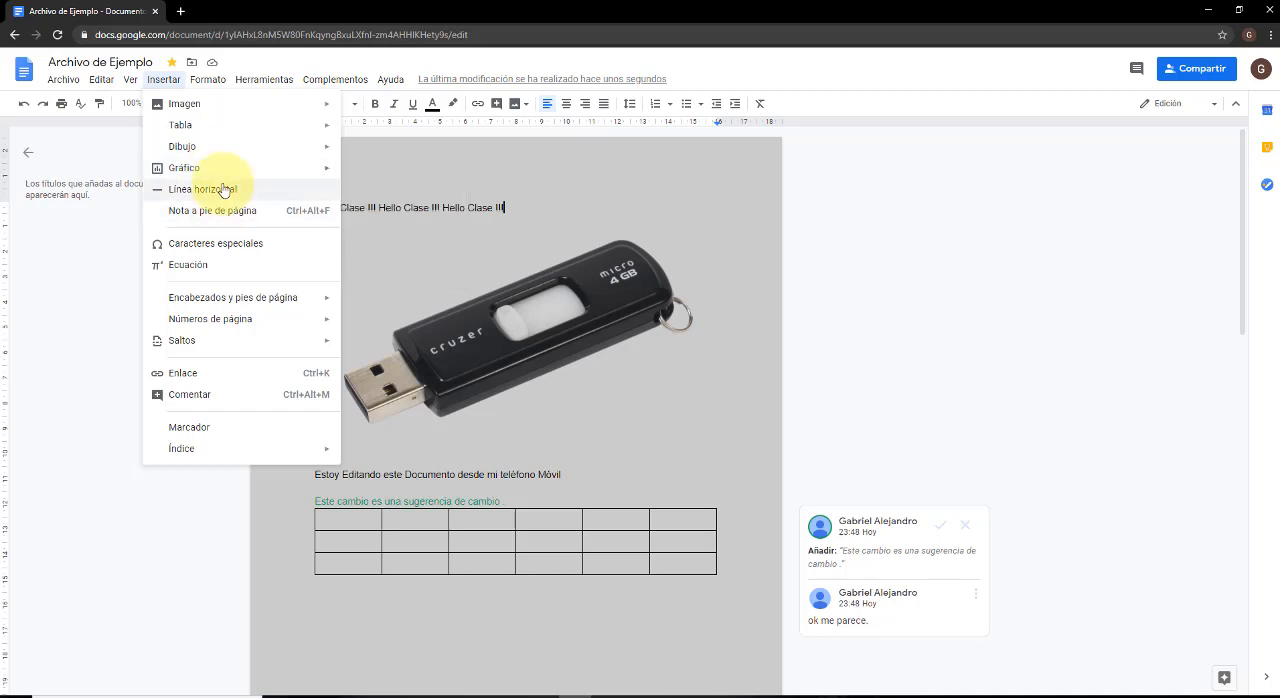
pyautogui.click(224, 191)
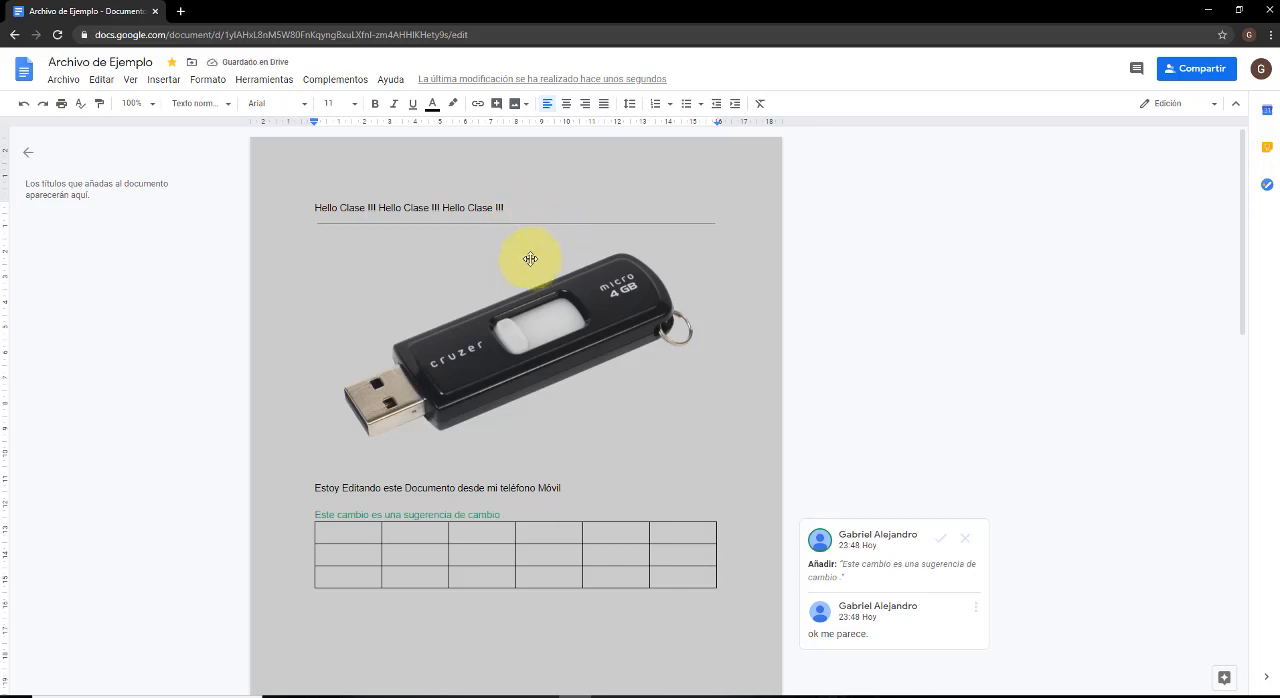
# Add a footnote just above the horizontal line, with text beginning "Esta es una nota al pie de".
pyautogui.click(414, 227)
pyautogui.click(411, 242)
pyautogui.click(415, 225)
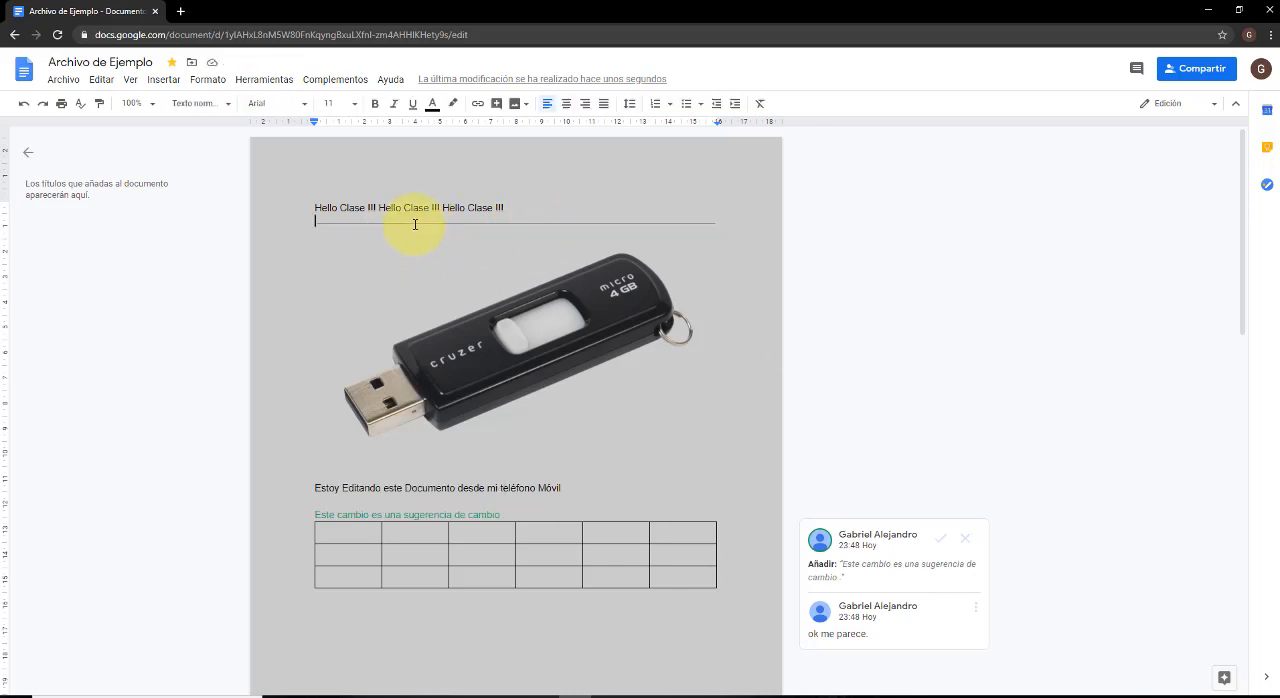
pyautogui.click(130, 79)
pyautogui.moveTo(157, 84)
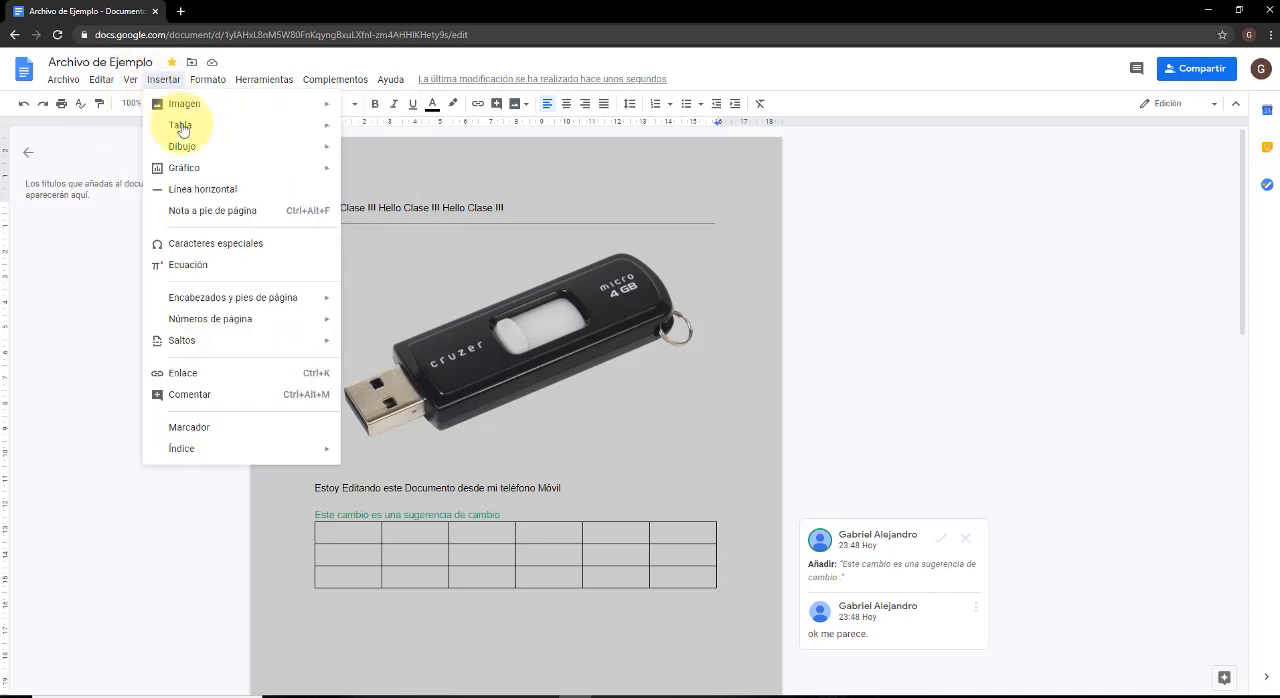
pyautogui.click(213, 212)
pyautogui.scroll(-3, 428, 529)
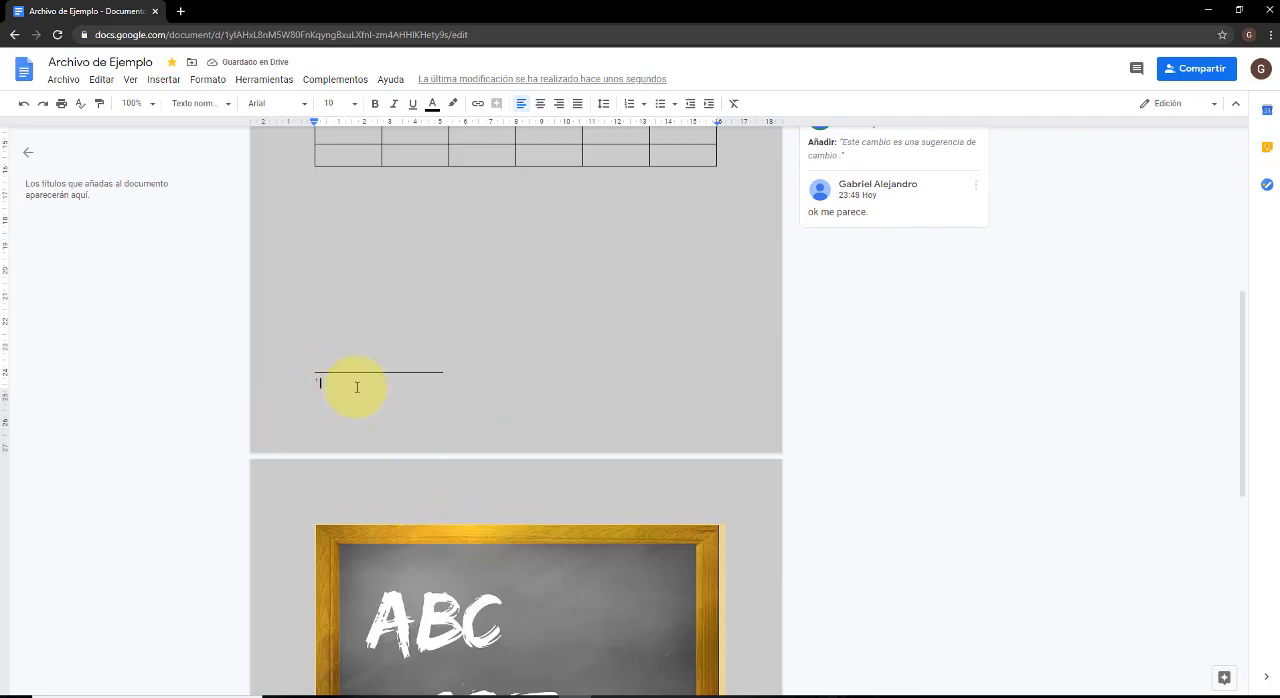
pyautogui.write('Esta es una nota al p')
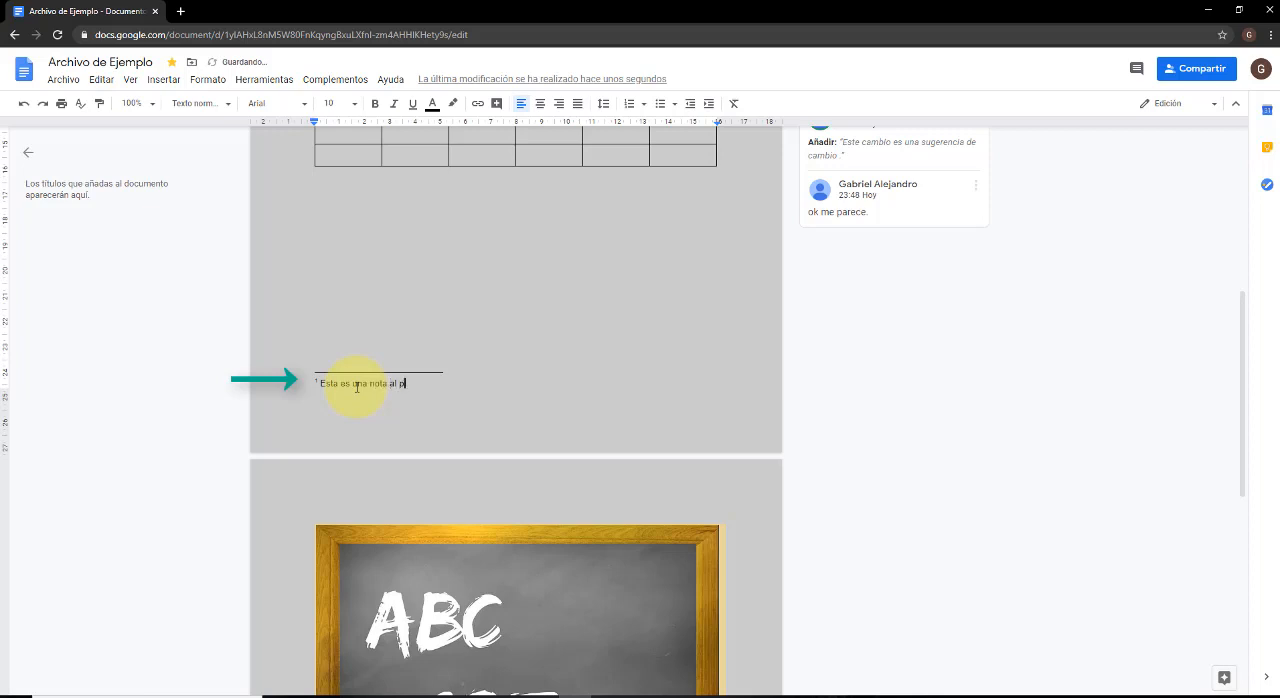
pyautogui.write('ie de página')
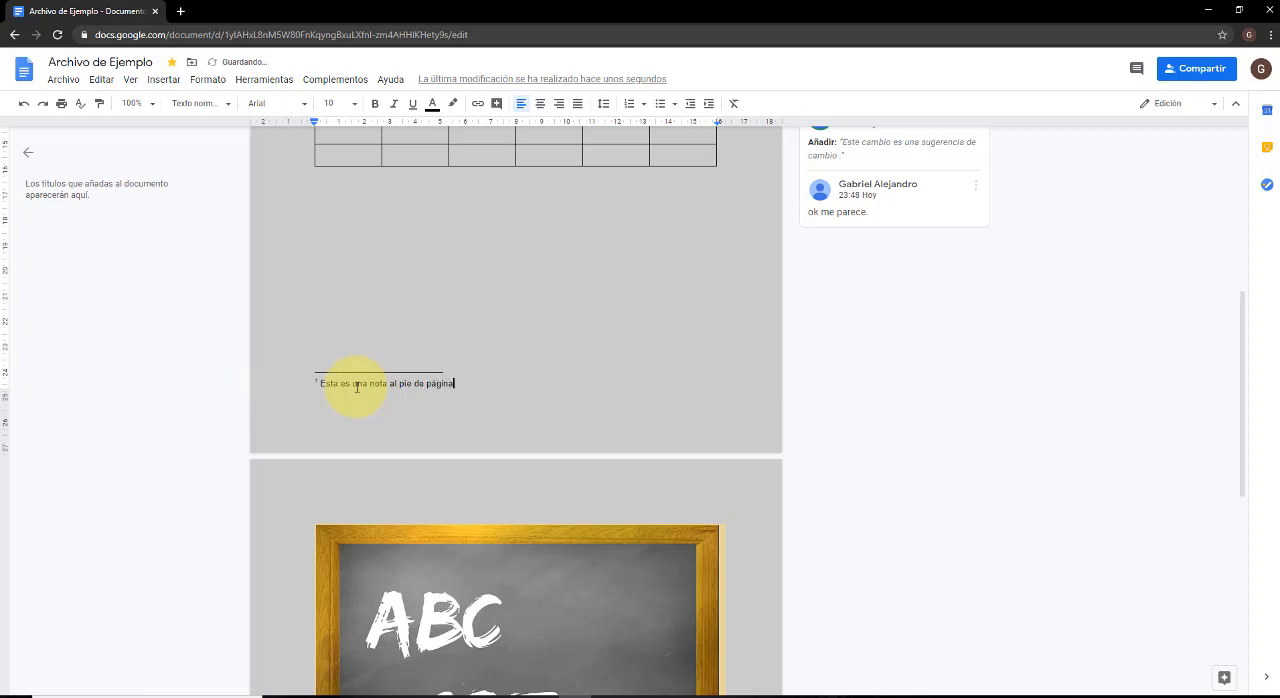
# Place the insertion point on the line below the table and open the special characters picker, moved clear of that line.
pyautogui.click(352, 320)
pyautogui.scroll(5, 352, 320)
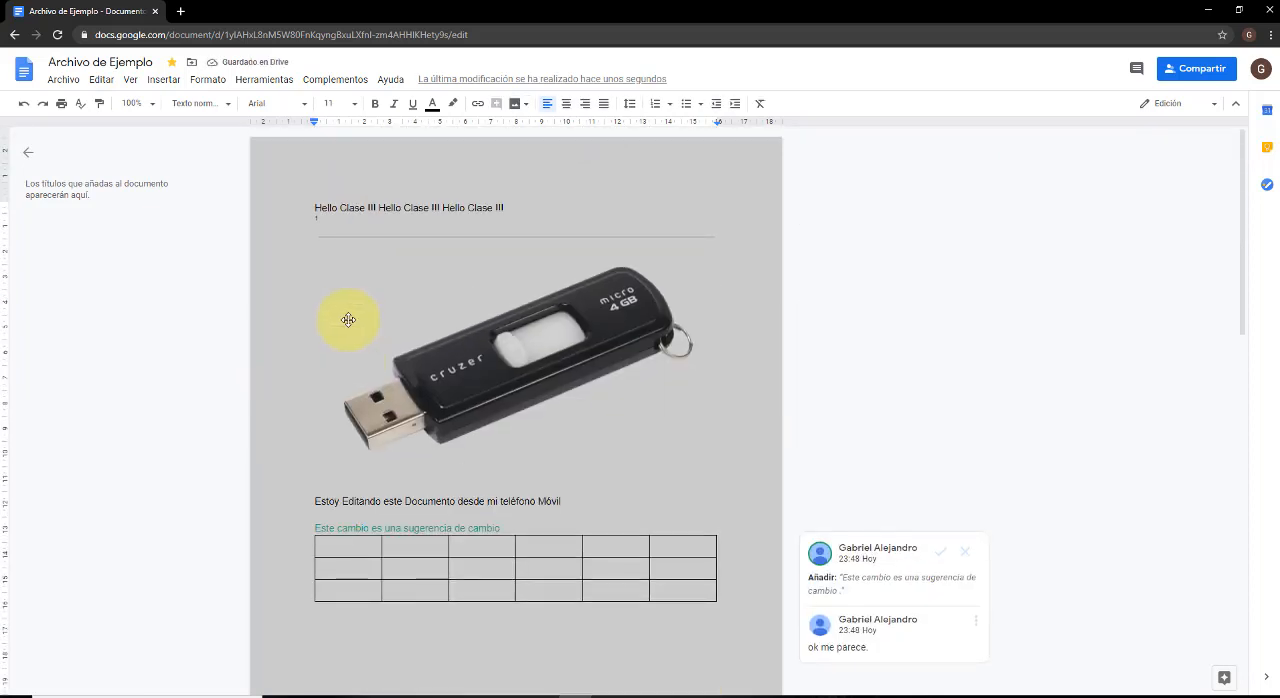
pyautogui.click(133, 80)
pyautogui.moveTo(160, 85)
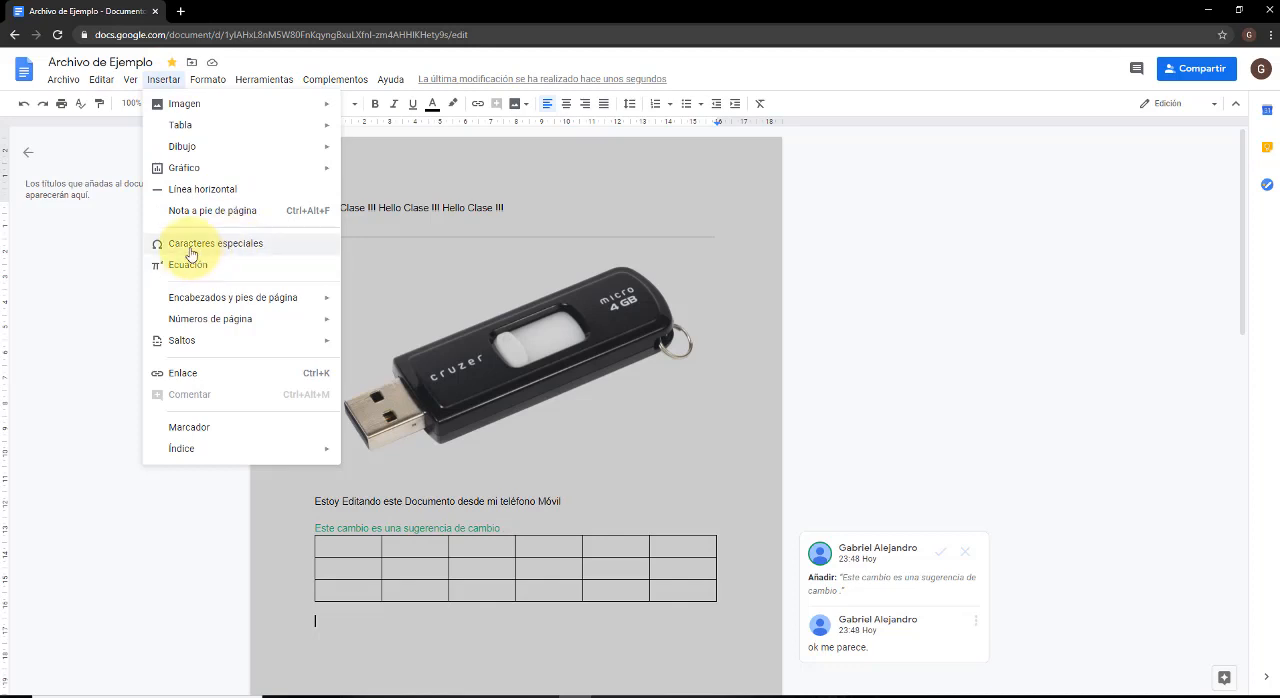
pyautogui.click(247, 251)
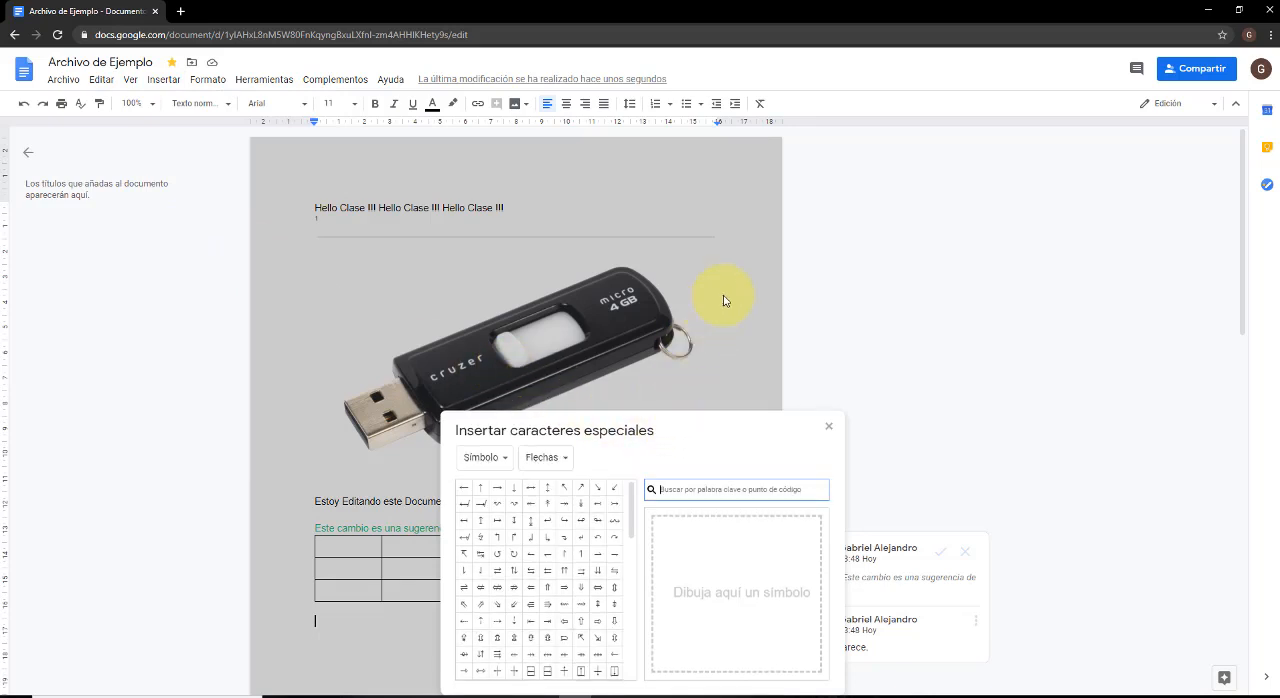
pyautogui.moveTo(663, 434); pyautogui.dragTo(820, 229)
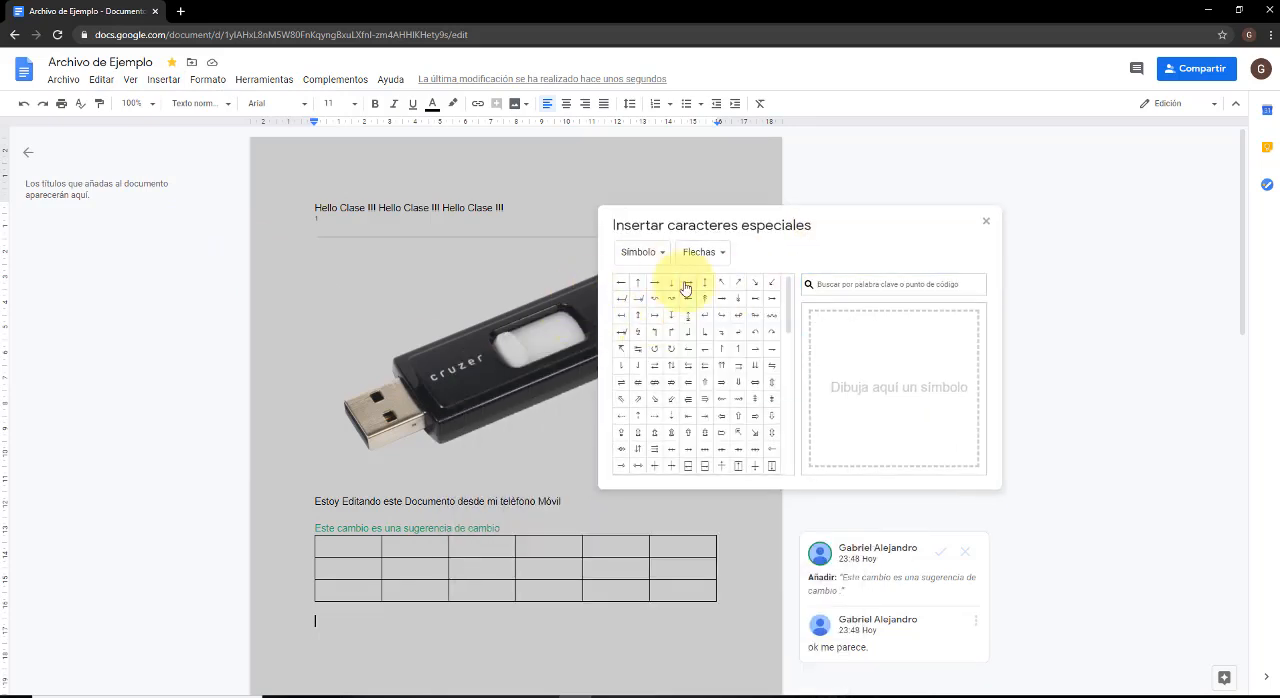
# Insert six eyes emojis on the line below the table from the Emoji category of special characters.
pyautogui.click(660, 258)
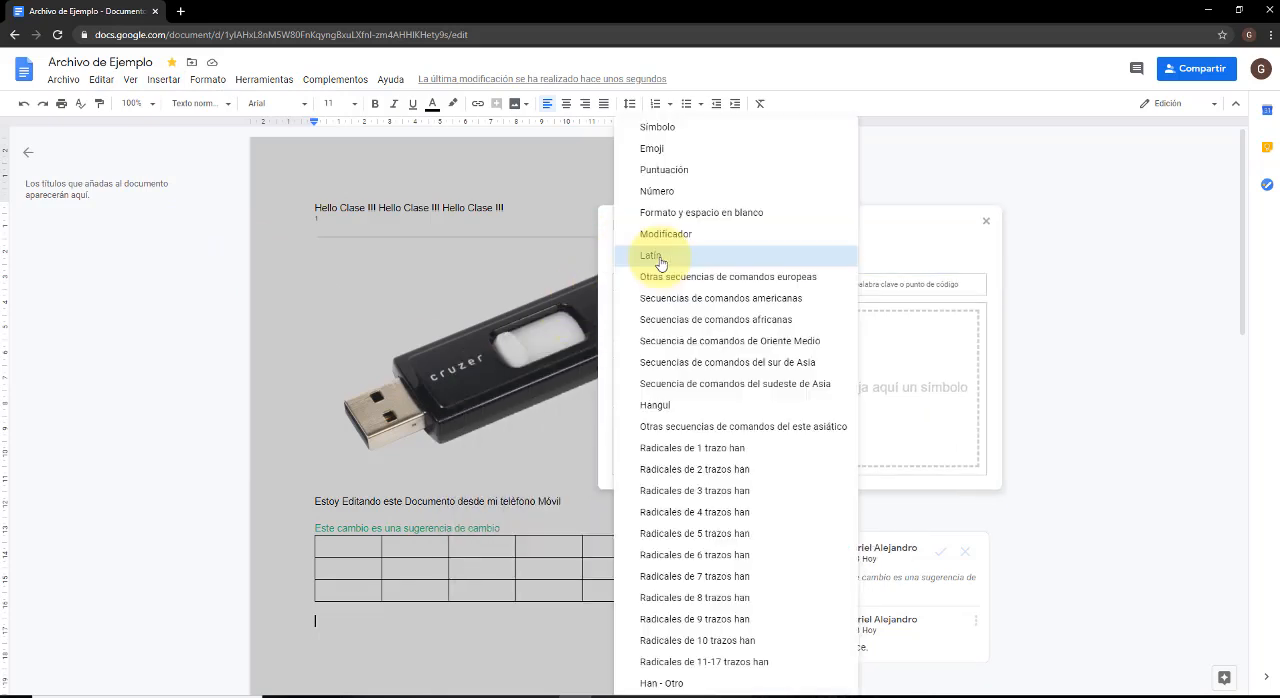
pyautogui.click(690, 152)
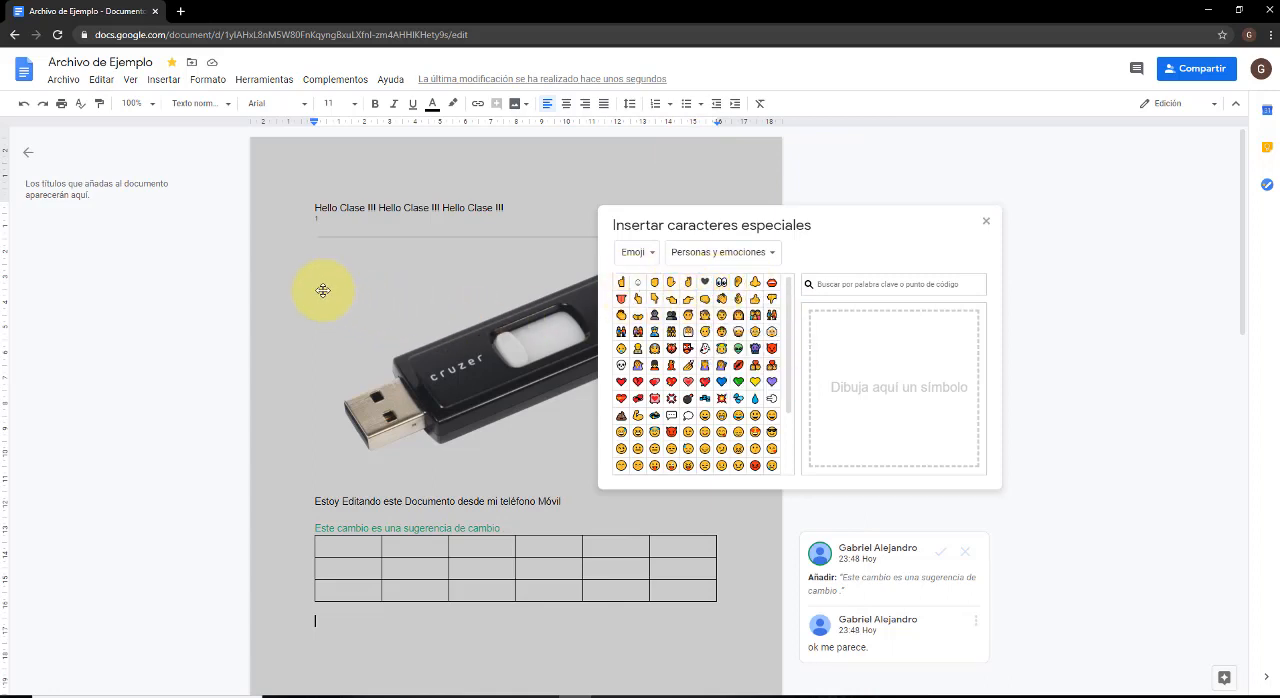
pyautogui.click(721, 281)
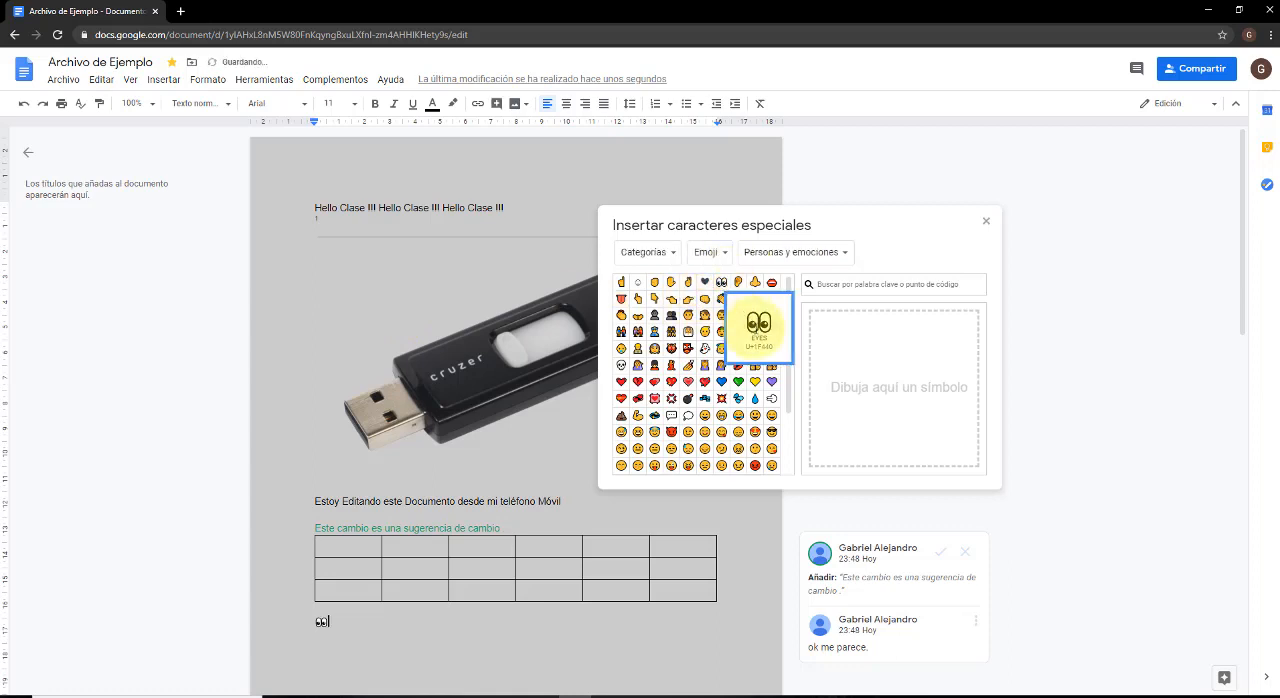
pyautogui.doubleClick(721, 281)
pyautogui.click(722, 284)
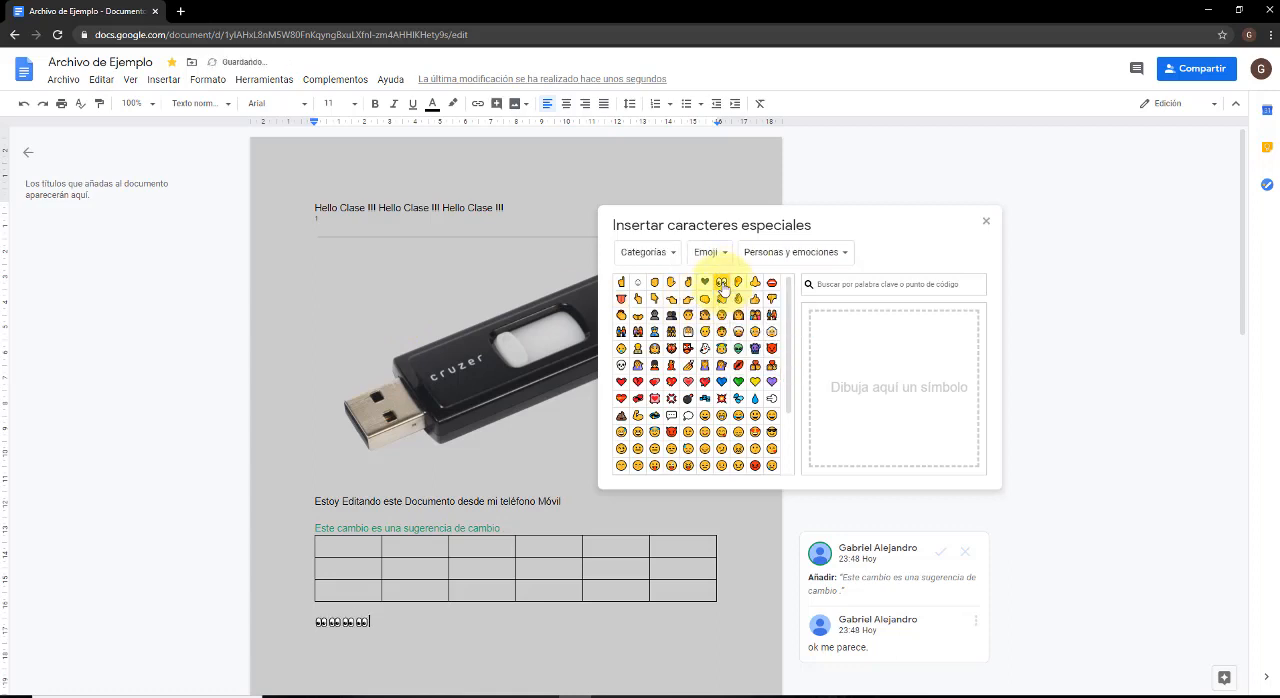
pyautogui.doubleClick(722, 284)
# Replace the row of eyes emojis below the table with seven Æ characters from the Latin category and close the special characters picker.
pyautogui.moveTo(414, 626); pyautogui.dragTo(318, 624)
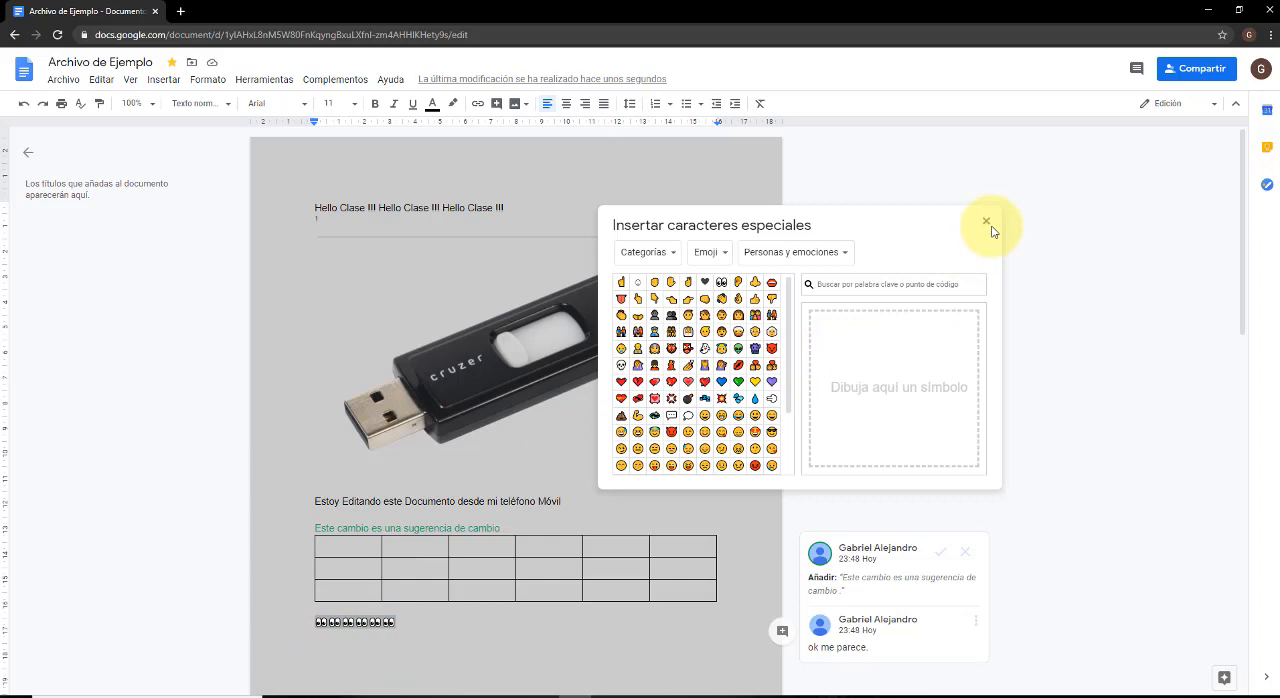
pyautogui.click(666, 256)
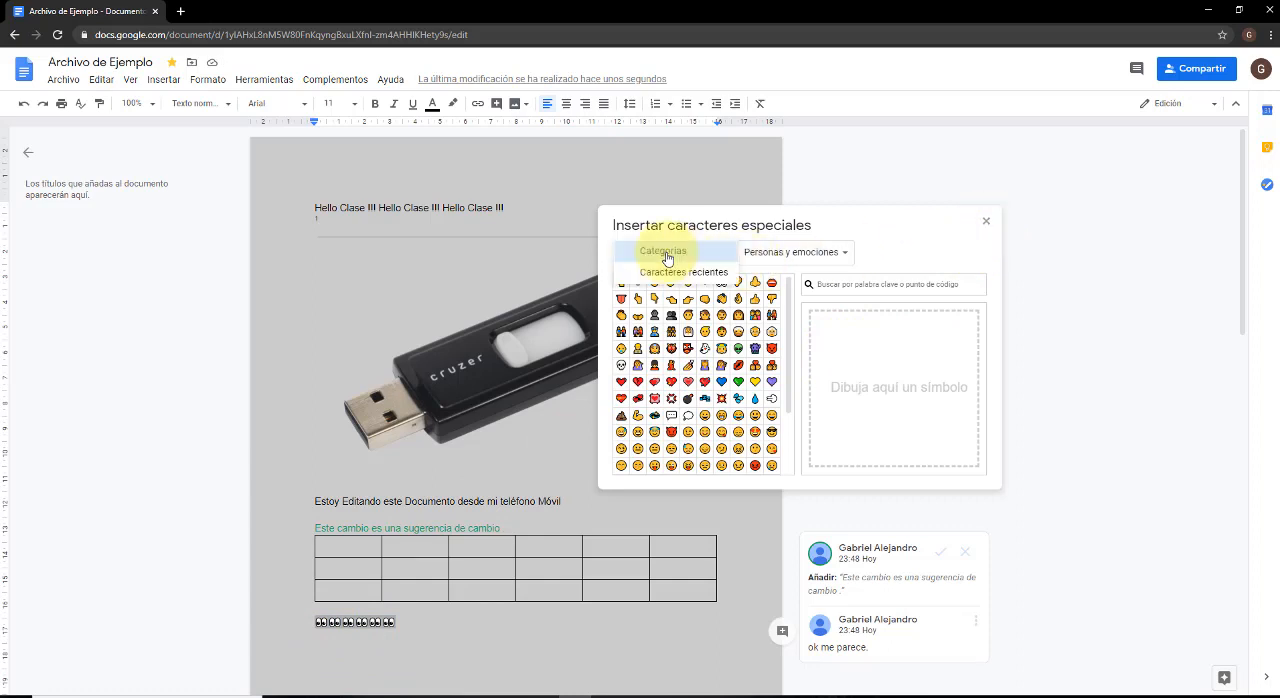
pyautogui.click(666, 256)
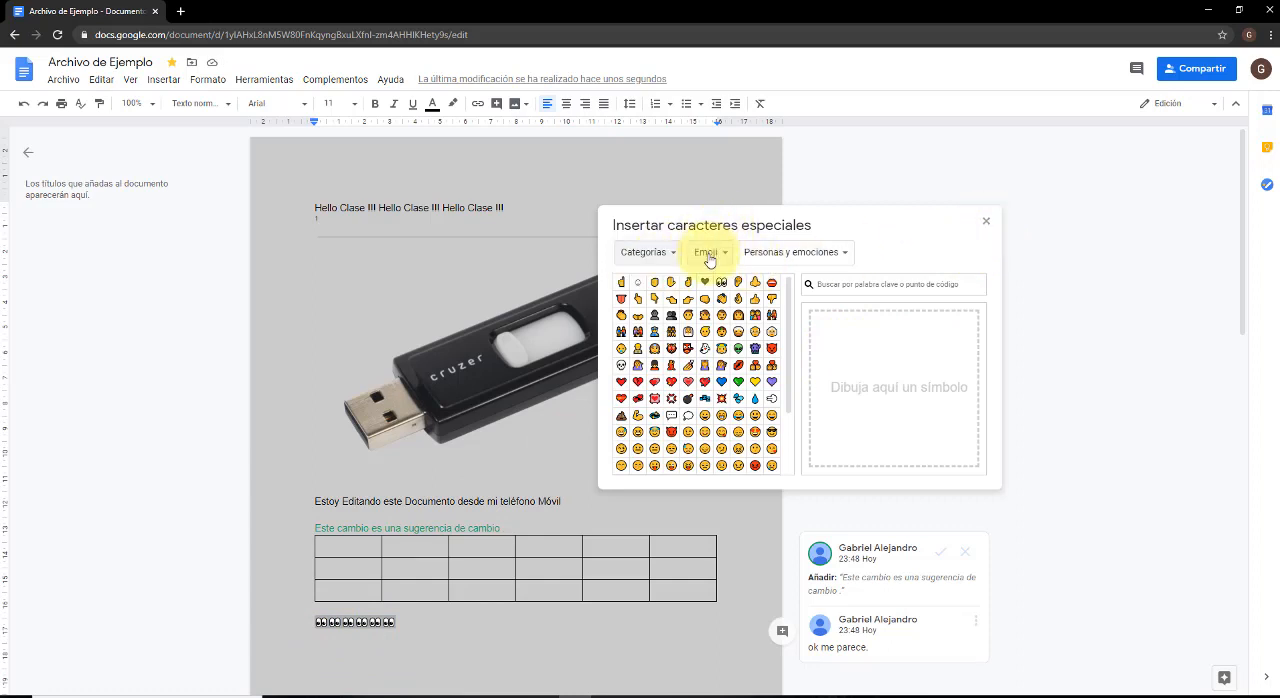
pyautogui.click(709, 260)
pyautogui.click(737, 262)
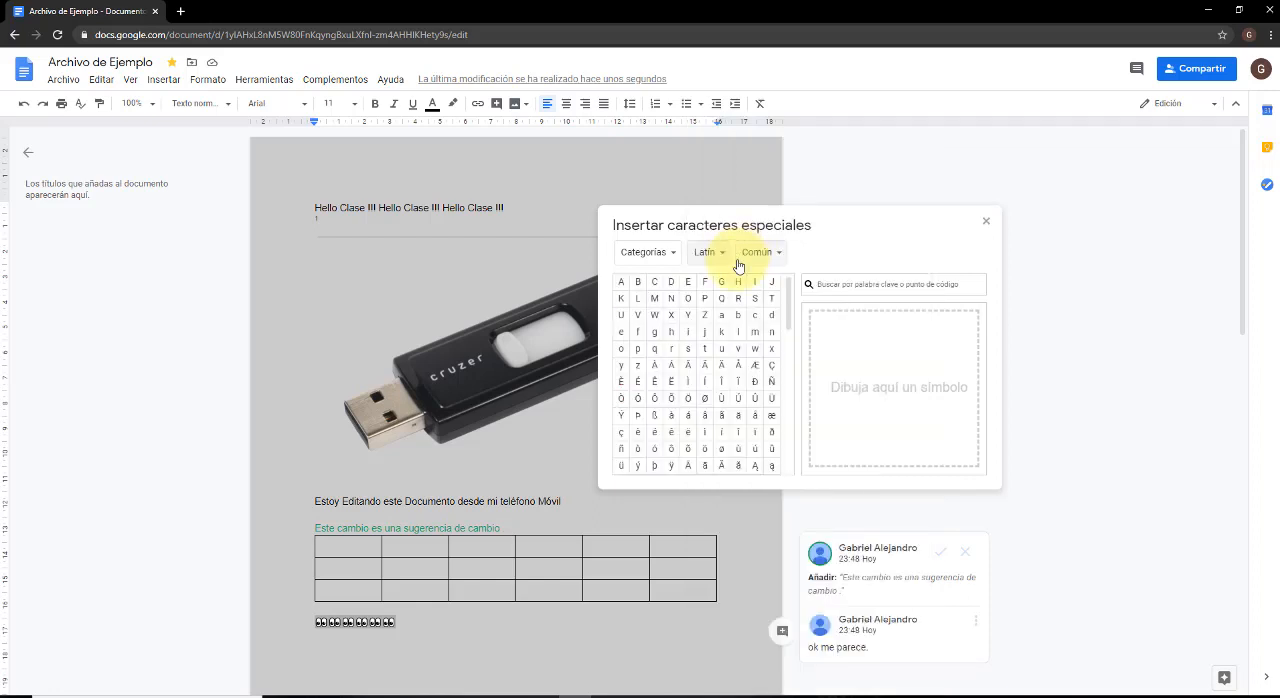
pyautogui.click(754, 370)
pyautogui.click(754, 367)
pyautogui.click(754, 367)
pyautogui.click(754, 367)
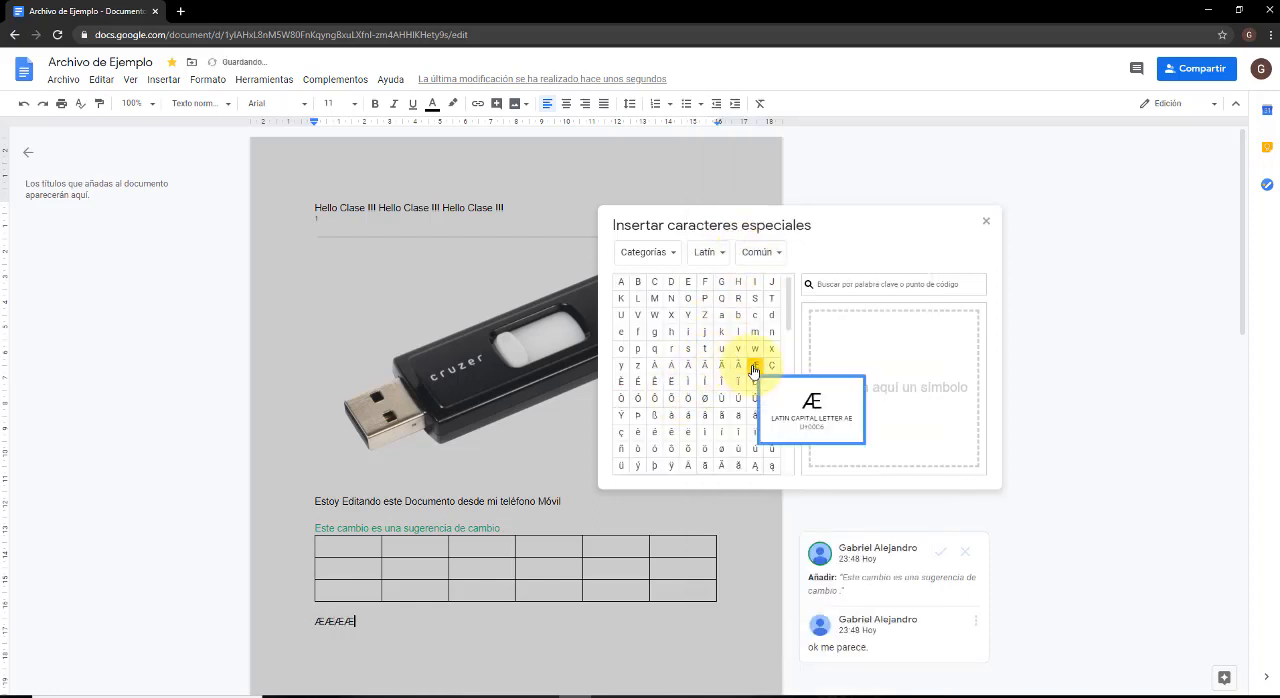
pyautogui.click(754, 367)
pyautogui.click(754, 367)
pyautogui.click(754, 367)
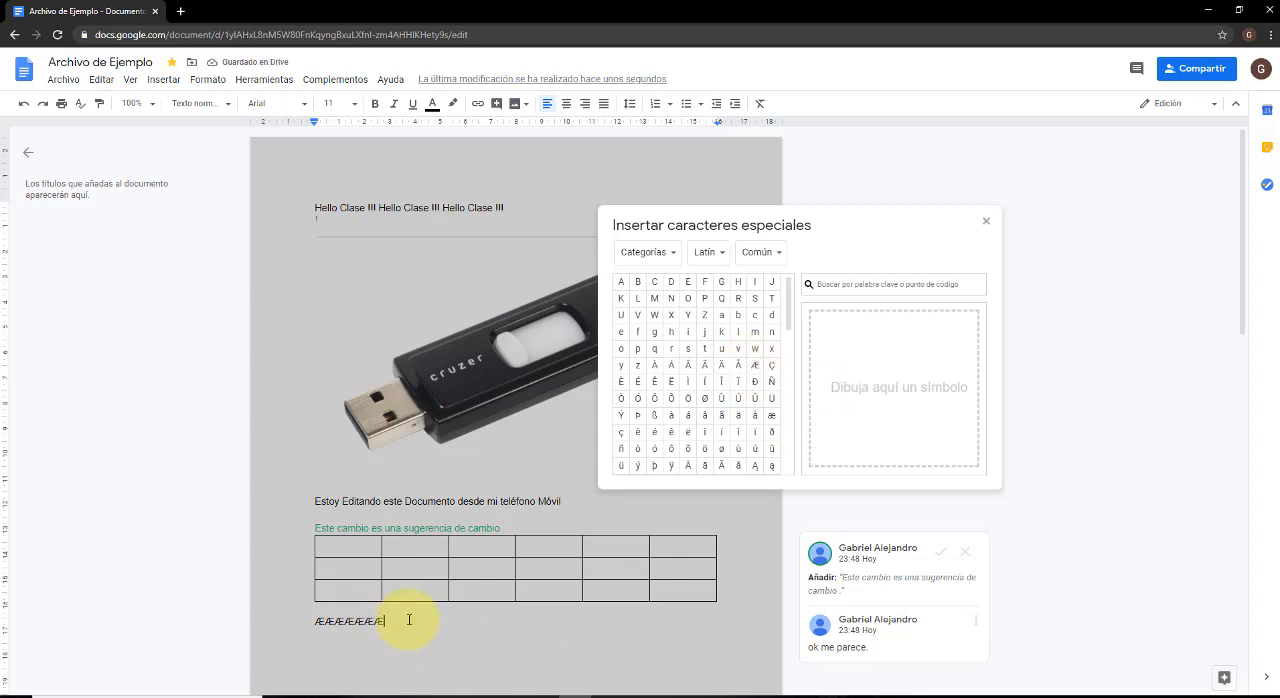
pyautogui.scroll(-2, 377, 597)
pyautogui.scroll(-3, 412, 574)
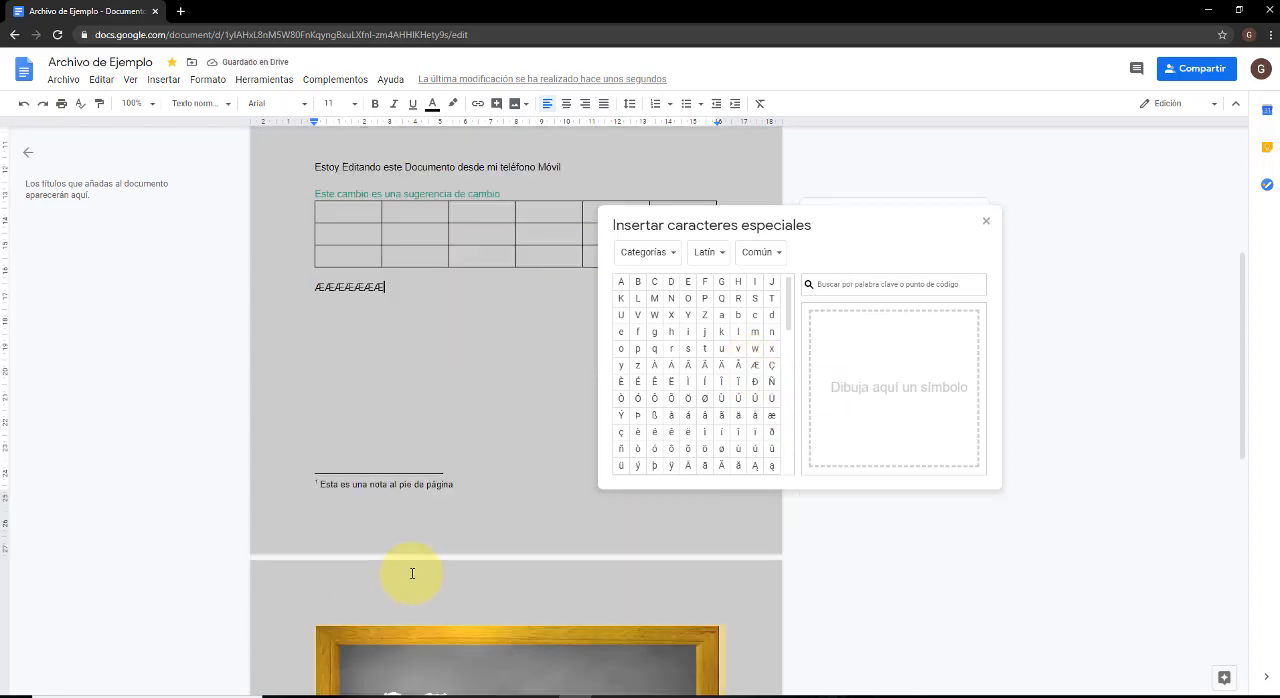
pyautogui.scroll(4, 412, 572)
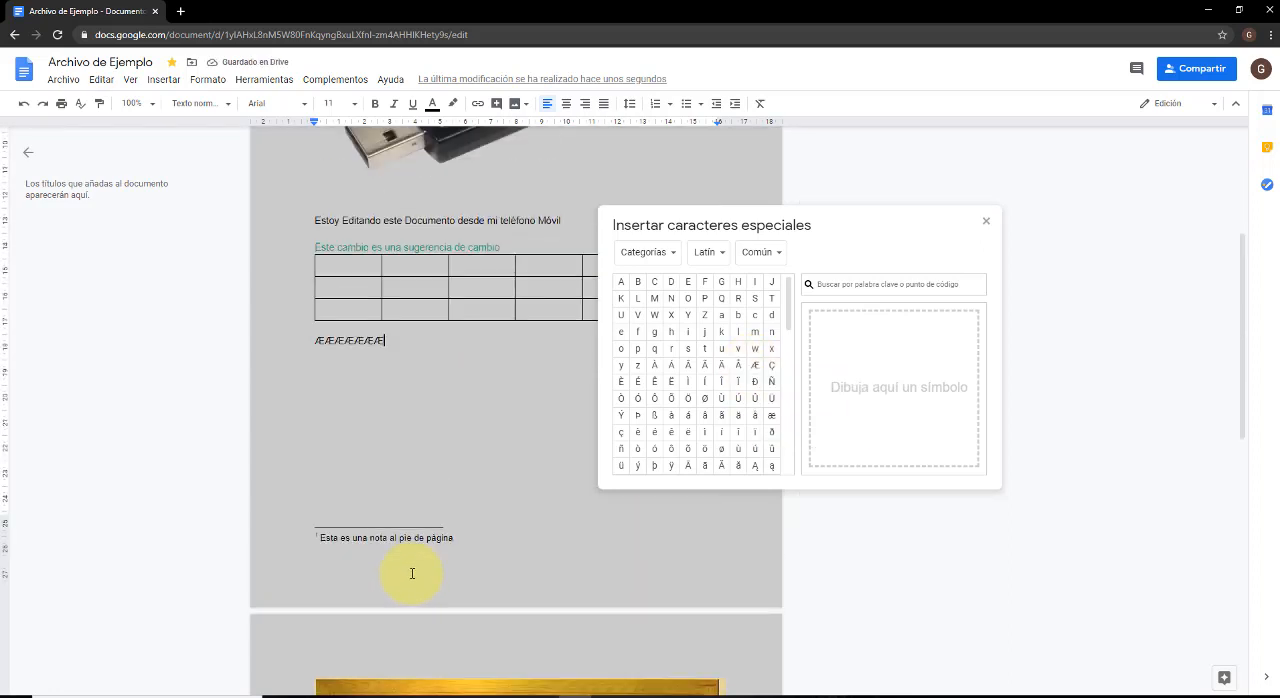
pyautogui.click(988, 224)
pyautogui.scroll(1, 517, 557)
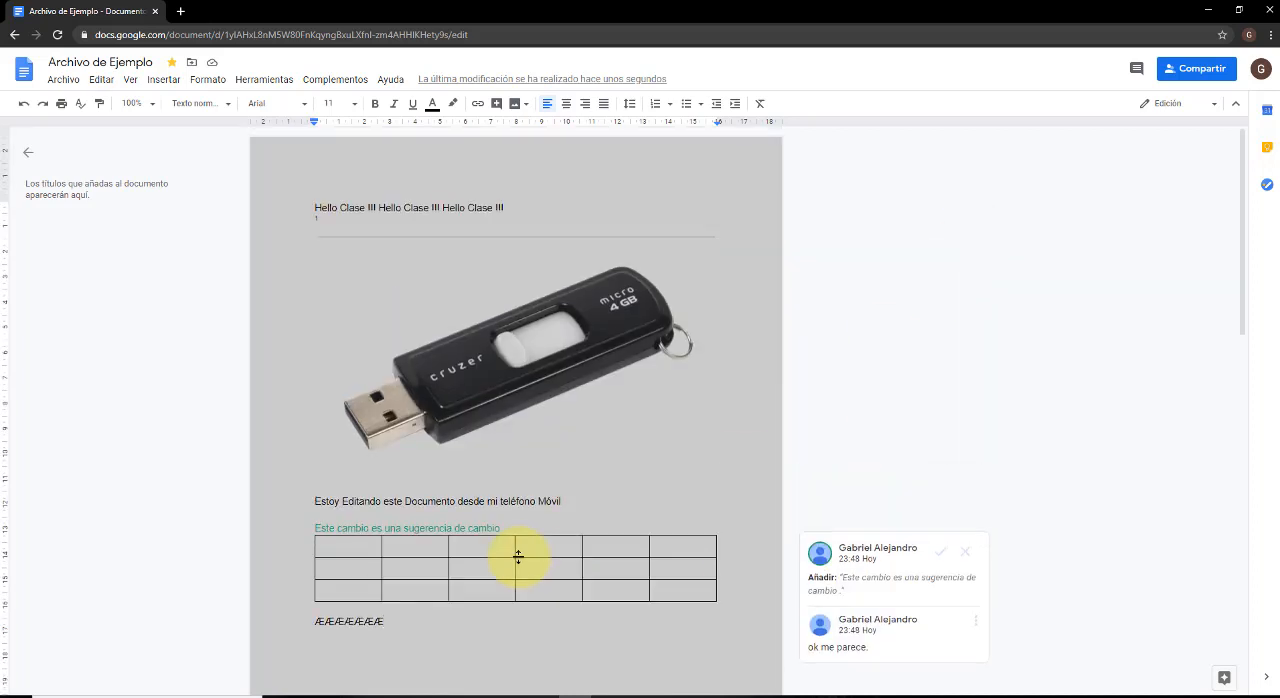
# Add a page header with the text "Esto es un encabezado" and return to the document body.
pyautogui.click(130, 82)
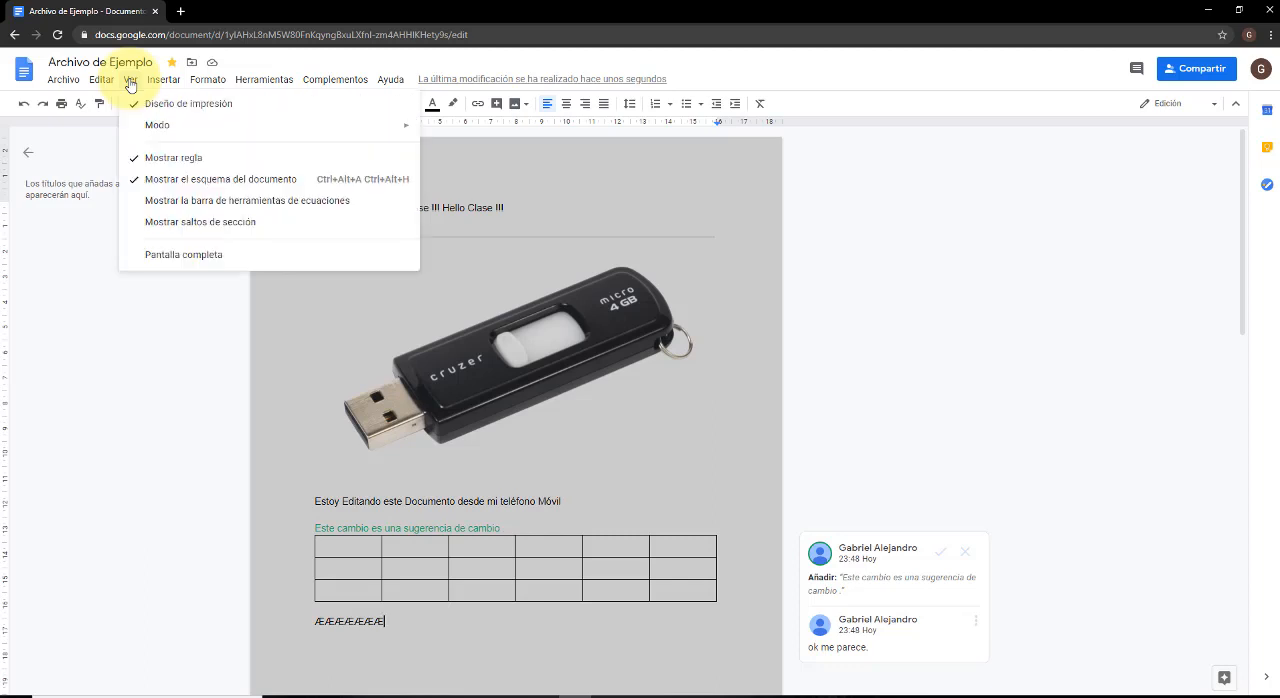
pyautogui.moveTo(158, 85)
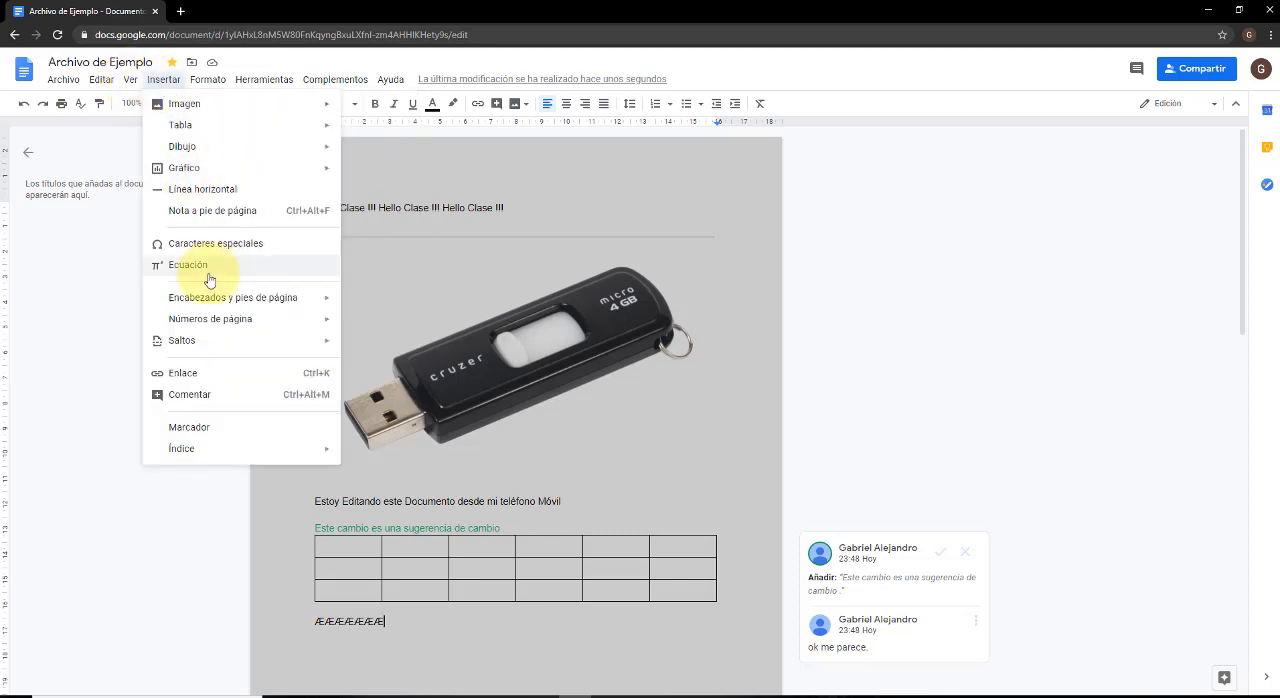
pyautogui.moveTo(209, 303)
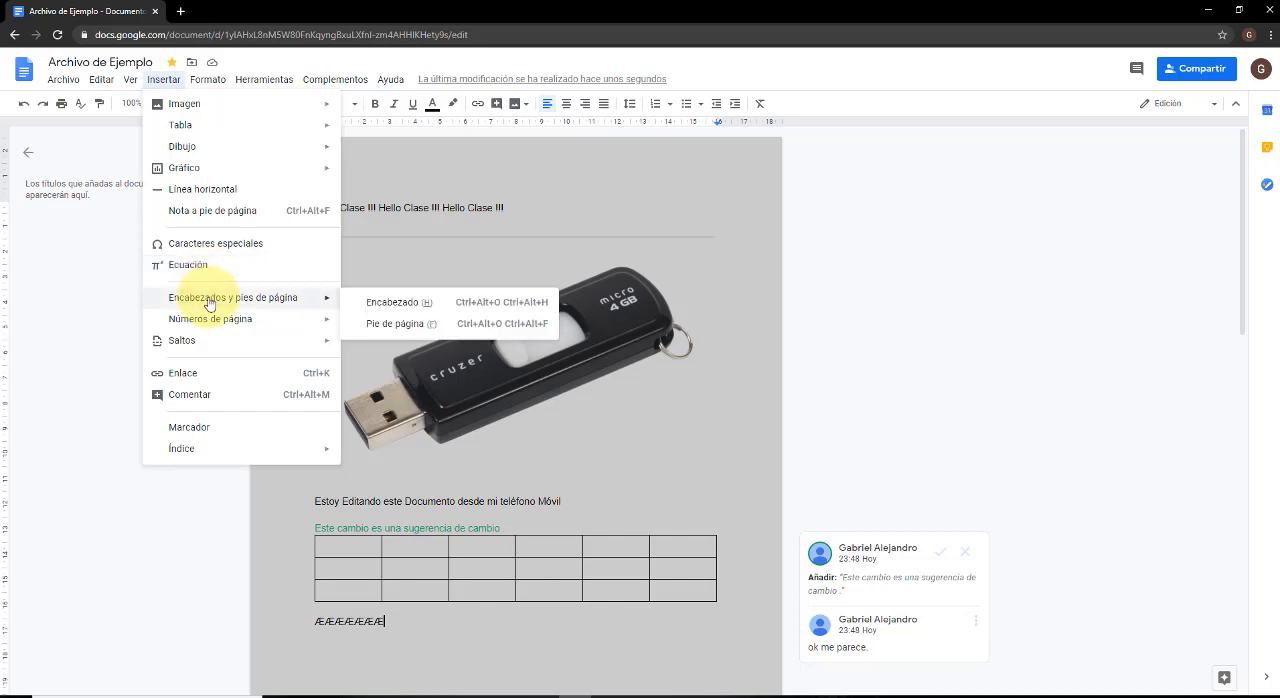
pyautogui.click(461, 309)
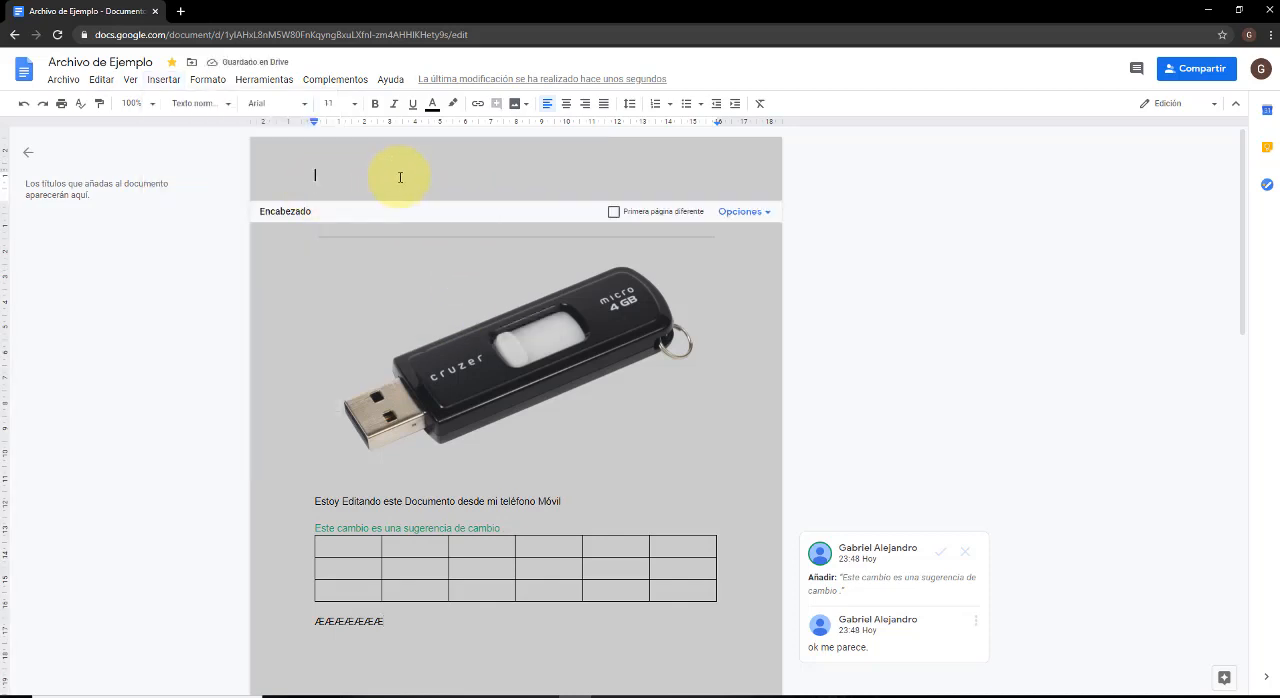
pyautogui.write('Esto es un encabezado')
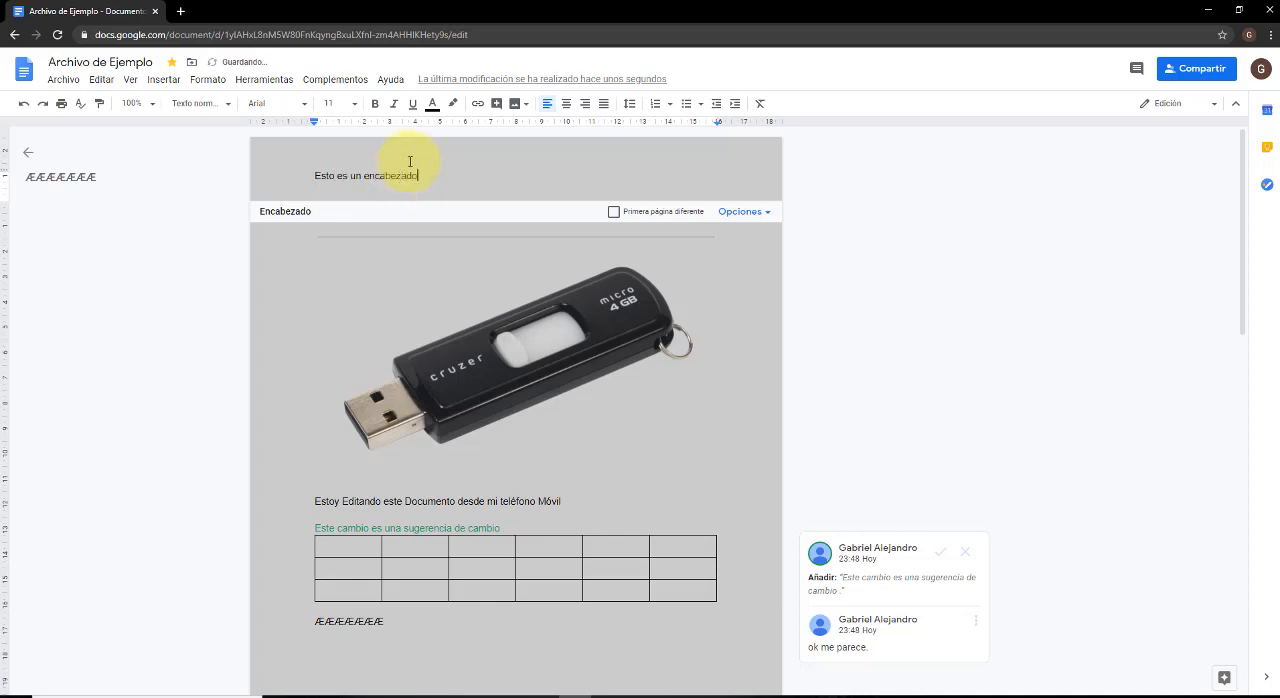
pyautogui.click(391, 252)
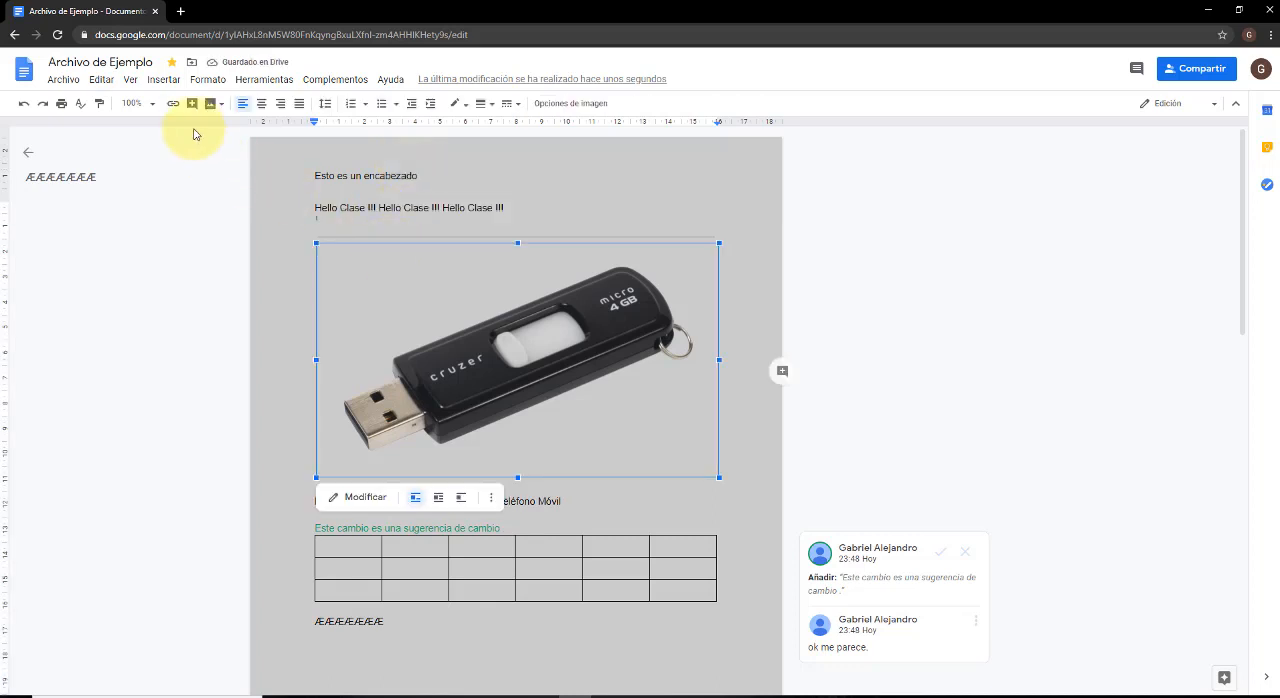
# Add page numbers in the footer, shown on the first page and starting at 1.
pyautogui.click(163, 80)
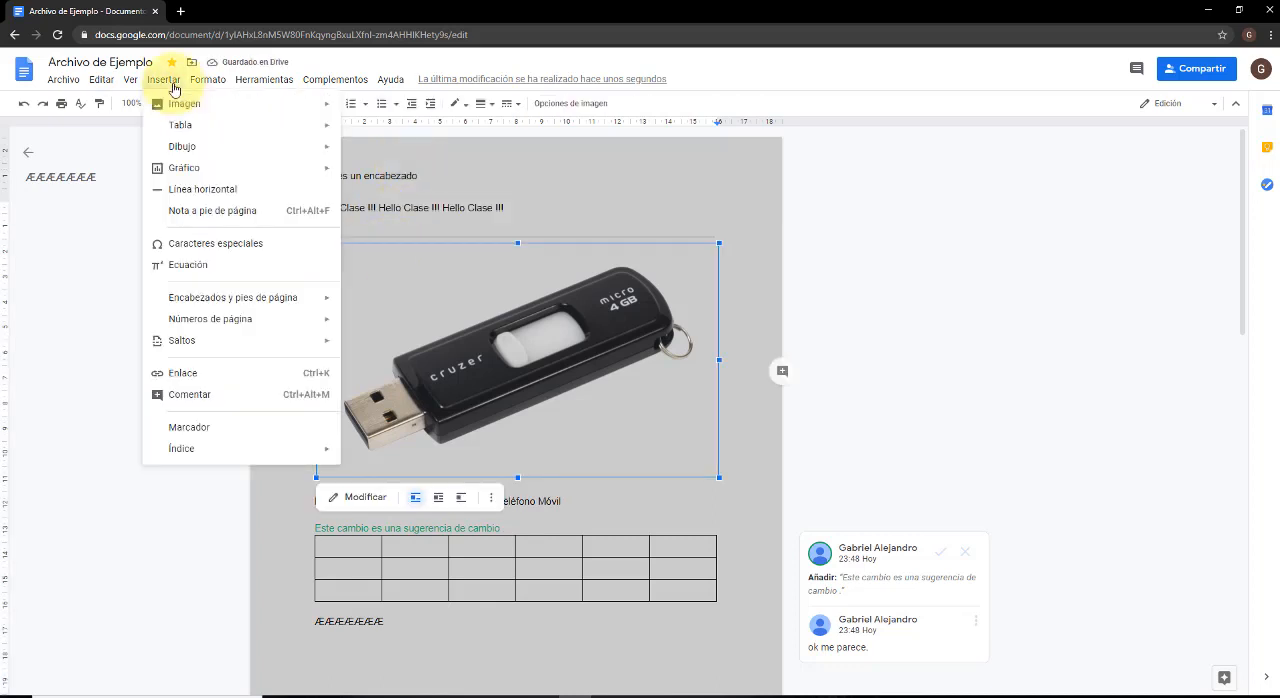
pyautogui.moveTo(197, 88)
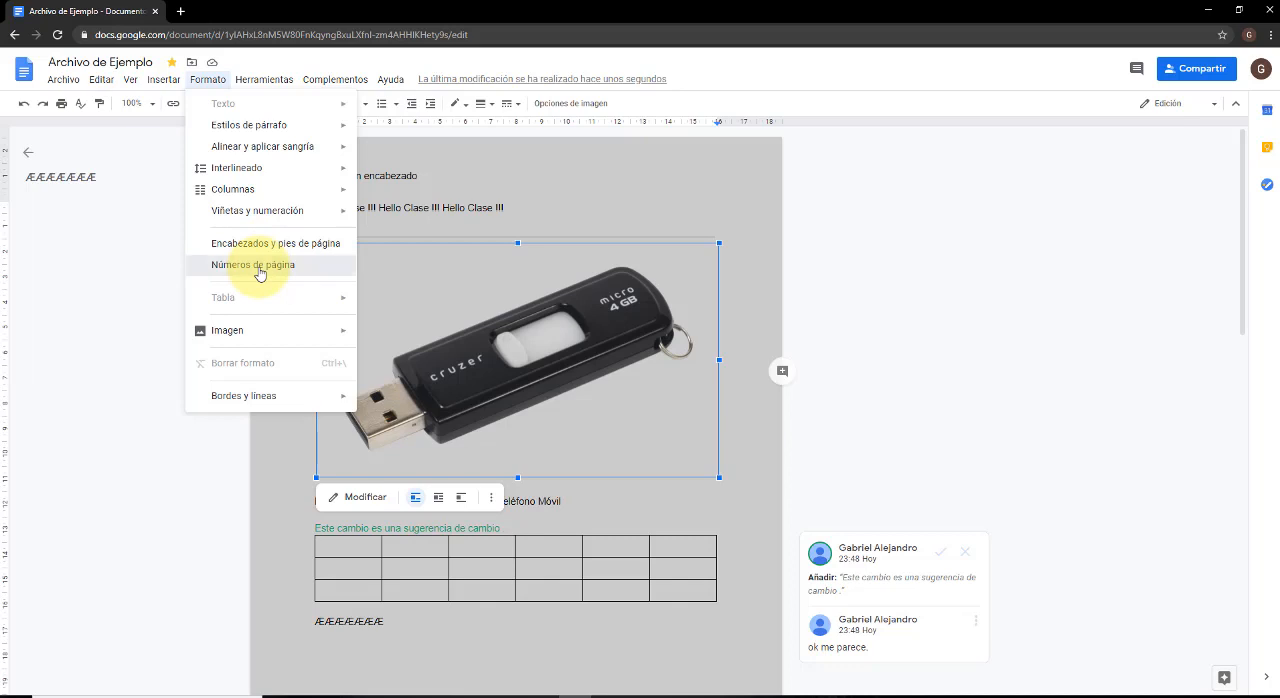
pyautogui.click(259, 268)
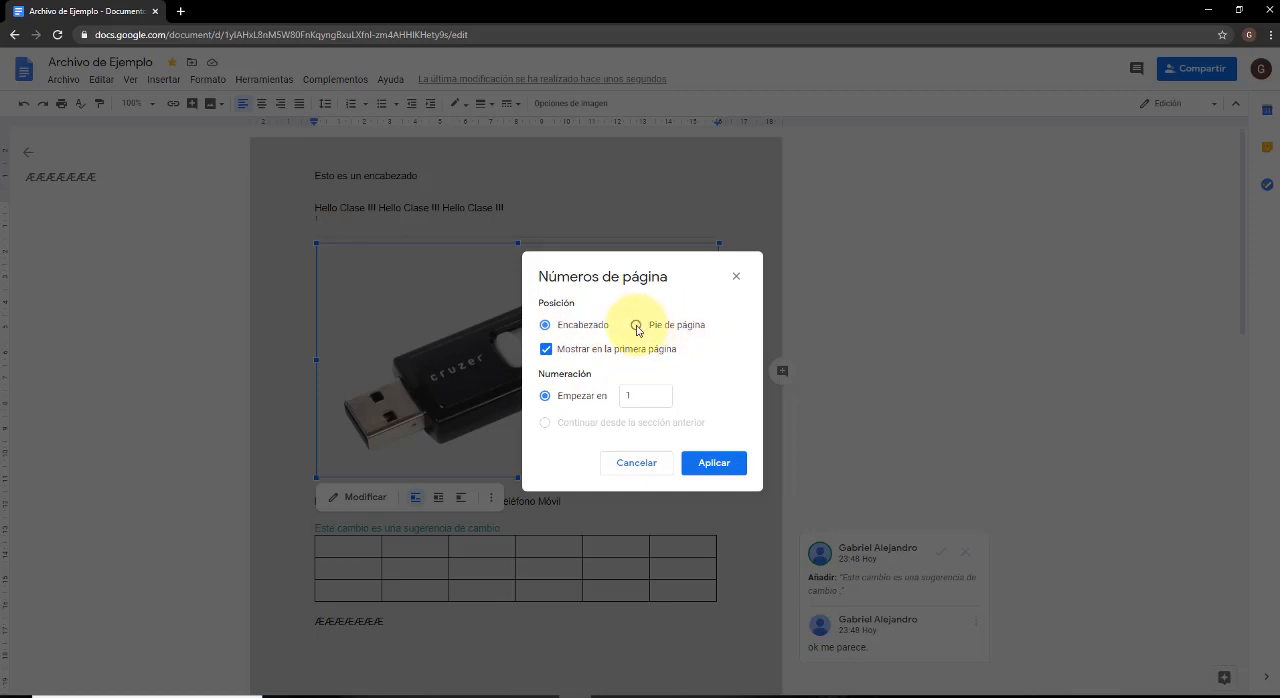
pyautogui.click(636, 325)
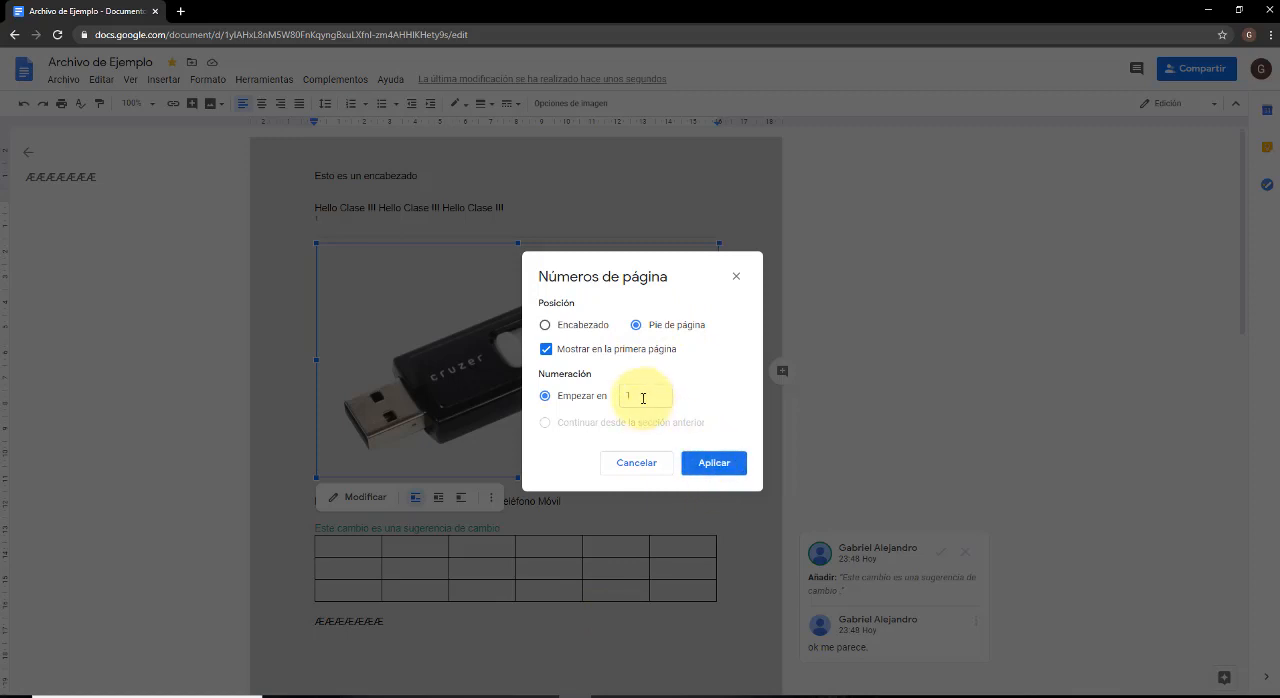
pyautogui.click(643, 398)
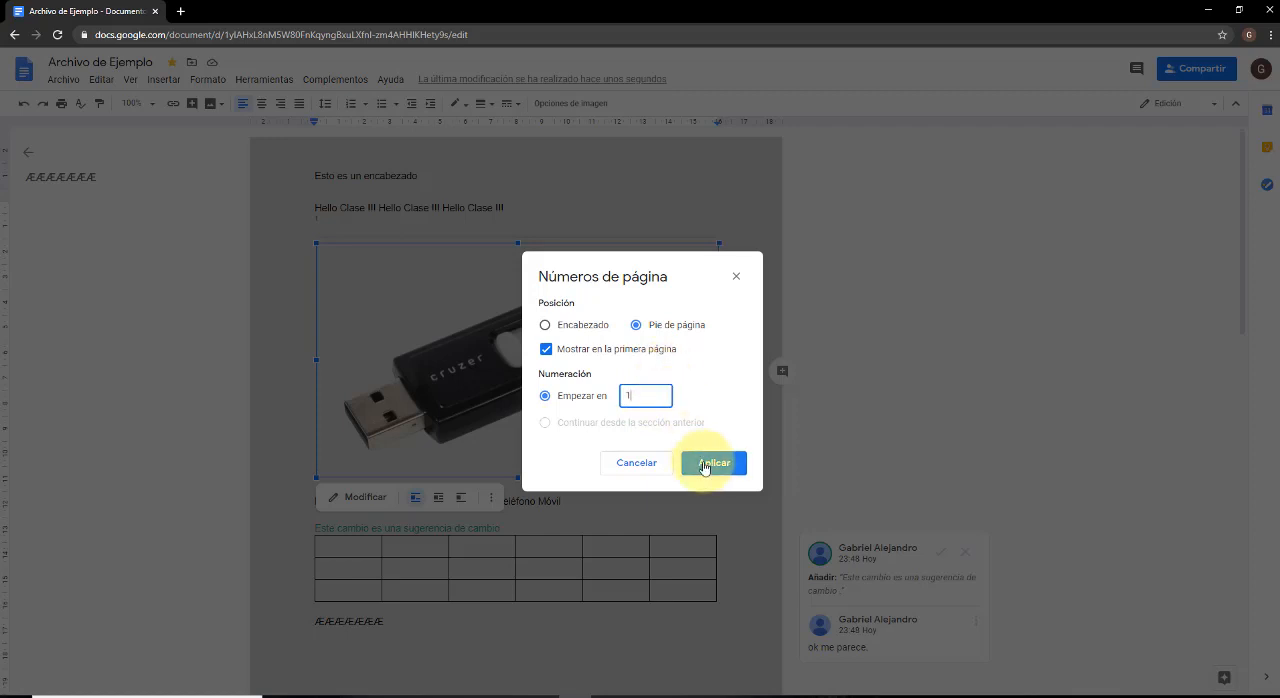
pyautogui.click(705, 463)
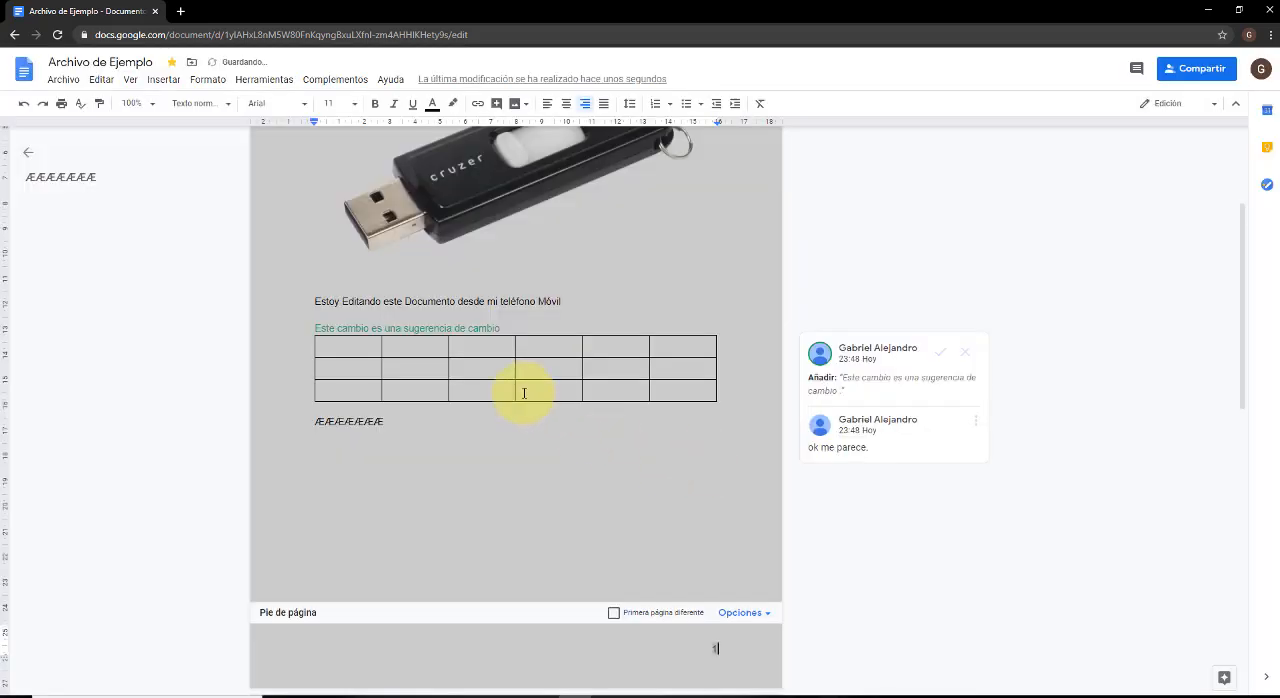
# Review the header and the footer page numbers across both pages of the document.
pyautogui.scroll(-8, 524, 393)
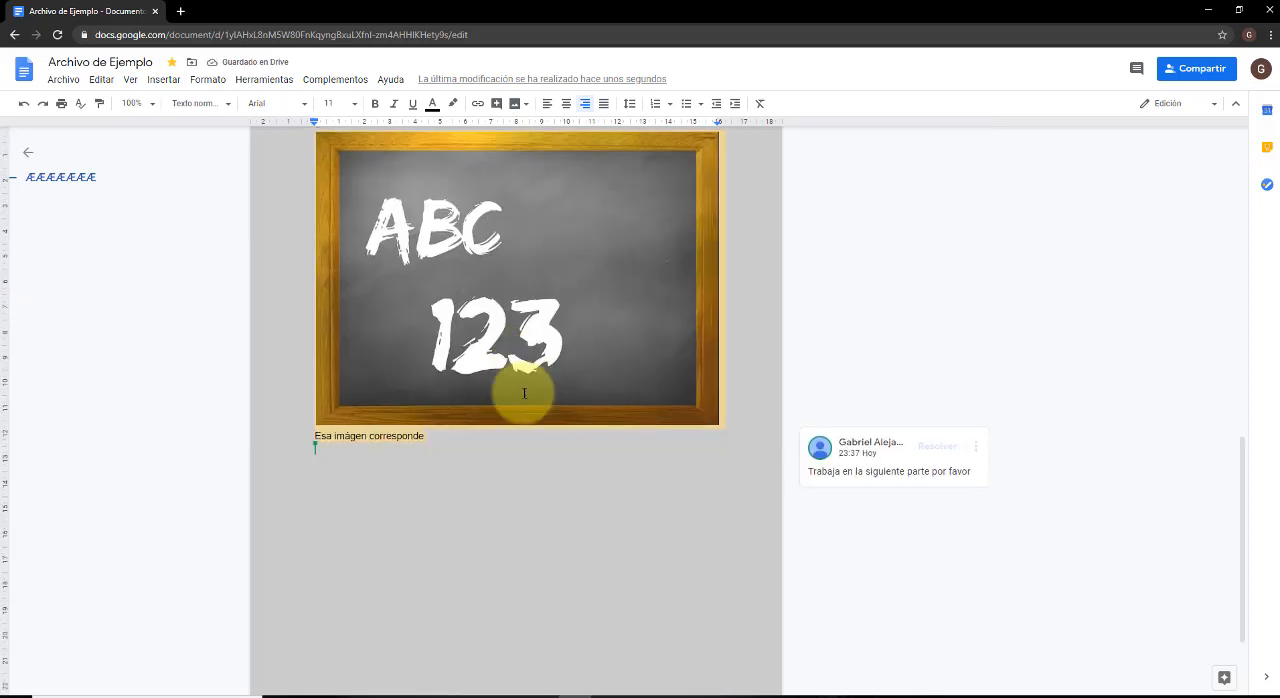
pyautogui.scroll(-2, 524, 393)
pyautogui.doubleClick(714, 645)
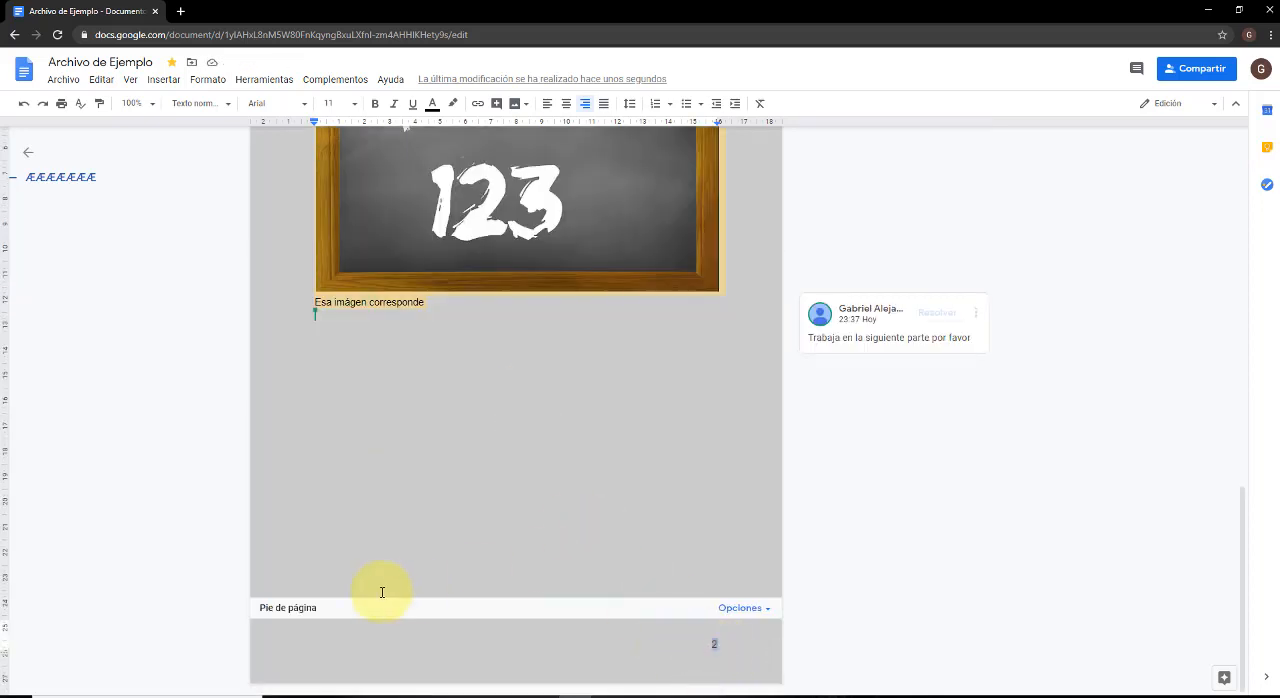
pyautogui.scroll(12, 381, 592)
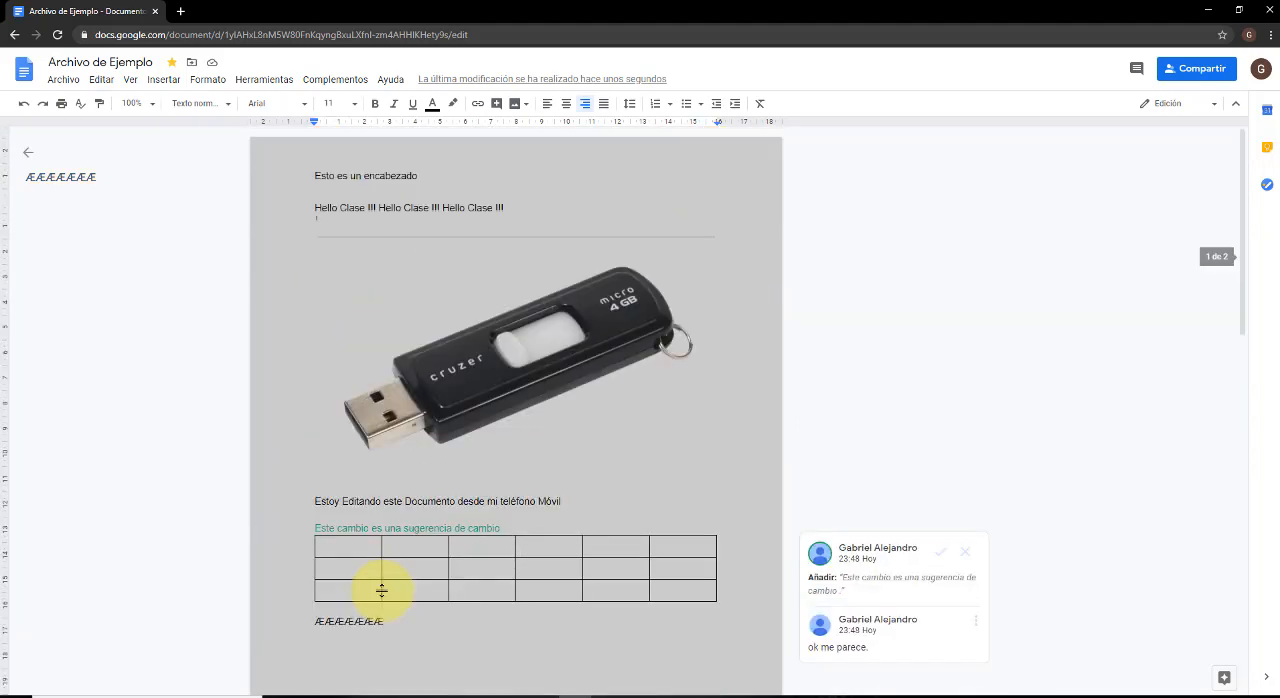
pyautogui.scroll(-10, 381, 592)
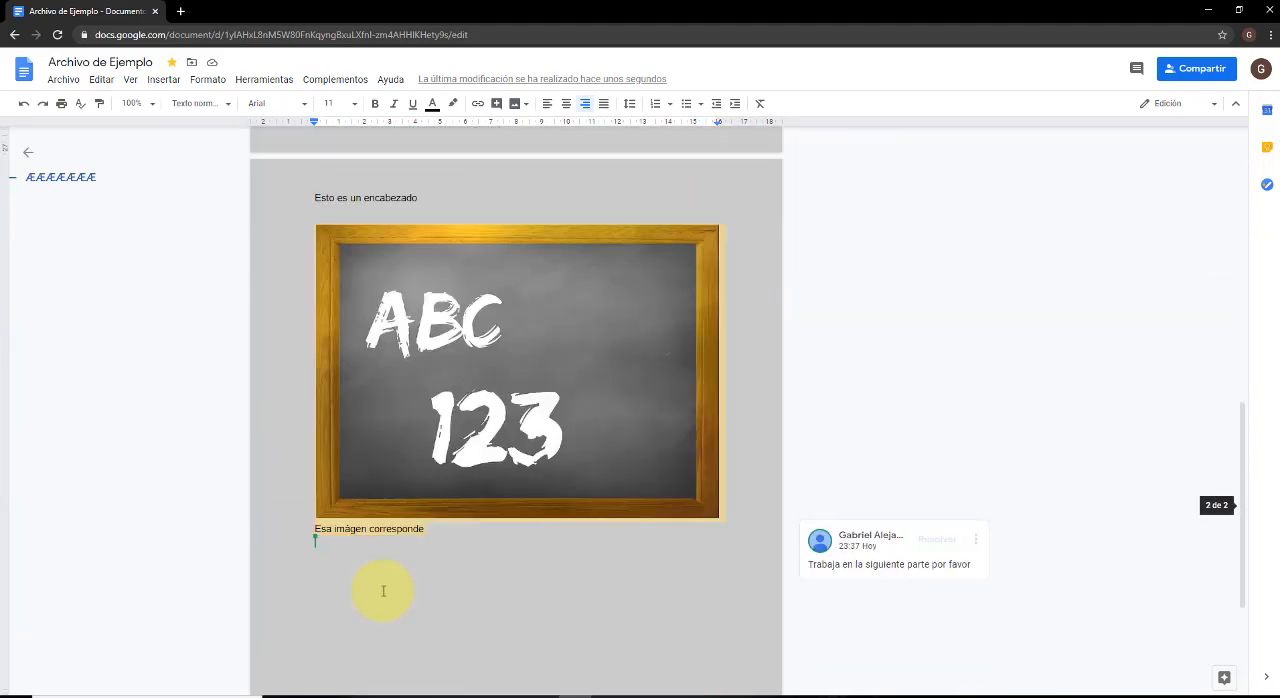
pyautogui.scroll(-2, 383, 591)
pyautogui.scroll(10, 383, 591)
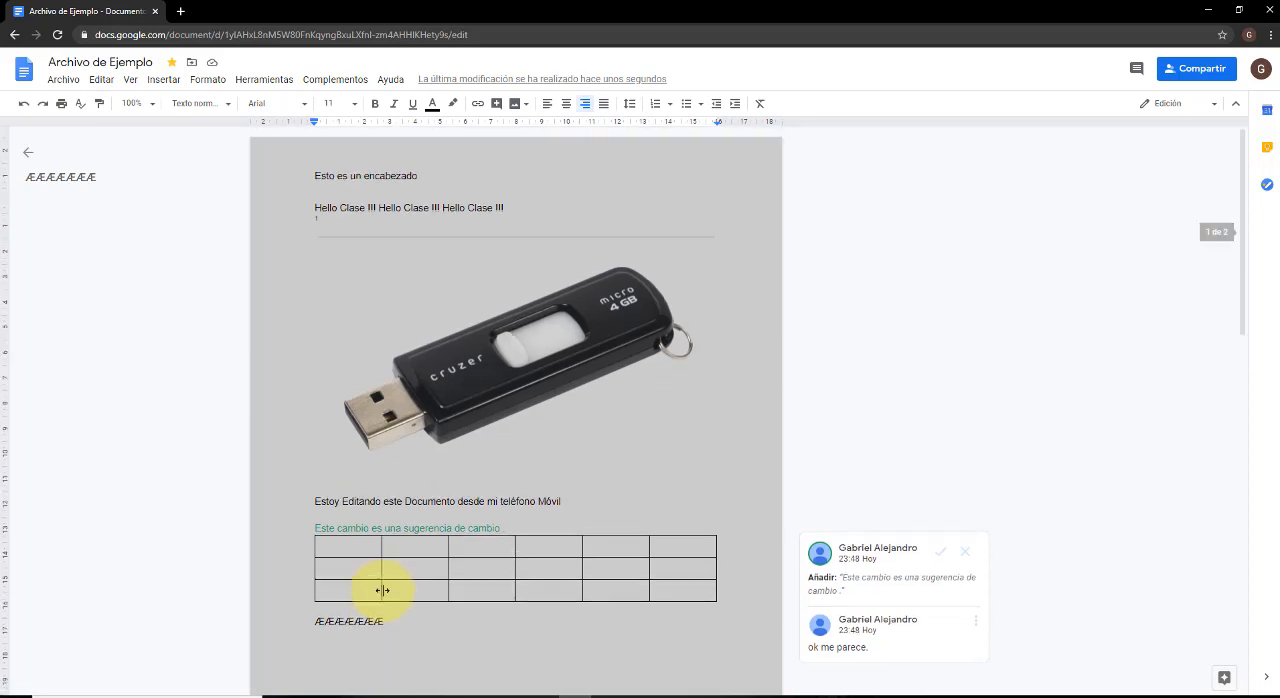
pyautogui.scroll(-9, 381, 591)
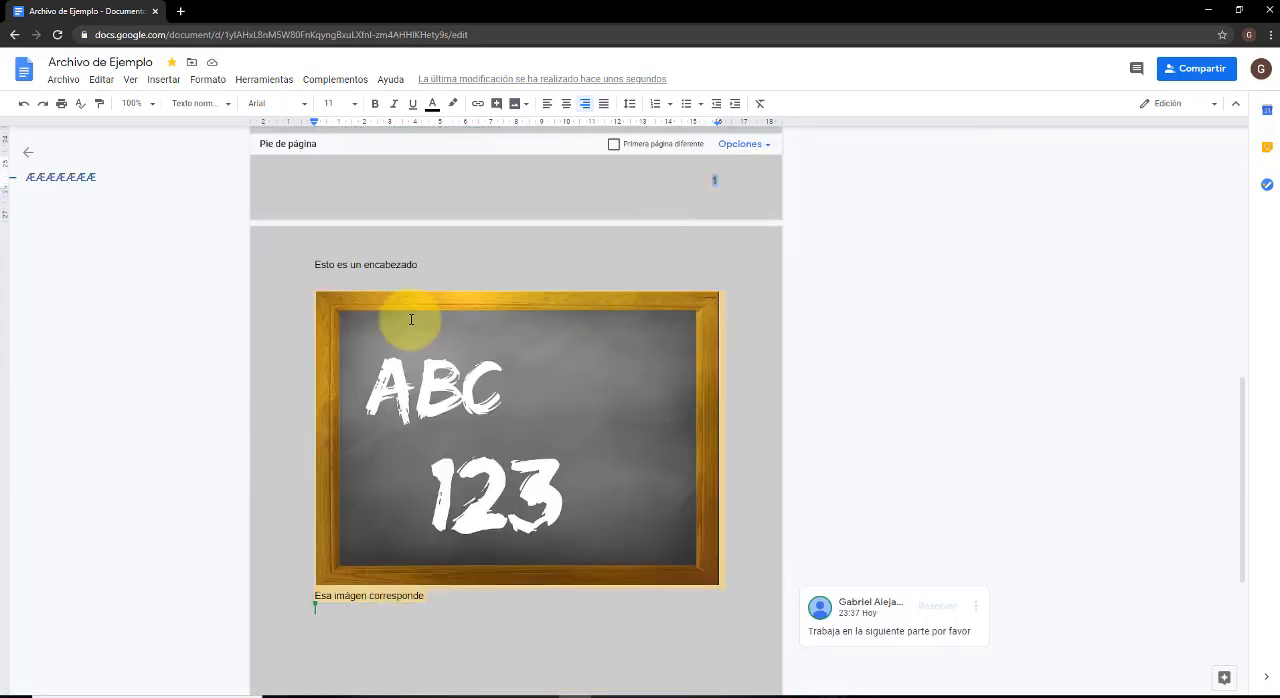
# Insert page numbers in the header's upper corner, starting from the first page.
pyautogui.click(163, 80)
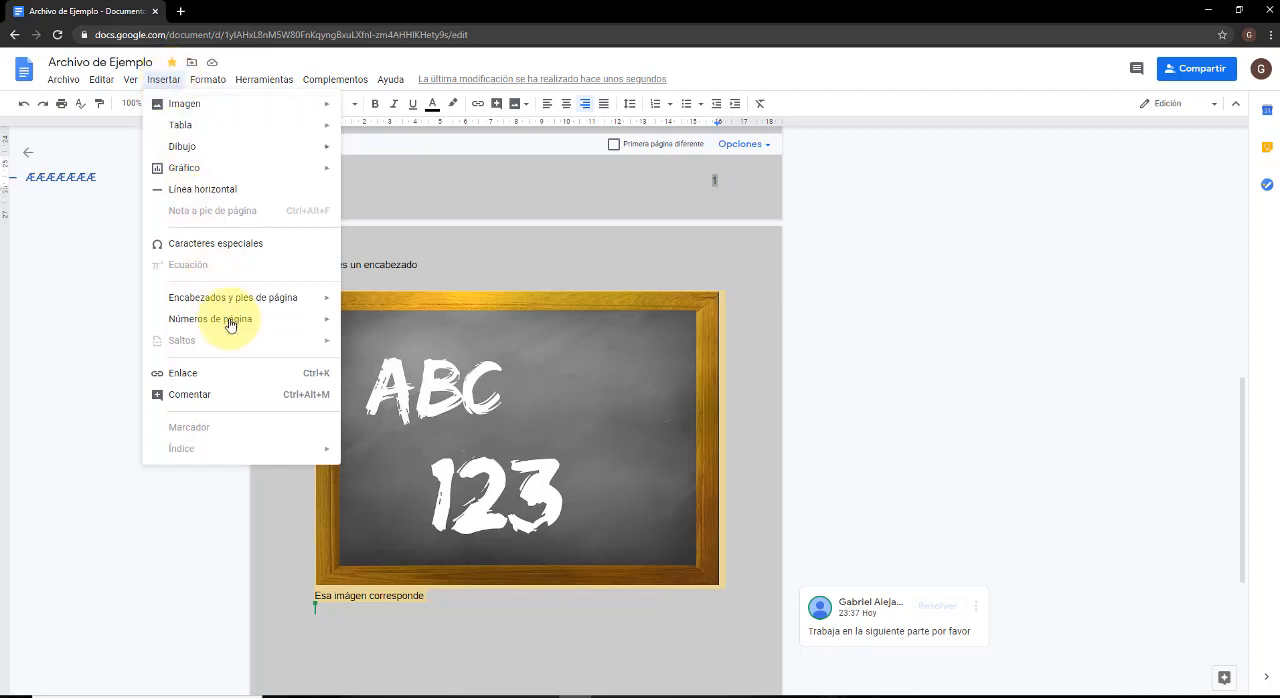
pyautogui.moveTo(247, 304)
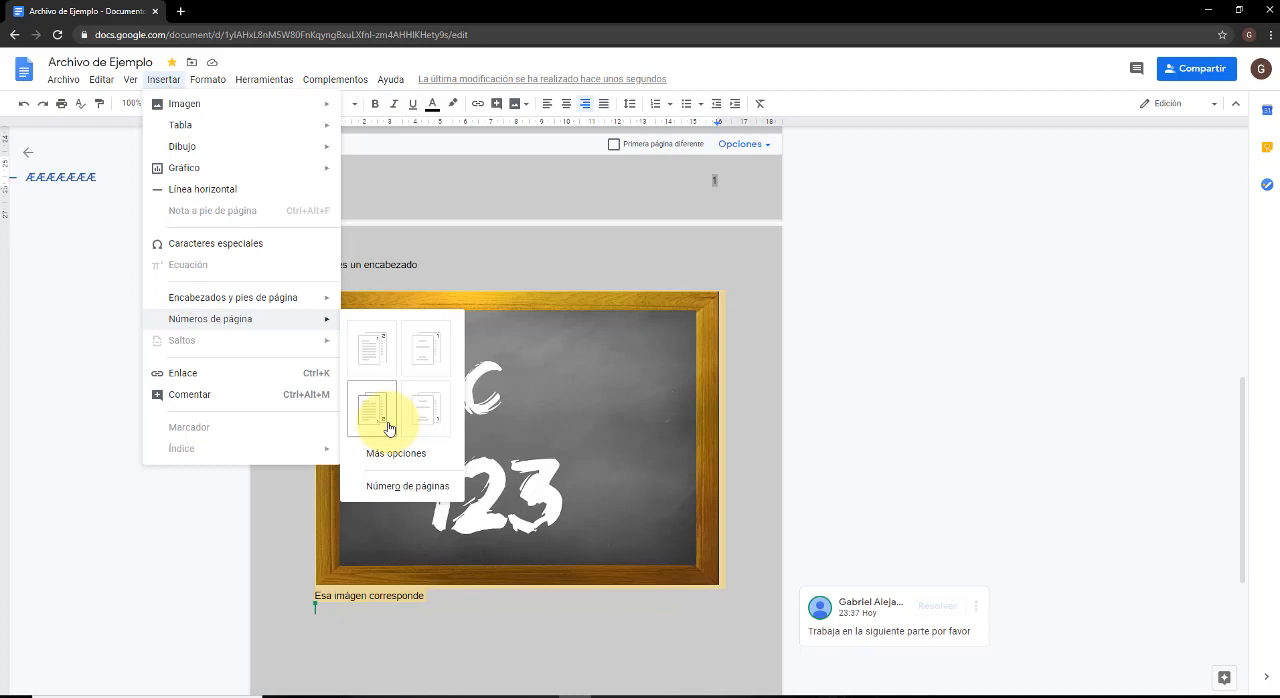
pyautogui.click(387, 368)
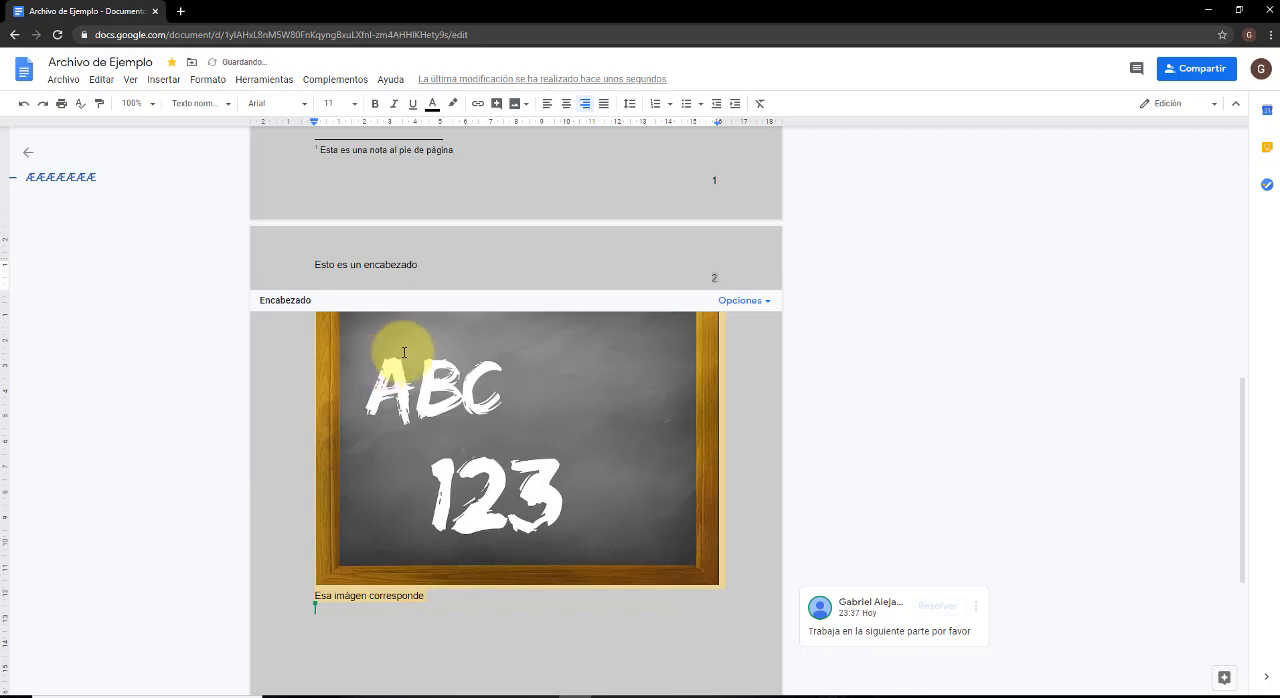
pyautogui.scroll(6, 409, 352)
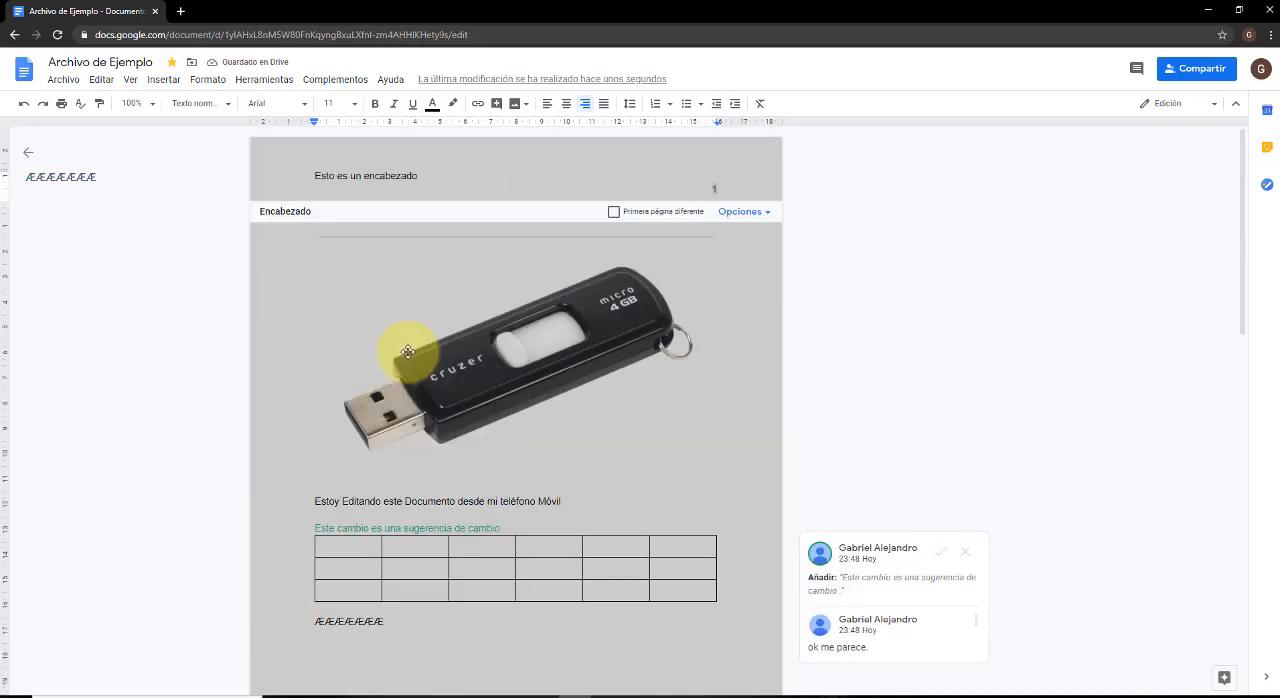
pyautogui.click(166, 81)
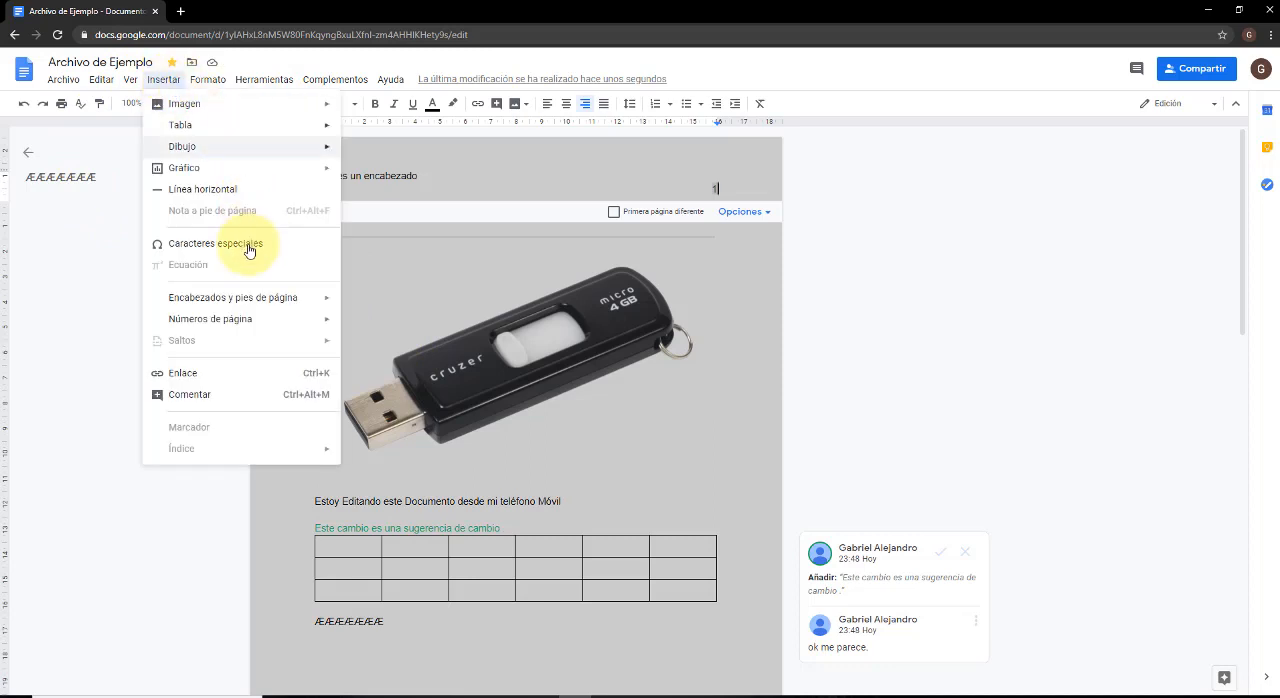
pyautogui.click(216, 377)
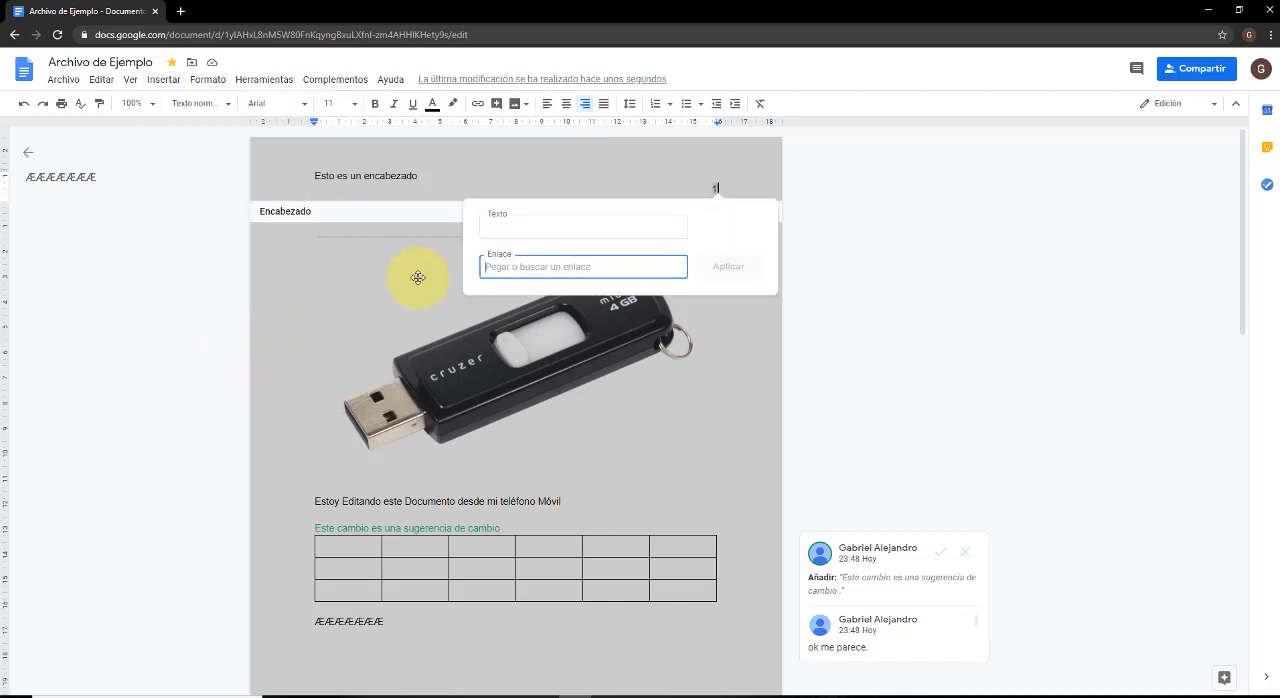
pyautogui.click(527, 222)
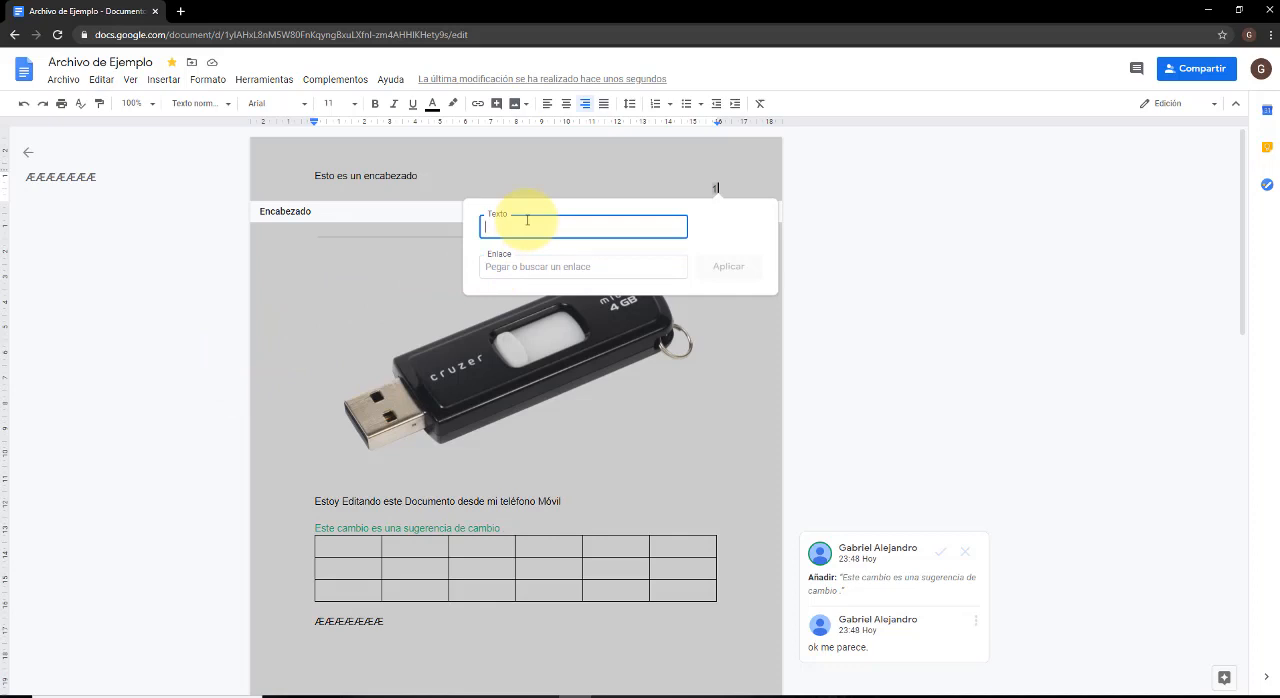
pyautogui.write('Video')
pyautogui.click(518, 264)
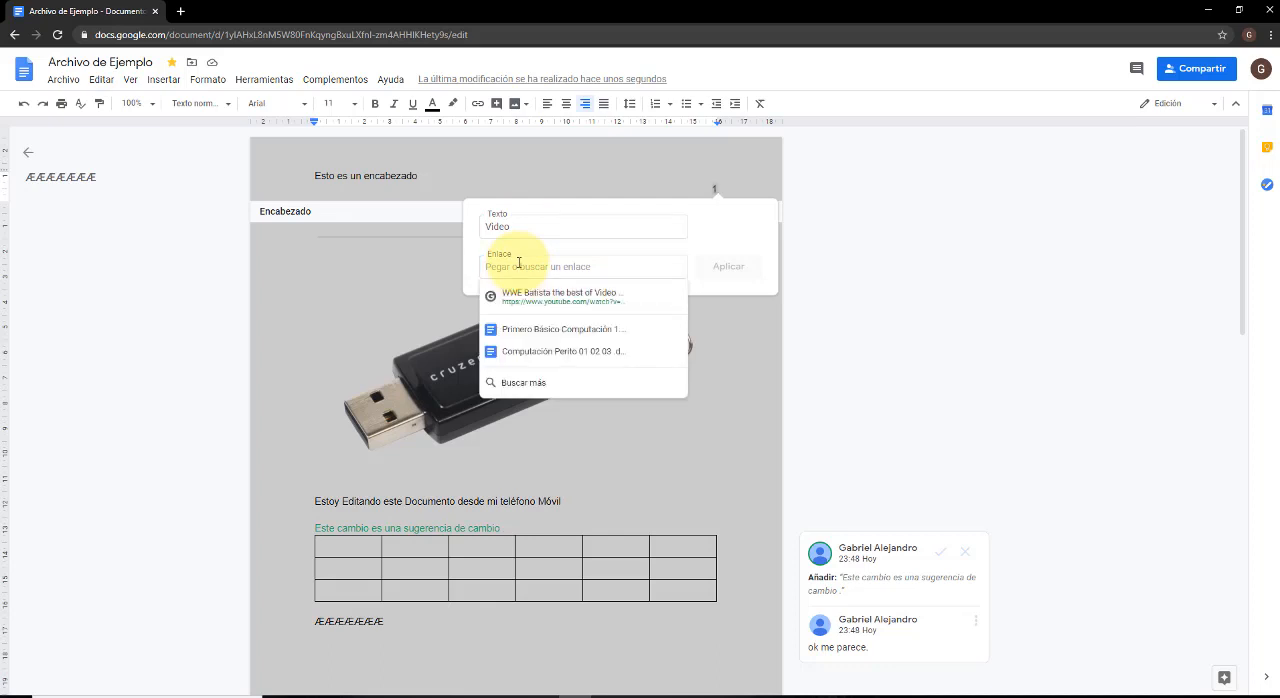
pyautogui.click(518, 264)
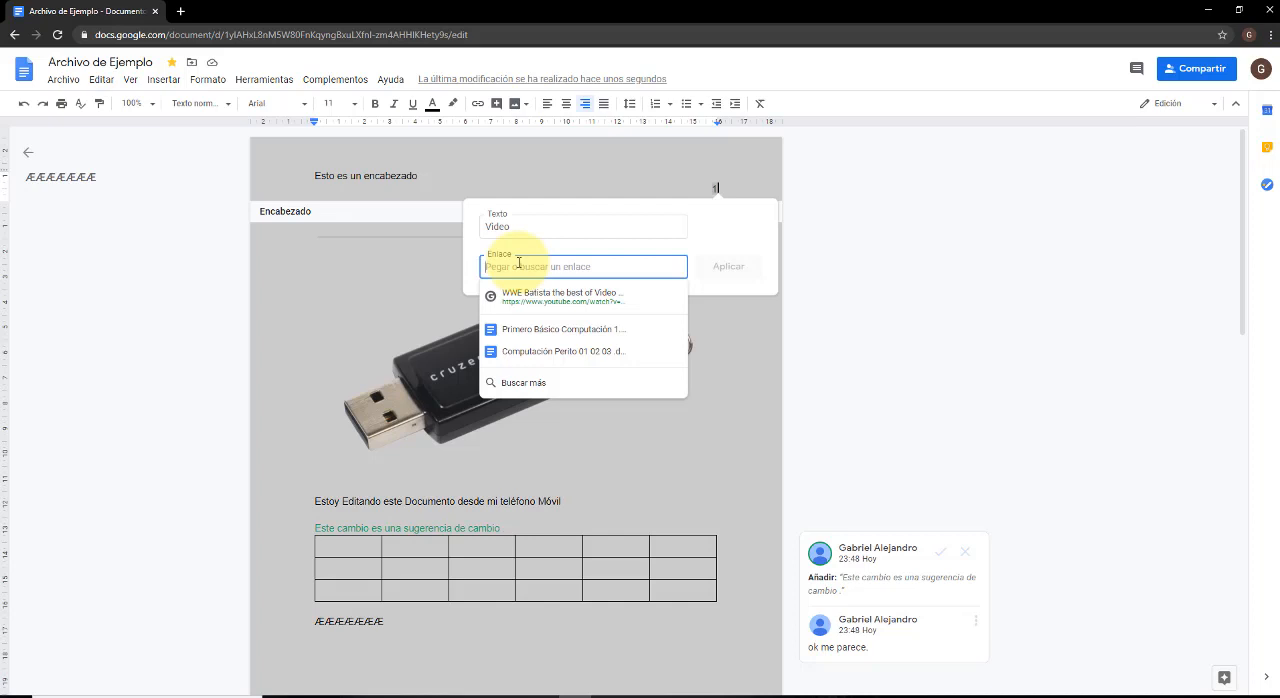
pyautogui.write('Mari')
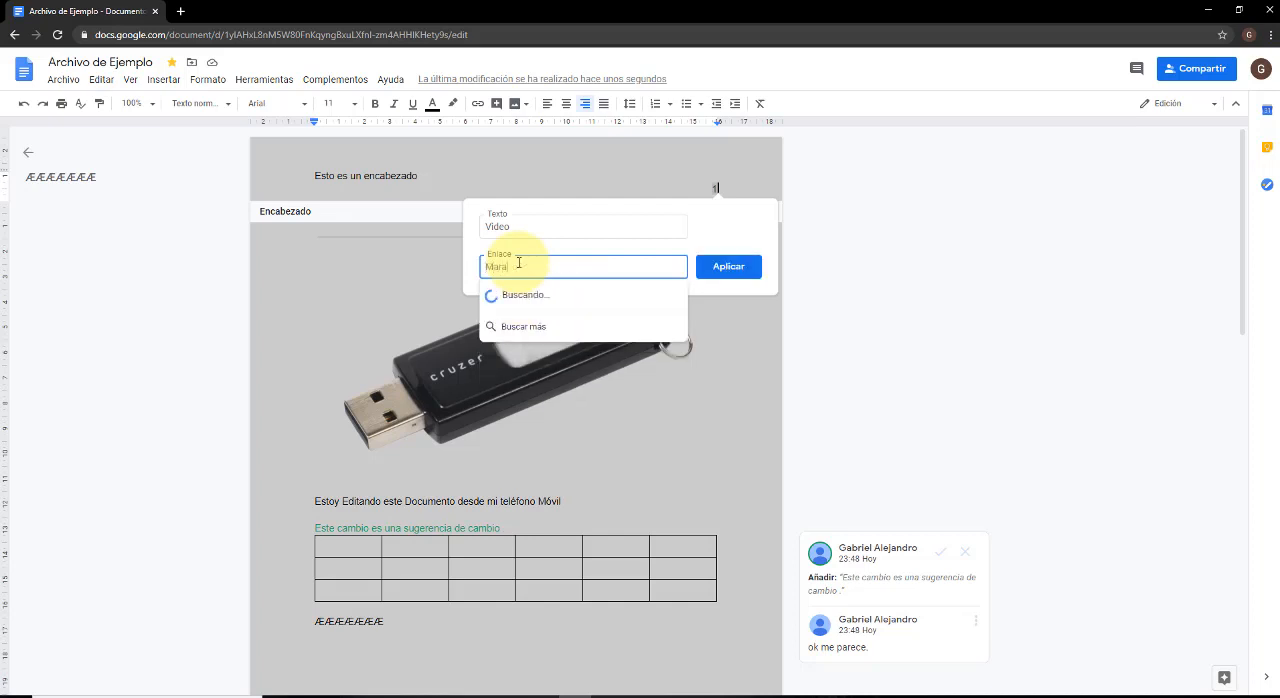
pyautogui.write('o Bros')
pyautogui.click(571, 296)
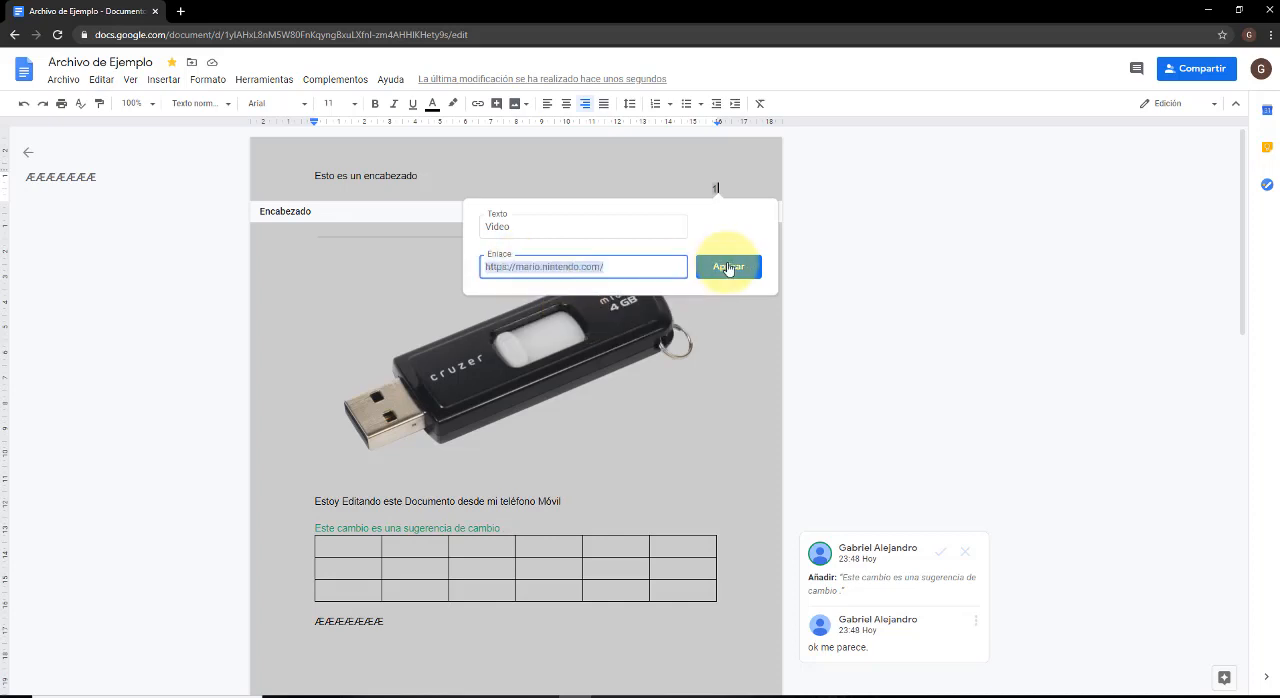
pyautogui.click(728, 266)
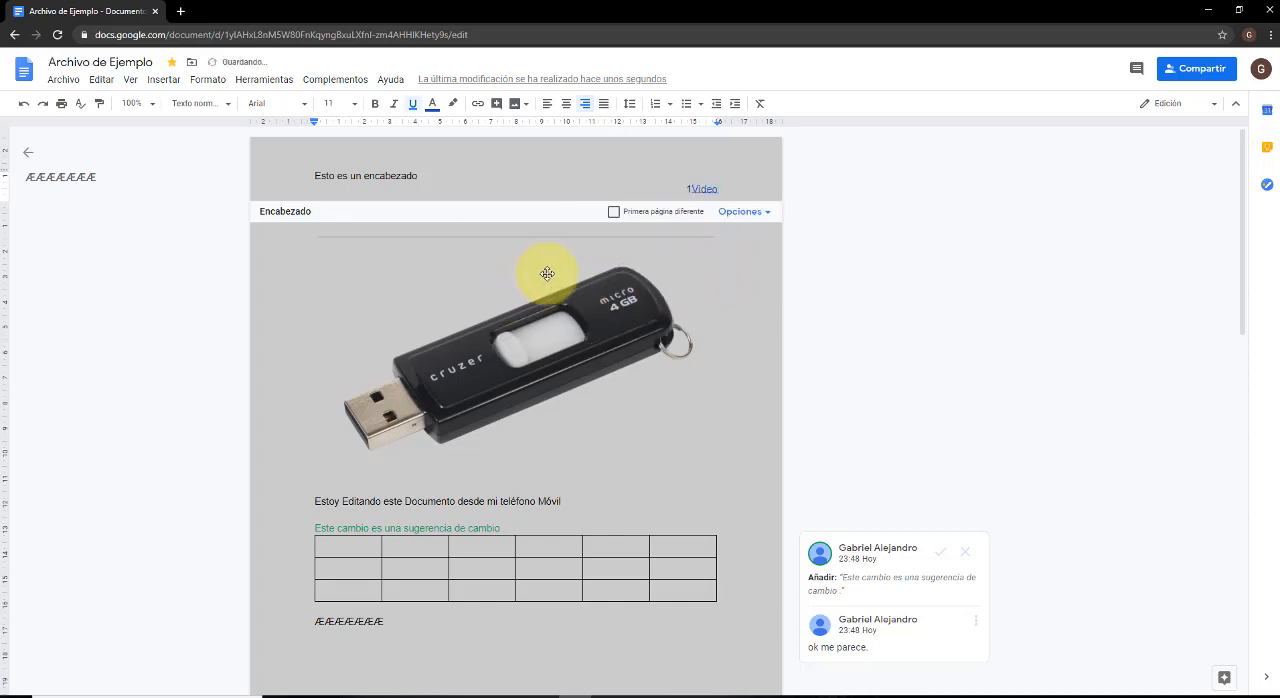
# Preview the header's "Video" link, remove the link from the text and return to the document body.
pyautogui.click(706, 188)
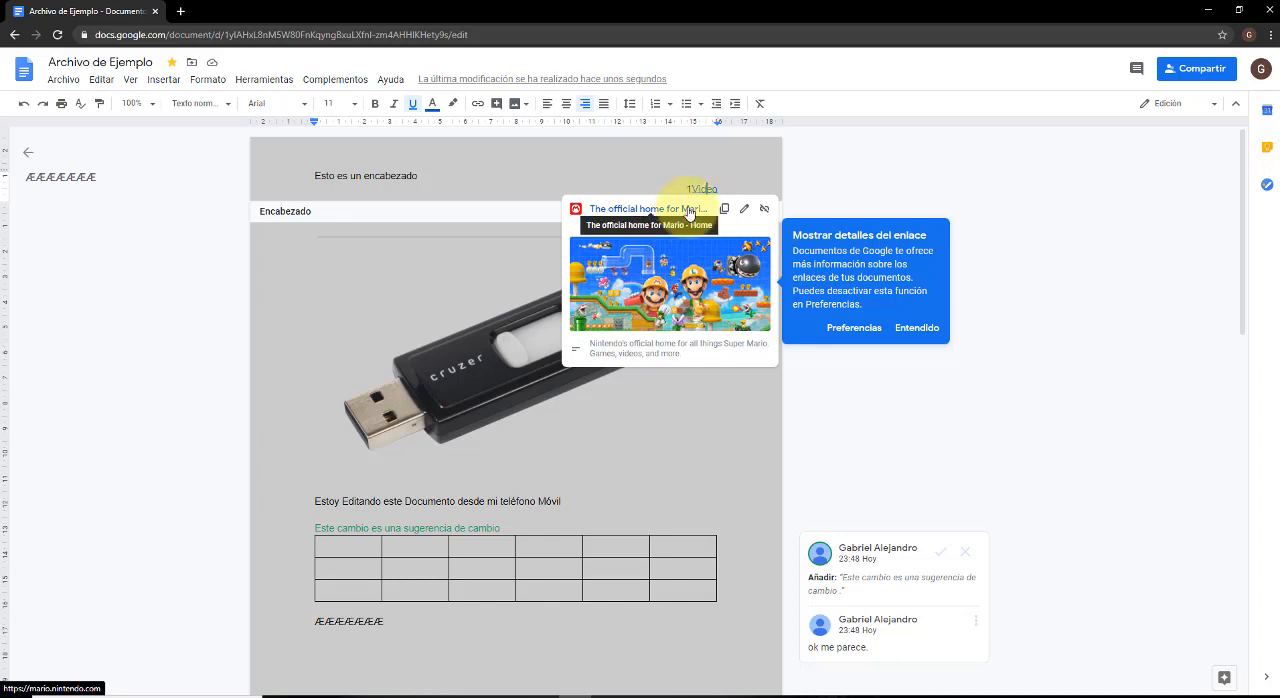
pyautogui.click(760, 213)
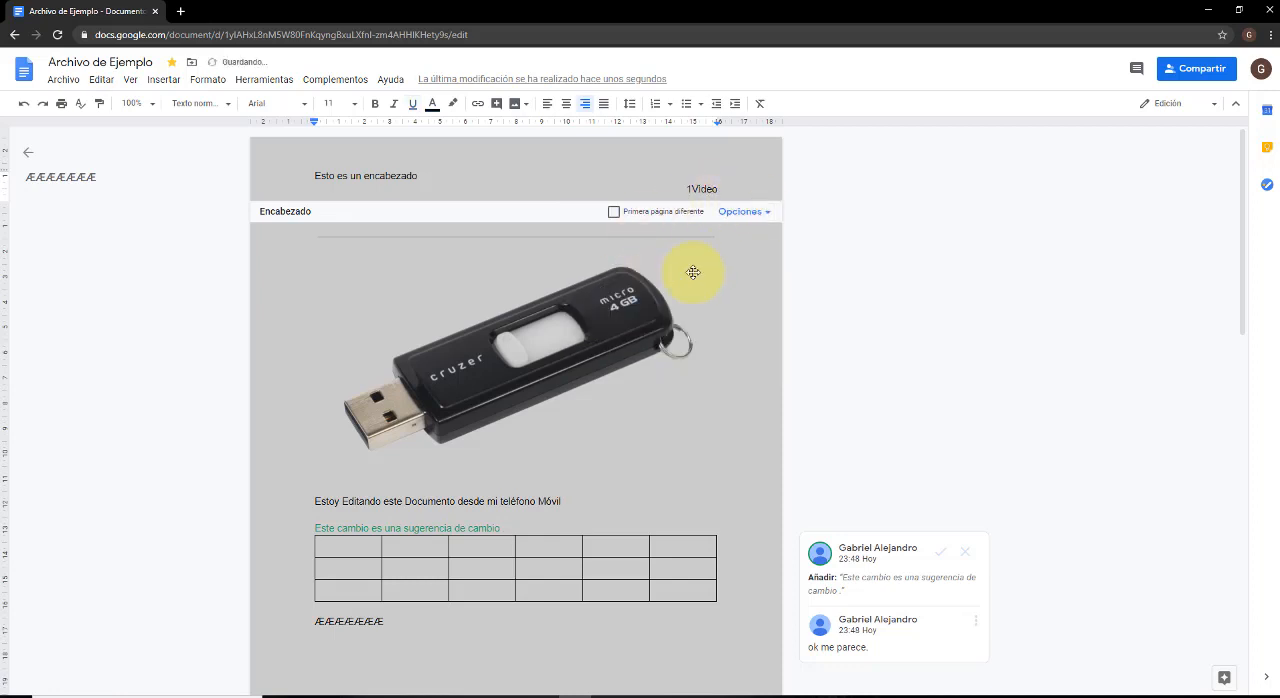
pyautogui.click(716, 297)
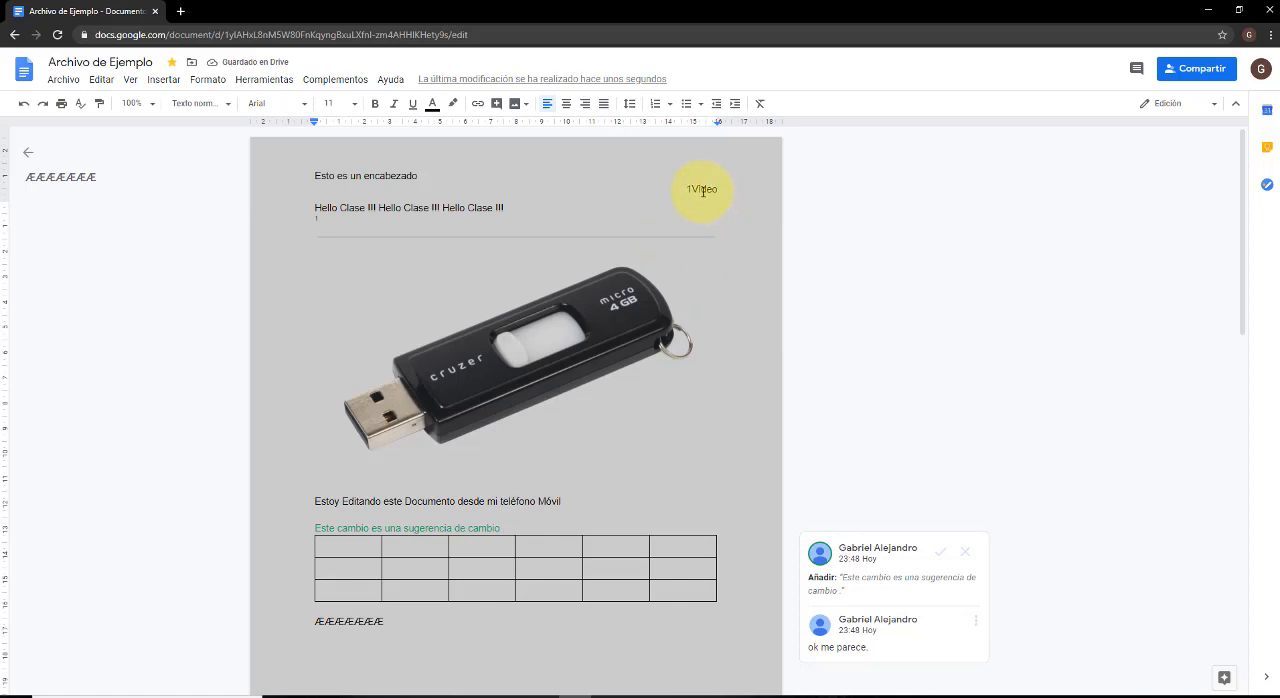
# Insert a bookmark at the USB drive image and remove it again.
pyautogui.click(163, 80)
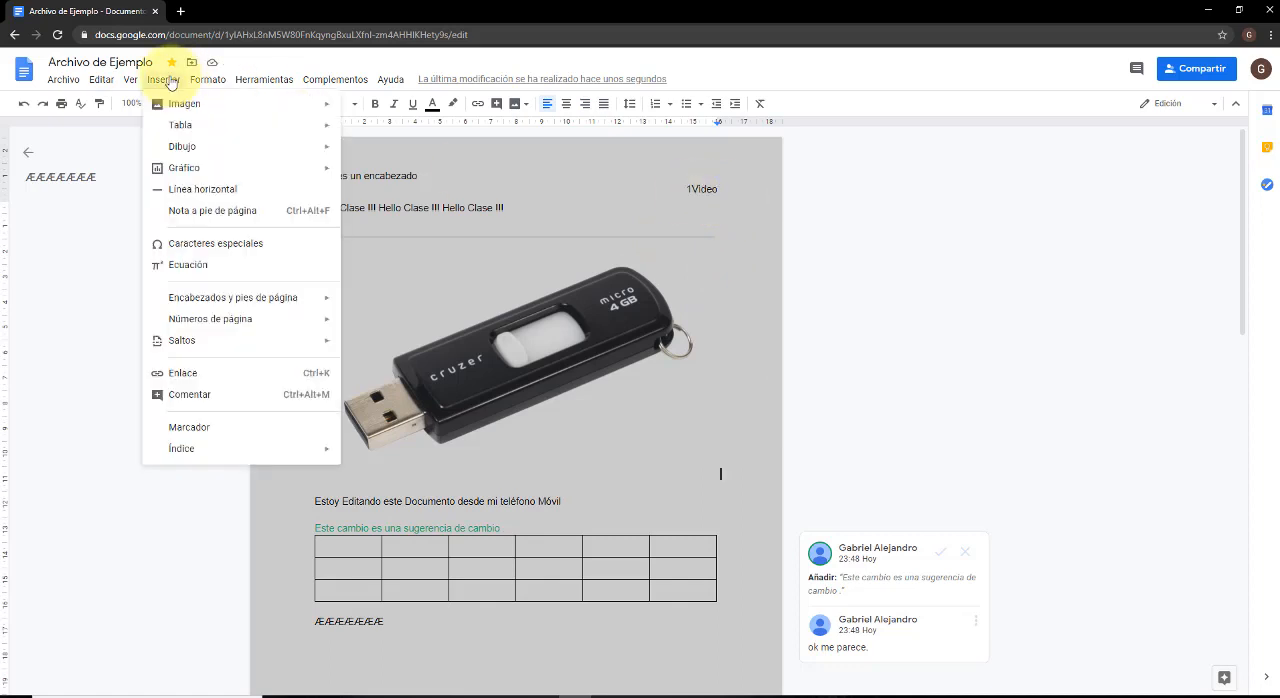
pyautogui.click(190, 431)
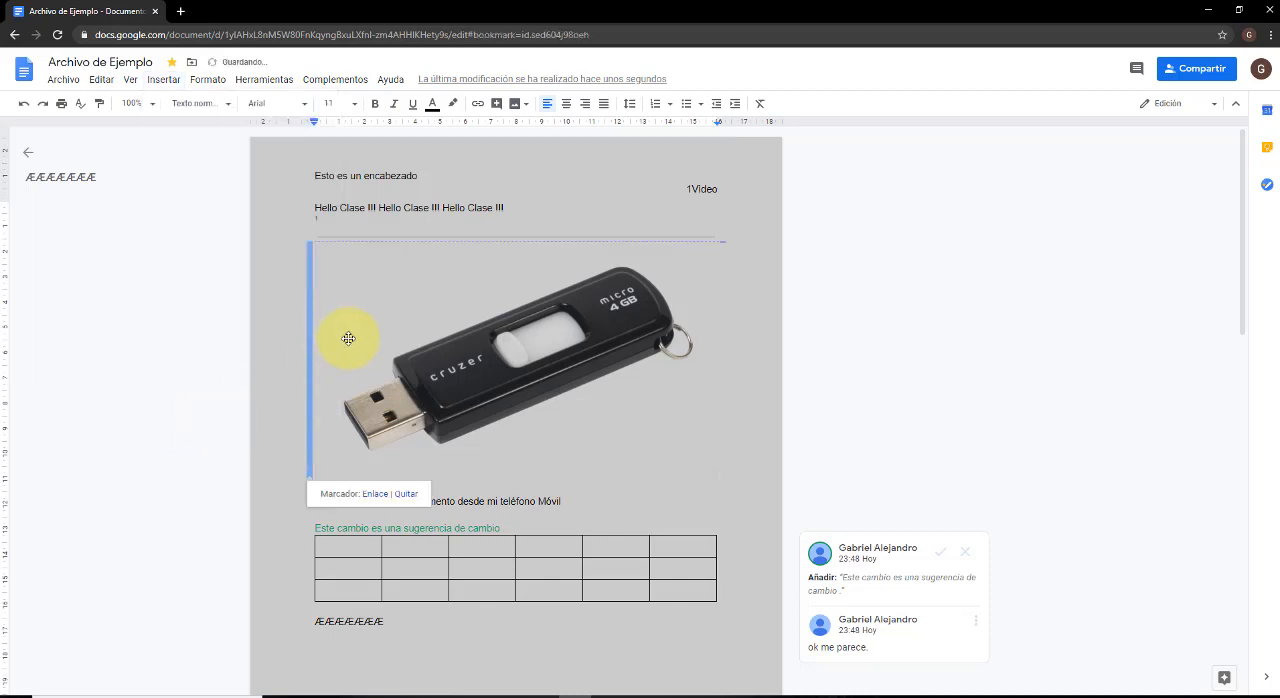
pyautogui.scroll(-1, 340, 345)
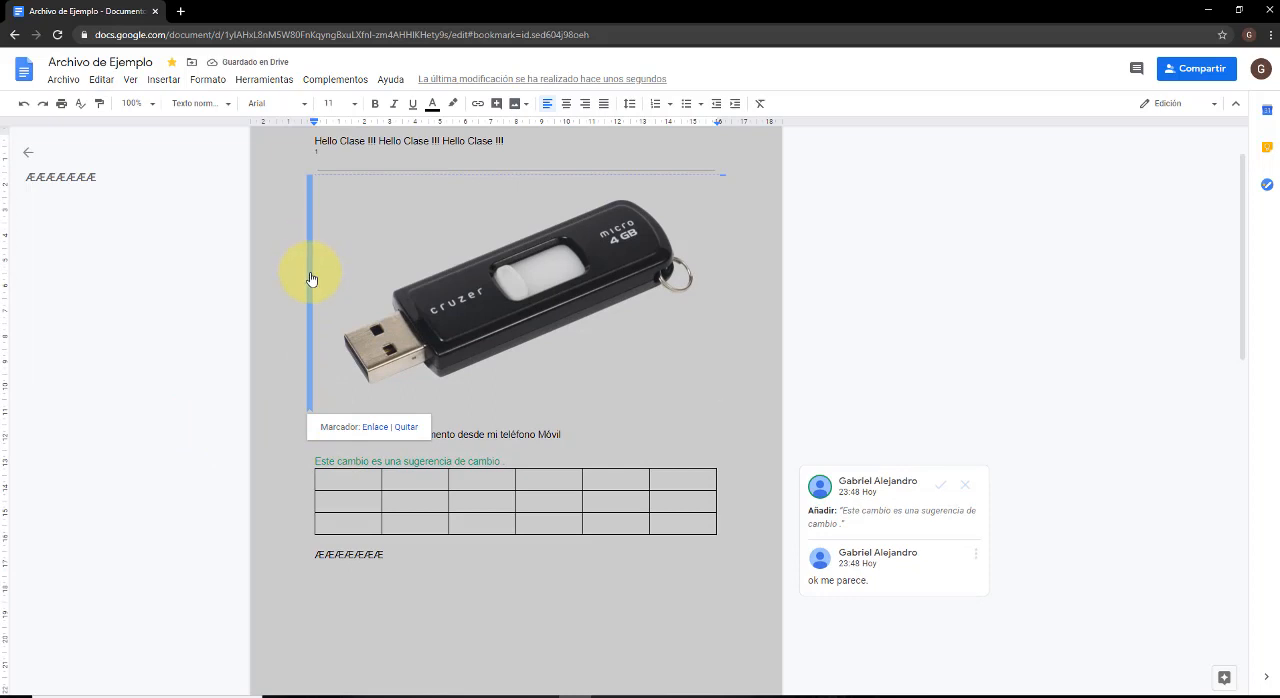
pyautogui.click(405, 427)
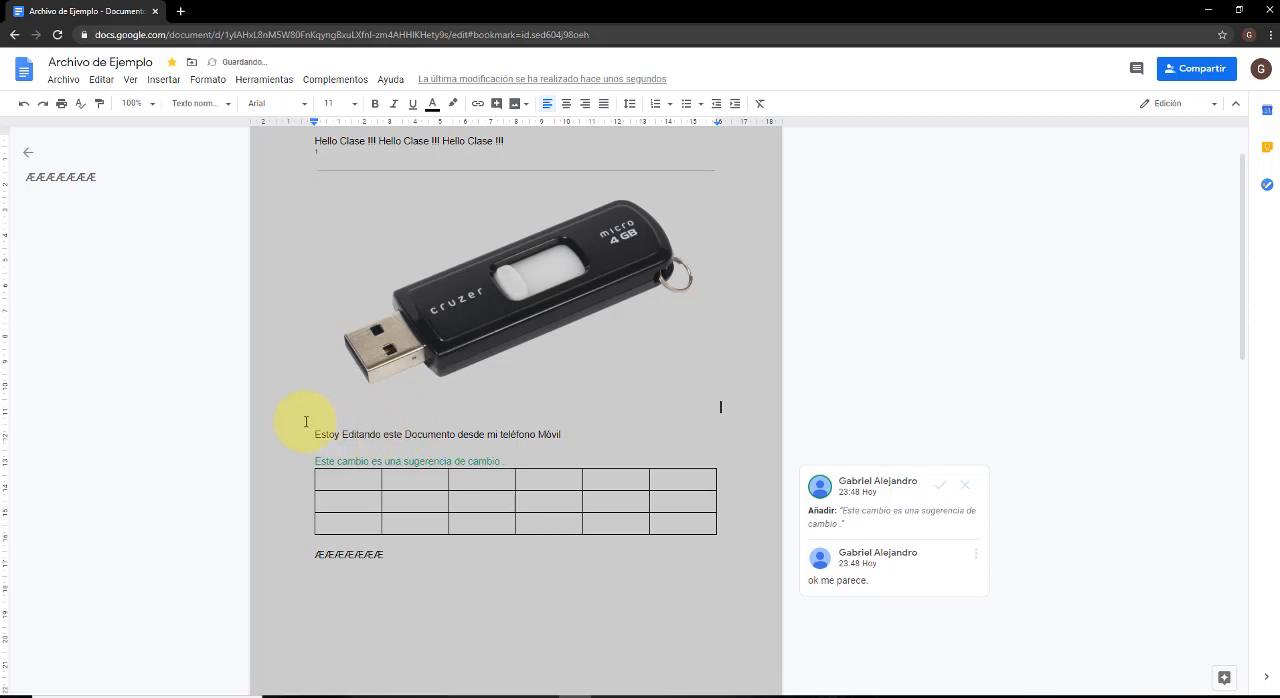
# Insert a table of contents with page numbers below the USB drive image.
pyautogui.scroll(1, 303, 402)
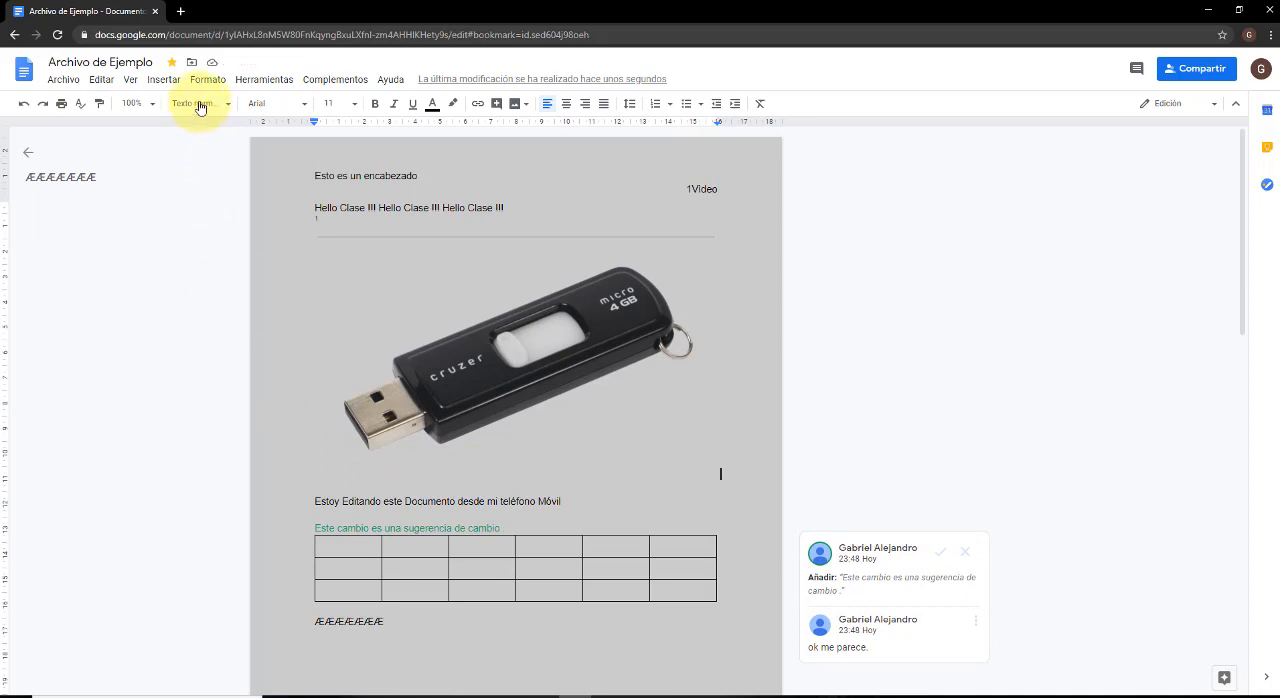
pyautogui.click(170, 79)
pyautogui.moveTo(198, 80)
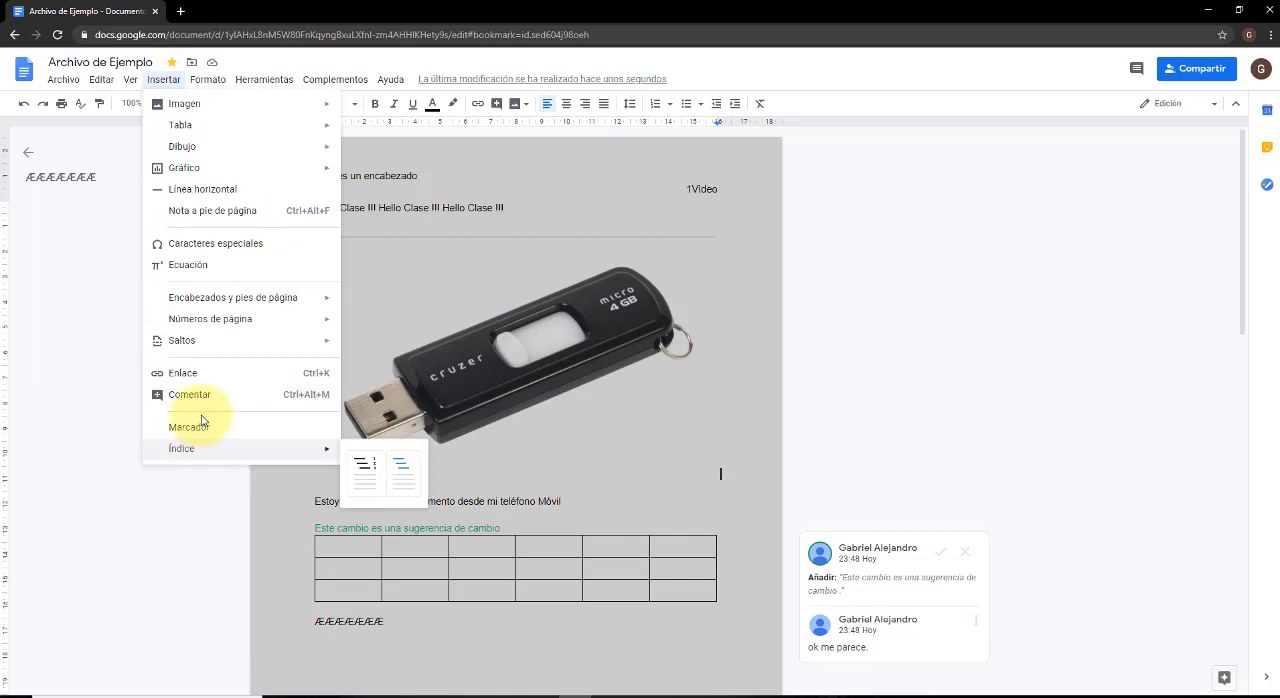
pyautogui.moveTo(231, 450)
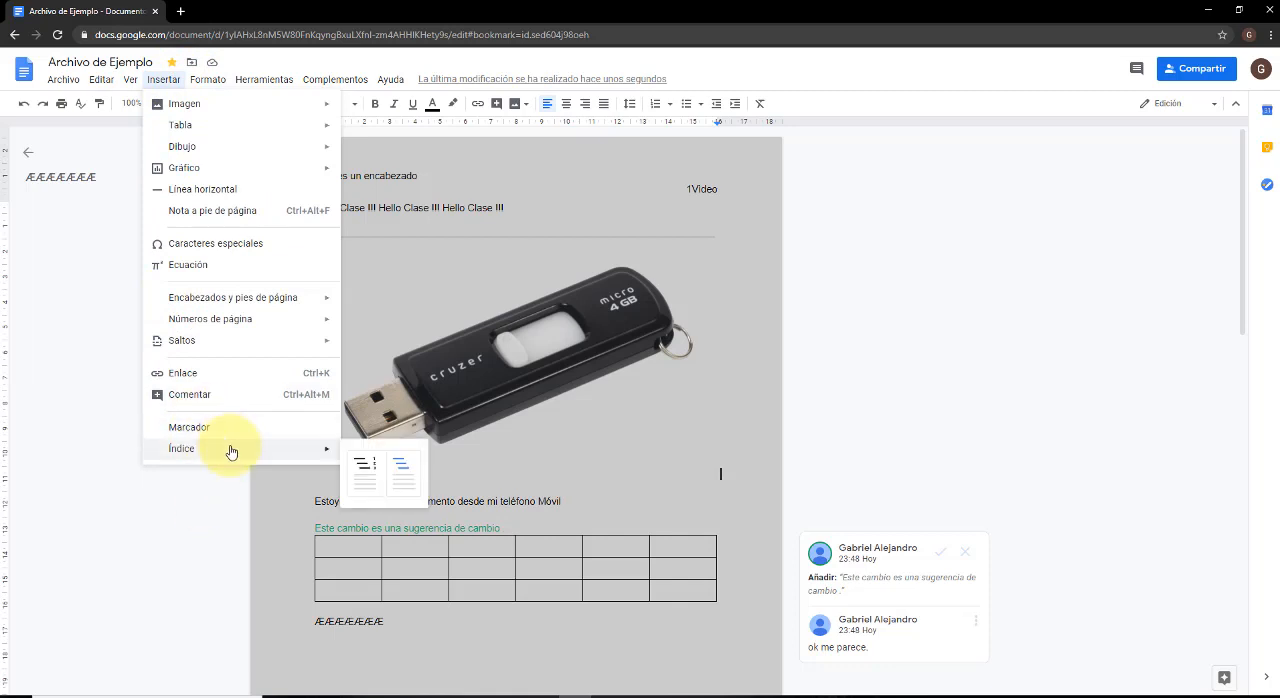
pyautogui.click(366, 468)
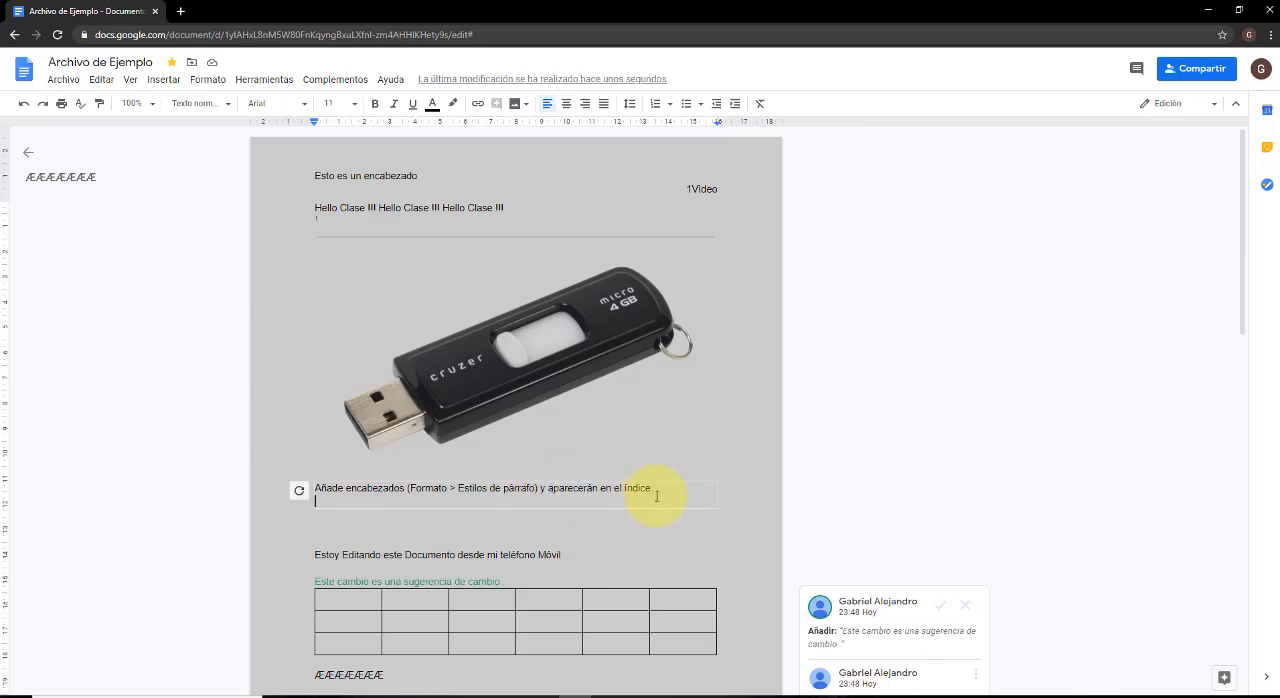
pyautogui.press('Return')
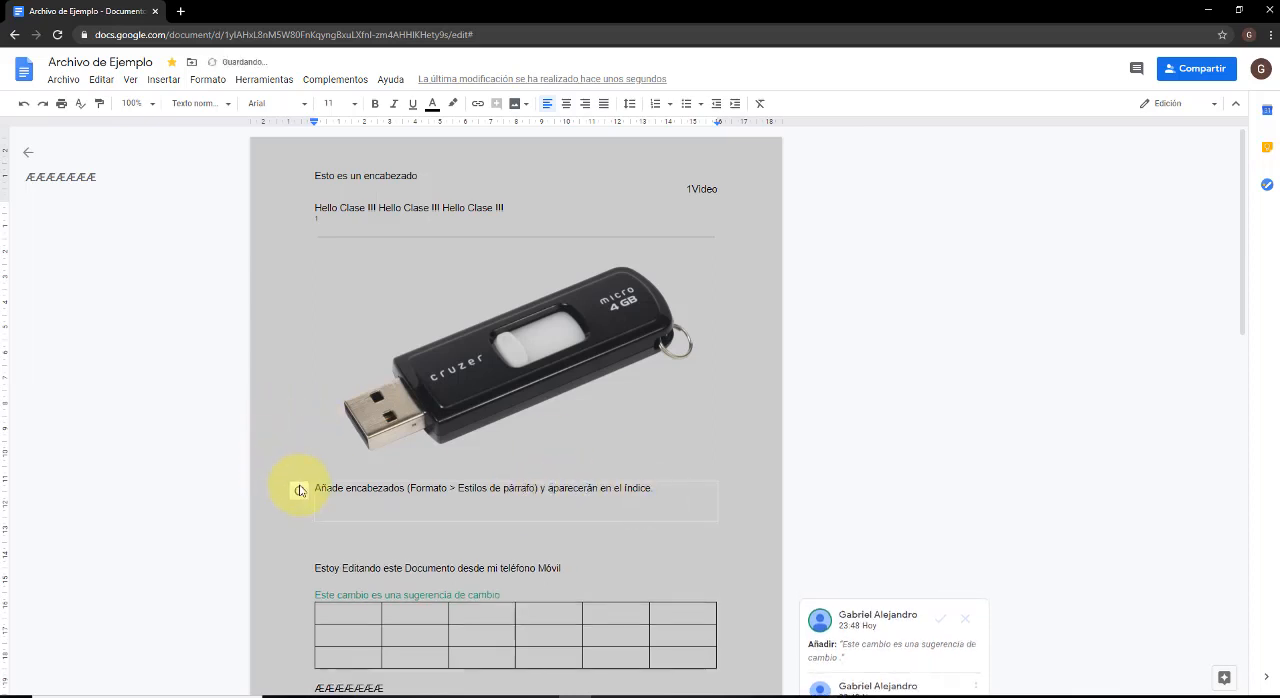
pyautogui.press('BackSpace')
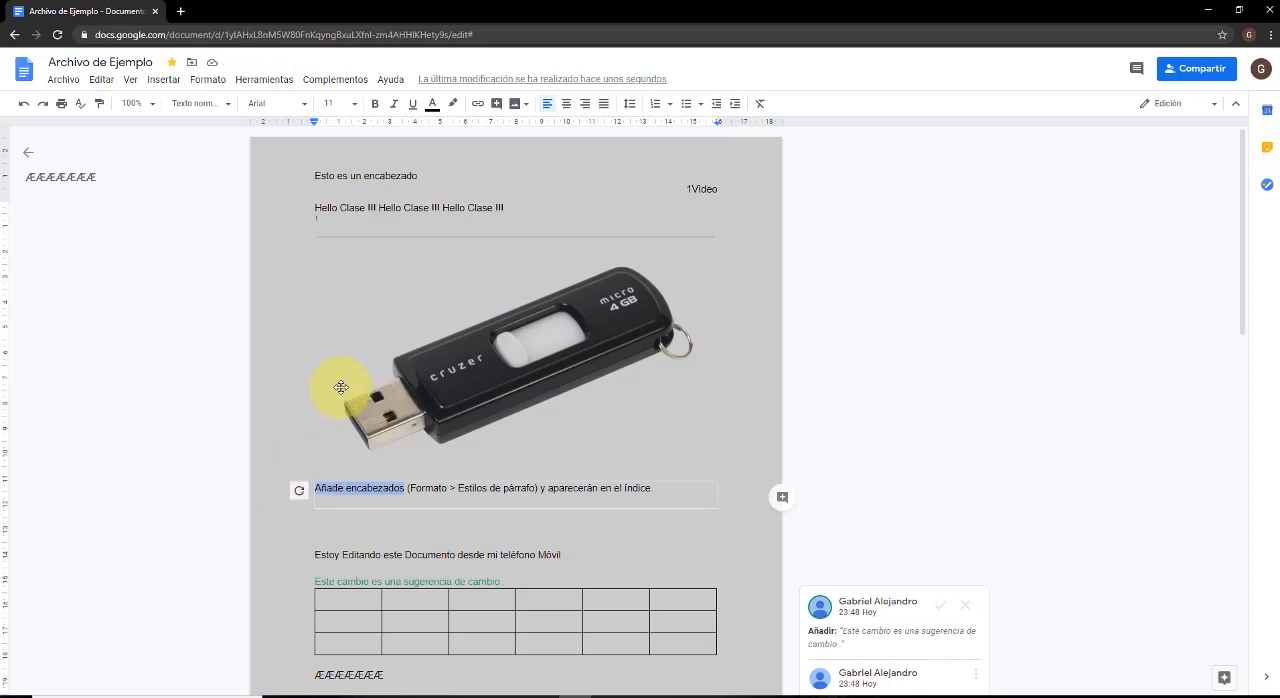
# Review the placeholder text of the table of contents below the USB image and delete the table of contents.
pyautogui.click(447, 488)
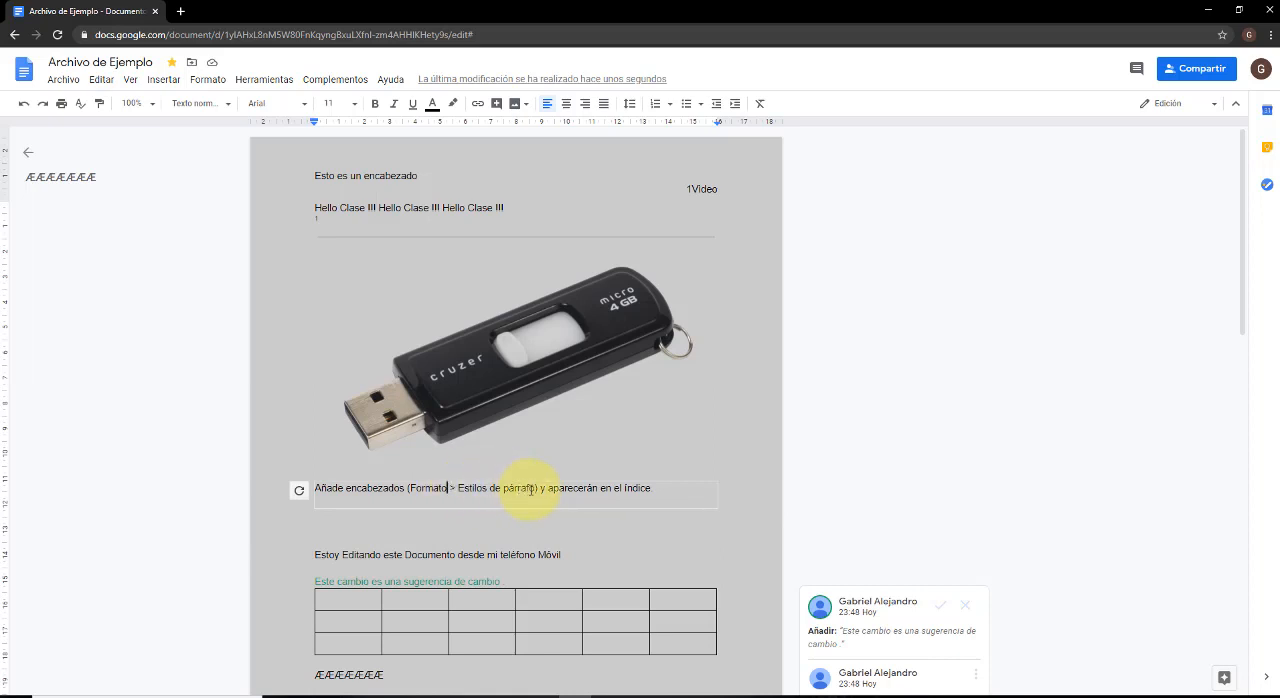
pyautogui.doubleClick(512, 488)
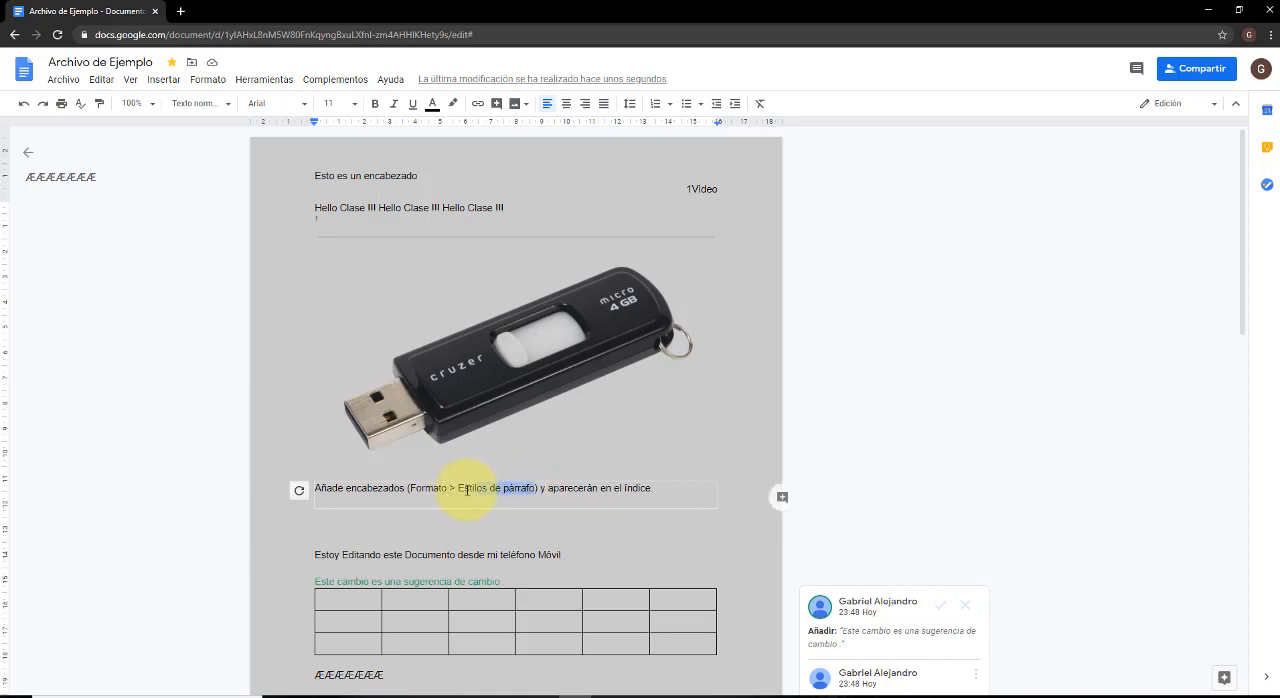
pyautogui.click(662, 497)
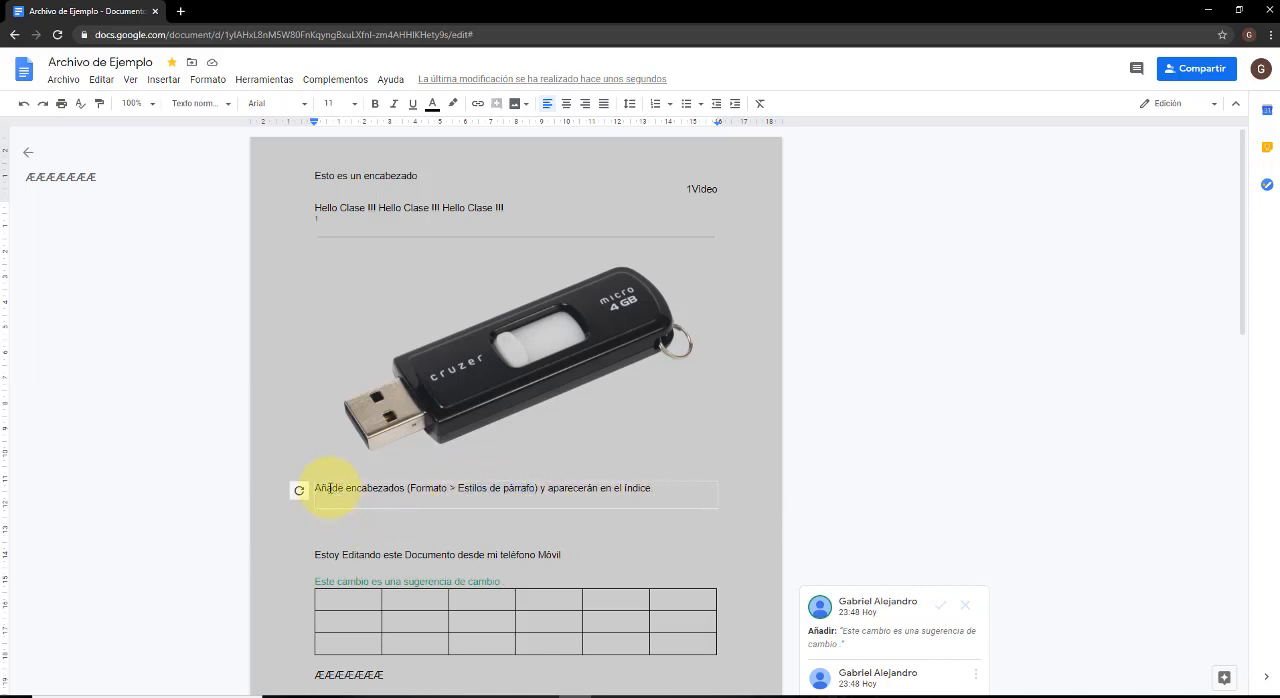
pyautogui.click(626, 484)
pyautogui.click(623, 486)
pyautogui.click(357, 487)
pyautogui.rightClick(299, 490)
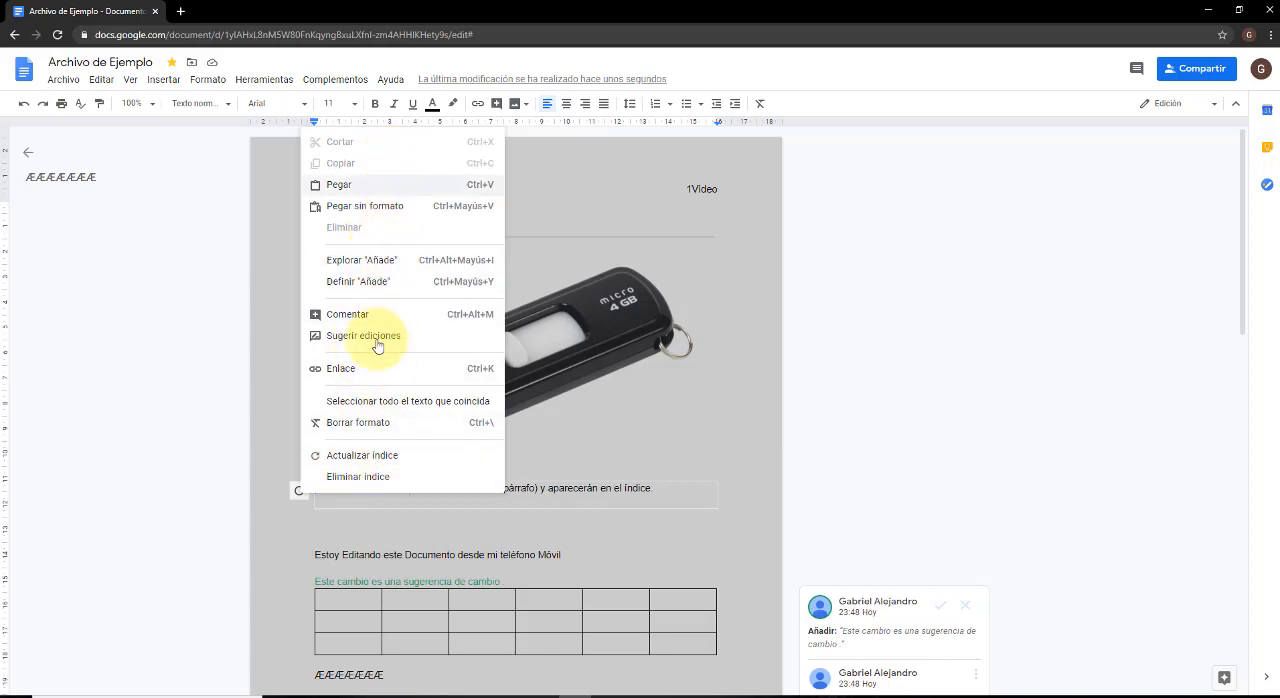
pyautogui.click(375, 478)
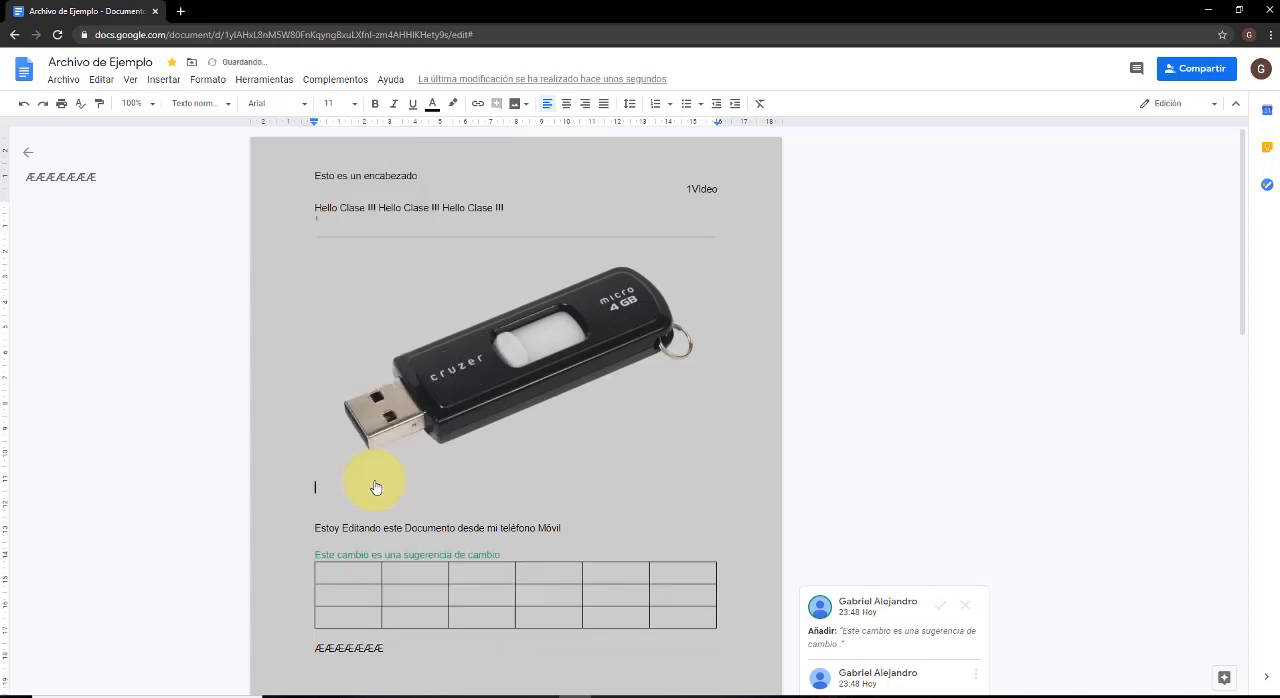
pyautogui.click(375, 476)
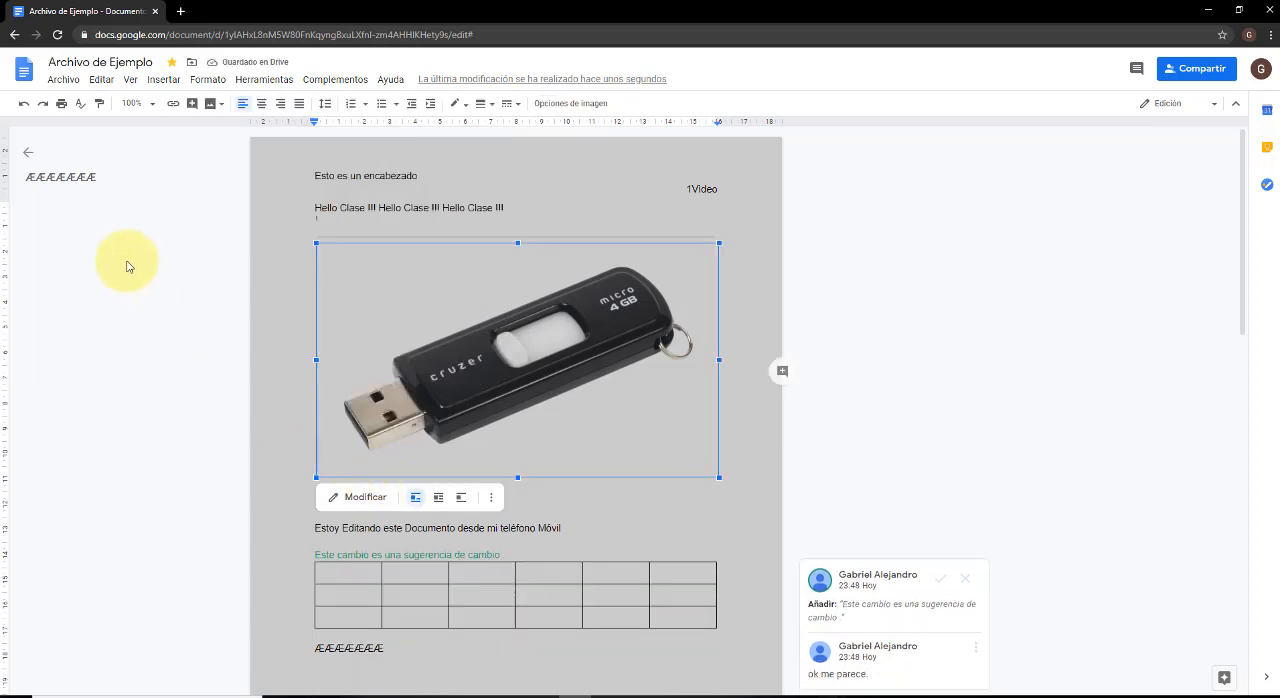